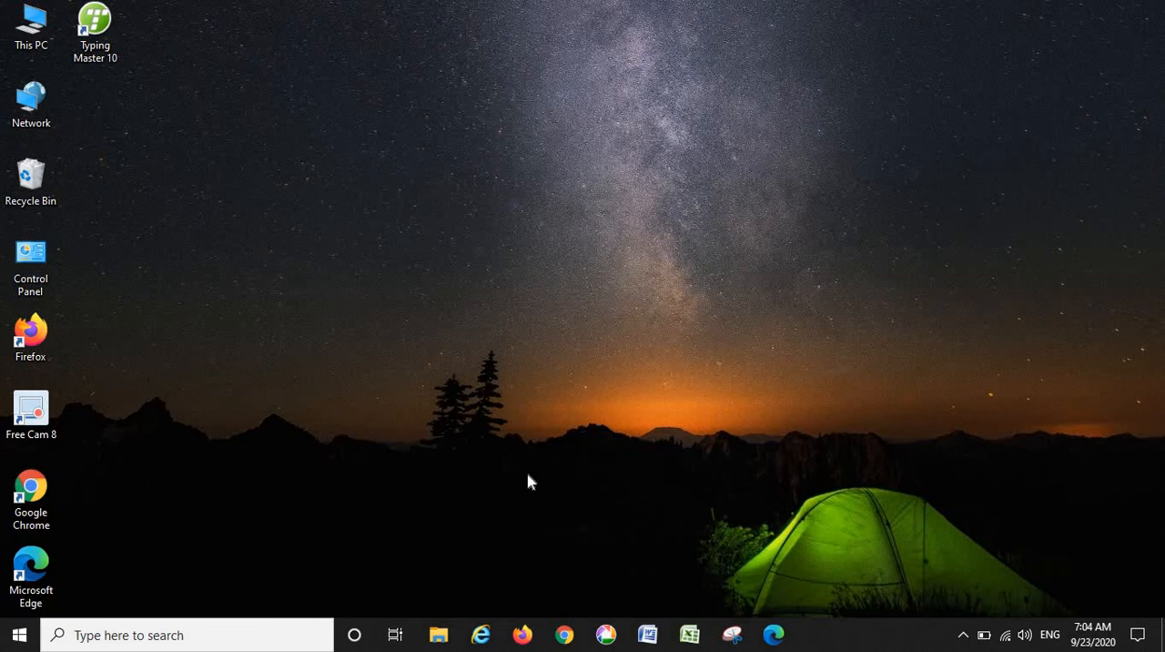
# - Switch to Internet Explorer, maximize its window on the eConnect login page and close the extra go.microsoft.com page
pyautogui.click(481, 635)
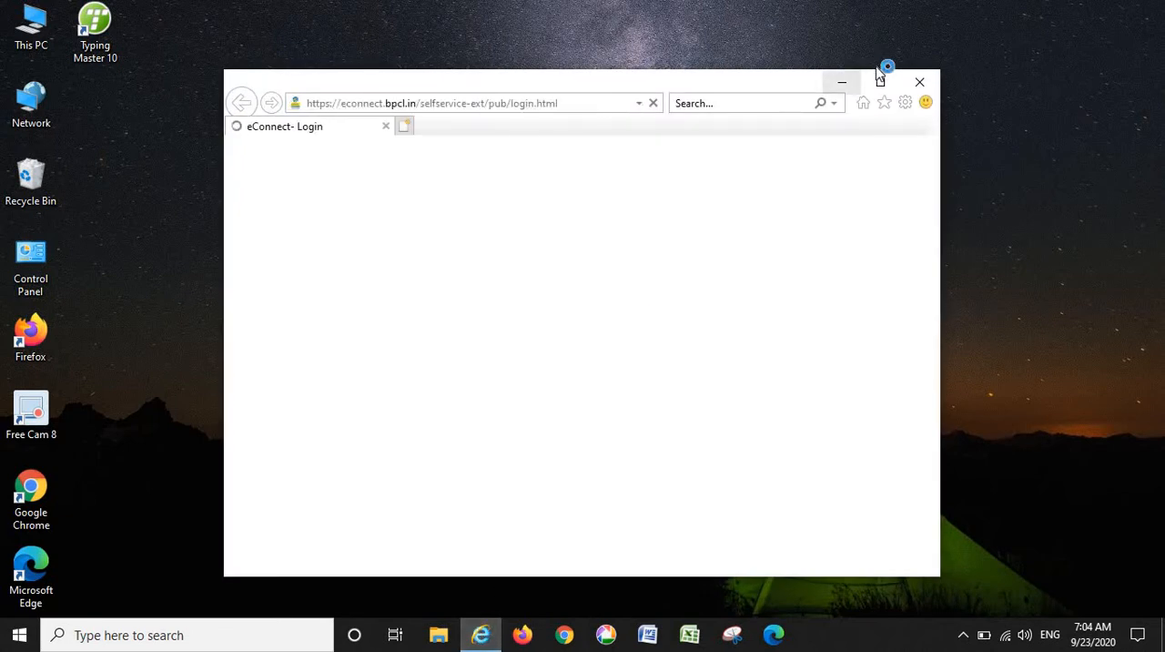
pyautogui.click(881, 79)
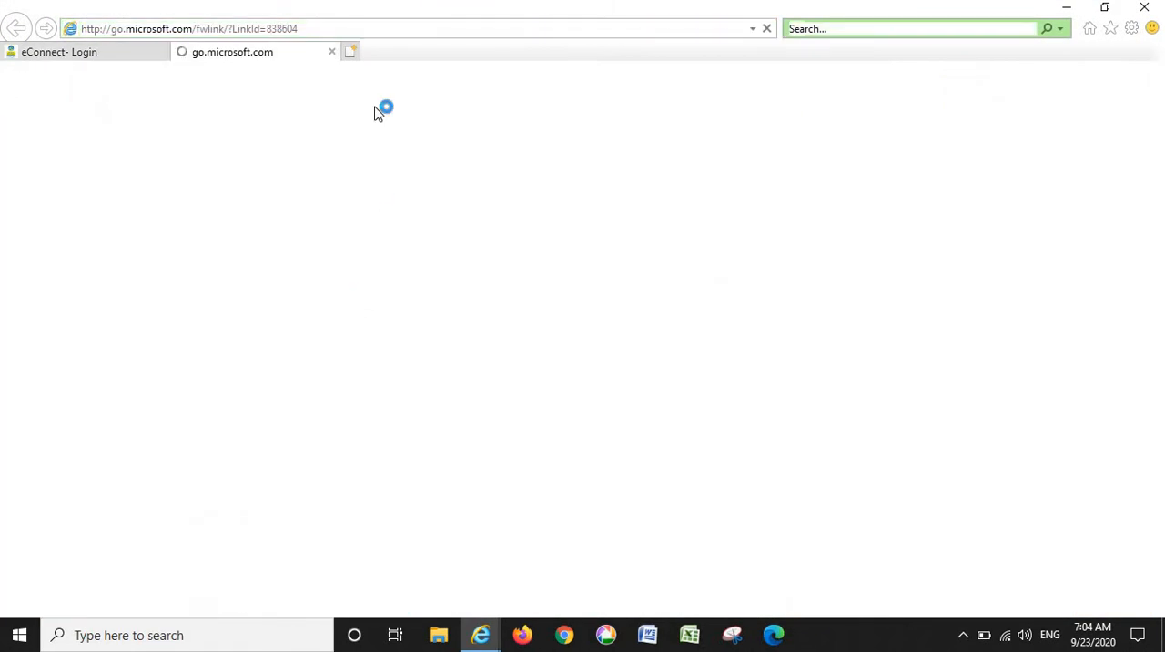
pyautogui.click(331, 52)
# - Enter the distributor's user ID and account password in the eConnect login form
pyautogui.click(297, 299)
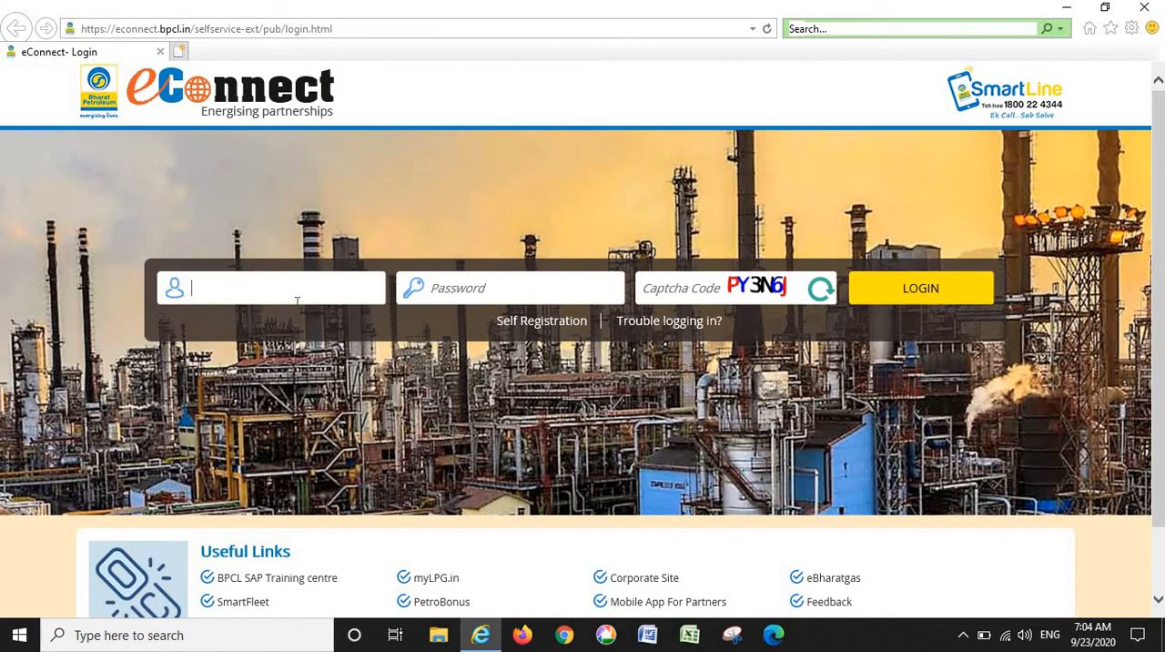
pyautogui.write('cc113438_')
pyautogui.write('01')
pyautogui.press('Tab')
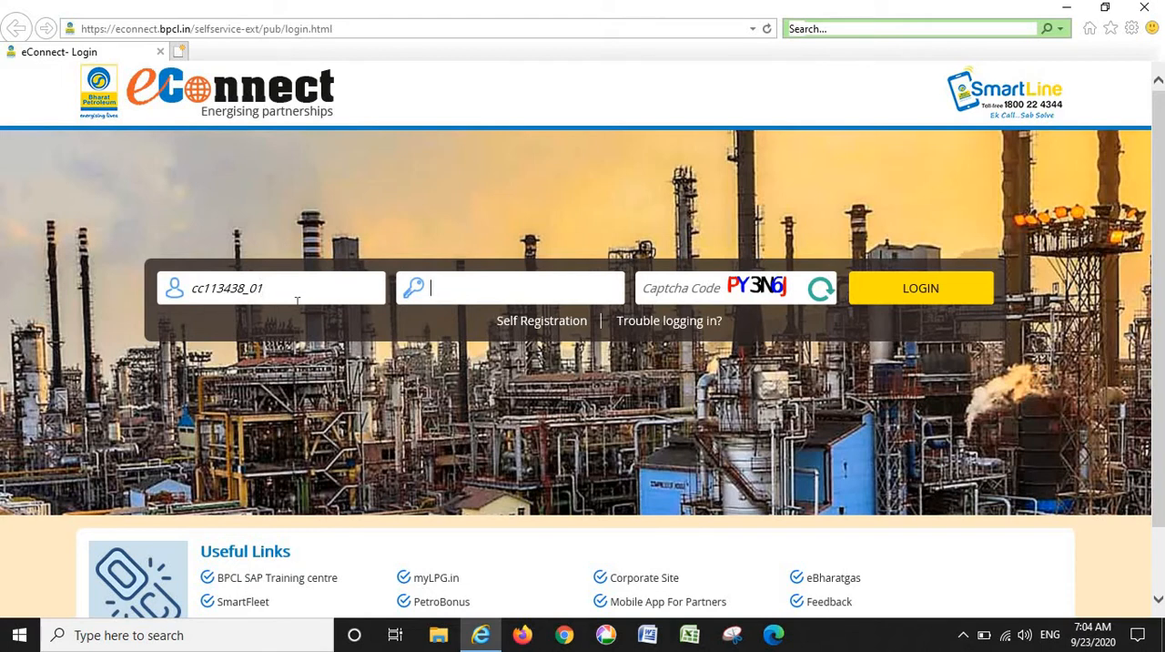
pyautogui.write('*********')
pyautogui.press('Tab')
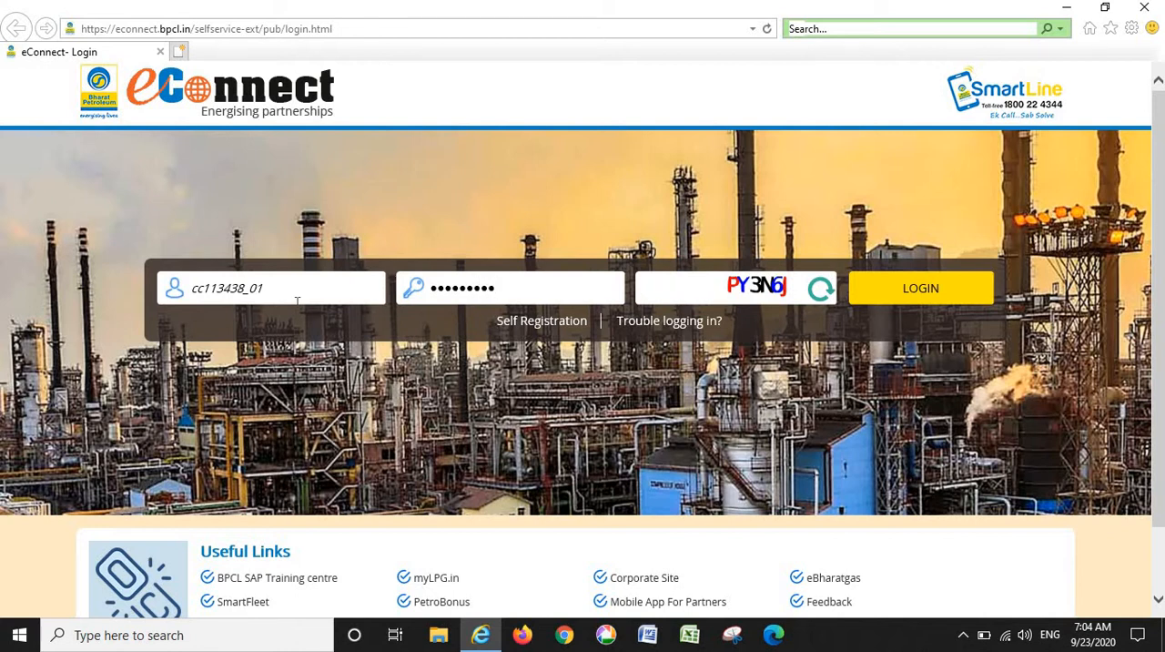
# - Enter the captcha code shown in the login form and log in to eConnect
pyautogui.write('PY4')
pyautogui.press('BackSpace')
pyautogui.write('3N6j')
pyautogui.press('Return')
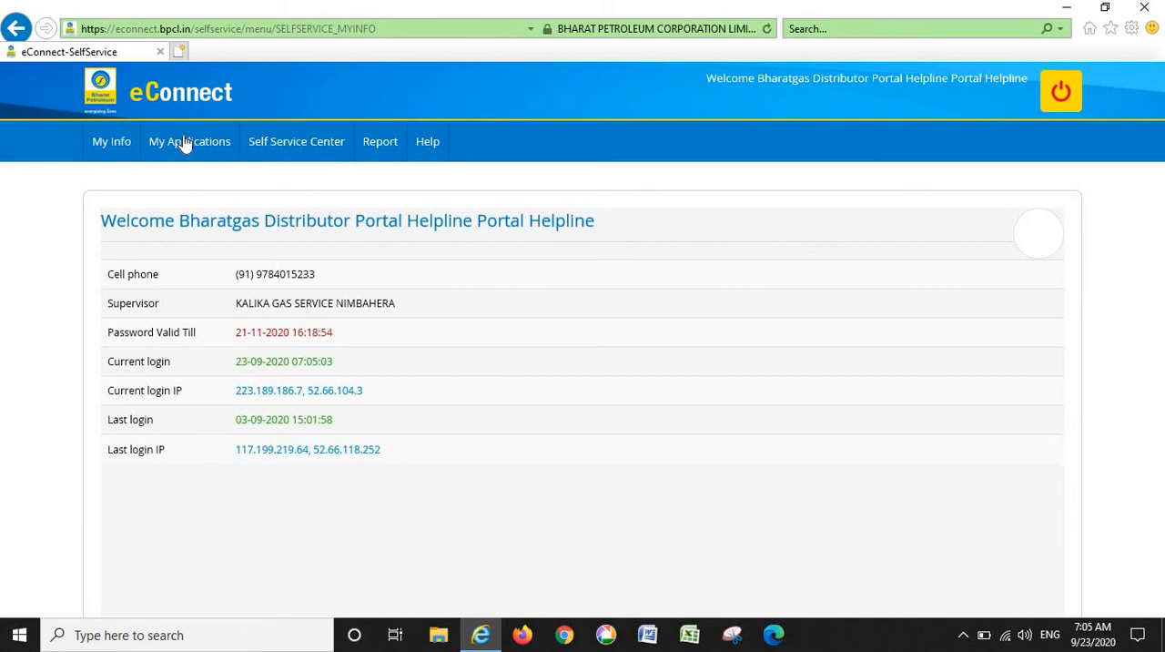
# - Launch the LPG Next application and open View Other Reports in its reports section
pyautogui.click(185, 144)
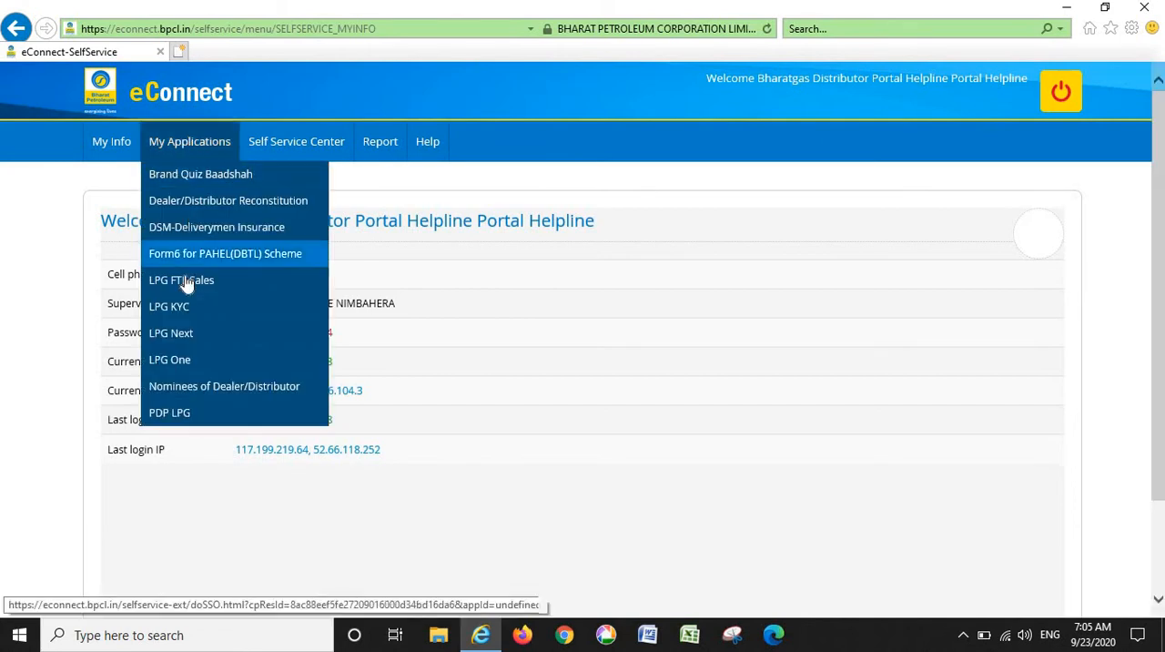
pyautogui.click(185, 339)
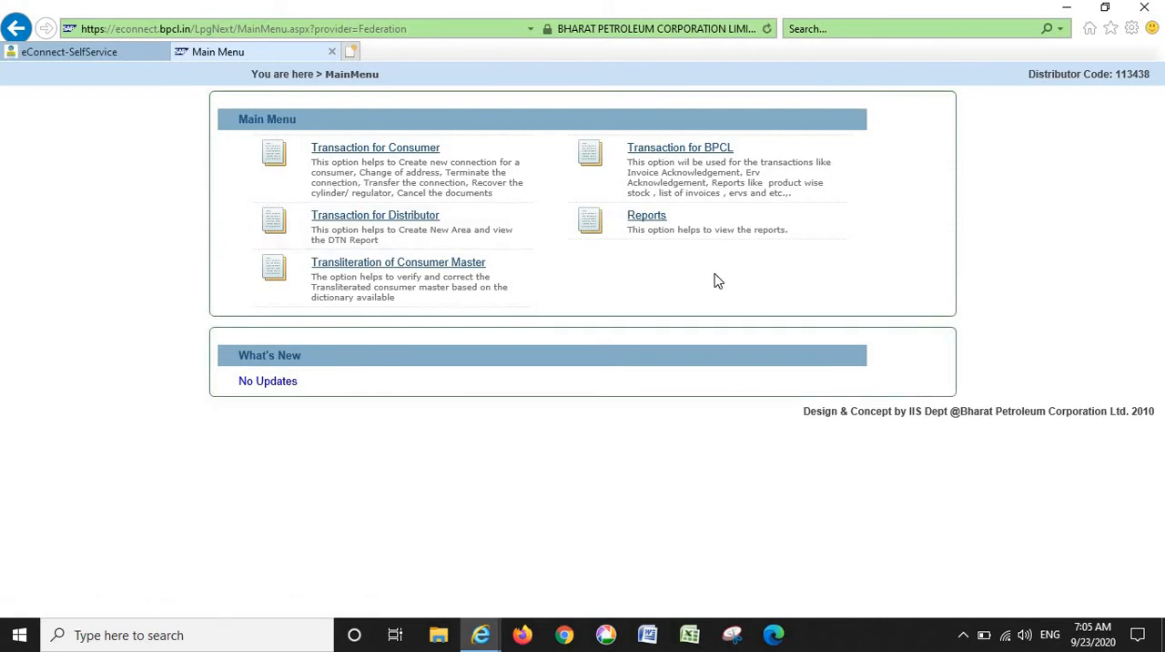
pyautogui.click(657, 228)
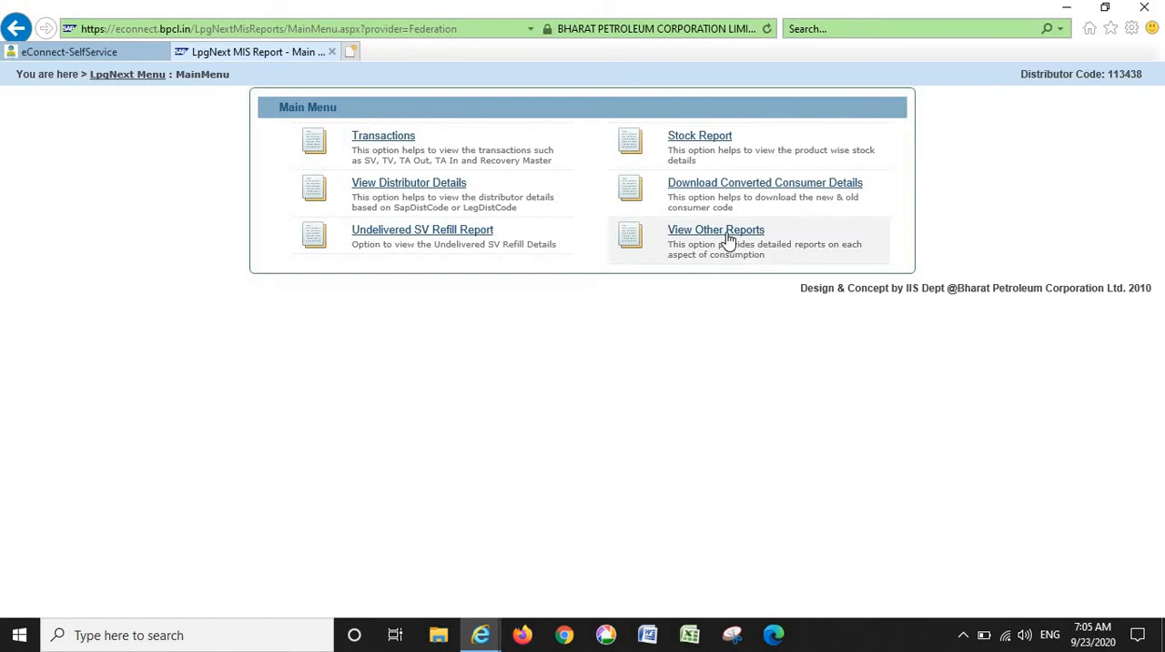
pyautogui.click(728, 239)
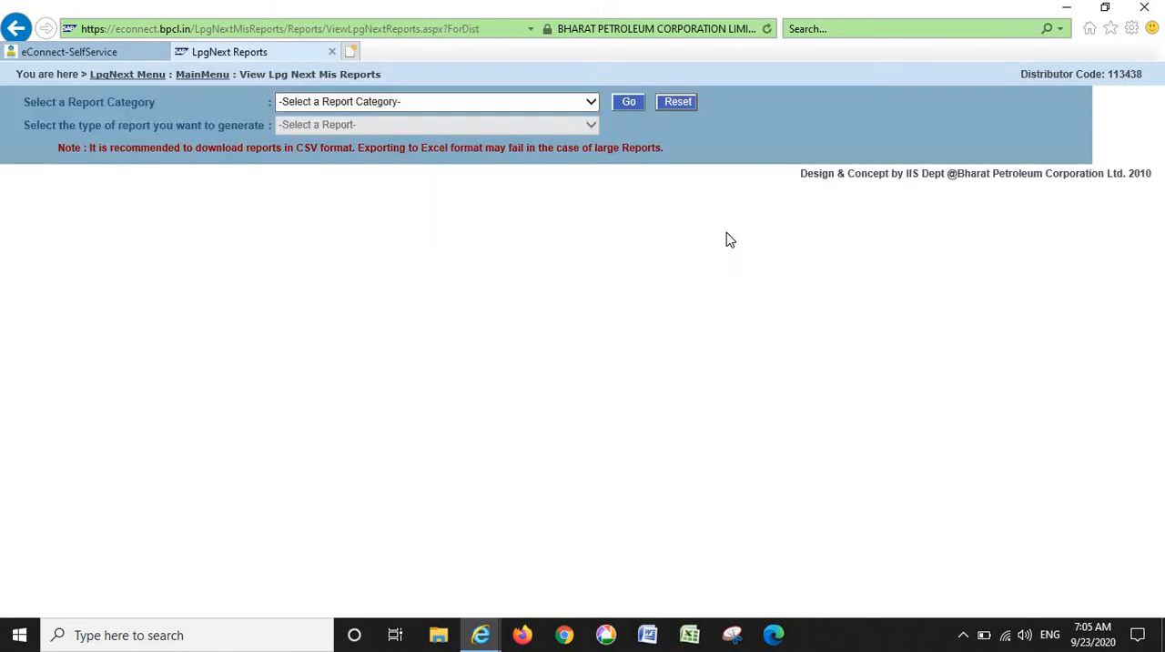
# - Choose the Refill Reports category and the Monthly consumption details report type
pyautogui.click(520, 106)
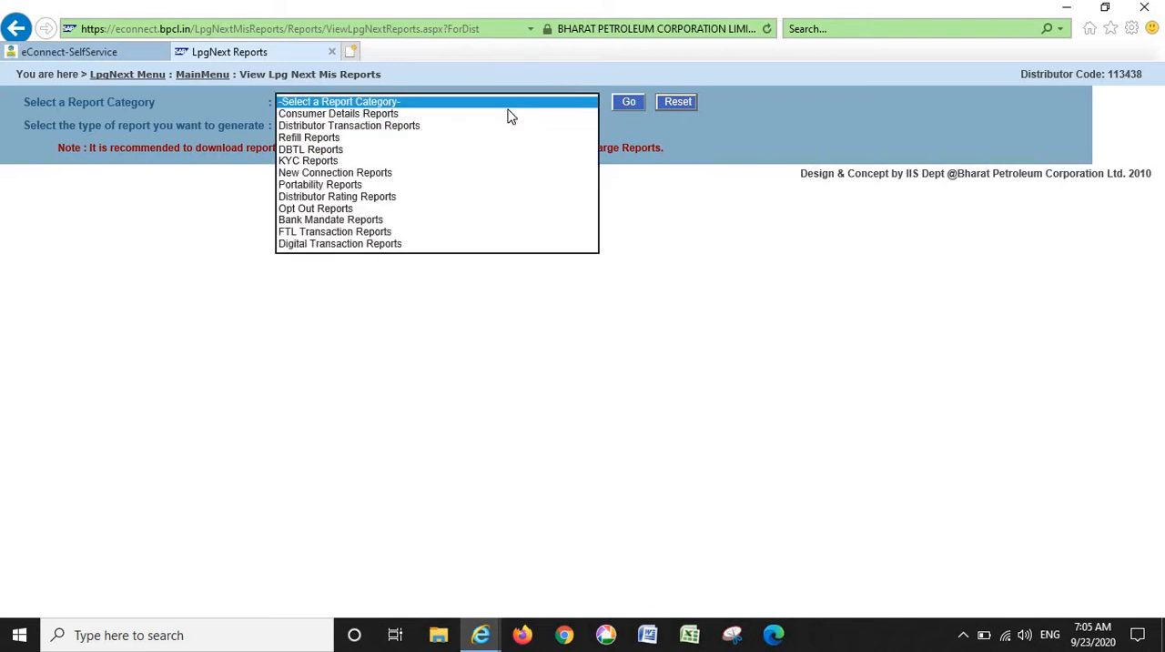
pyautogui.click(410, 141)
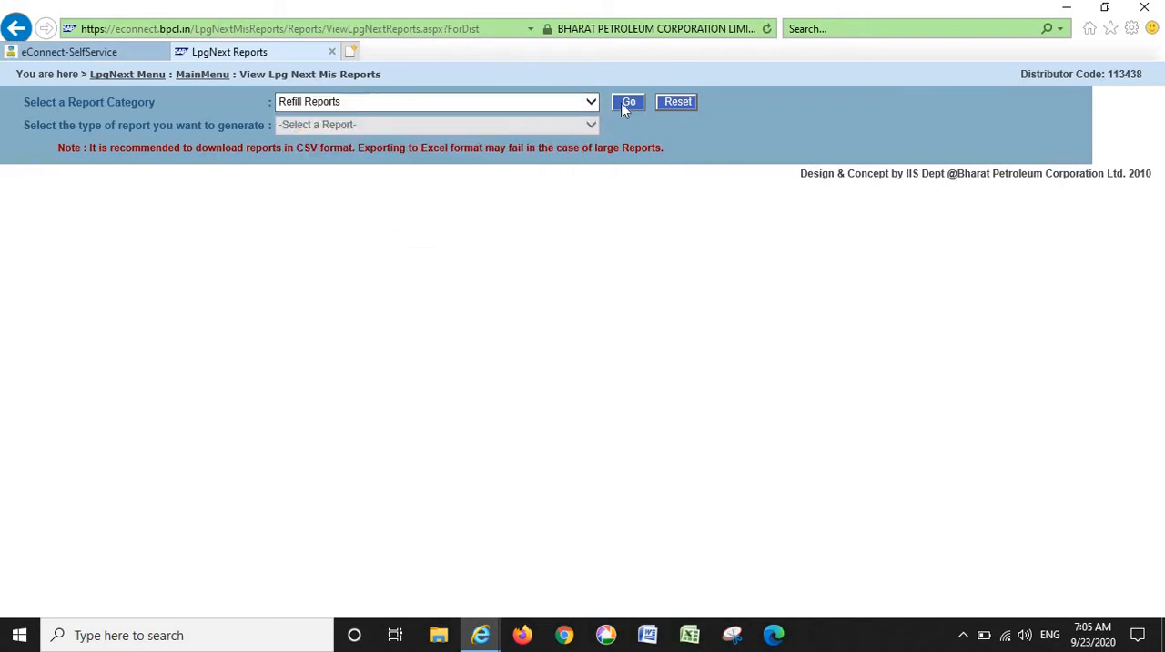
pyautogui.click(627, 105)
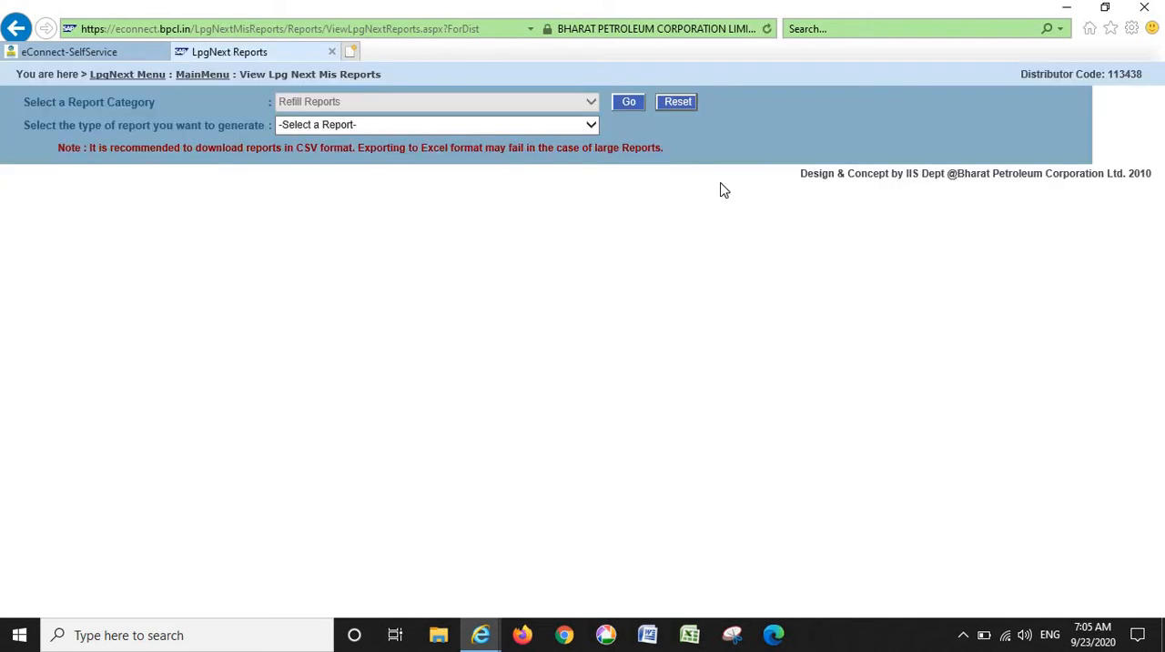
pyautogui.click(507, 127)
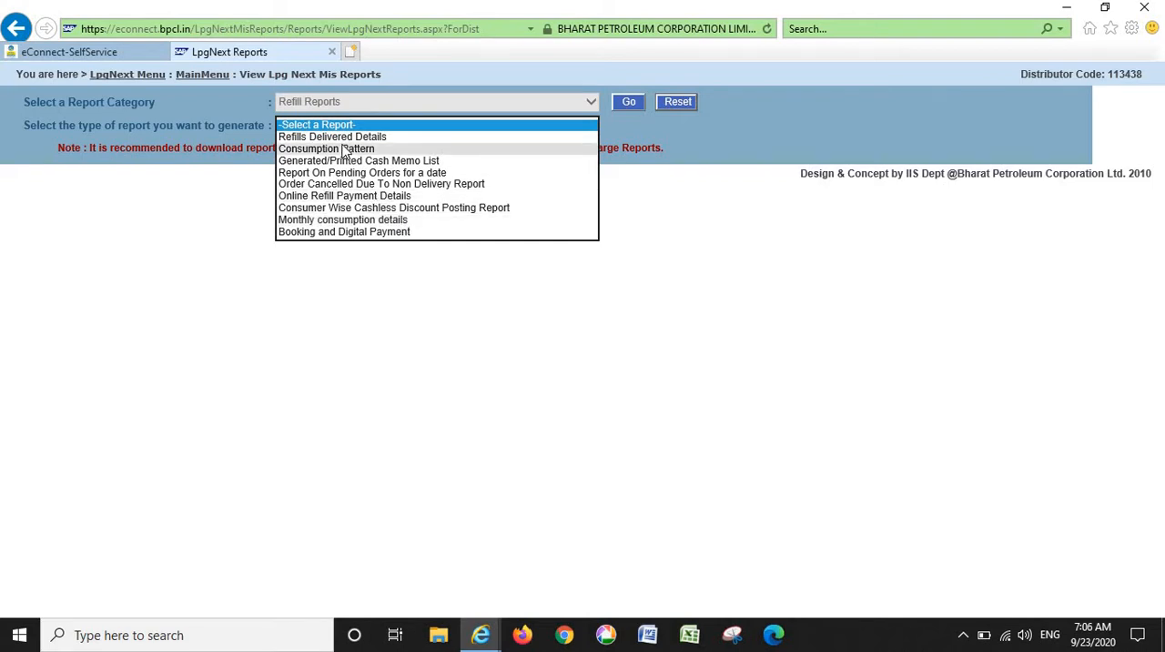
pyautogui.click(370, 220)
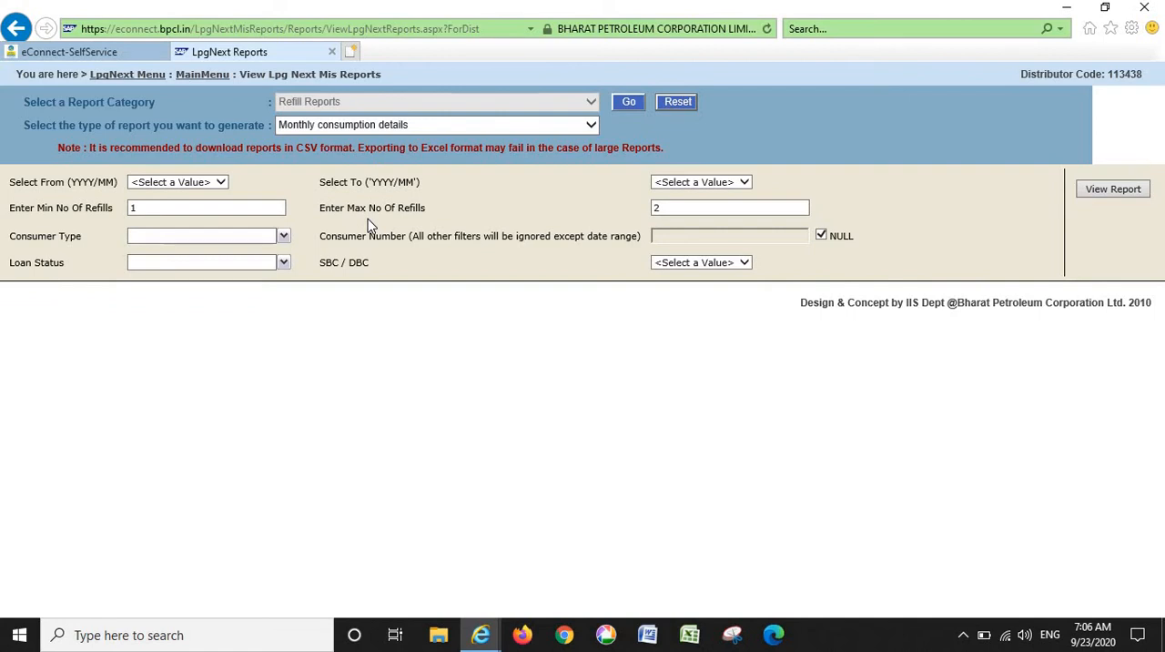
# - Set both the From and To months of the report period to 2020/04
pyautogui.click(196, 182)
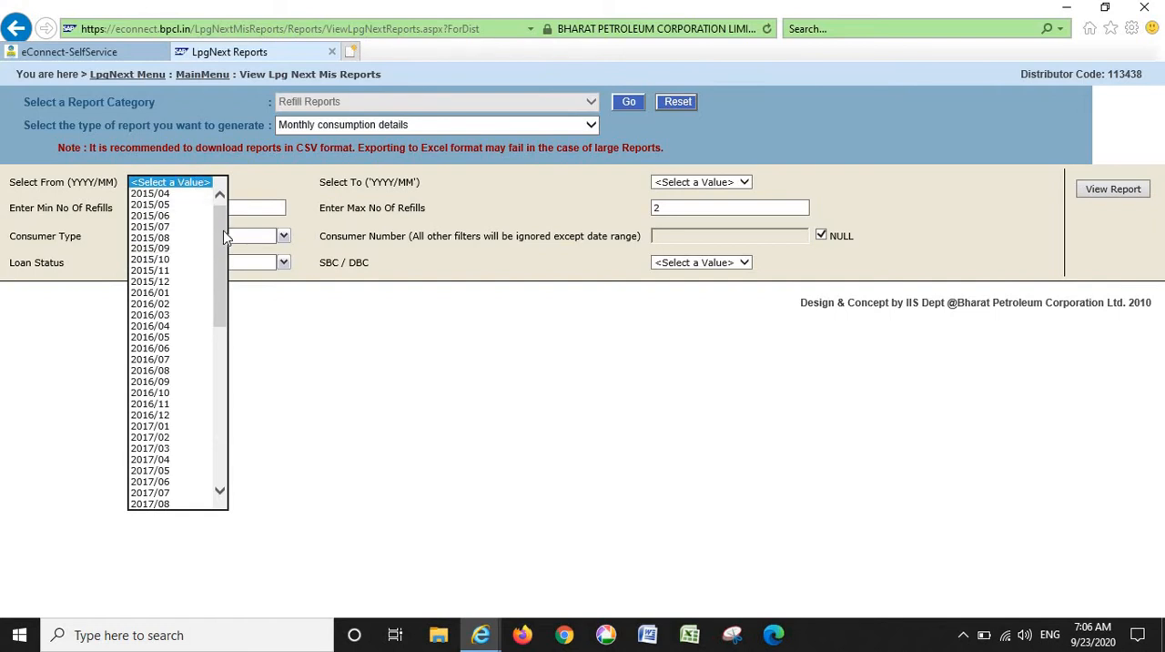
pyautogui.moveTo(221, 239); pyautogui.dragTo(218, 416)
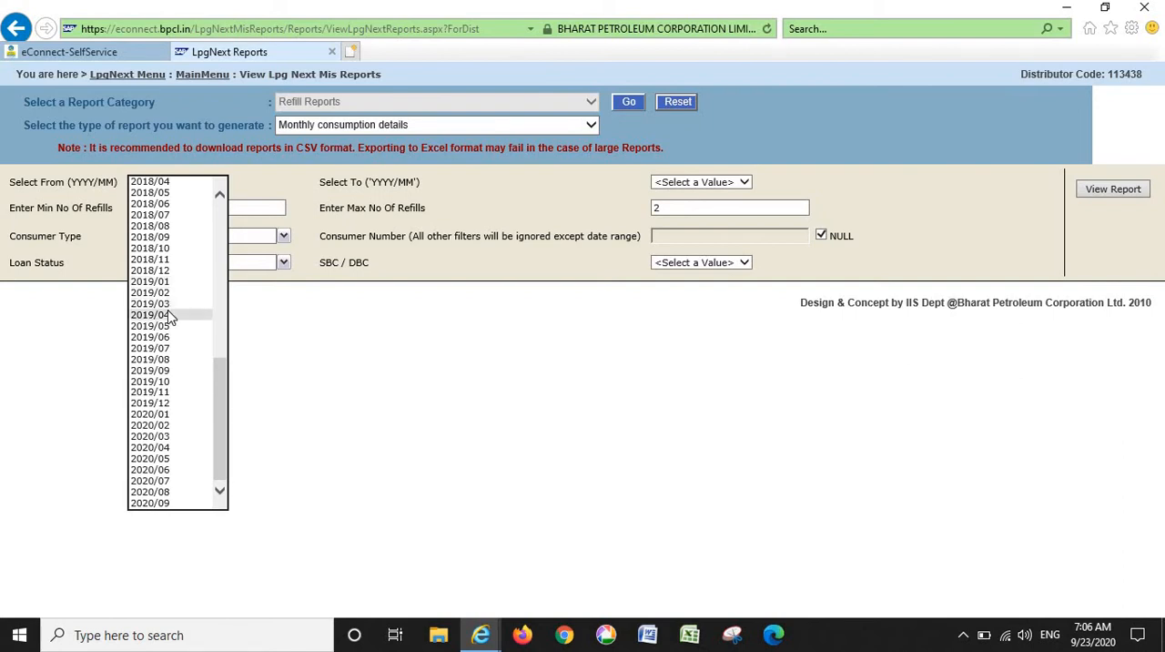
pyautogui.click(155, 448)
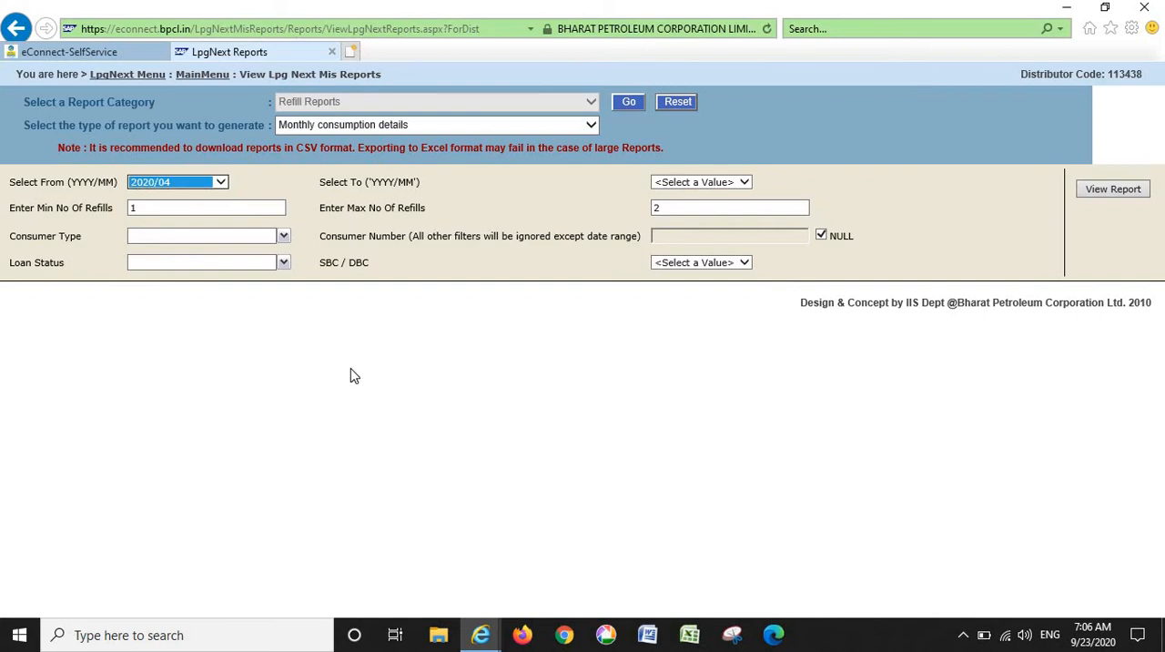
pyautogui.click(724, 185)
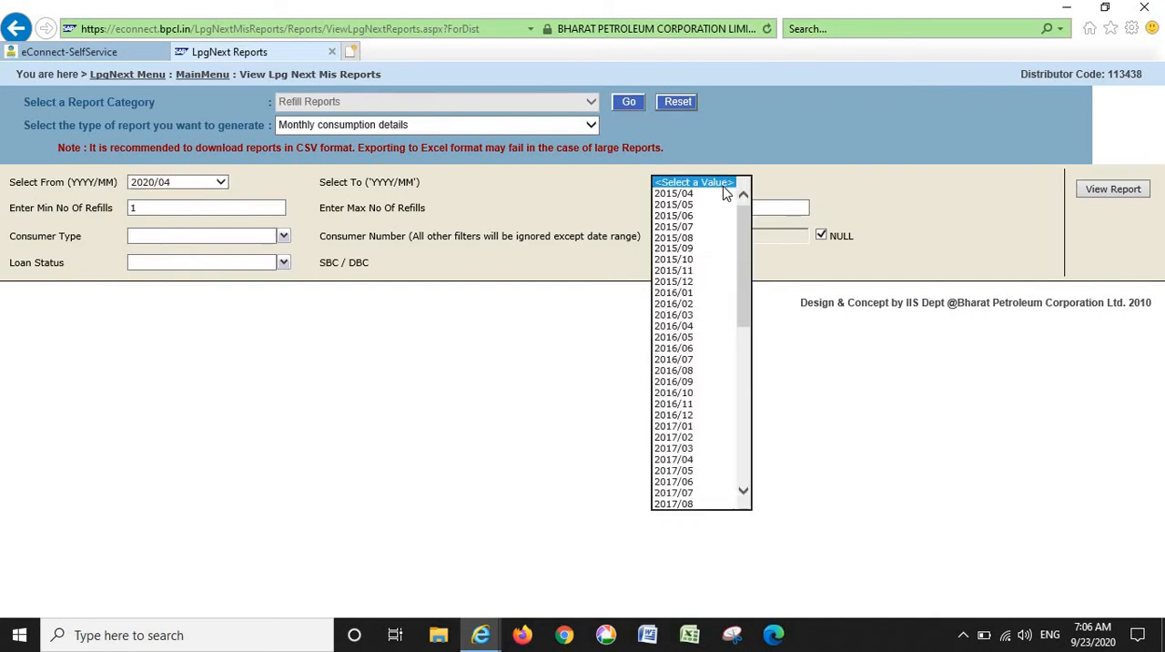
pyautogui.moveTo(742, 234); pyautogui.dragTo(739, 426)
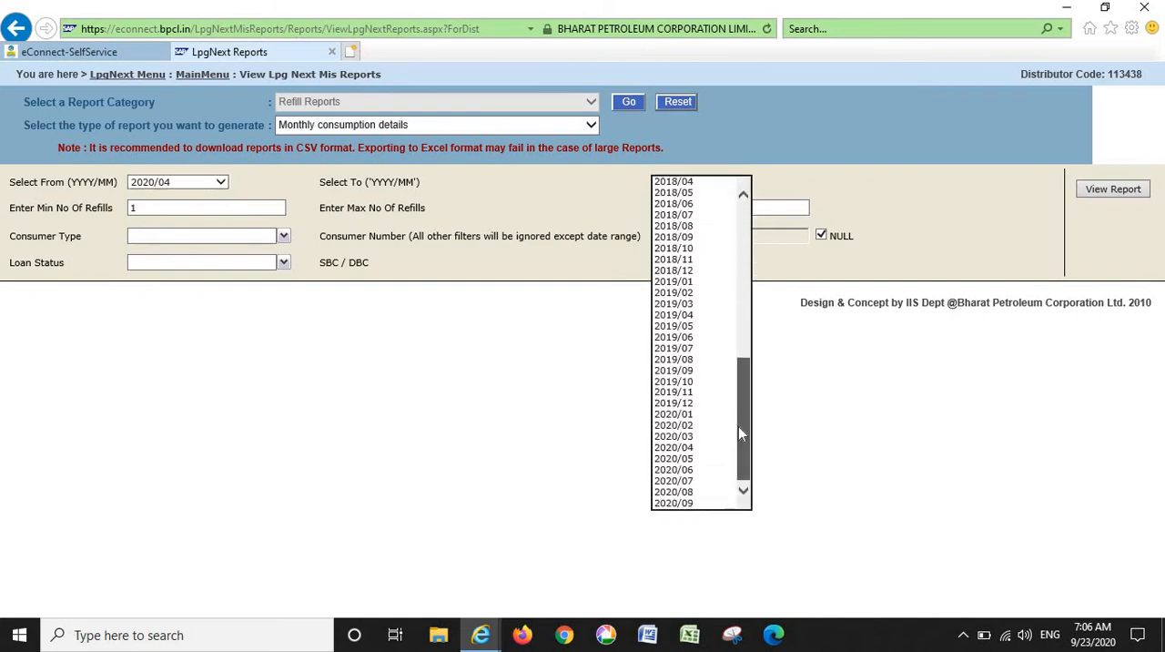
pyautogui.click(690, 448)
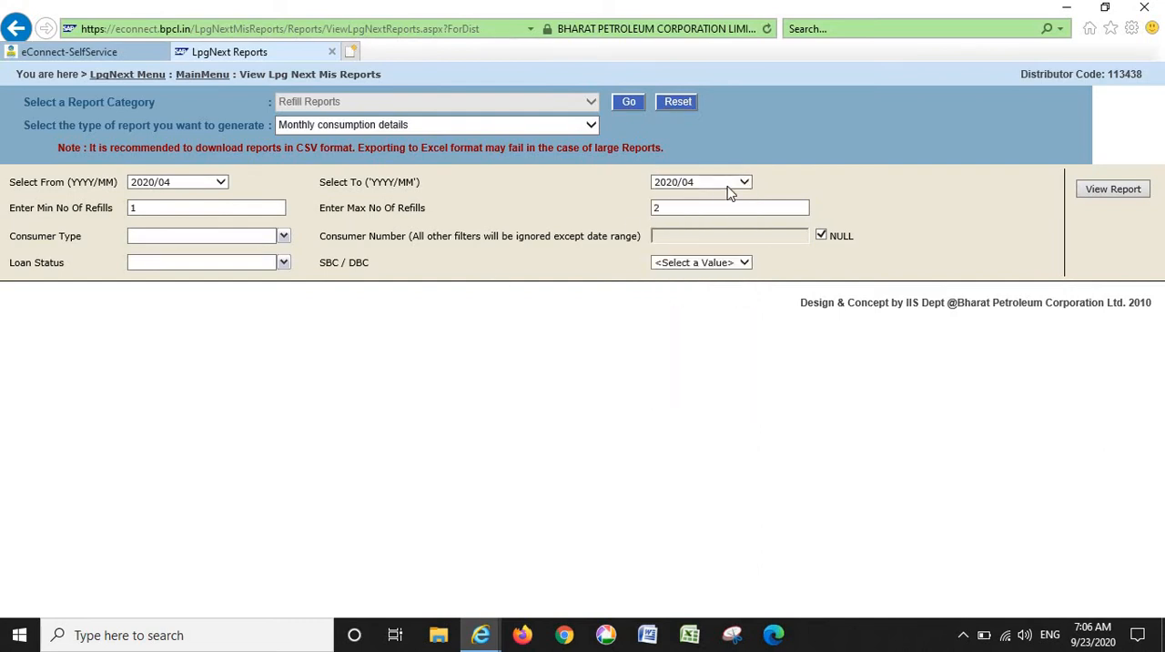
# - Set the maximum number of refills to 50
pyautogui.doubleClick(166, 214)
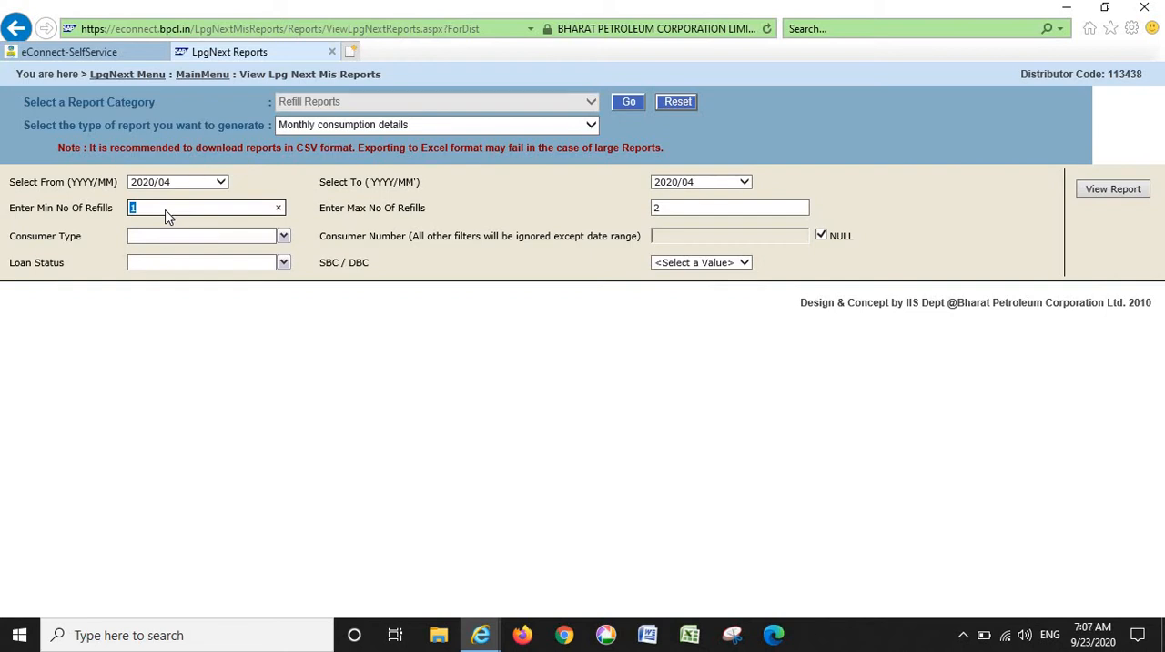
pyautogui.click(690, 210)
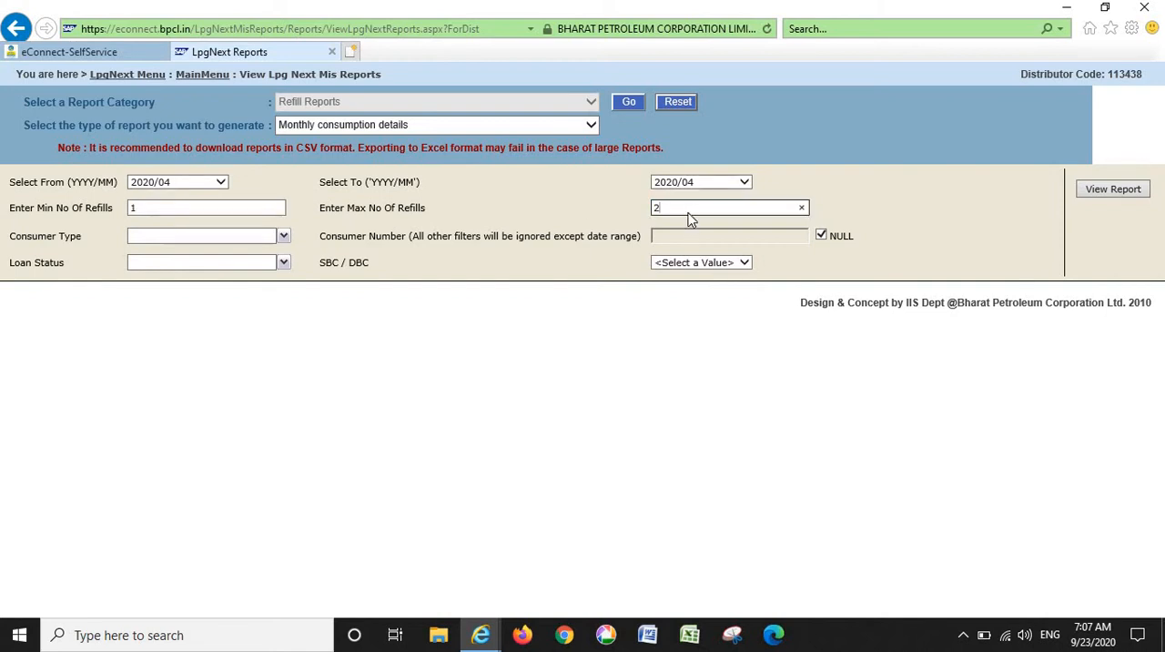
pyautogui.doubleClick(690, 213)
pyautogui.write('50')
# - Include all consumer types and all loan statuses in the report filters
pyautogui.click(202, 239)
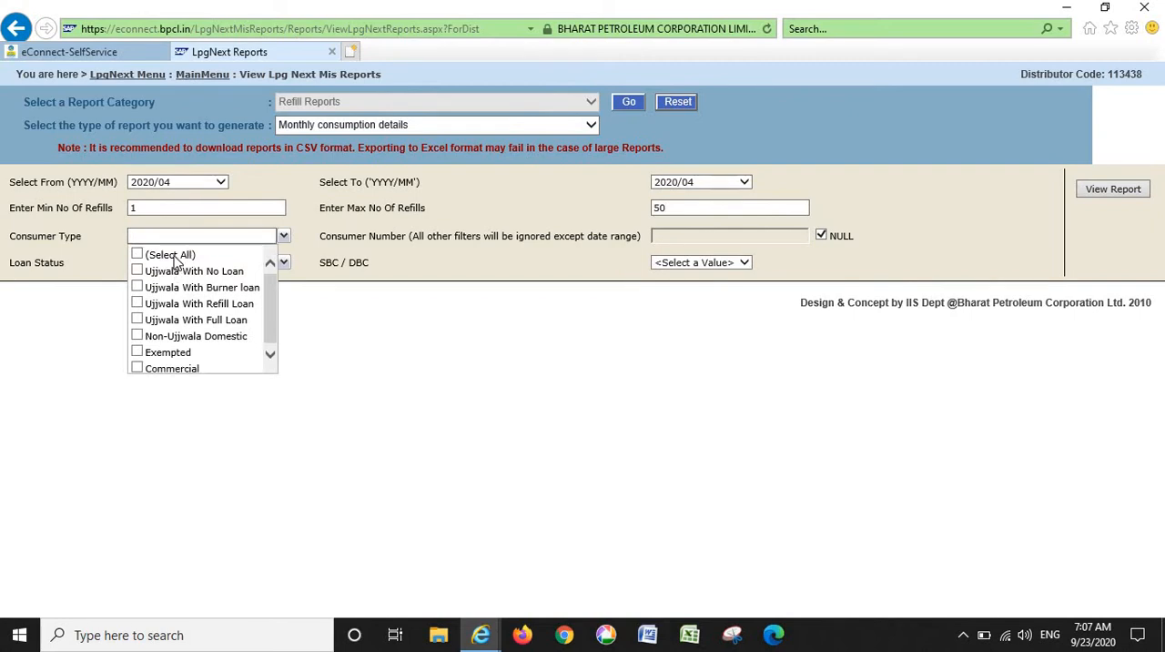
pyautogui.click(175, 257)
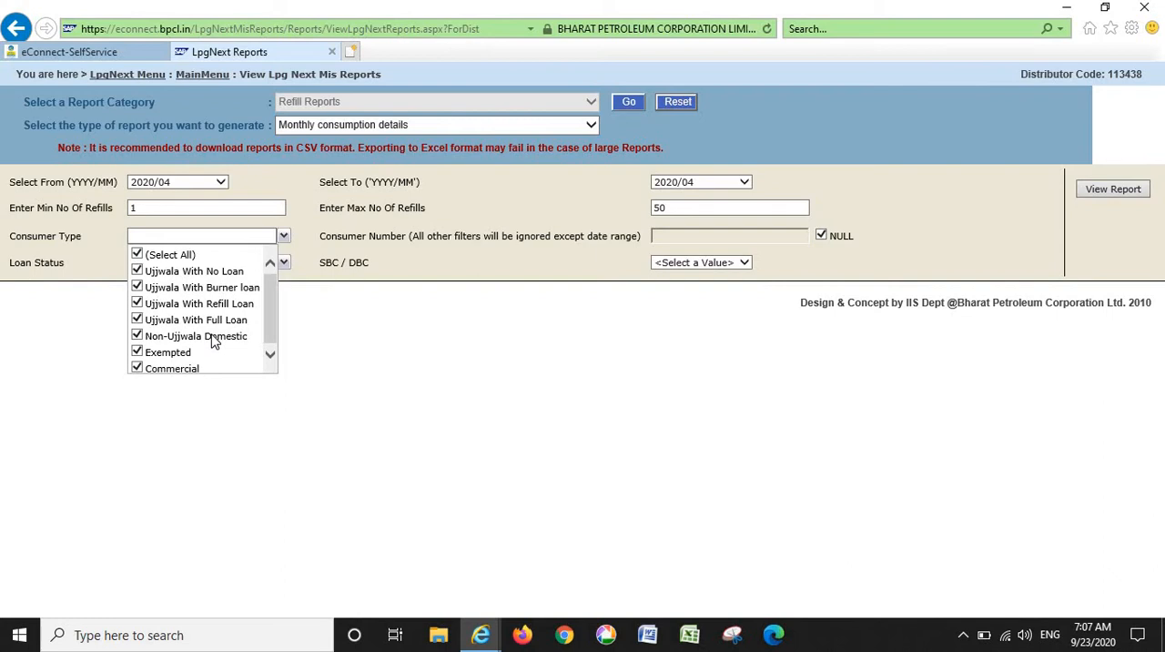
pyautogui.click(419, 258)
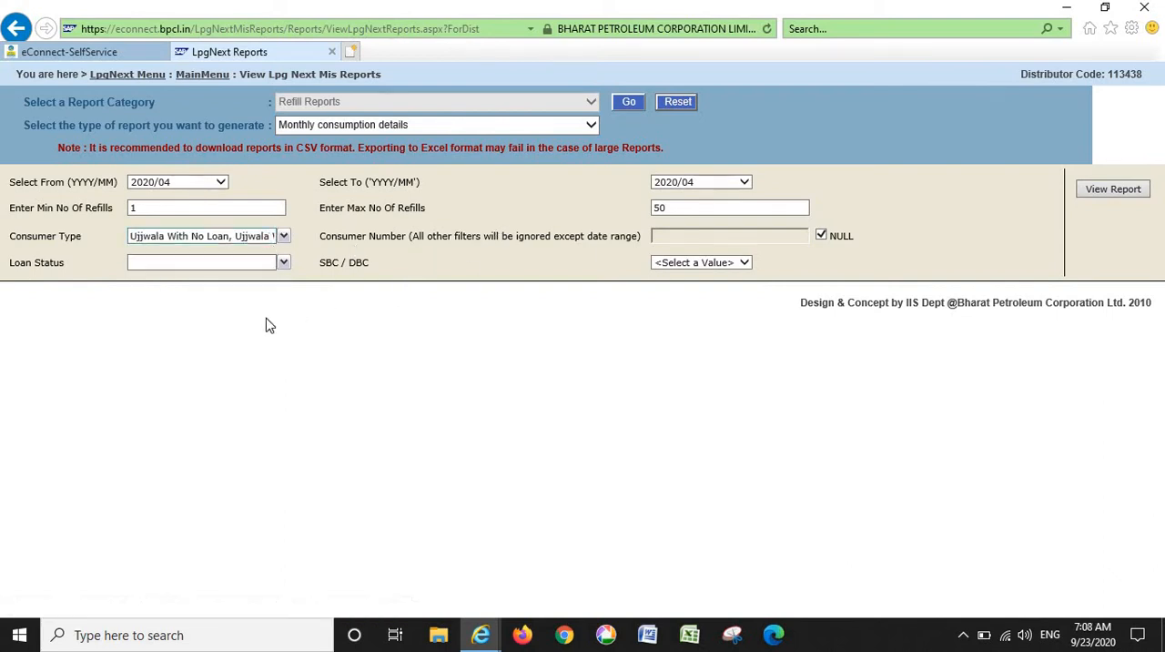
pyautogui.click(217, 268)
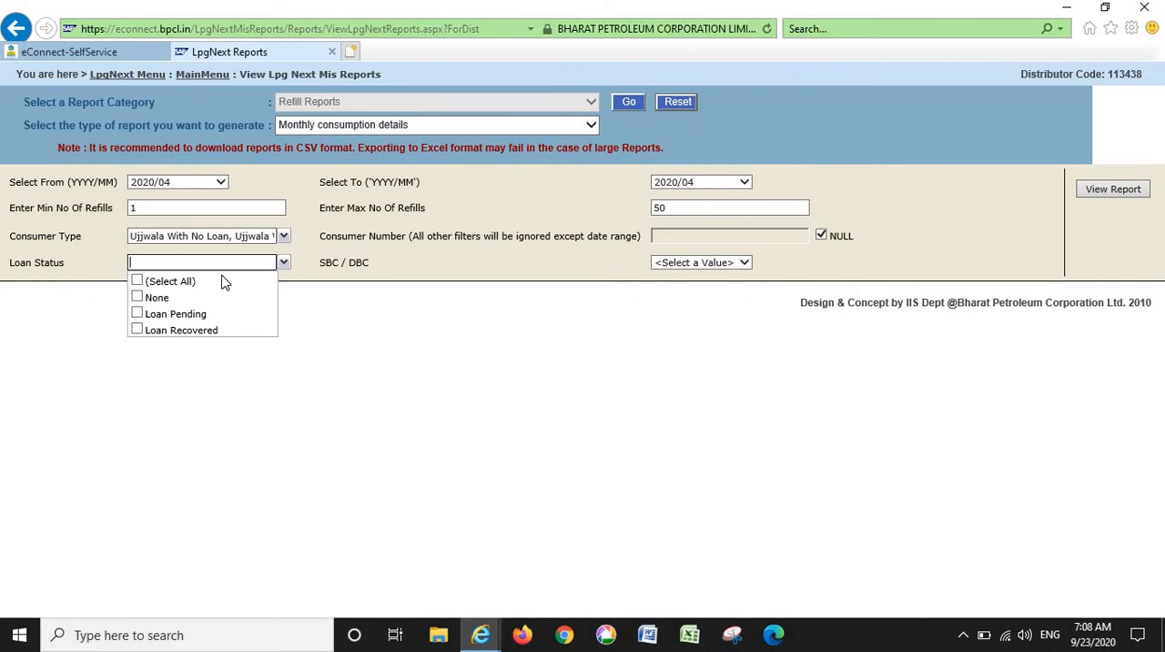
pyautogui.click(180, 281)
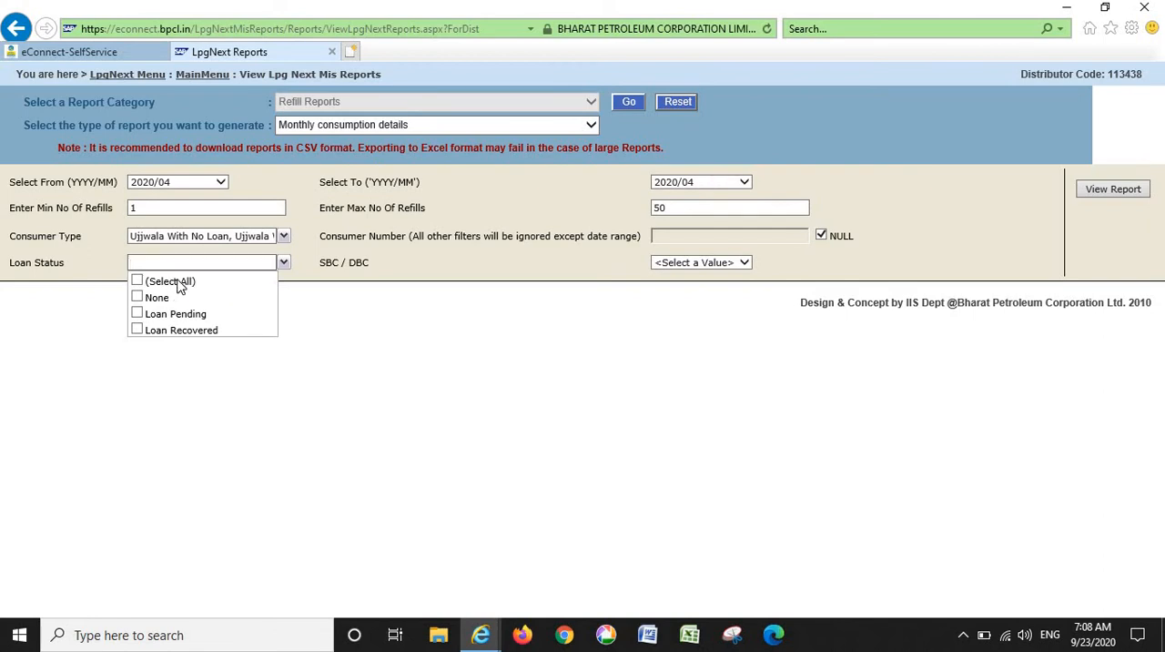
pyautogui.click(446, 274)
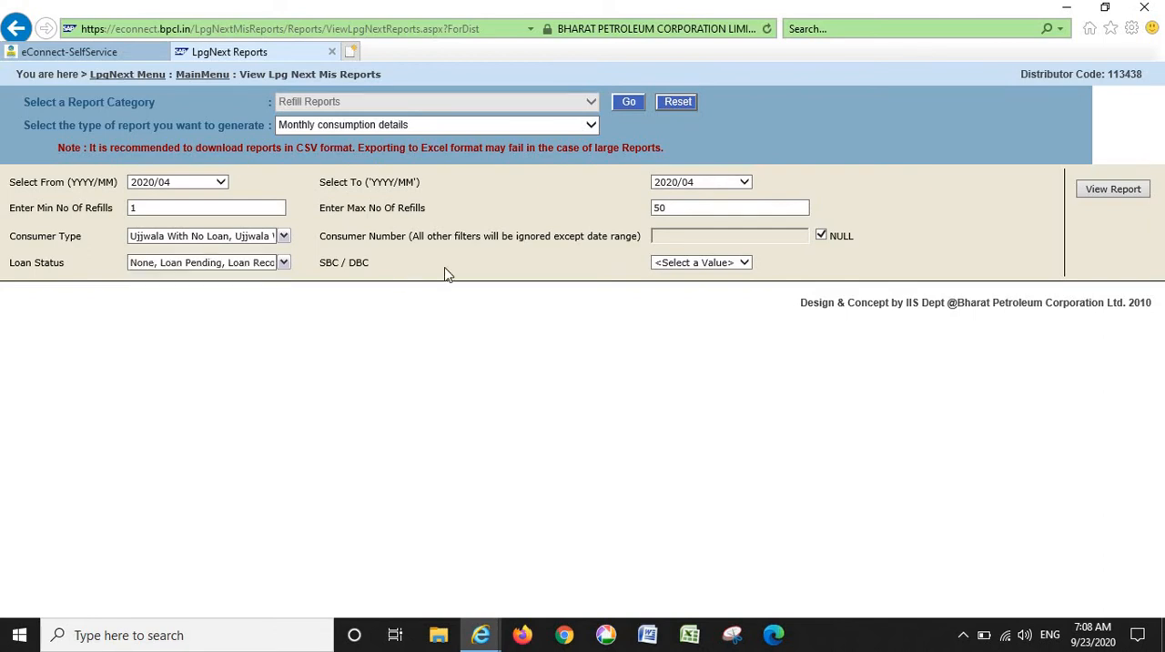
# - Set the SBC / DBC filter to All and generate the monthly consumption report
pyautogui.click(698, 263)
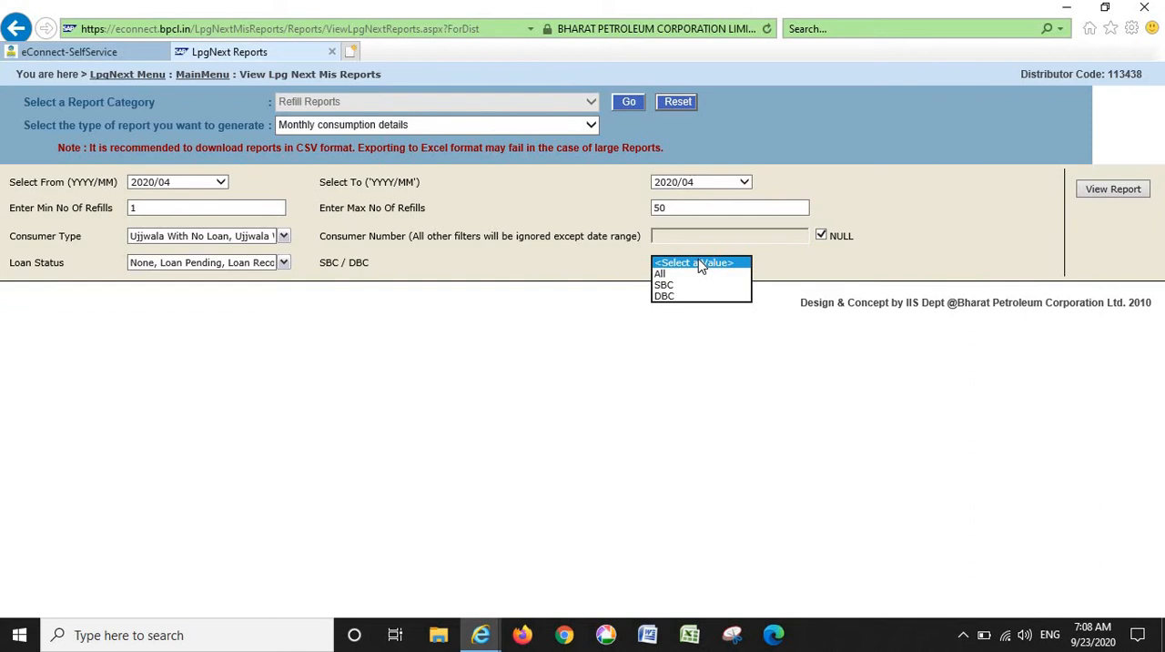
pyautogui.click(677, 274)
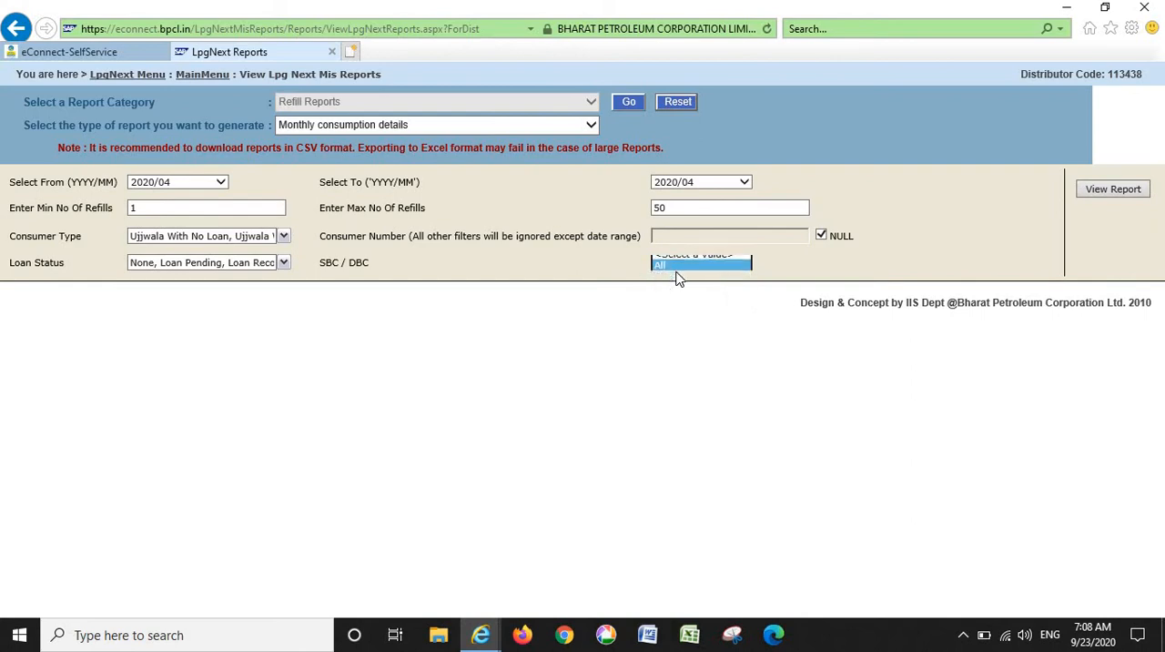
pyautogui.click(987, 233)
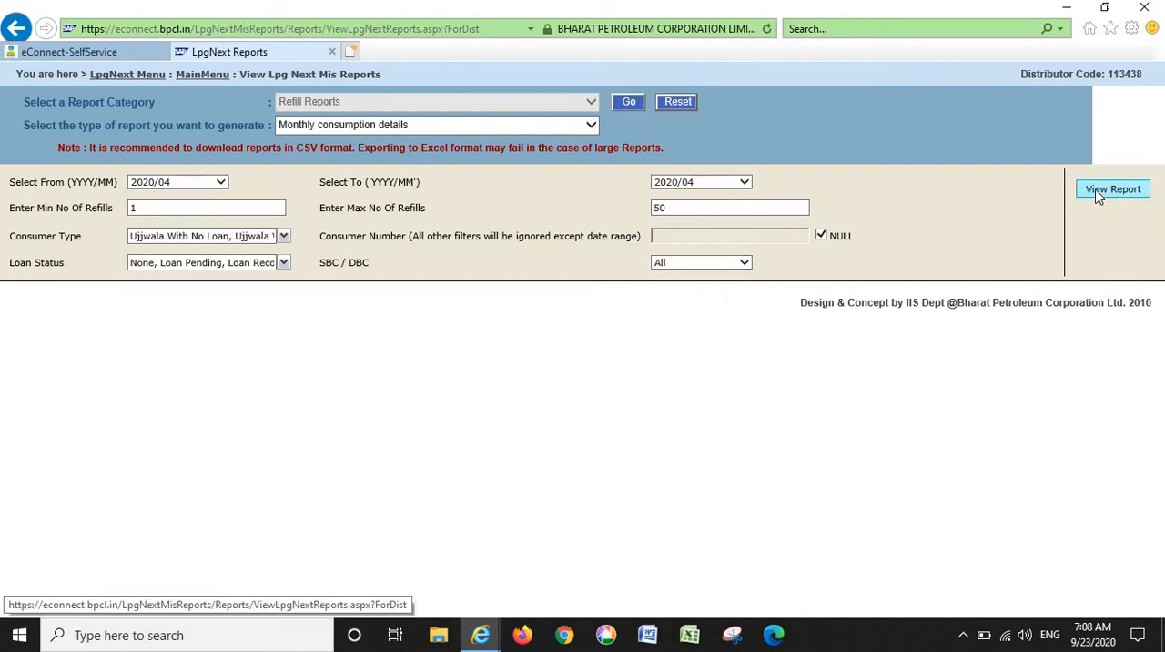
pyautogui.click(1099, 194)
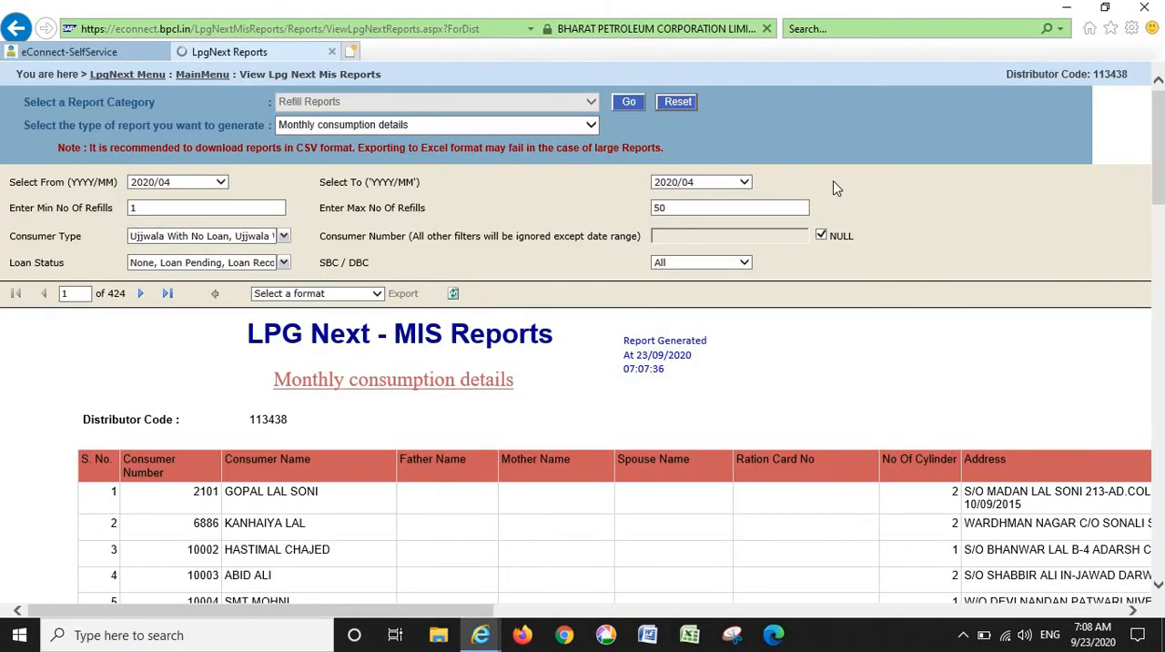
# - Export the generated monthly consumption report in CSV (comma delimited) format
pyautogui.click(336, 293)
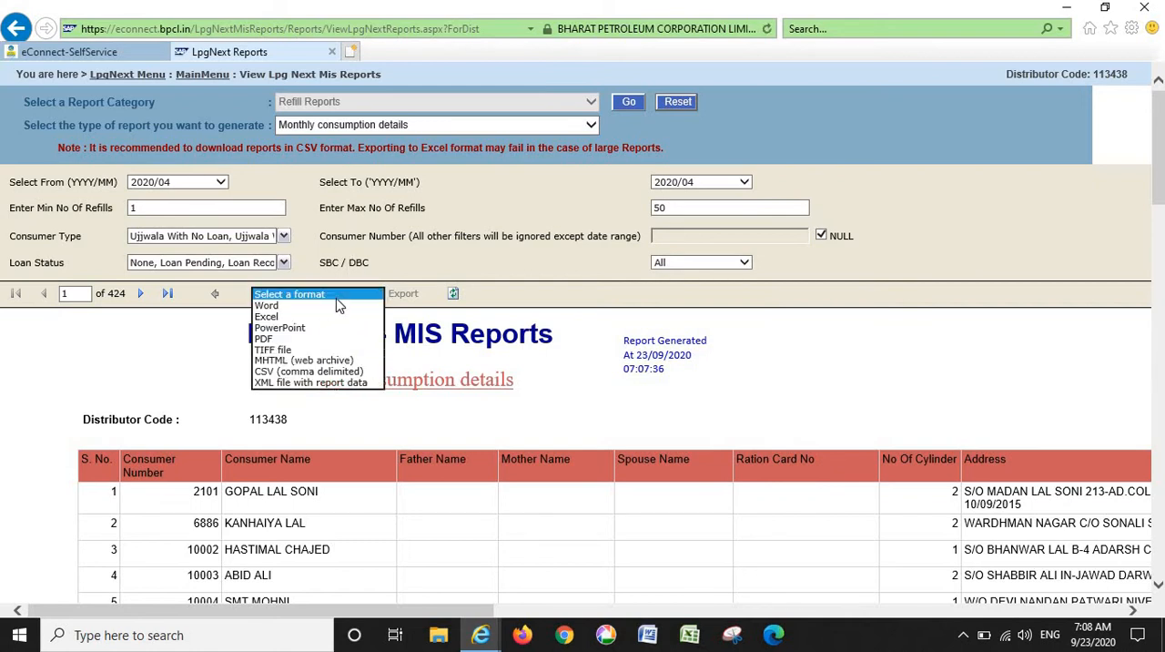
pyautogui.click(346, 371)
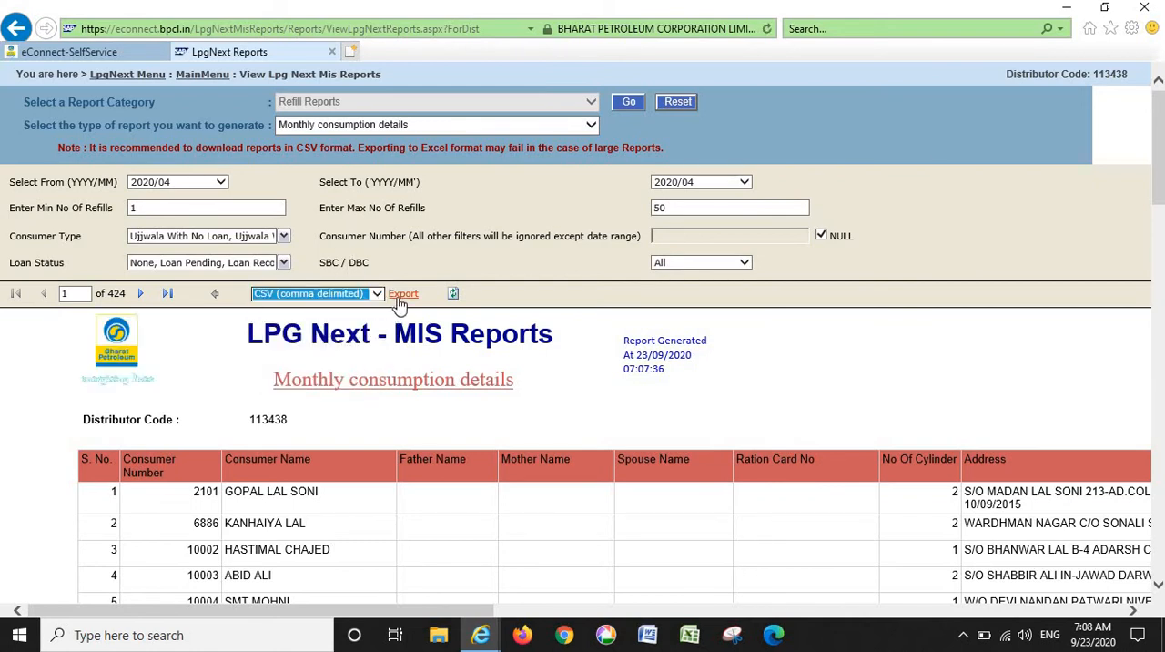
pyautogui.click(403, 294)
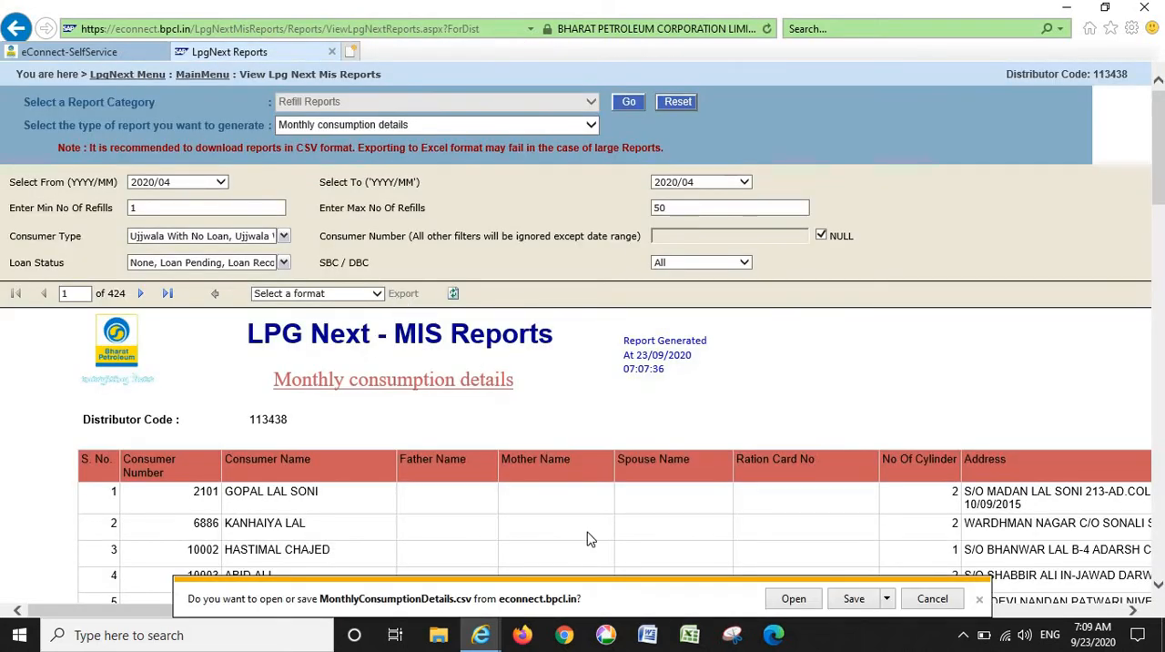
# - Open the exported MonthlyConsumptionDetails.csv in Excel, maximize it and delete the three rows above the column headers
pyautogui.click(794, 600)
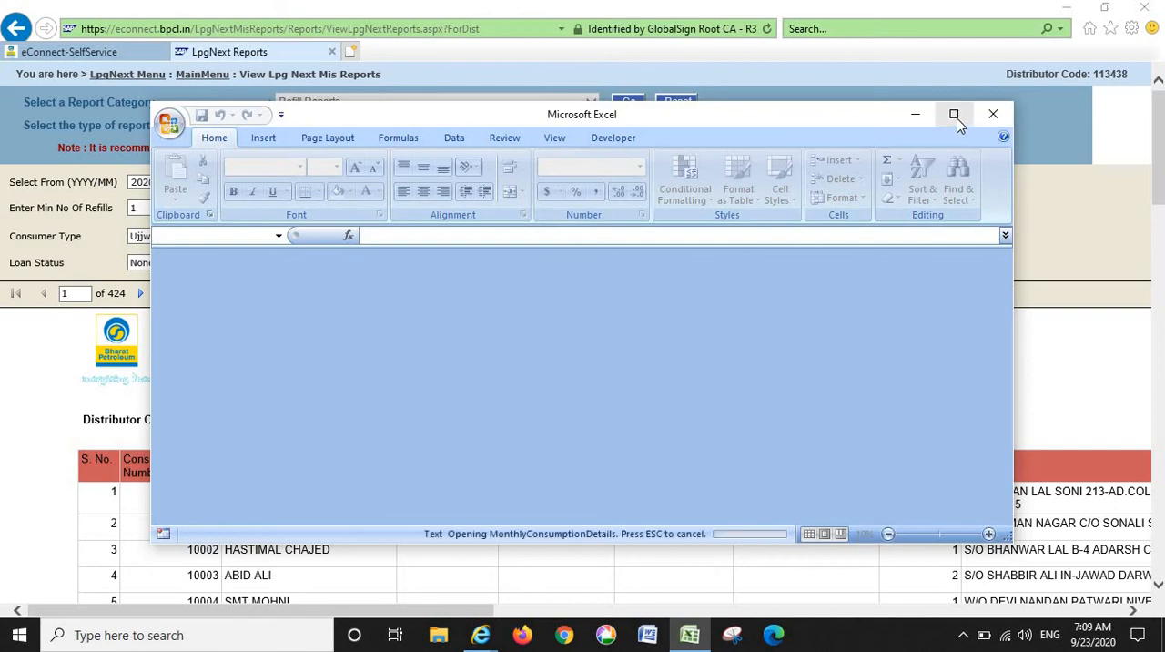
pyautogui.click(956, 121)
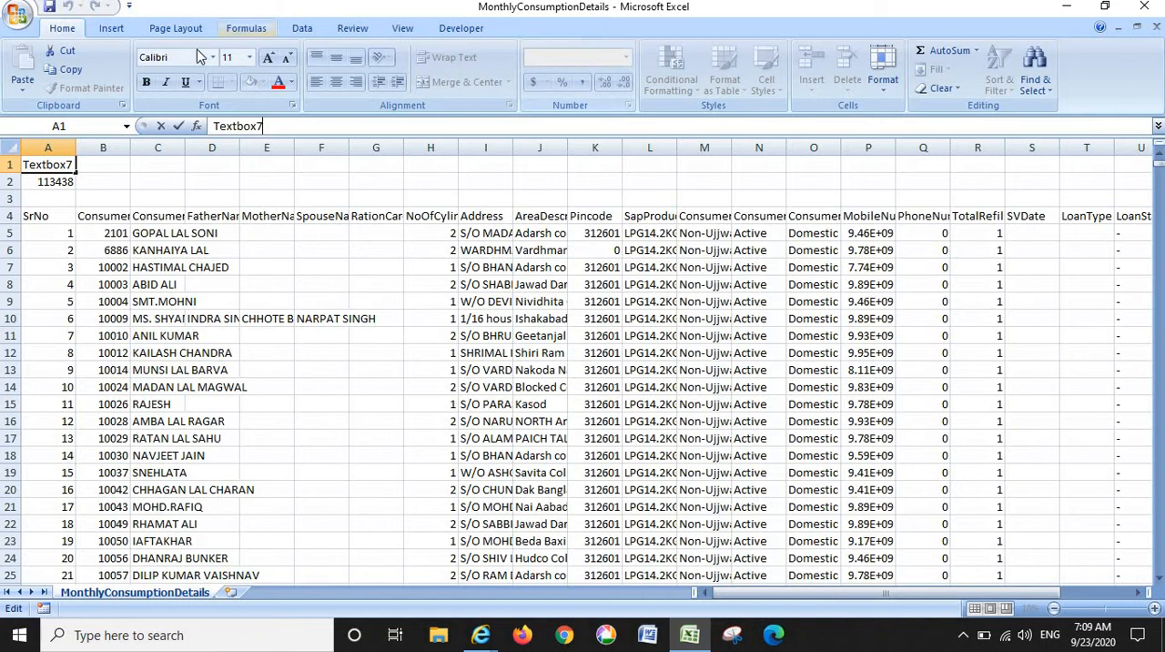
pyautogui.moveTo(7, 198); pyautogui.dragTo(7, 164)
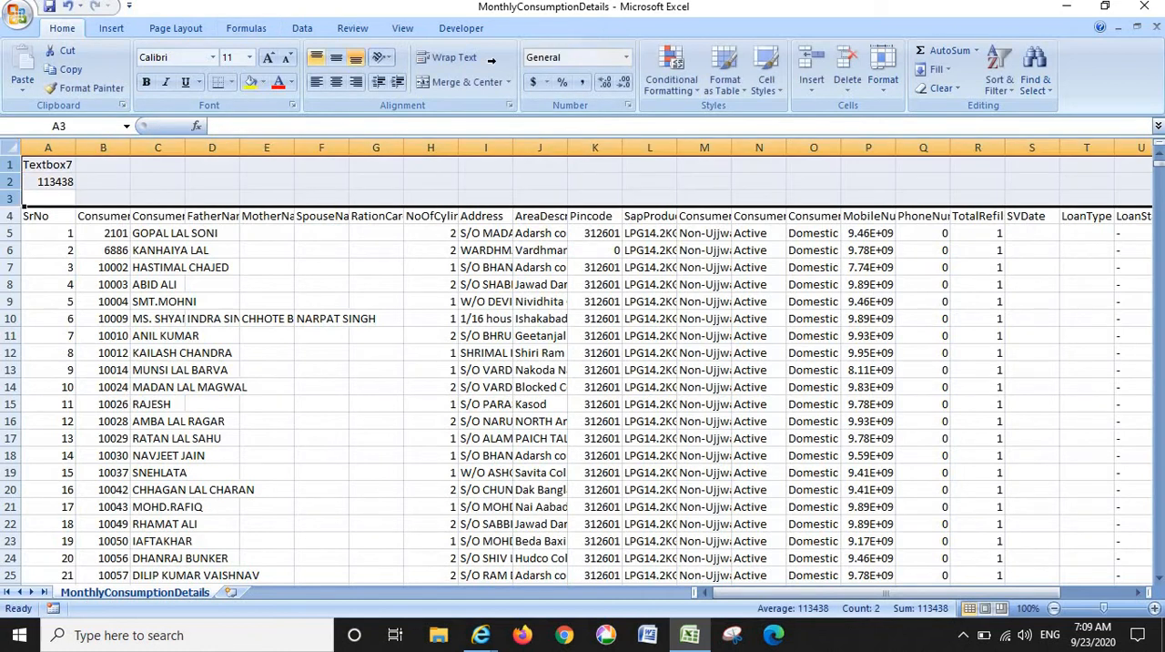
pyautogui.click(847, 62)
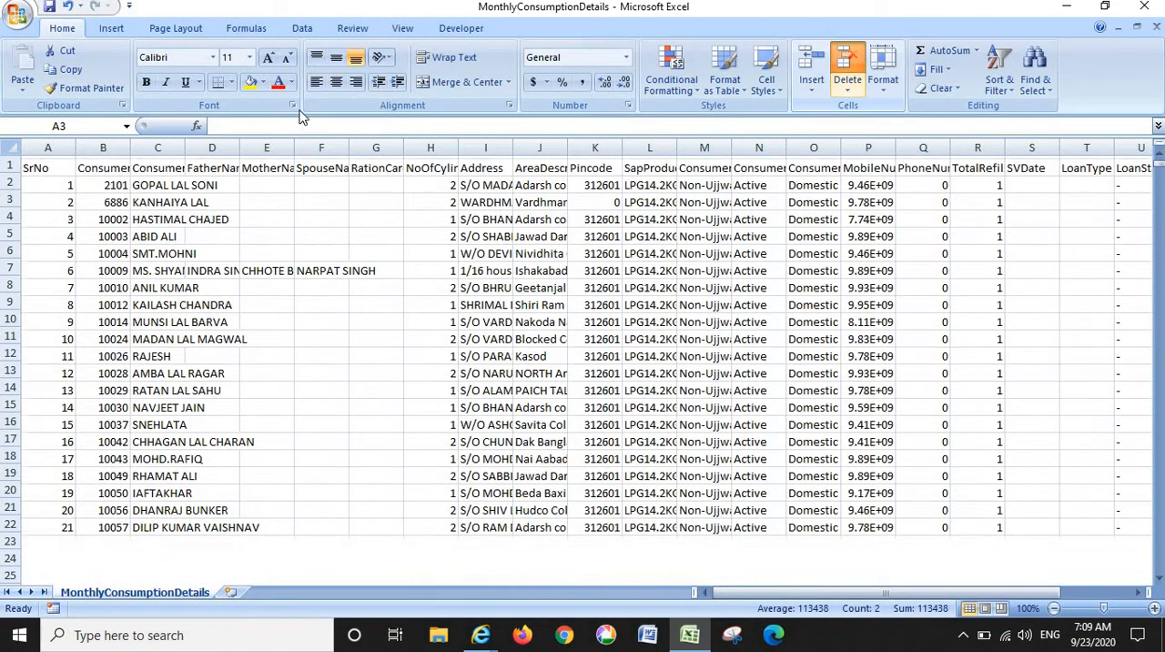
# - Autofit the widths of all columns in the sheet to their contents
pyautogui.click(4, 148)
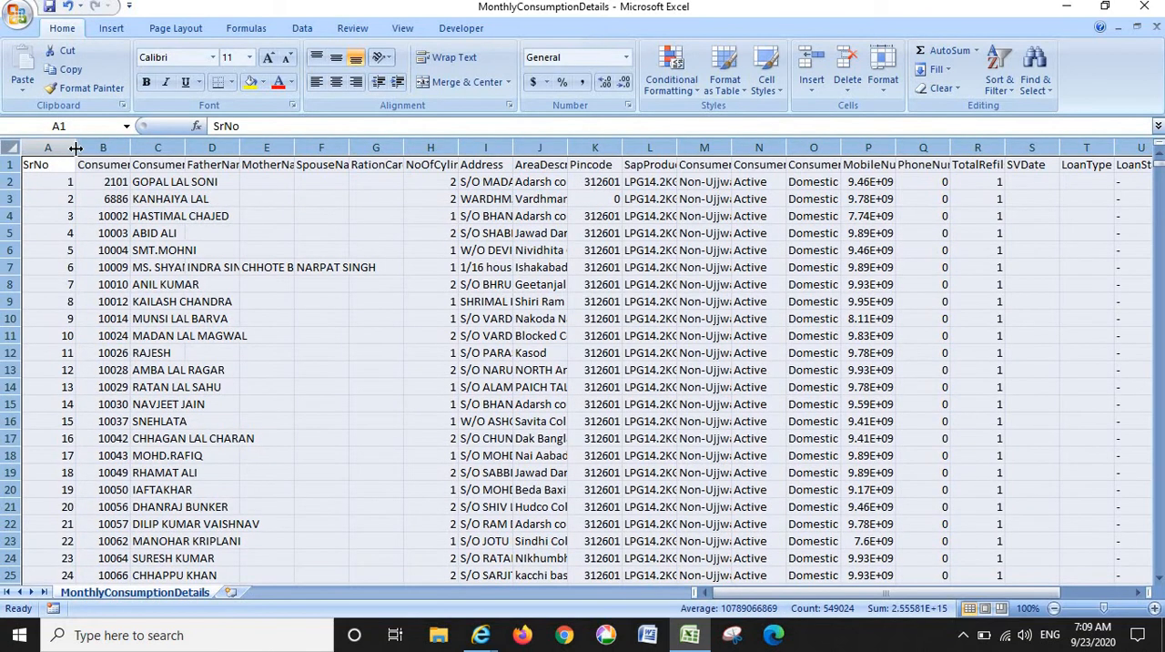
pyautogui.doubleClick(76, 147)
pyautogui.click(153, 214)
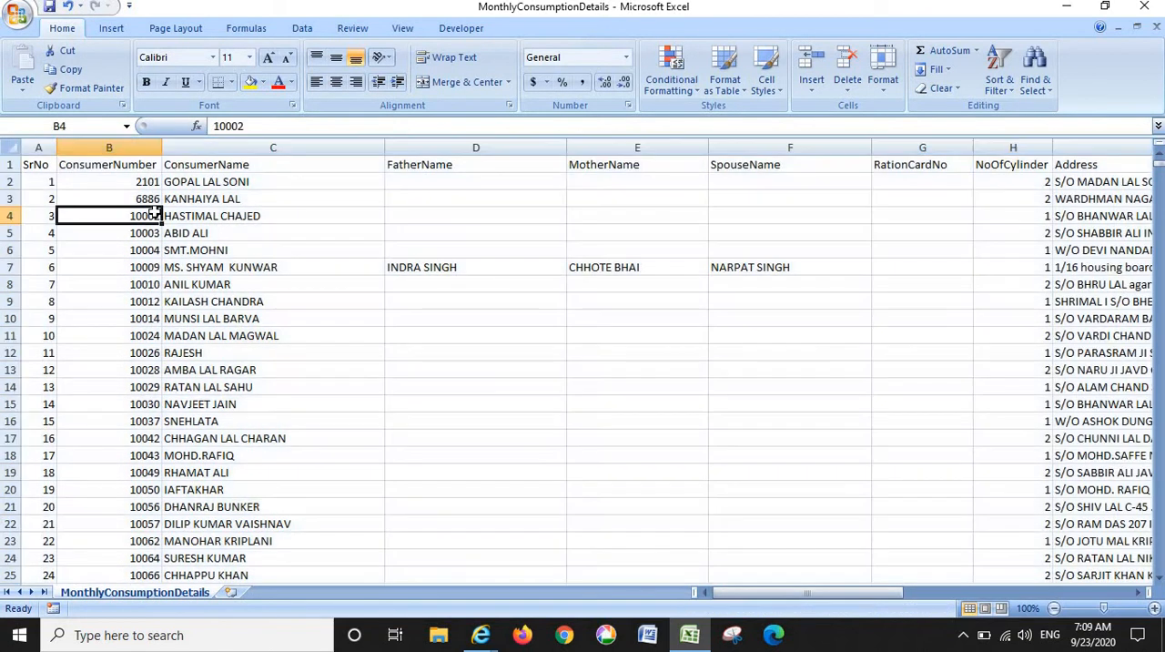
# - Examine the serial number, consumer number, consumer name and parent name columns in the first few records
pyautogui.press('Right')
pyautogui.press('Right')
pyautogui.press('Right')
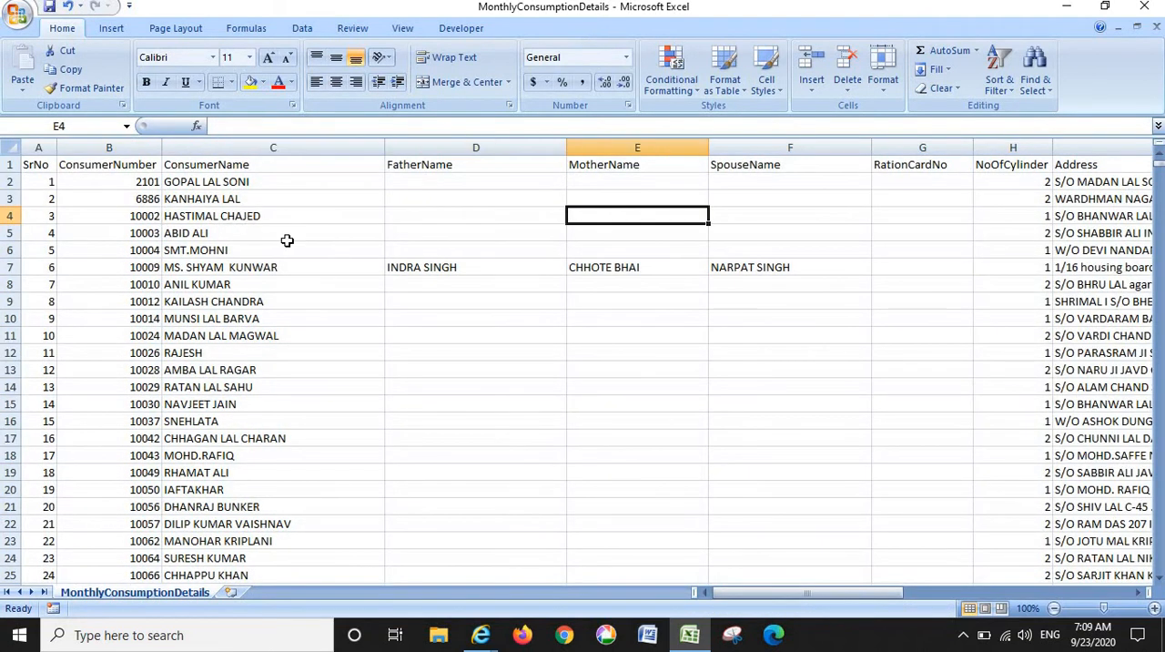
pyautogui.press('Up')
pyautogui.press('Up')
pyautogui.press('Left')
pyautogui.press('Left')
pyautogui.press('Left')
pyautogui.press('Left')
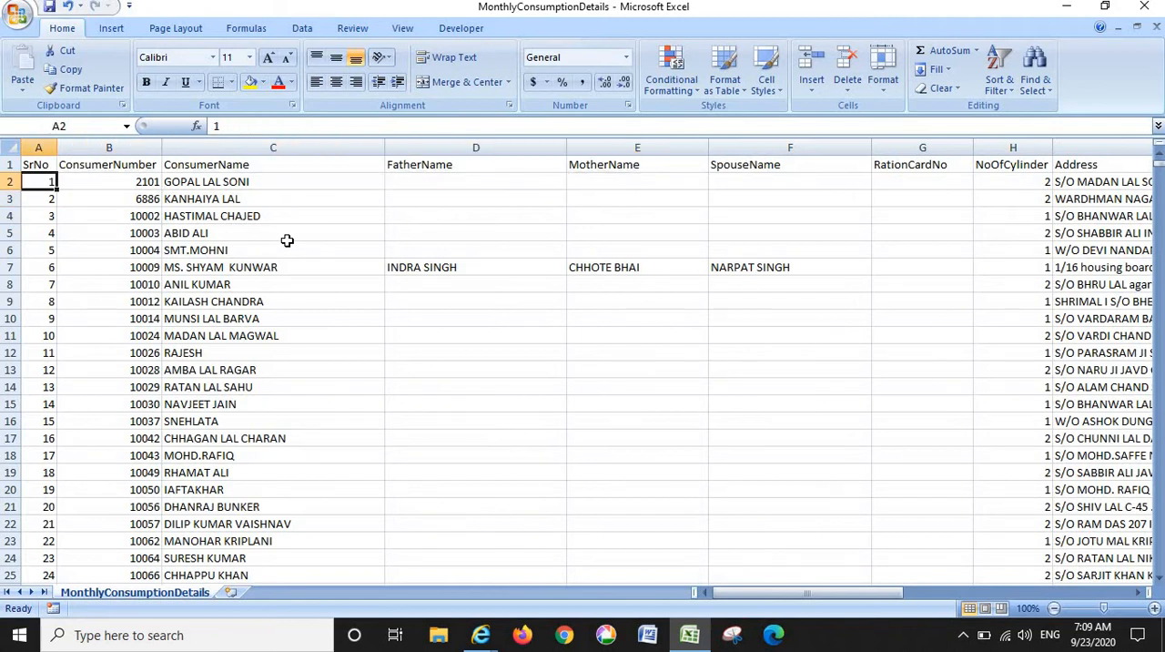
pyautogui.press('Down')
pyautogui.press('Down')
pyautogui.press('Right')
pyautogui.press('Down')
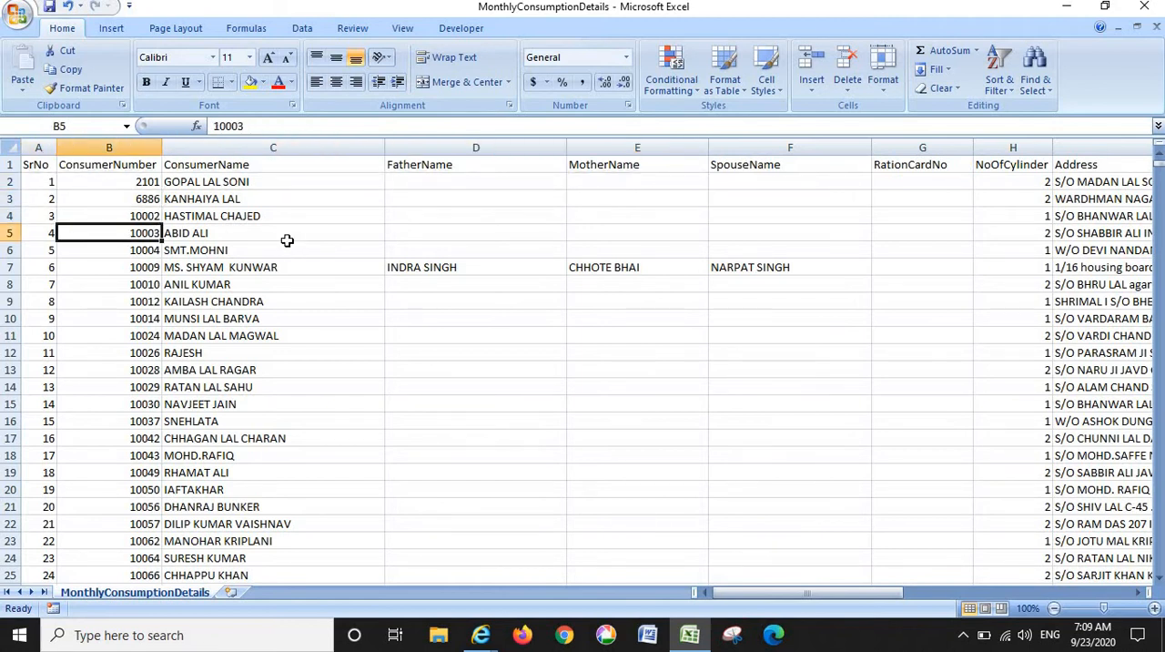
pyautogui.press('Up')
pyautogui.press('Up')
pyautogui.press('Up')
pyautogui.press('Left')
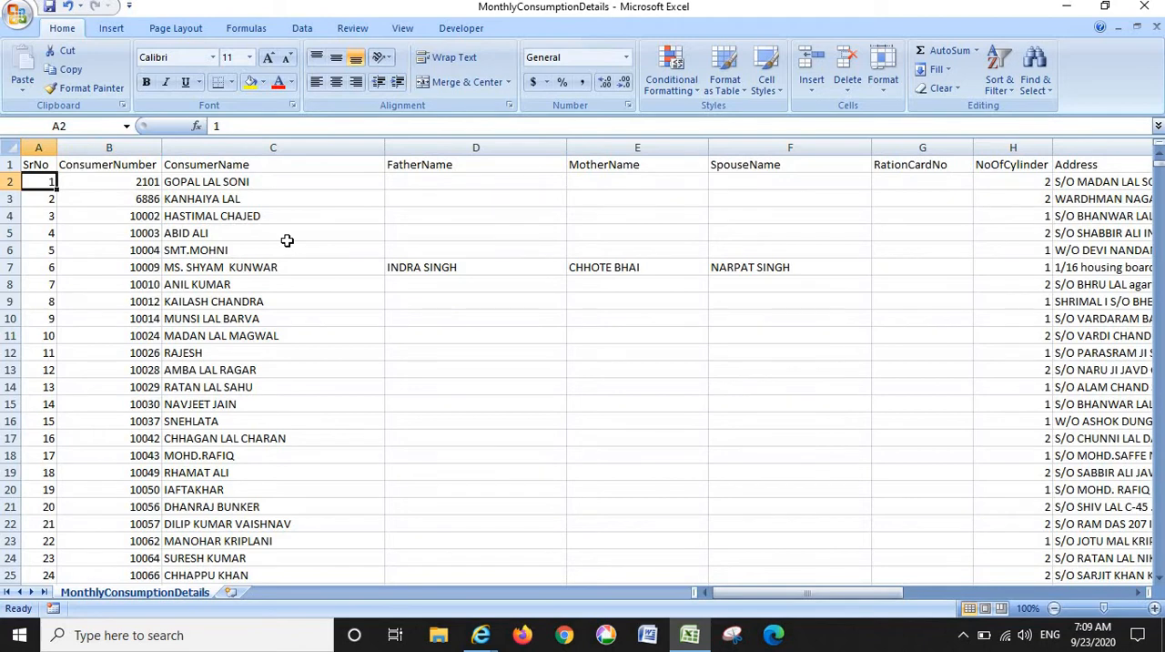
# - Review the consumer records down the SrNo column as far as row 236
pyautogui.press('Down')
pyautogui.press('Down')
pyautogui.press('Down')
pyautogui.press('Down')
pyautogui.press('Down')
pyautogui.press('Down')
pyautogui.press('Down')
pyautogui.press('Down')
pyautogui.press('Down')
pyautogui.press('Down')
pyautogui.press('Down')
pyautogui.press('Down')
pyautogui.press('Down')
pyautogui.press('Down')
pyautogui.press('Down')
pyautogui.press('Down')
pyautogui.press('Down')
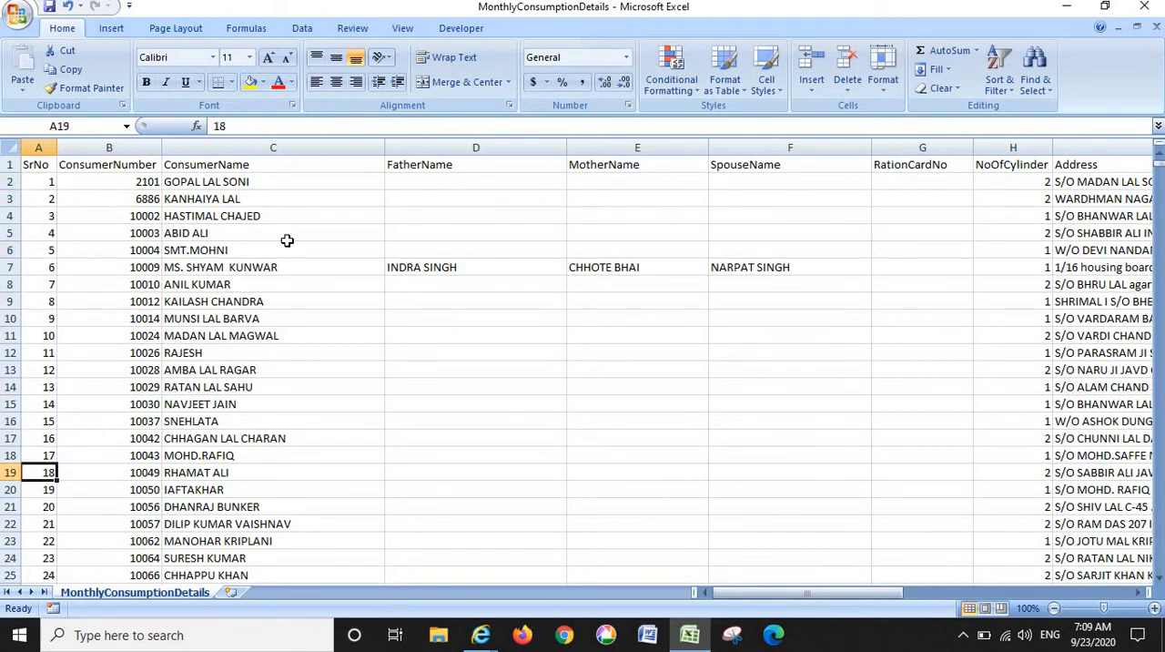
pyautogui.press('Down')
pyautogui.press('Down')
pyautogui.press('Down')
pyautogui.press('Down')
pyautogui.press('Down')
pyautogui.press('Down')
pyautogui.press('Down')
pyautogui.press('Down')
pyautogui.press('Down')
pyautogui.press('Down')
pyautogui.press('Down')
pyautogui.press('Down')
pyautogui.press('Down')
pyautogui.press('Down')
pyautogui.press('Down')
pyautogui.press('Down')
pyautogui.press('Down')
pyautogui.press('Down')
pyautogui.press('Down')
pyautogui.press('Down')
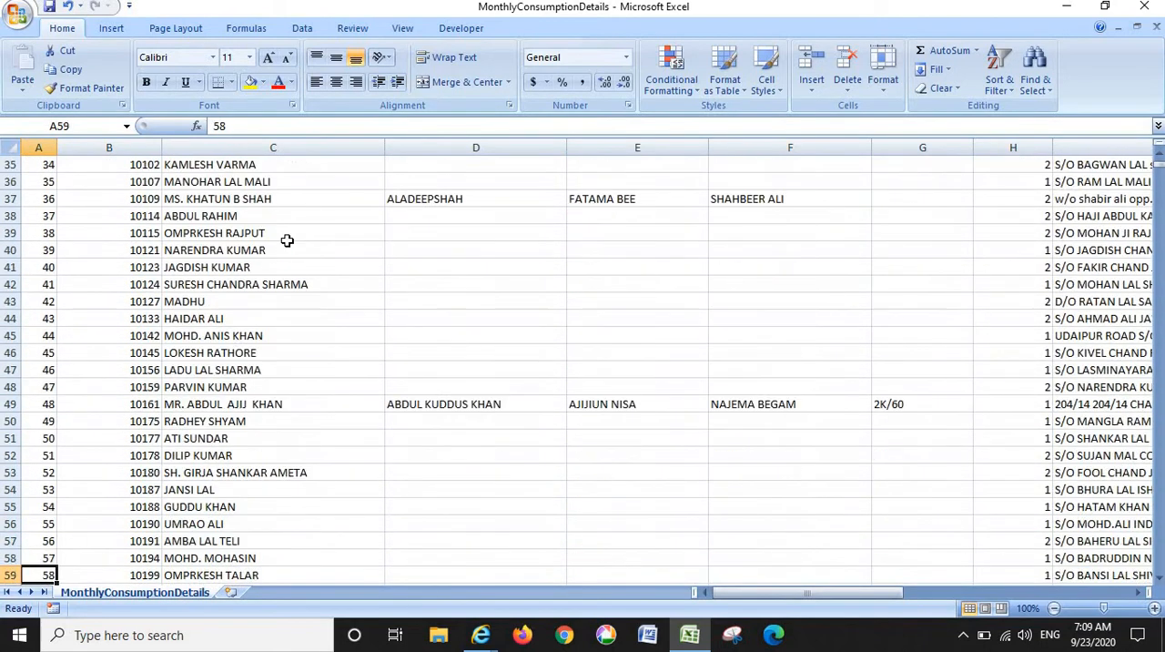
pyautogui.press('Down')
pyautogui.press('Down')
pyautogui.press('Down')
pyautogui.press('Down')
pyautogui.press('Down')
pyautogui.press('Down')
pyautogui.press('Down')
pyautogui.press('Down')
pyautogui.press('Down')
pyautogui.press('Down')
pyautogui.press('Down')
pyautogui.press('Down')
pyautogui.press('Down')
pyautogui.press('Down')
pyautogui.press('Down')
pyautogui.press('Down')
pyautogui.press('Down')
pyautogui.press('Down')
pyautogui.press('Down')
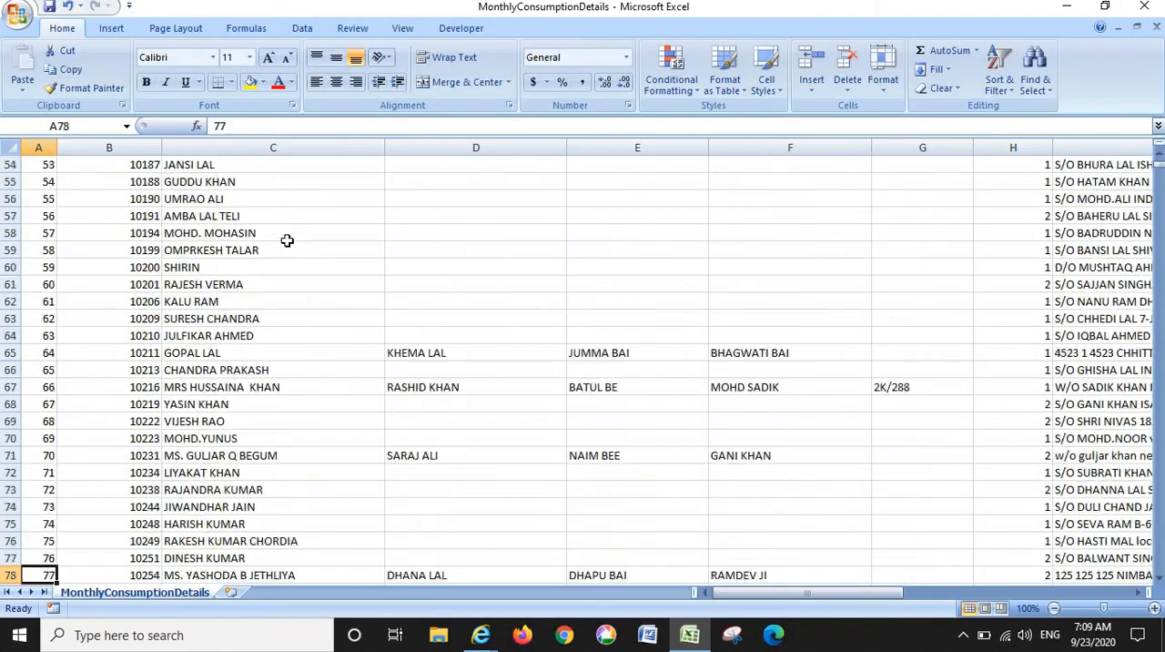
pyautogui.press('Down')
pyautogui.press('Down')
pyautogui.press('Down')
pyautogui.press('Down')
pyautogui.press('Down')
pyautogui.press('Down')
pyautogui.press('Down')
pyautogui.press('Down')
pyautogui.press('Down')
pyautogui.press('Down')
pyautogui.press('Down')
pyautogui.press('Down')
pyautogui.press('Down')
pyautogui.press('Down')
pyautogui.press('Down')
pyautogui.press('Down')
pyautogui.press('Down')
pyautogui.press('Down')
pyautogui.press('Down')
pyautogui.press('Down')
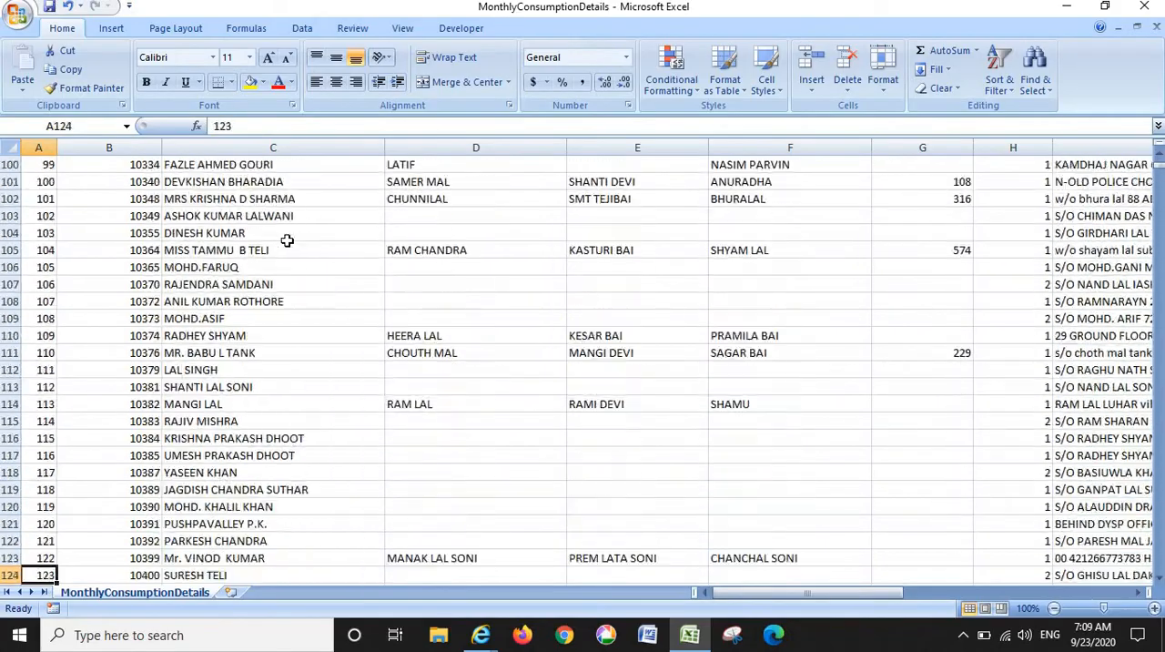
pyautogui.press('Down')
pyautogui.press('Down')
pyautogui.press('Down')
pyautogui.press('Down')
pyautogui.press('Down')
pyautogui.press('Down')
pyautogui.press('Down')
pyautogui.press('Down')
pyautogui.press('Down')
pyautogui.press('Down')
pyautogui.press('Down')
pyautogui.press('Down')
pyautogui.press('Down')
pyautogui.press('Down')
pyautogui.press('Down')
pyautogui.press('Down')
pyautogui.press('Down')
pyautogui.press('Down')
pyautogui.press('Down')
pyautogui.press('Down')
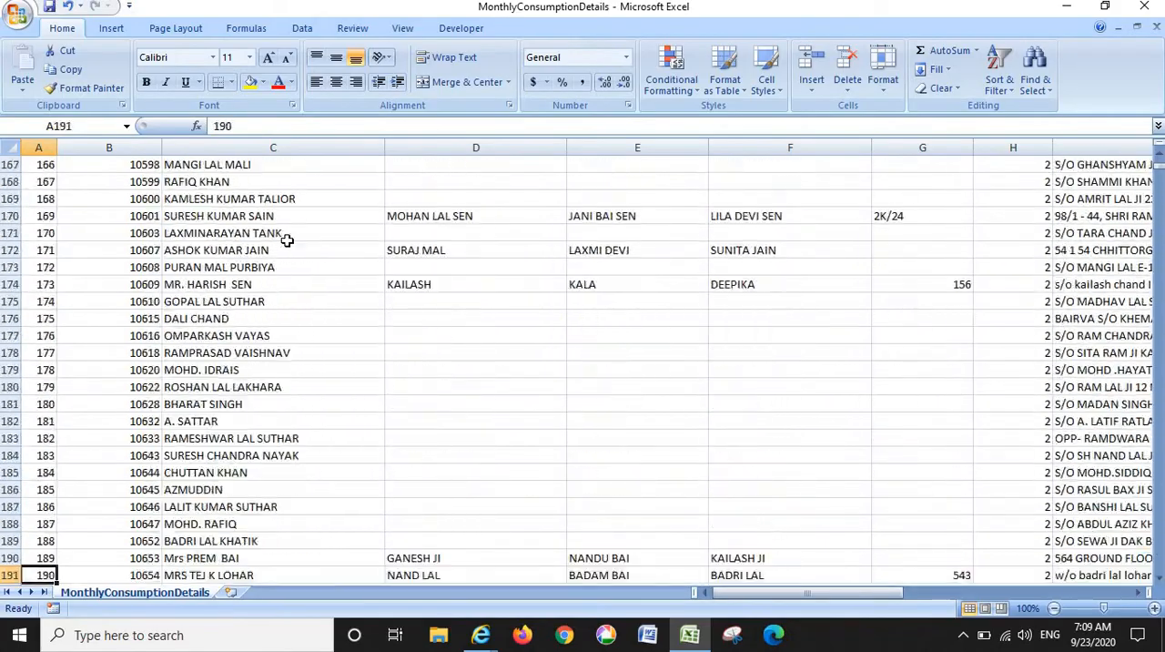
pyautogui.press('Down')
pyautogui.press('Down')
pyautogui.press('Down')
pyautogui.press('Down')
pyautogui.press('Down')
pyautogui.press('Down')
pyautogui.press('Down')
pyautogui.press('Down')
pyautogui.press('Down')
pyautogui.press('Down')
pyautogui.press('Down')
pyautogui.press('Down')
pyautogui.press('Down')
pyautogui.press('Down')
pyautogui.press('Down')
pyautogui.press('Down')
pyautogui.press('Down')
pyautogui.press('Down')
pyautogui.press('Down')
pyautogui.press('Down')
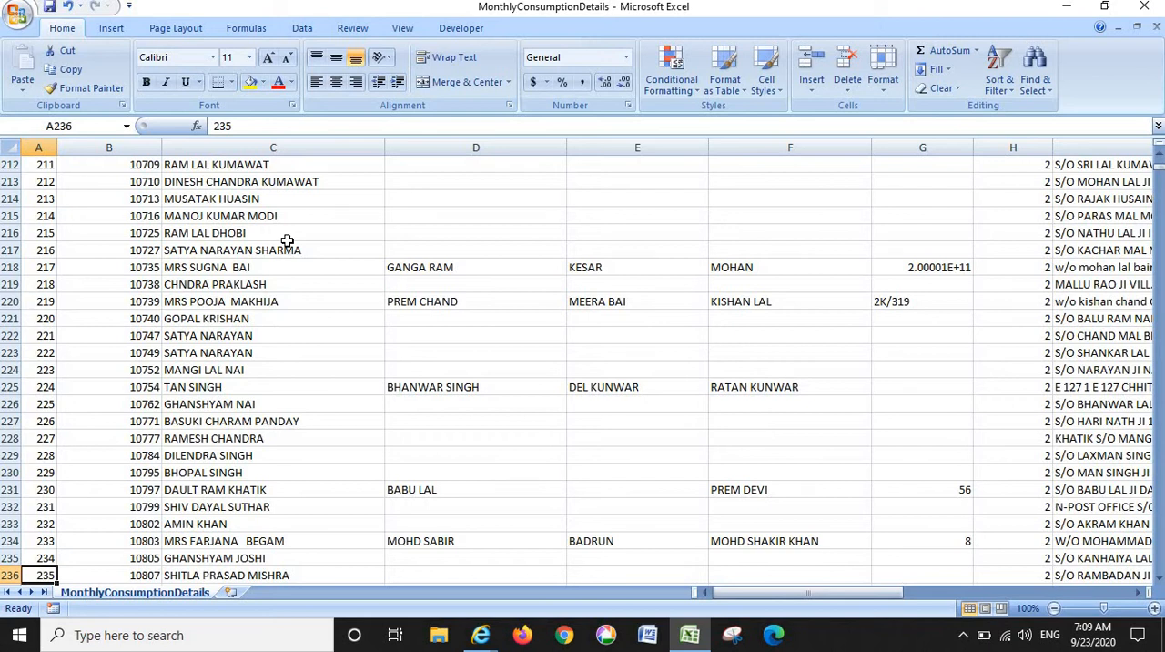
# - Check the family name and ration card columns at row 236, and review the records down to row 433
pyautogui.press('Right')
pyautogui.press('Right')
pyautogui.press('Right')
pyautogui.press('Right')
pyautogui.press('Right')
pyautogui.press('Right')
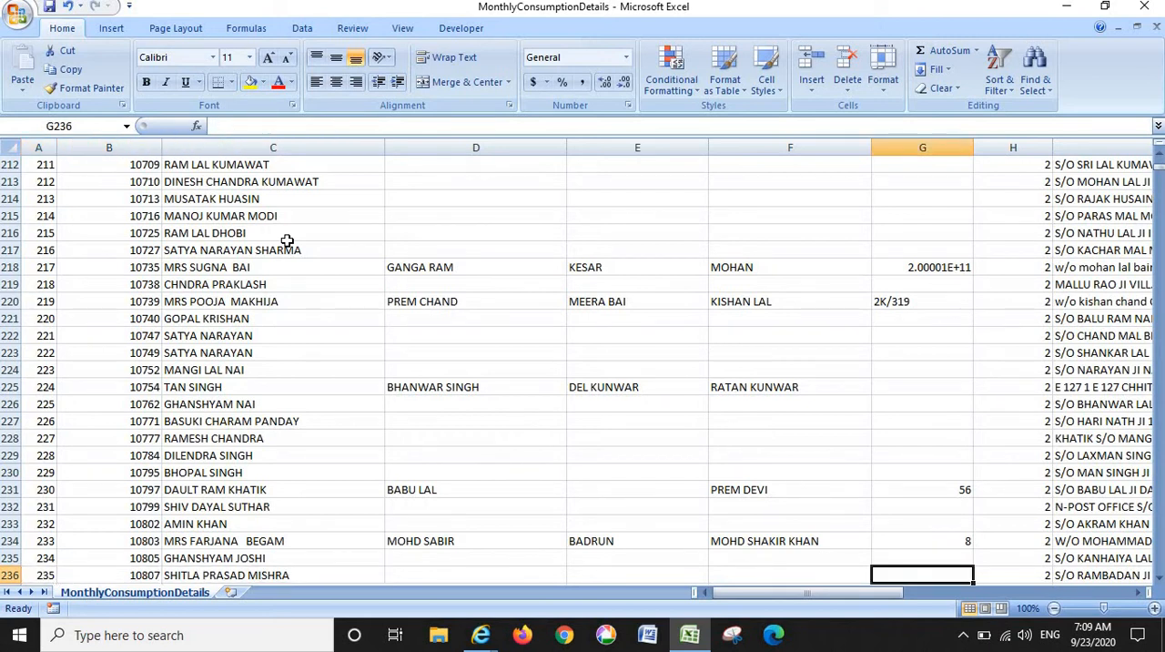
pyautogui.press('Left')
pyautogui.press('Left')
pyautogui.press('Left')
pyautogui.press('Left')
pyautogui.press('Left')
pyautogui.press('Left')
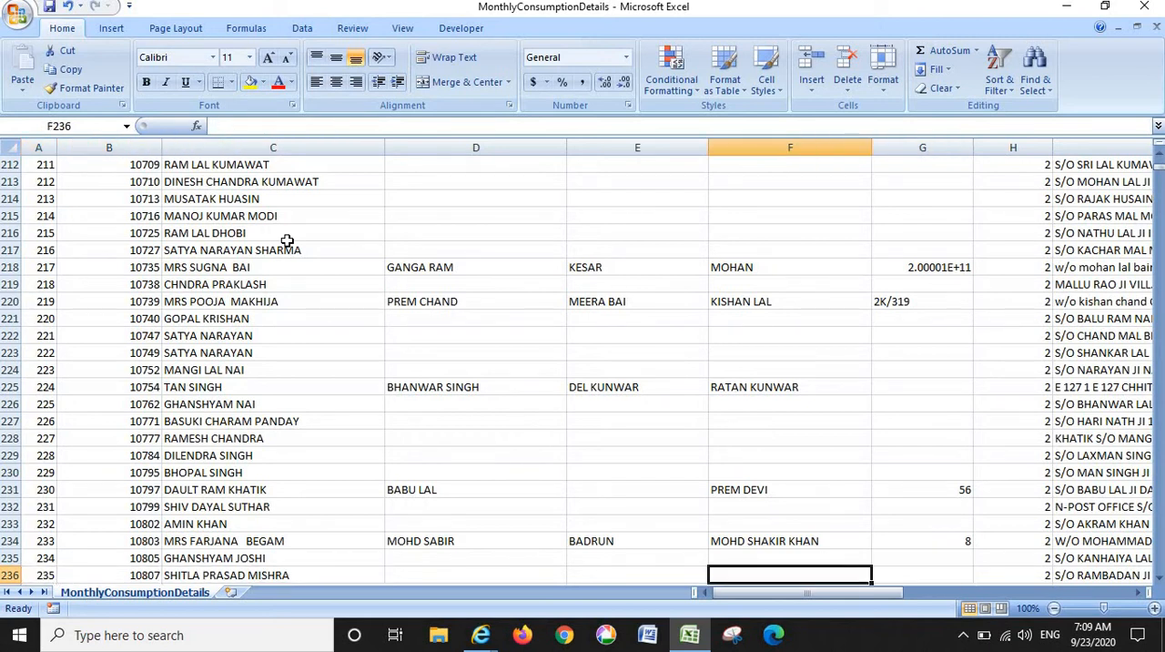
pyautogui.press('Down')
pyautogui.press('Down')
pyautogui.press('Down')
pyautogui.press('Down')
pyautogui.press('Down')
pyautogui.press('Down')
pyautogui.press('Down')
pyautogui.press('Down')
pyautogui.press('Down')
pyautogui.press('Down')
pyautogui.press('Down')
pyautogui.press('Down')
pyautogui.press('Down')
pyautogui.press('Down')
pyautogui.press('Down')
pyautogui.press('Down')
pyautogui.press('Down')
pyautogui.press('Down')
pyautogui.press('Down')
pyautogui.press('Down')
pyautogui.press('Down')
pyautogui.press('Down')
pyautogui.press('Down')
pyautogui.press('Down')
pyautogui.press('Down')
pyautogui.press('Down')
pyautogui.press('Down')
pyautogui.press('Down')
pyautogui.press('Down')
pyautogui.press('Down')
pyautogui.press('Down')
pyautogui.press('Down')
pyautogui.press('Down')
pyautogui.press('Down')
pyautogui.press('Down')
pyautogui.press('Down')
pyautogui.press('Down')
pyautogui.press('Down')
pyautogui.press('Down')
pyautogui.press('Down')
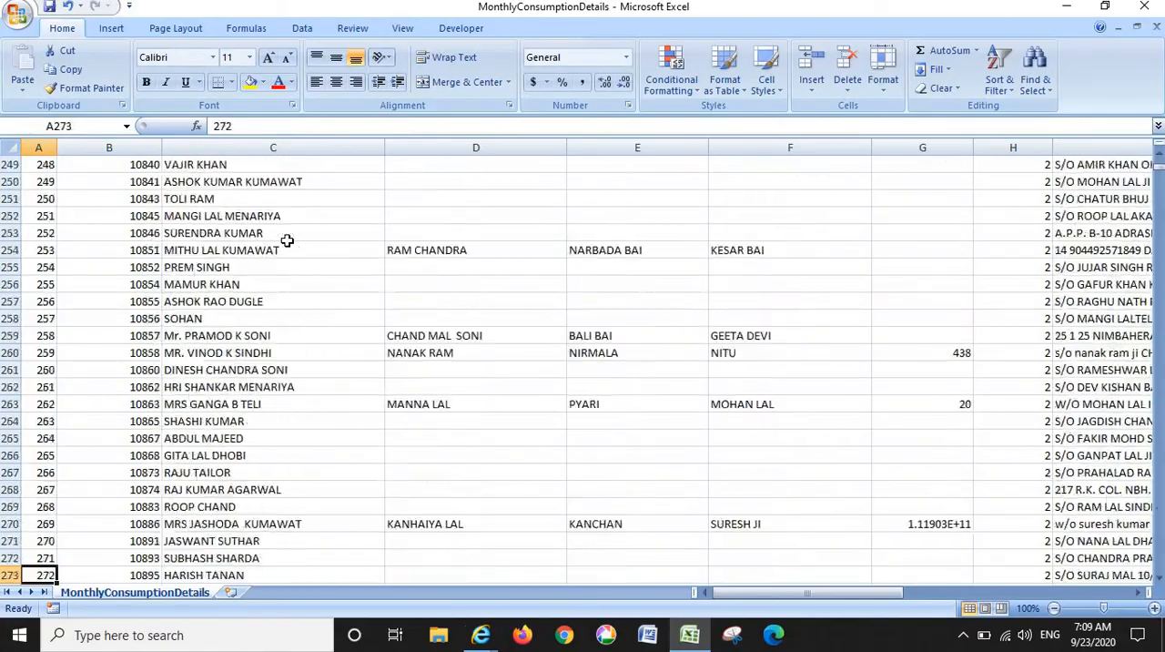
pyautogui.press('Down')
pyautogui.press('Down')
pyautogui.press('Down')
pyautogui.press('Down')
pyautogui.press('Down')
pyautogui.press('Down')
pyautogui.press('Down')
pyautogui.press('Down')
pyautogui.press('Down')
pyautogui.press('Down')
pyautogui.press('Down')
pyautogui.press('Down')
pyautogui.press('Down')
pyautogui.press('Down')
pyautogui.press('Down')
pyautogui.press('Down')
pyautogui.press('Down')
pyautogui.press('Down')
pyautogui.press('Down')
pyautogui.press('Down')
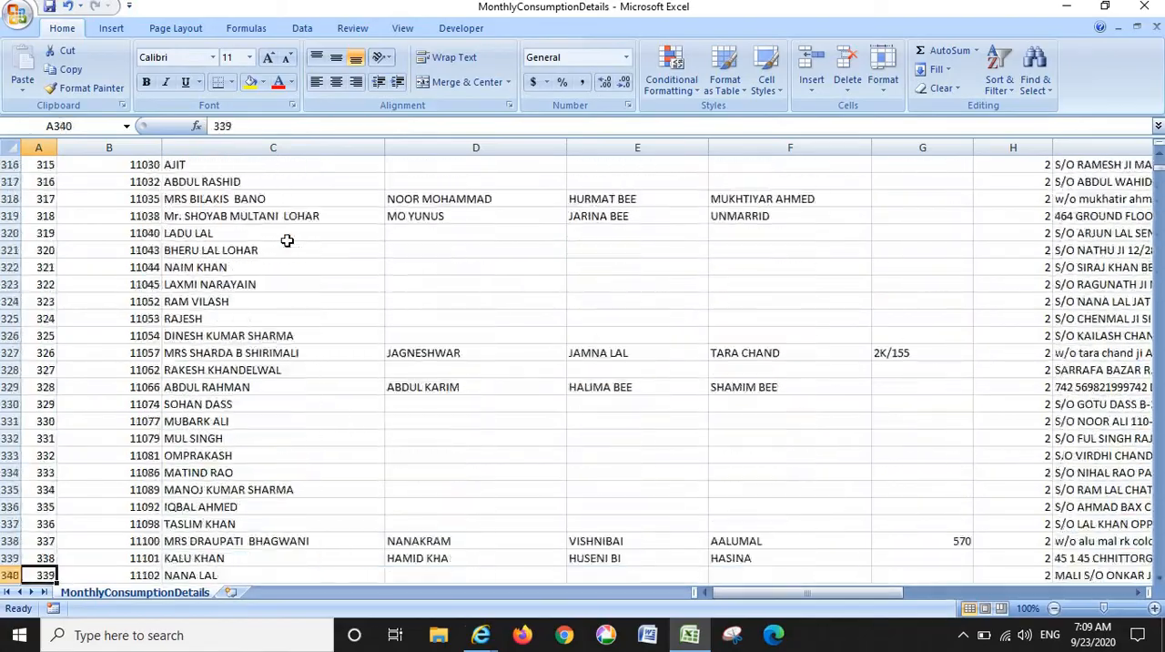
pyautogui.press('Down')
pyautogui.press('Down')
pyautogui.press('Down')
pyautogui.press('Down')
pyautogui.press('Down')
pyautogui.press('Down')
pyautogui.press('Down')
pyautogui.press('Down')
pyautogui.press('Down')
pyautogui.press('Down')
pyautogui.press('Down')
pyautogui.press('Down')
pyautogui.press('Down')
pyautogui.press('Down')
pyautogui.press('Down')
pyautogui.press('Down')
pyautogui.press('Down')
pyautogui.press('Down')
pyautogui.press('Down')
pyautogui.press('Down')
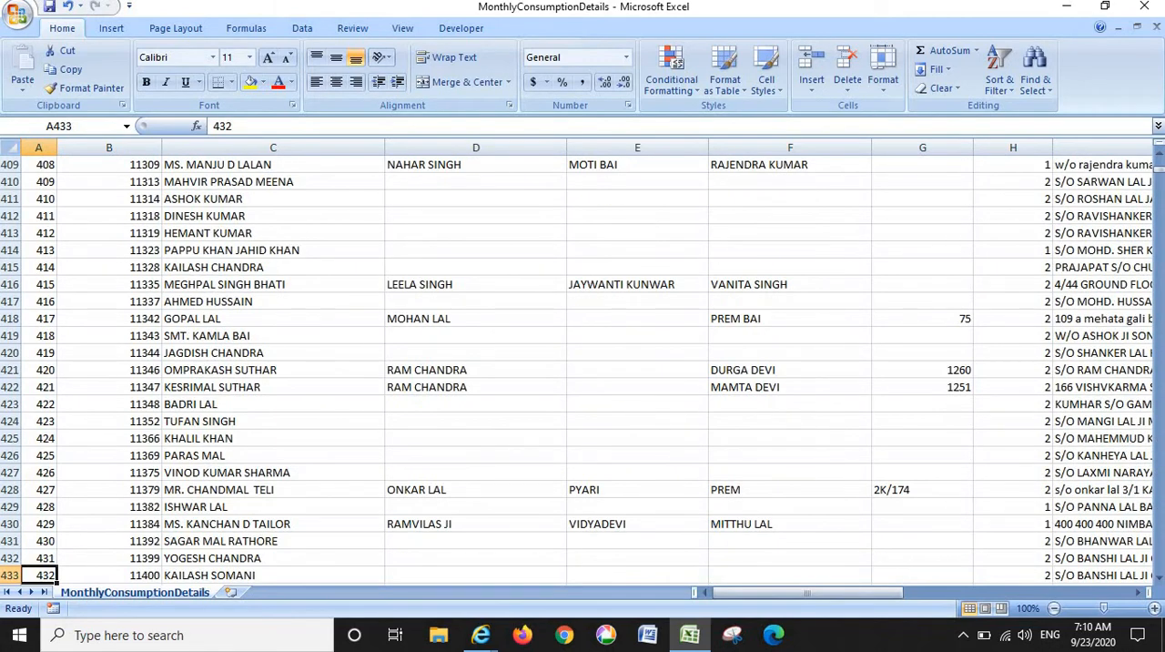
# - Go to the consumer record in row 7232 and look across its fields to the area description column
pyautogui.moveTo(1162, 173); pyautogui.dragTo(1161, 268)
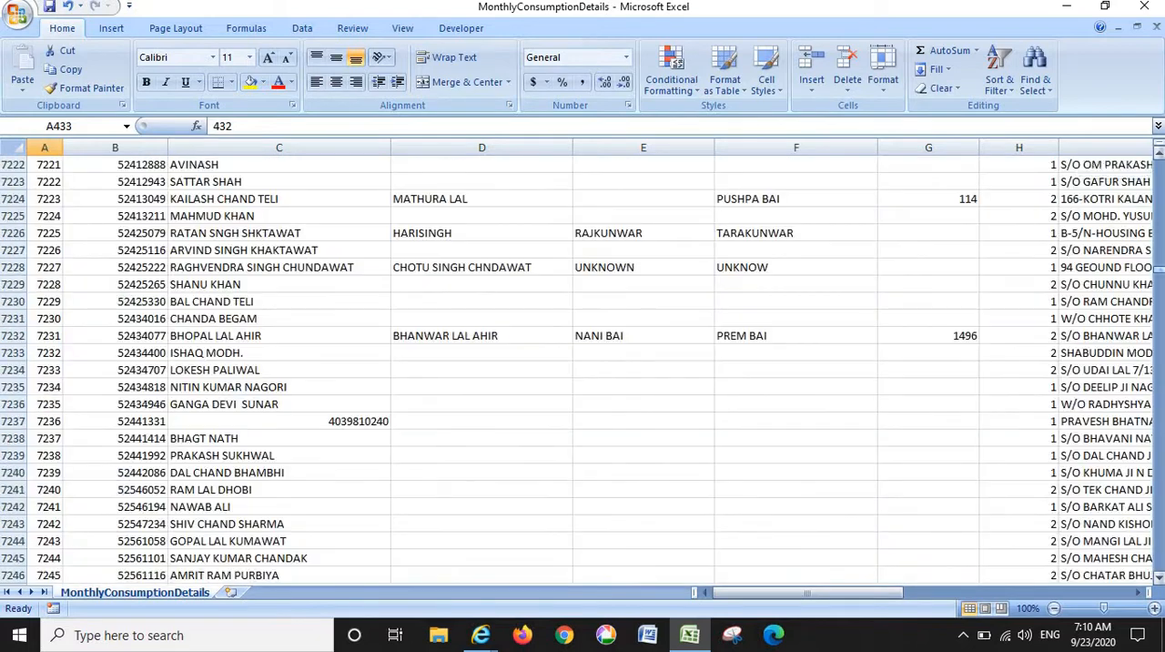
pyautogui.click(141, 346)
pyautogui.click(148, 335)
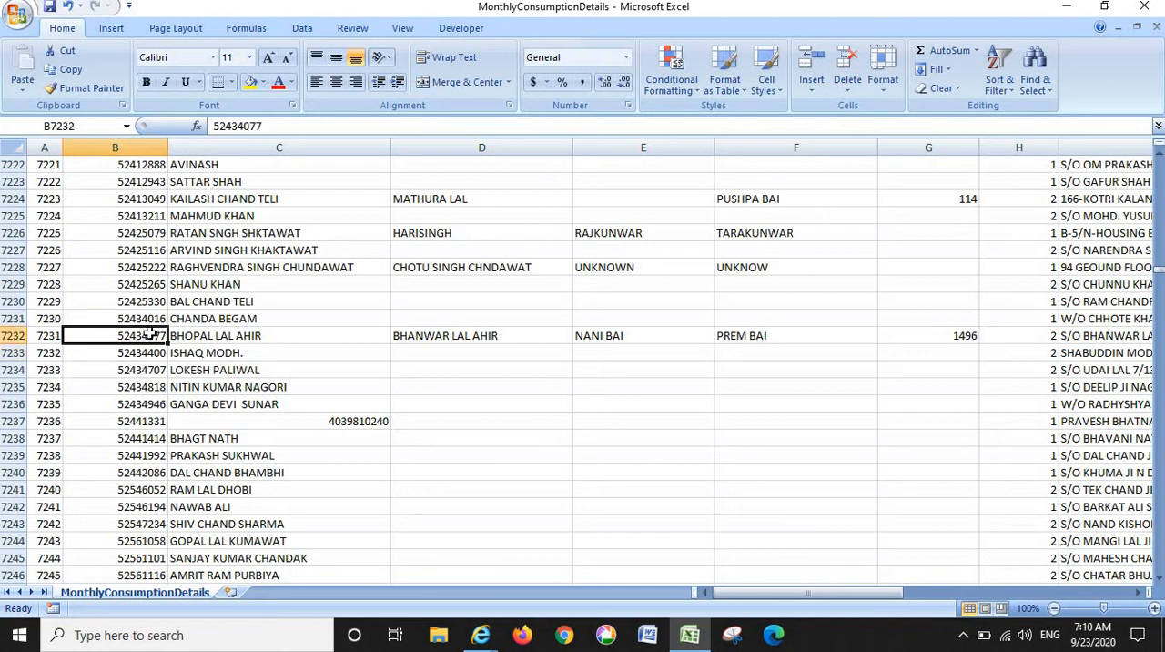
pyautogui.press('Right')
pyautogui.press('Right')
pyautogui.press('Right')
pyautogui.press('Right')
pyautogui.press('Right')
pyautogui.press('Right')
pyautogui.press('Right')
pyautogui.press('Right')
pyautogui.press('Right')
pyautogui.press('Right')
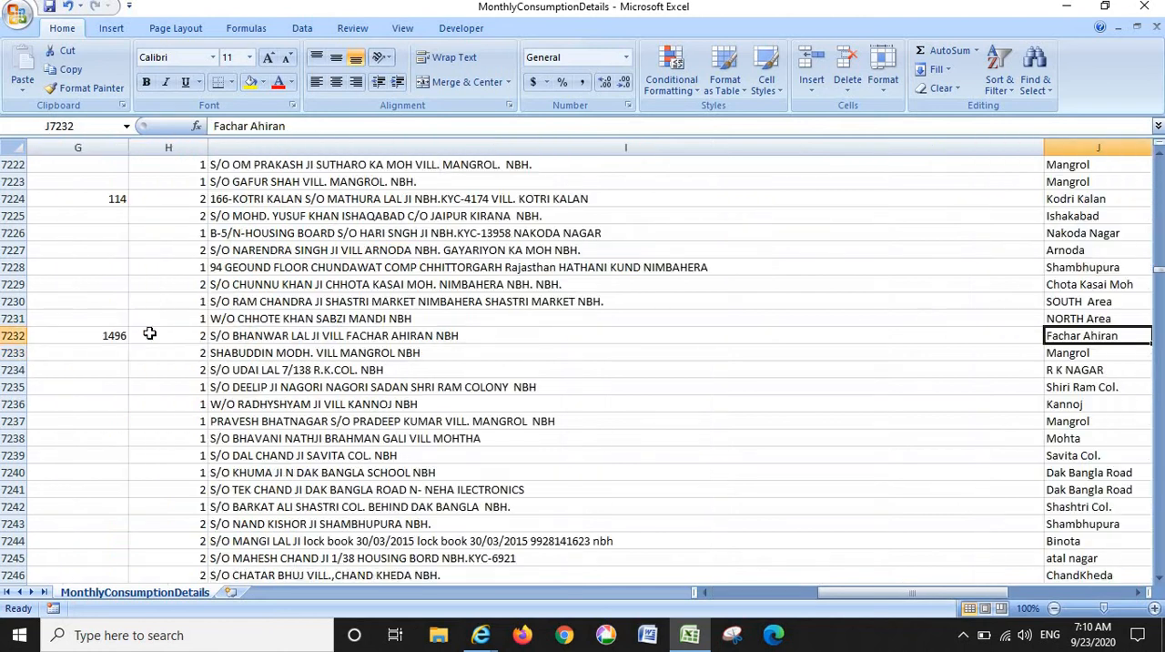
pyautogui.press('Left')
pyautogui.press('Left')
pyautogui.press('Left')
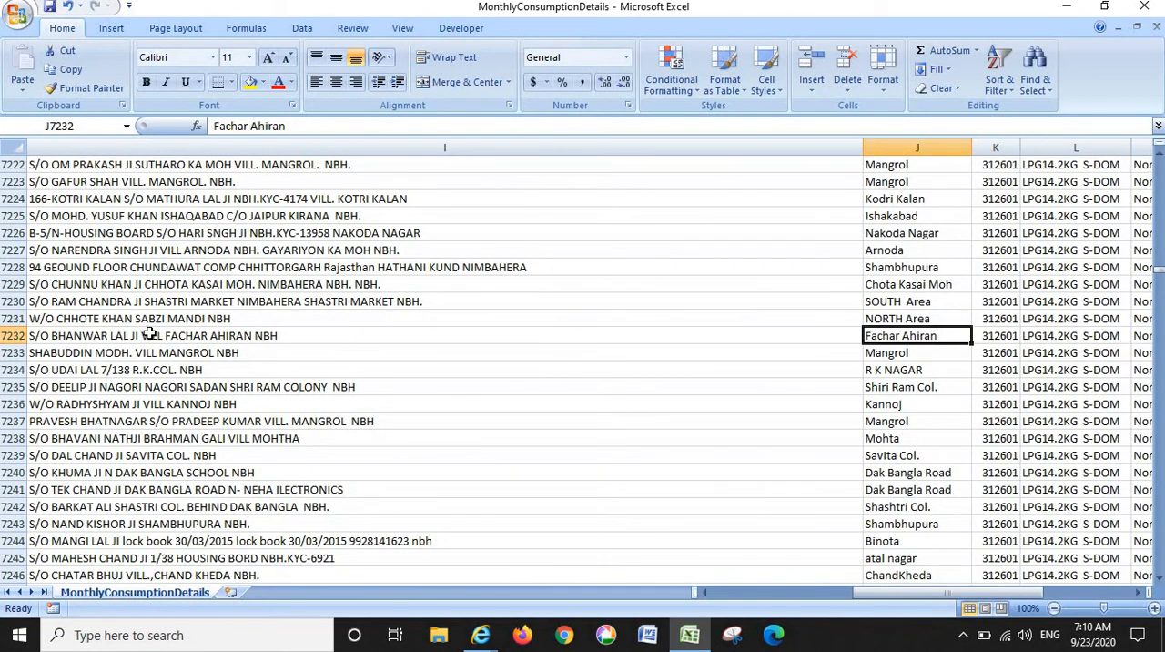
# - Examine the consumer, father, mother and spouse name fields of the record in row 7232
pyautogui.press('Home')
pyautogui.press('Right')
pyautogui.press('Right')
pyautogui.press('Right')
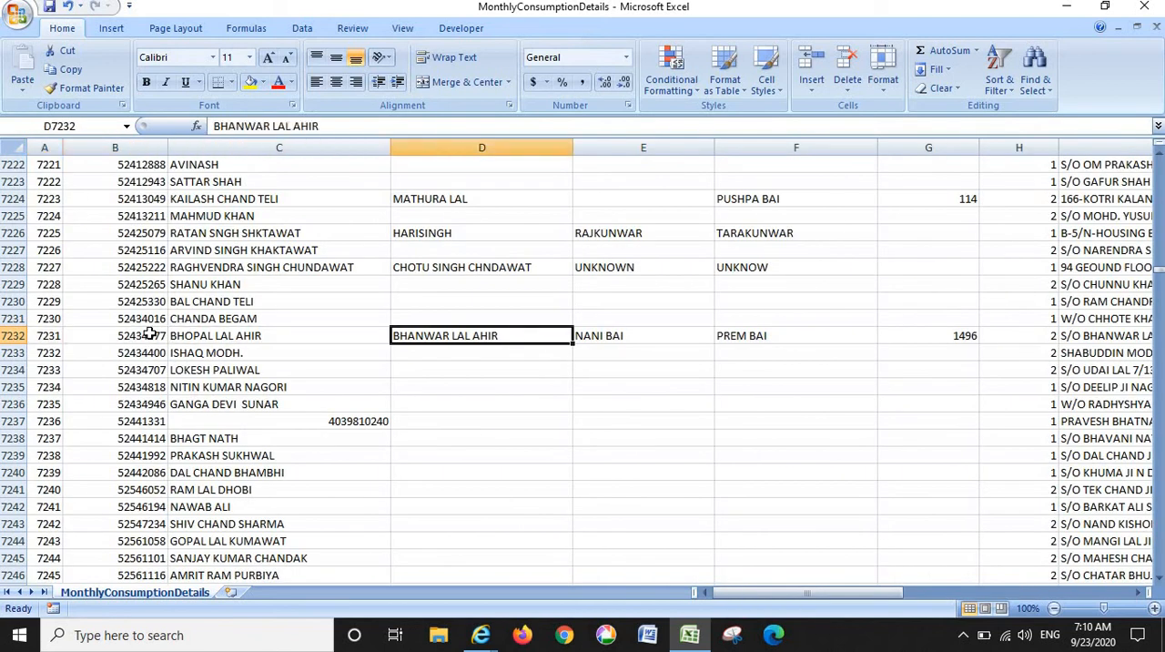
pyautogui.press('Right')
pyautogui.press('Right')
pyautogui.press('Right')
pyautogui.press('Right')
pyautogui.press('Right')
pyautogui.press('Right')
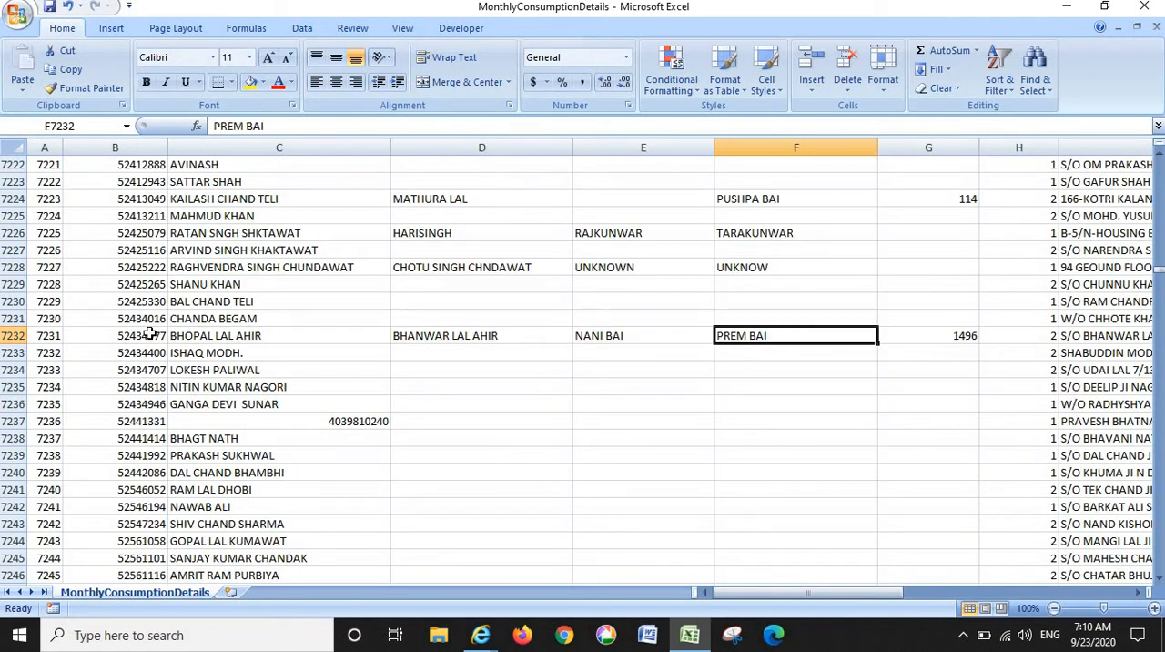
pyautogui.press('Left')
pyautogui.press('Left')
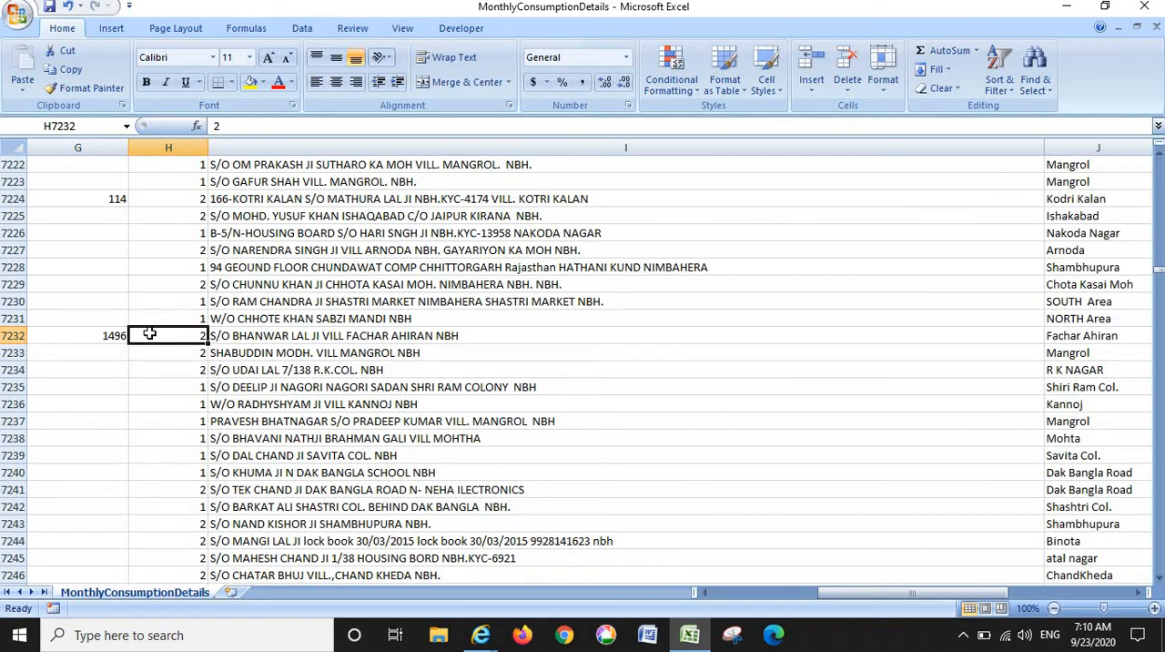
# - Examine the address, area description, pincode and product code fields of the record in row 7232
pyautogui.press('Right')
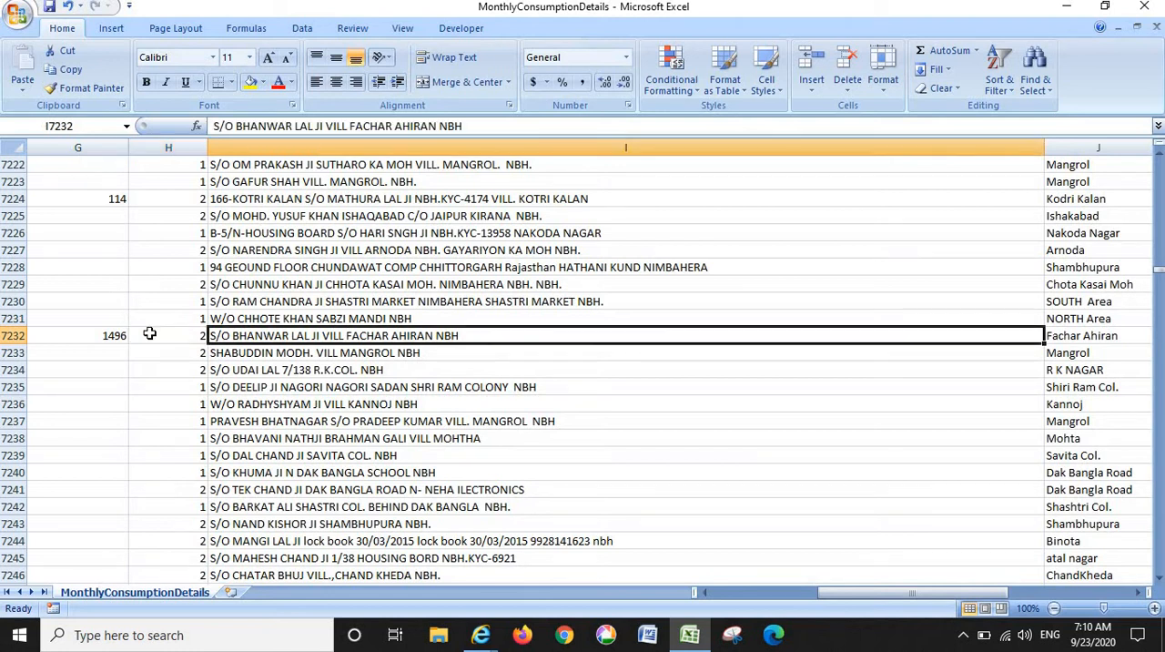
pyautogui.press('Right')
pyautogui.press('Right')
pyautogui.press('Right')
pyautogui.press('Right')
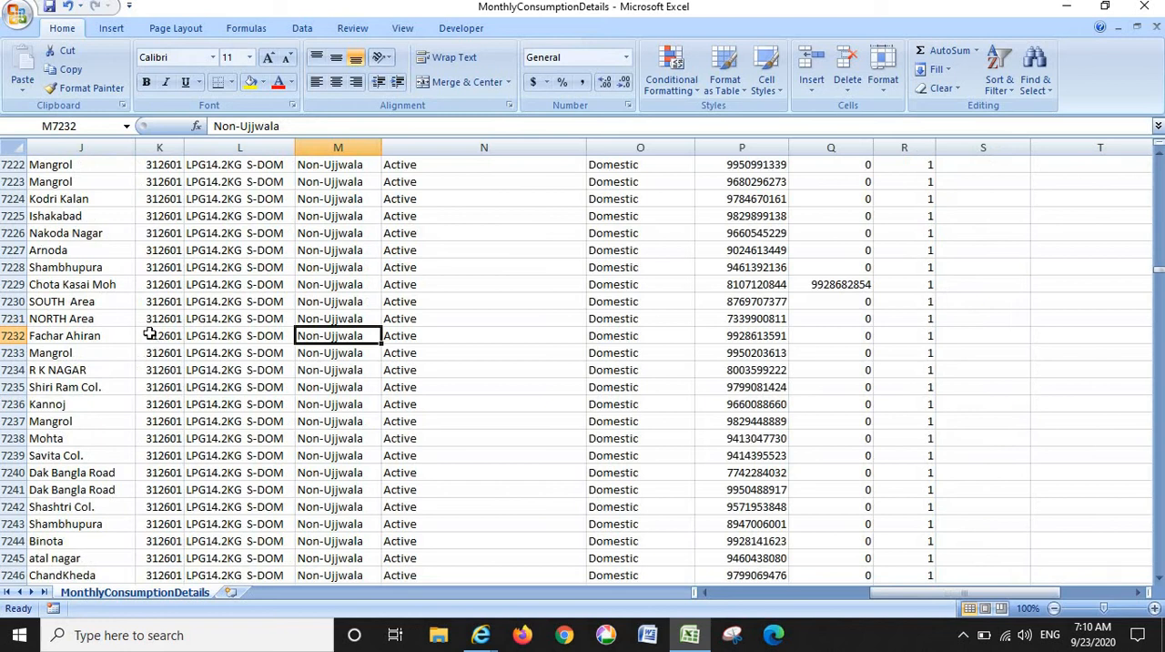
pyautogui.press('Left')
pyautogui.press('Left')
pyautogui.press('Left')
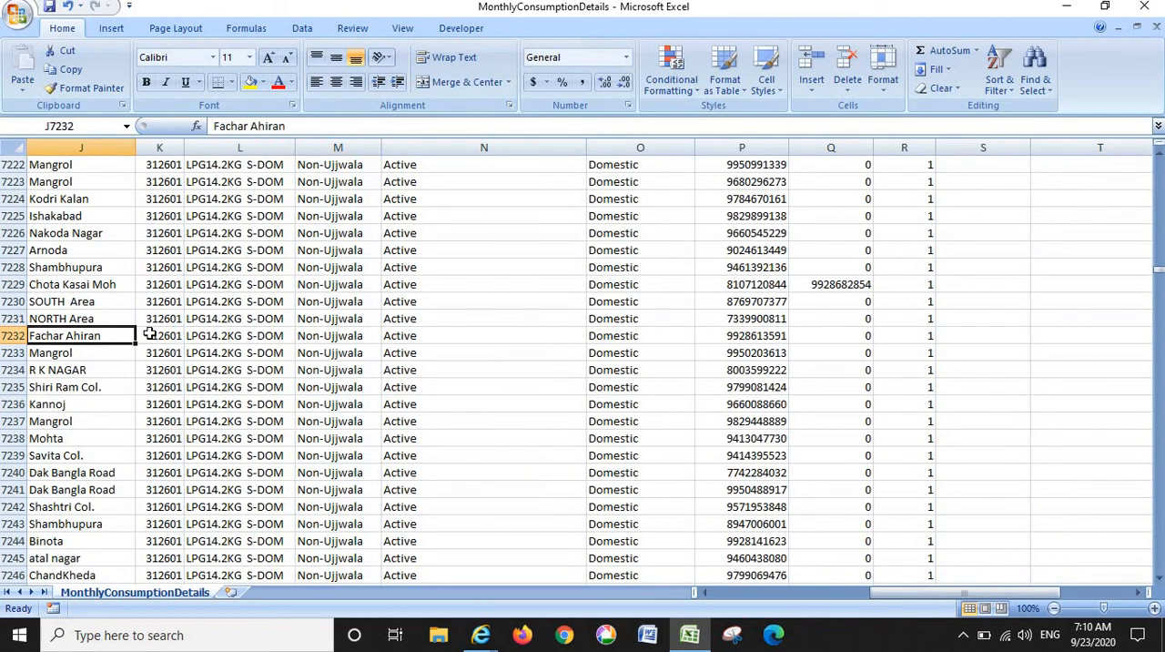
pyautogui.press('Right')
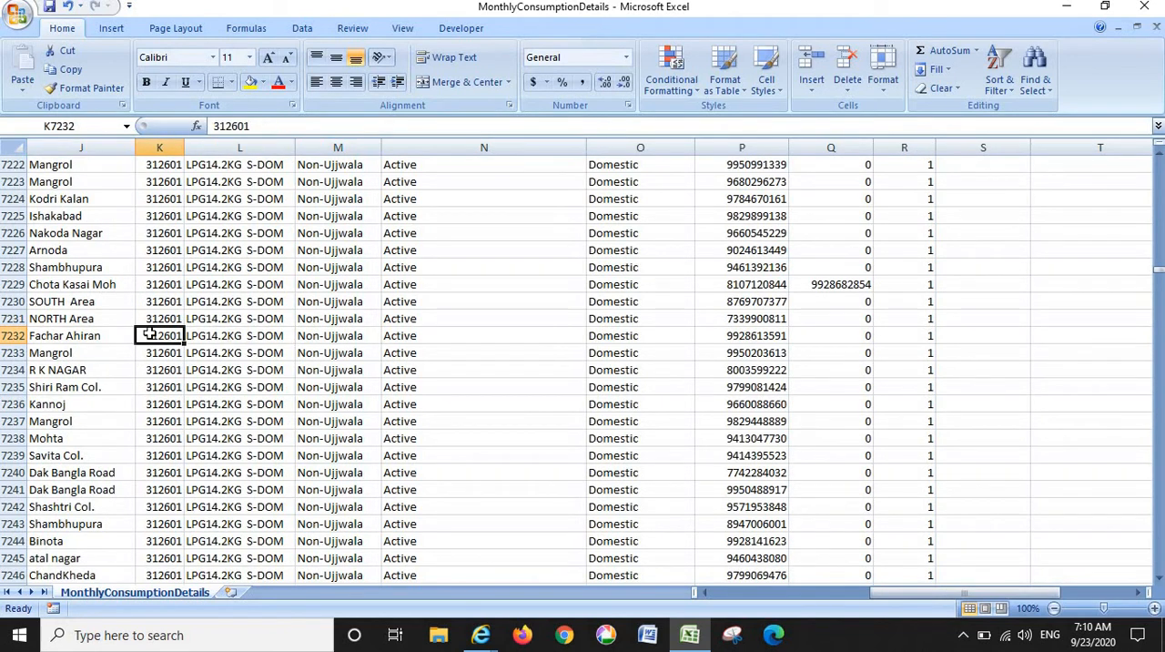
pyautogui.press('Right')
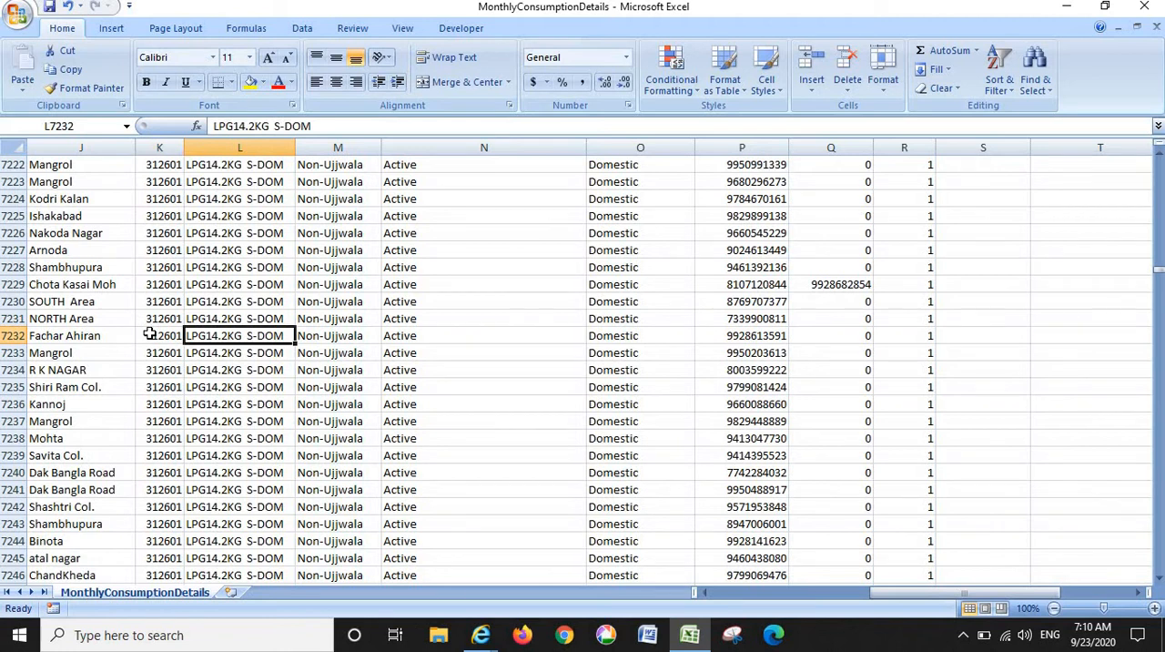
# - Examine the consumer type, status, category, mobile number, phone number and total refills fields of the record in row 7232
pyautogui.press('Right')
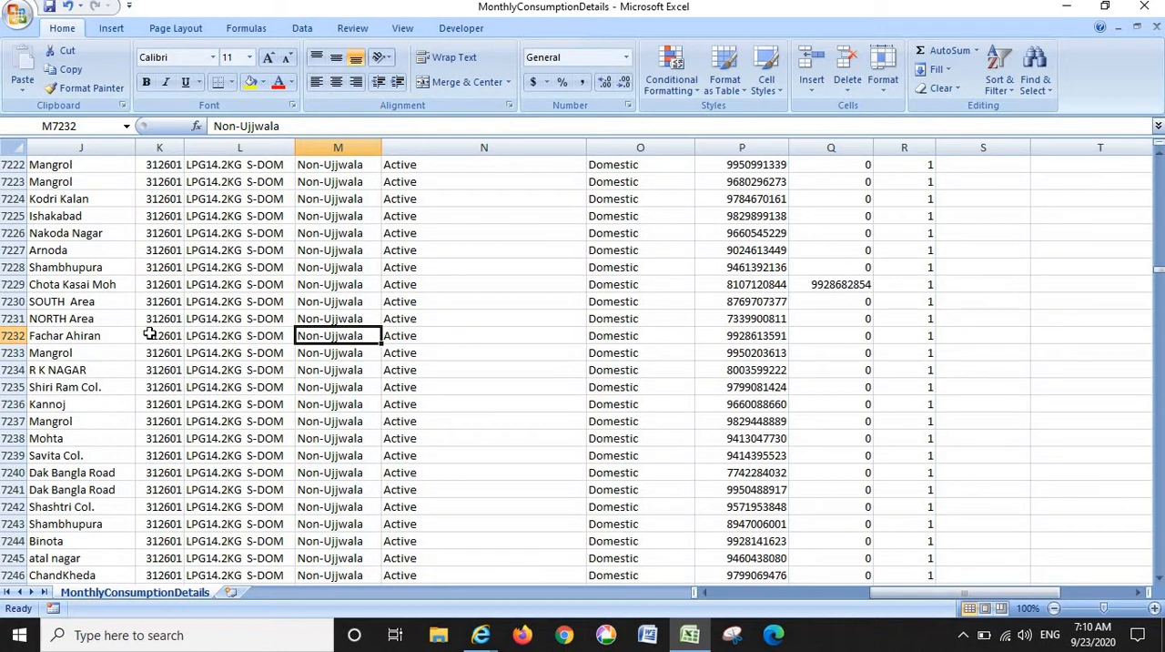
pyautogui.press('Right')
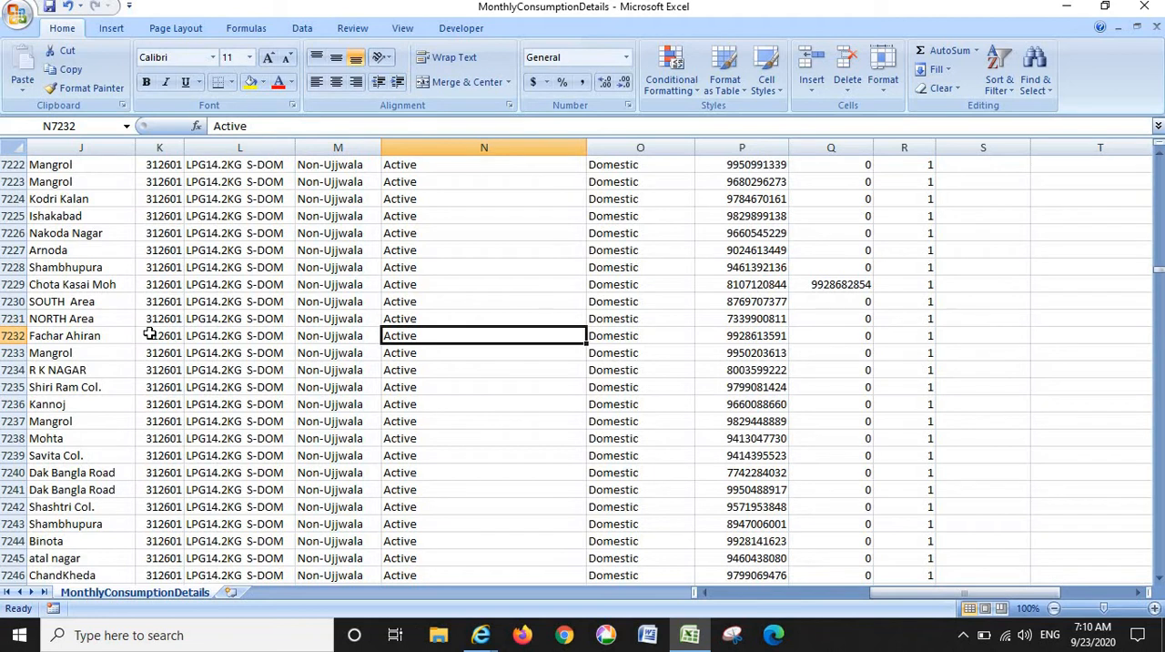
pyautogui.press('Right')
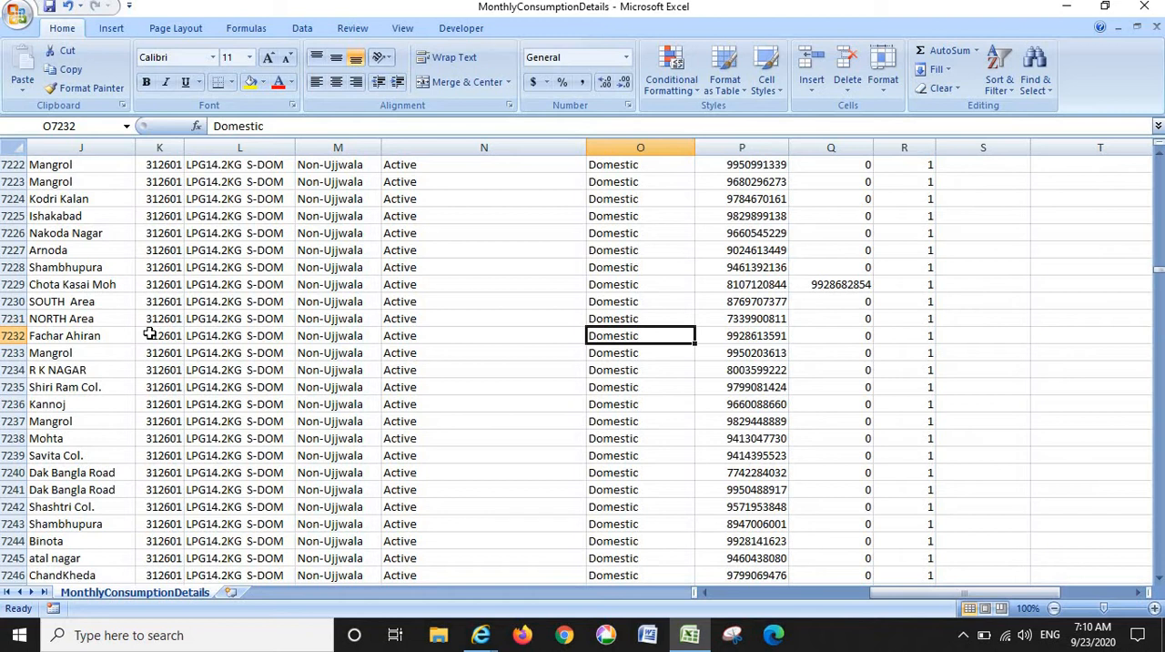
pyautogui.press('Right')
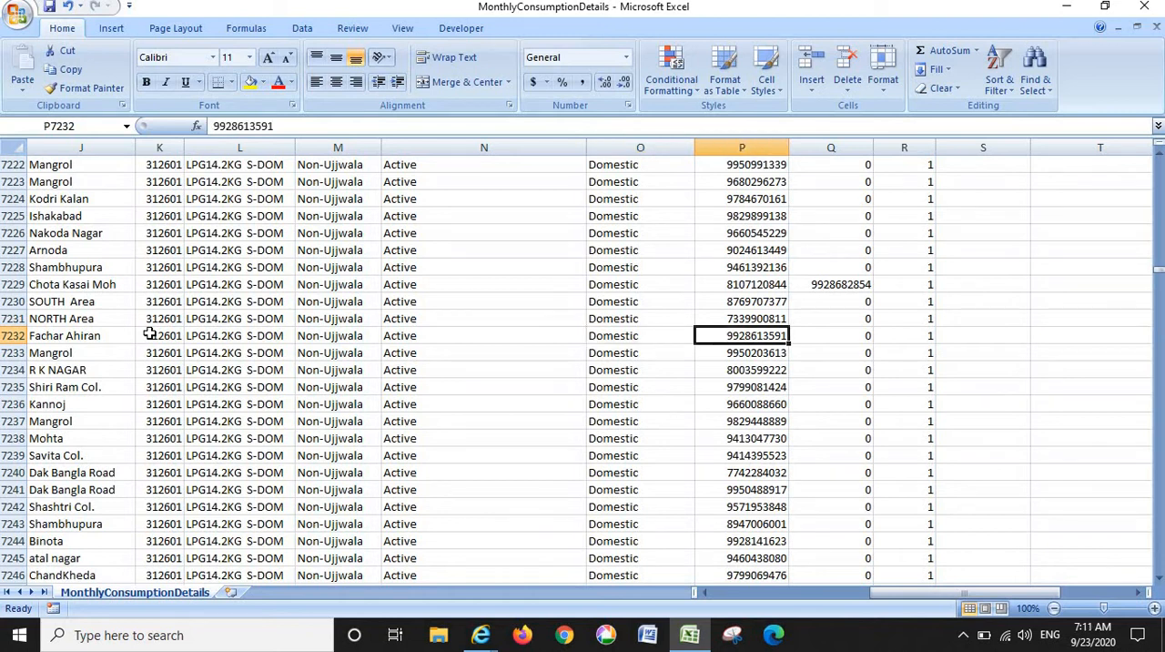
pyautogui.press('Right')
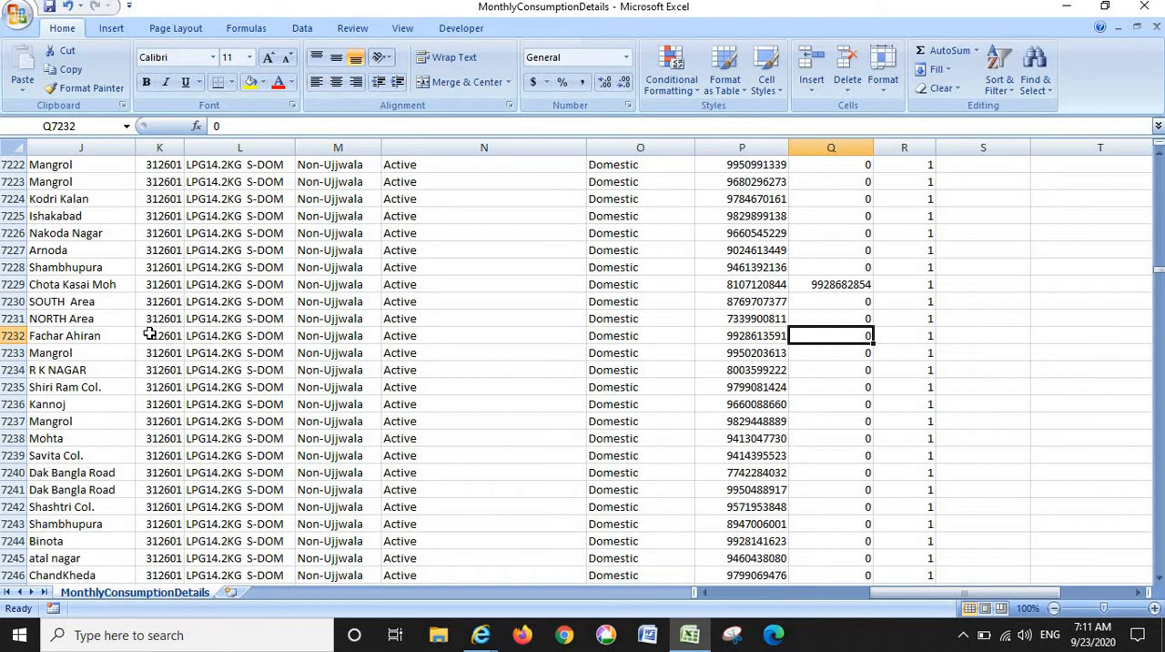
pyautogui.press('Right')
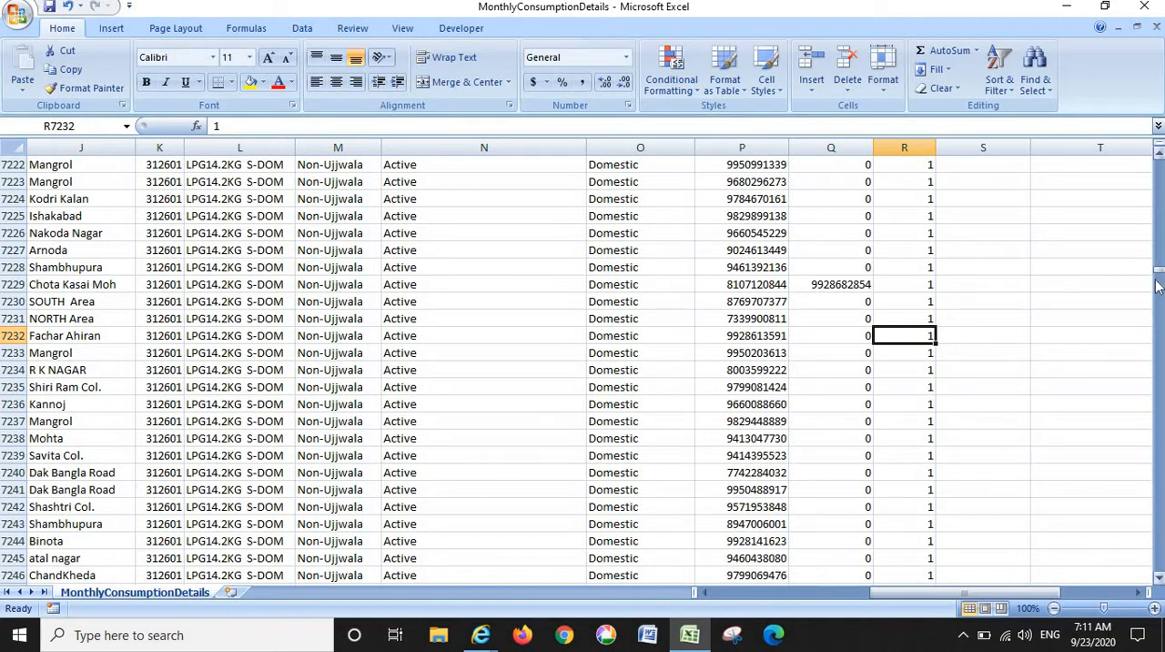
# - Go to the last record in row 27508 and check its consumer category and total refills
pyautogui.moveTo(1158, 277); pyautogui.dragTo(1158, 573)
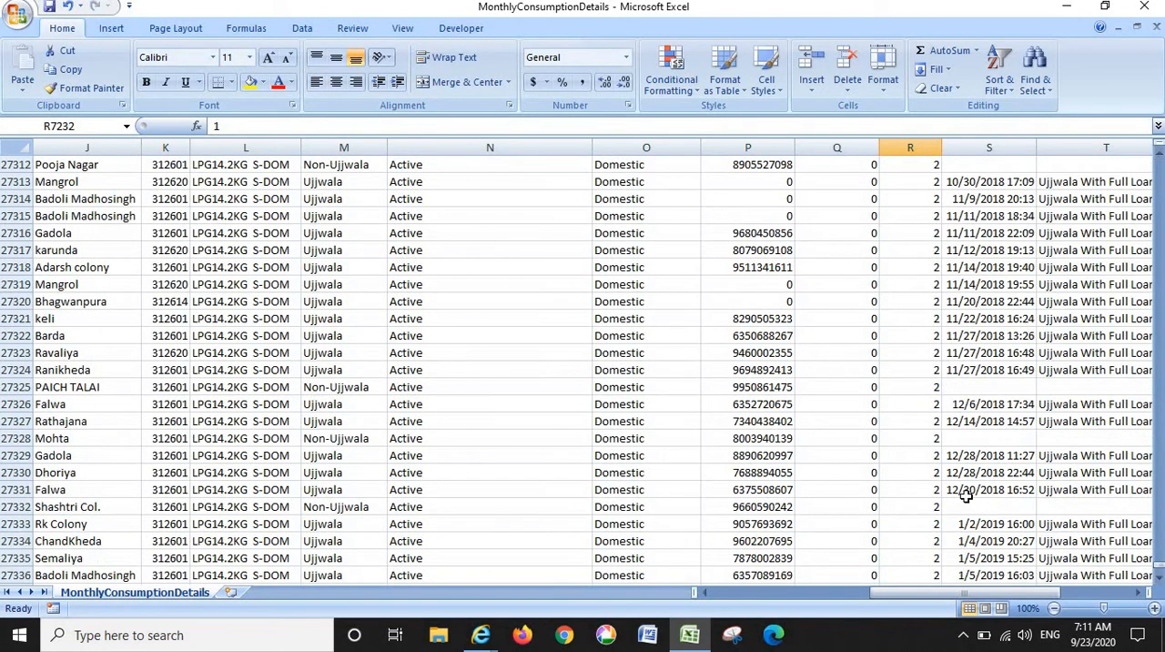
pyautogui.click(926, 489)
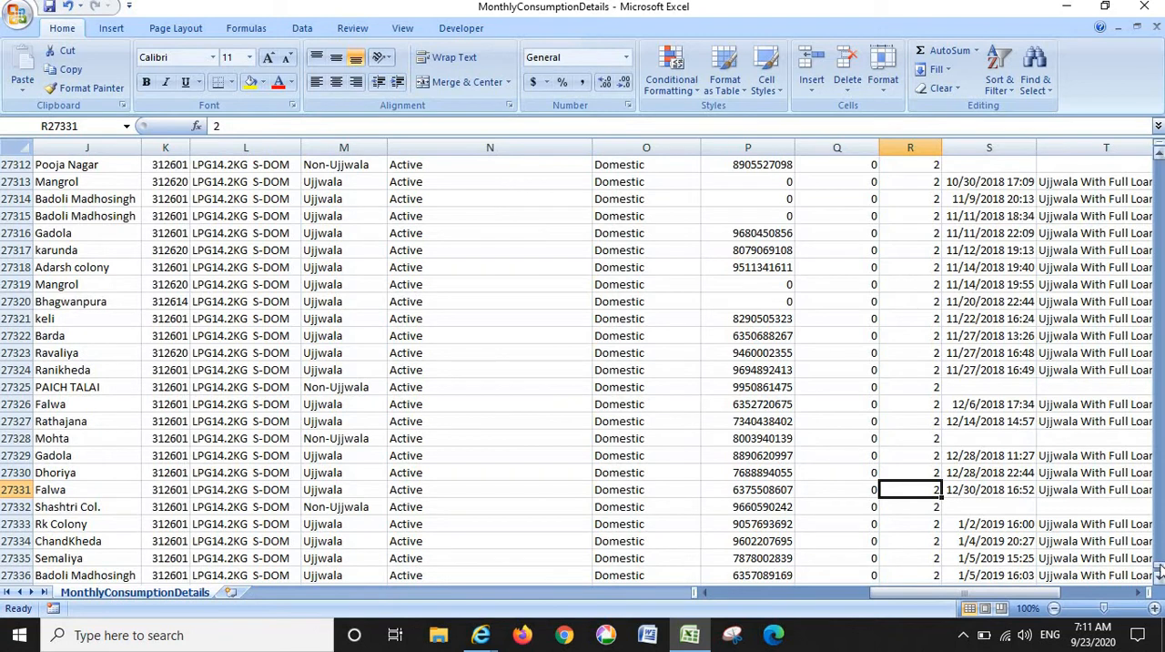
pyautogui.moveTo(1160, 565); pyautogui.dragTo(1160, 568)
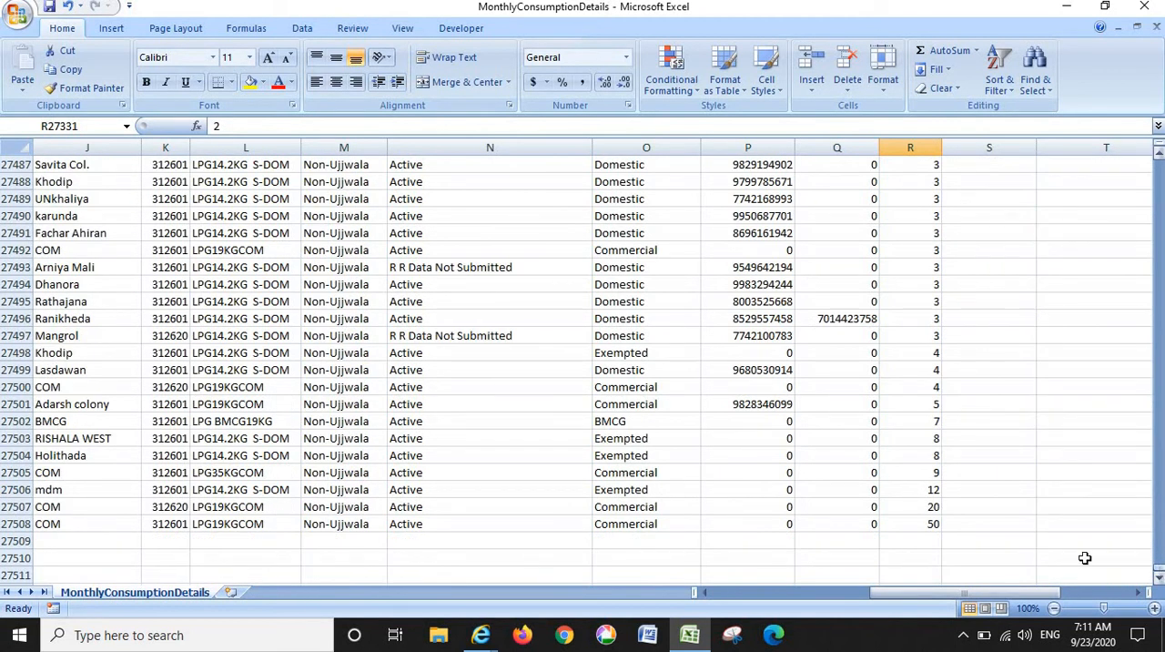
pyautogui.click(654, 523)
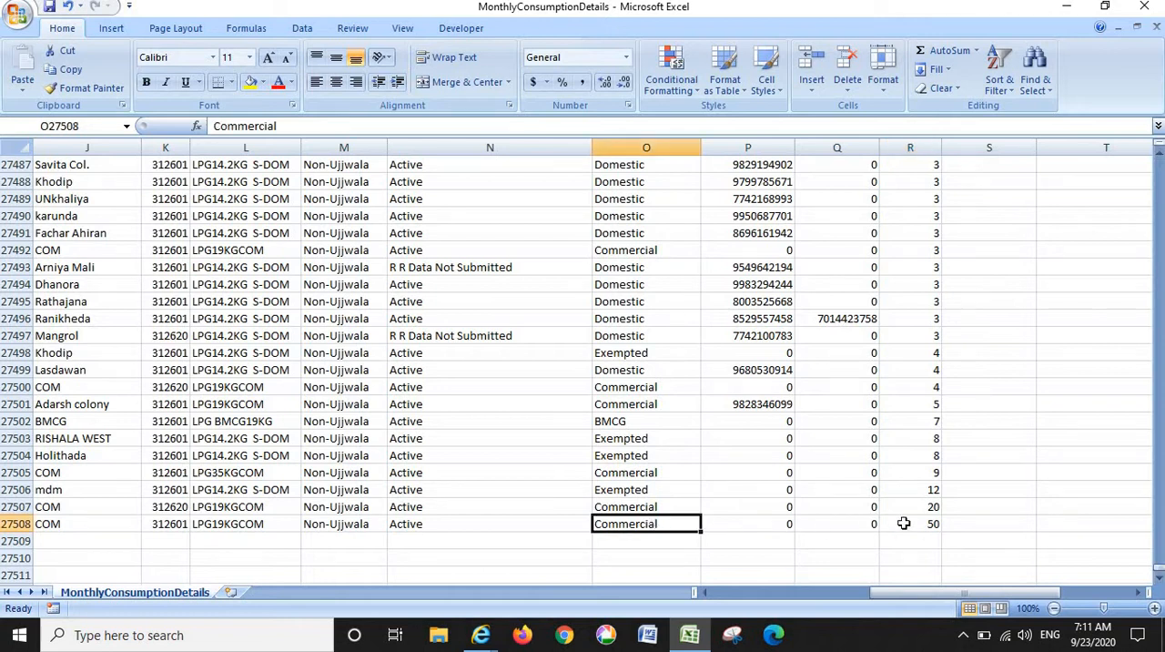
pyautogui.click(930, 528)
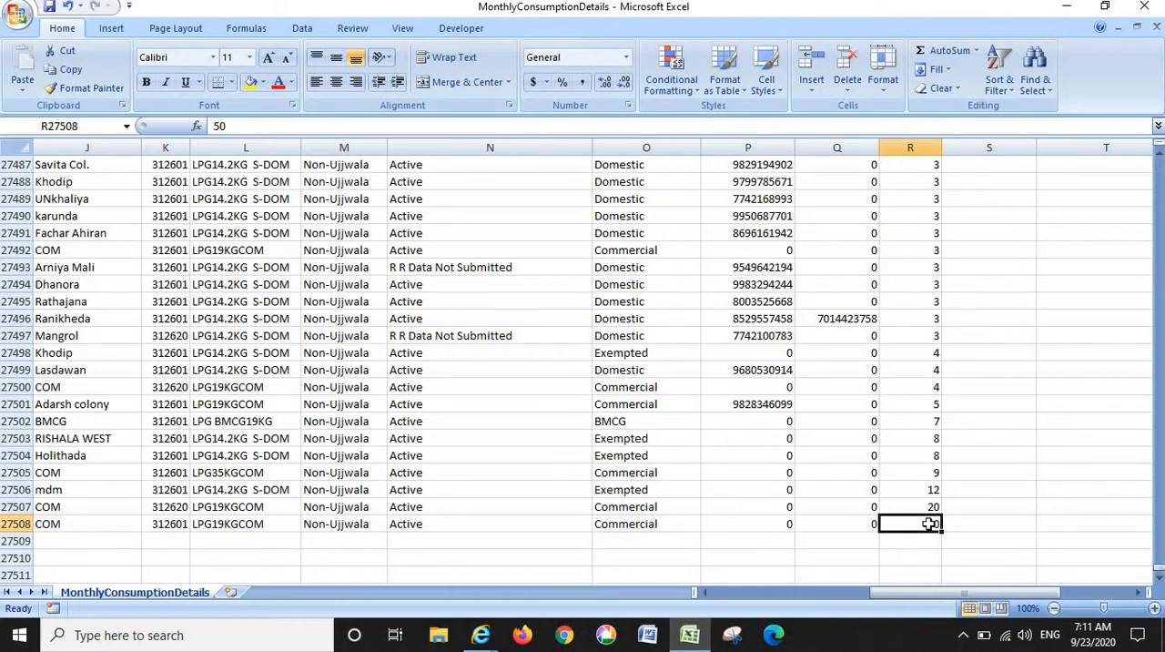
# - Check the total refills values upward from row 27507 to row 27505, and in rows 27494 and 27493
pyautogui.click(930, 502)
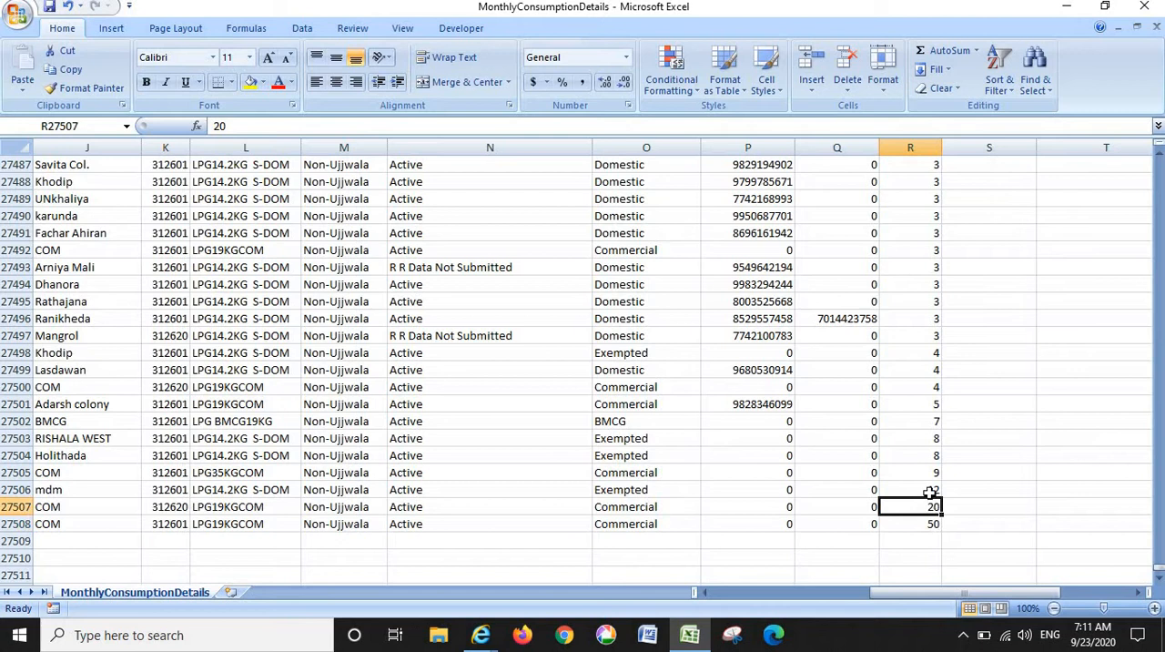
pyautogui.click(931, 491)
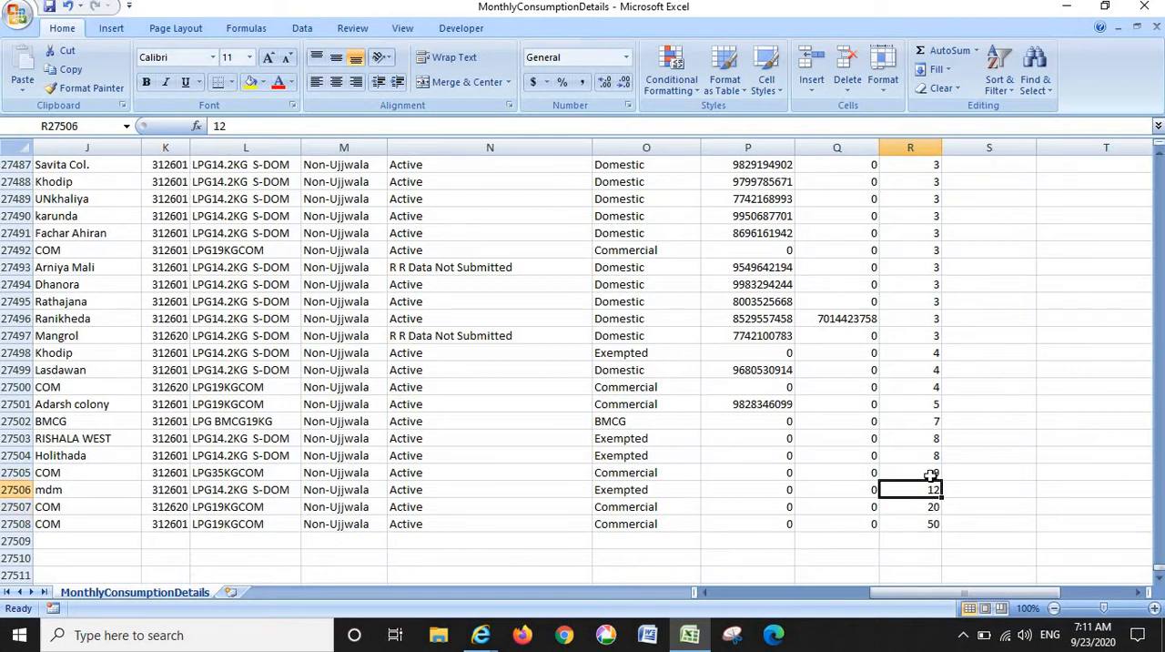
pyautogui.click(931, 475)
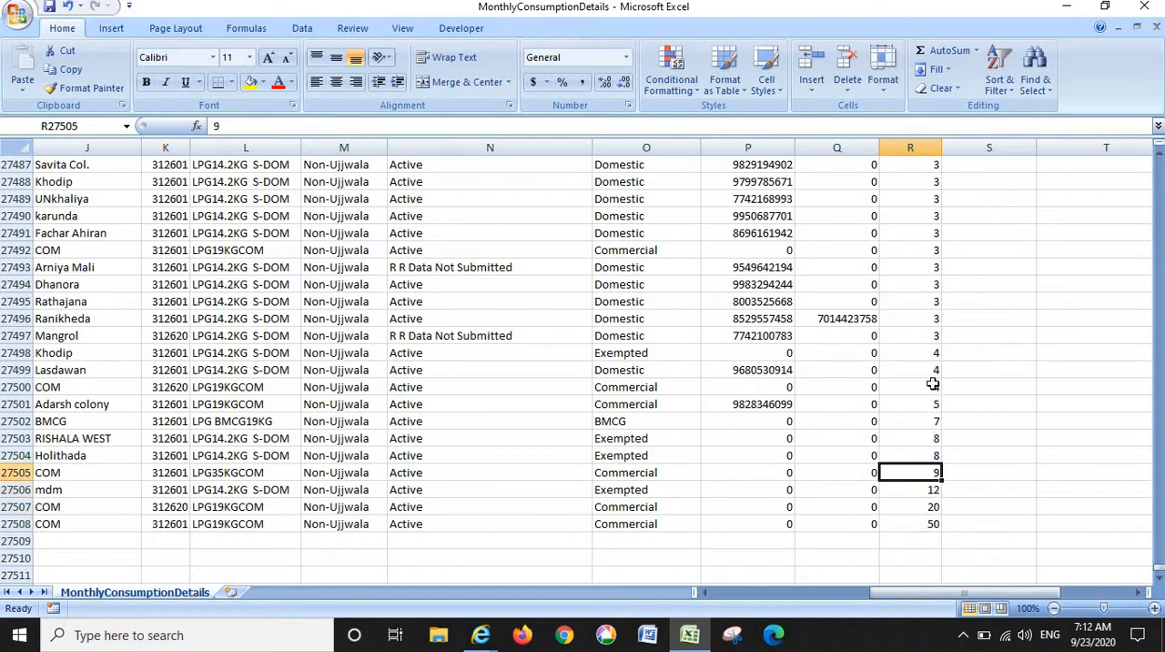
pyautogui.click(923, 285)
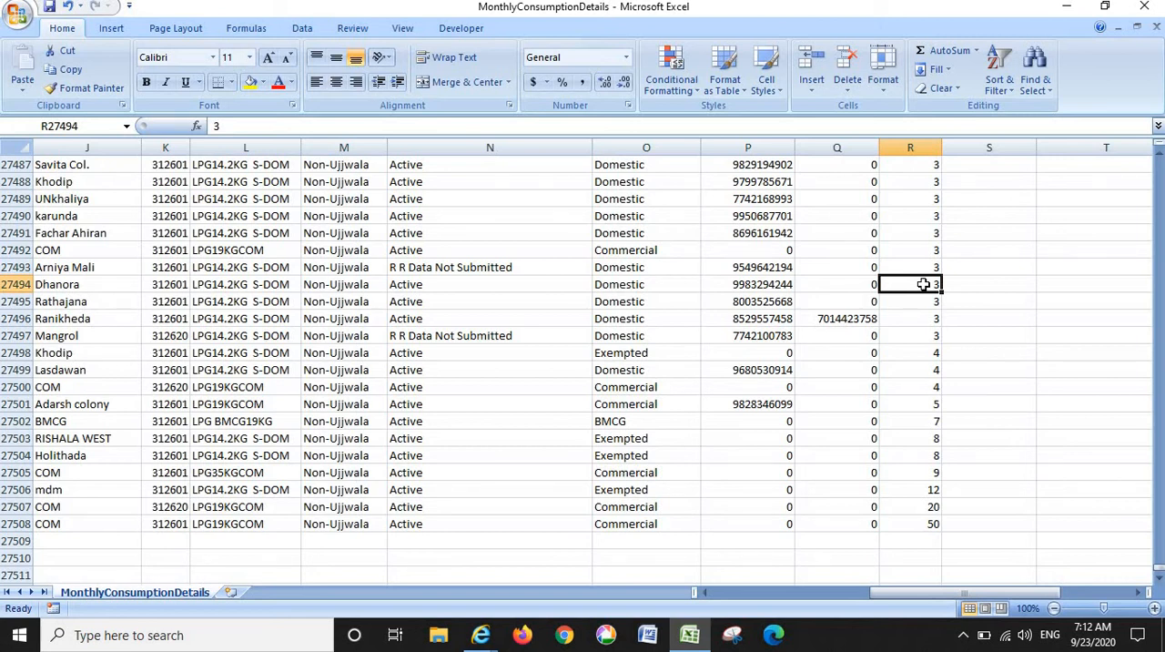
pyautogui.press('Up')
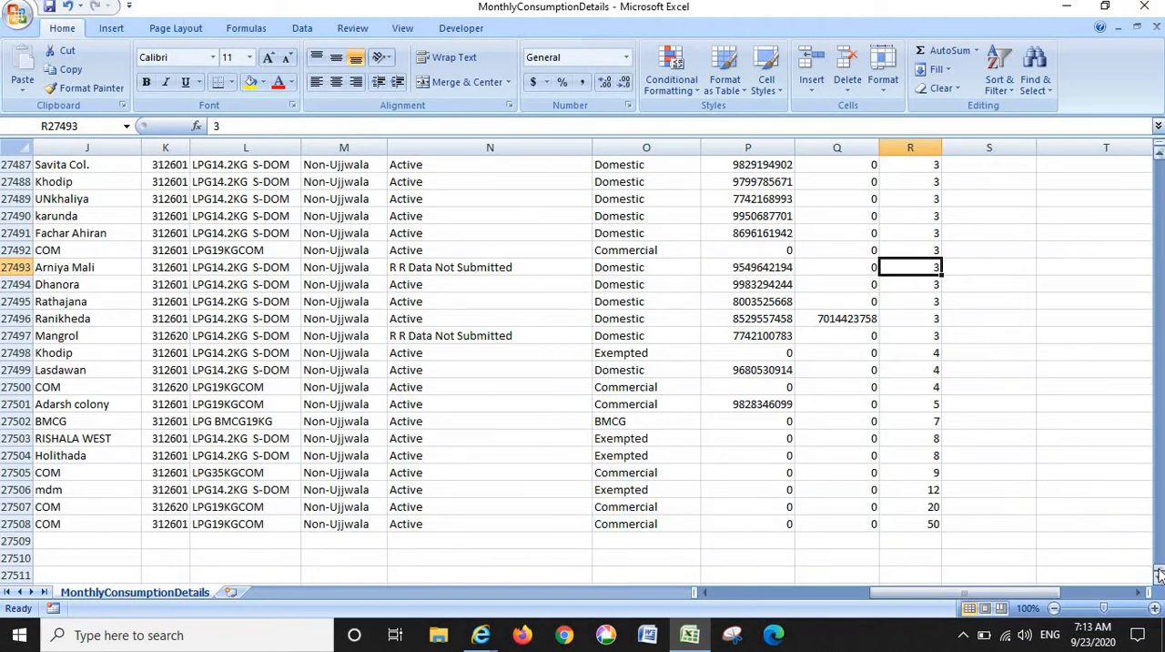
# - Return to the first record's TotalRefils field and close the MonthlyConsumptionDetails workbook without saving the changes
pyautogui.moveTo(1160, 571); pyautogui.dragTo(1160, 163)
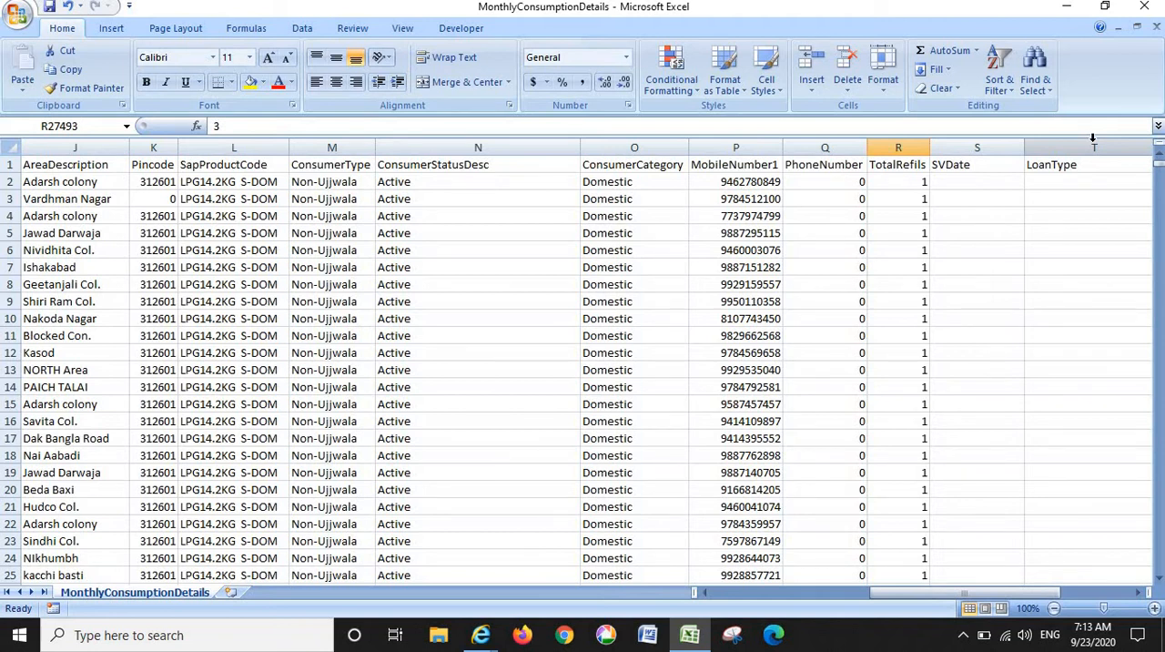
pyautogui.click(911, 180)
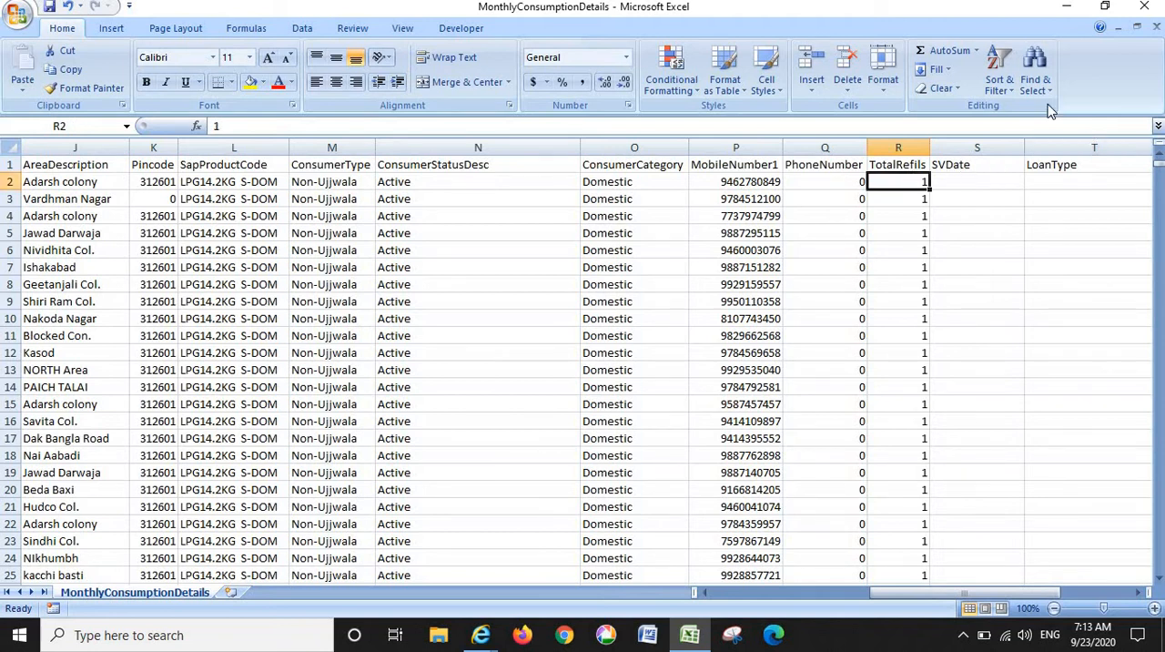
pyautogui.click(1142, 8)
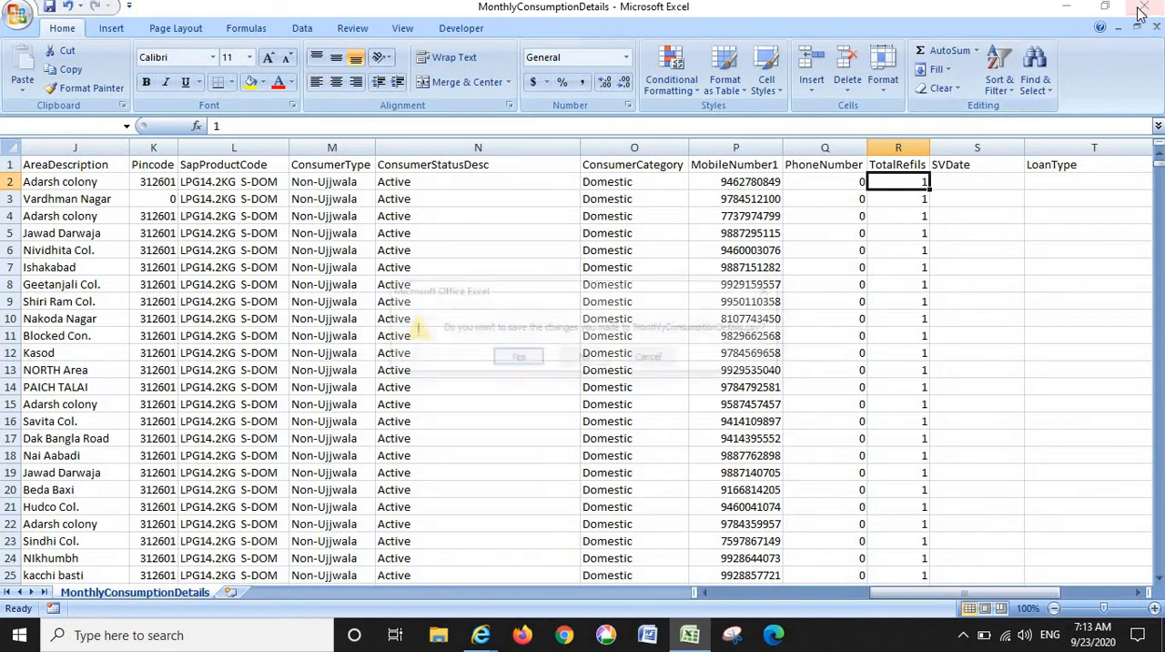
pyautogui.click(575, 356)
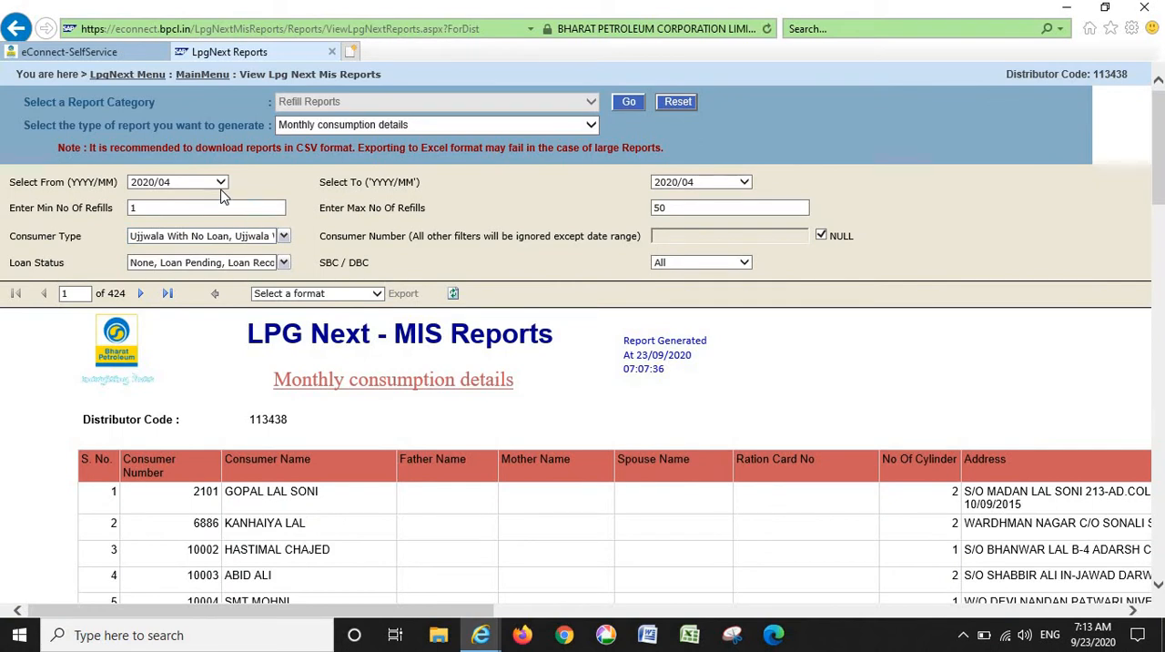
# - Set the start month of the Monthly consumption details report to 2015/04
pyautogui.click(219, 185)
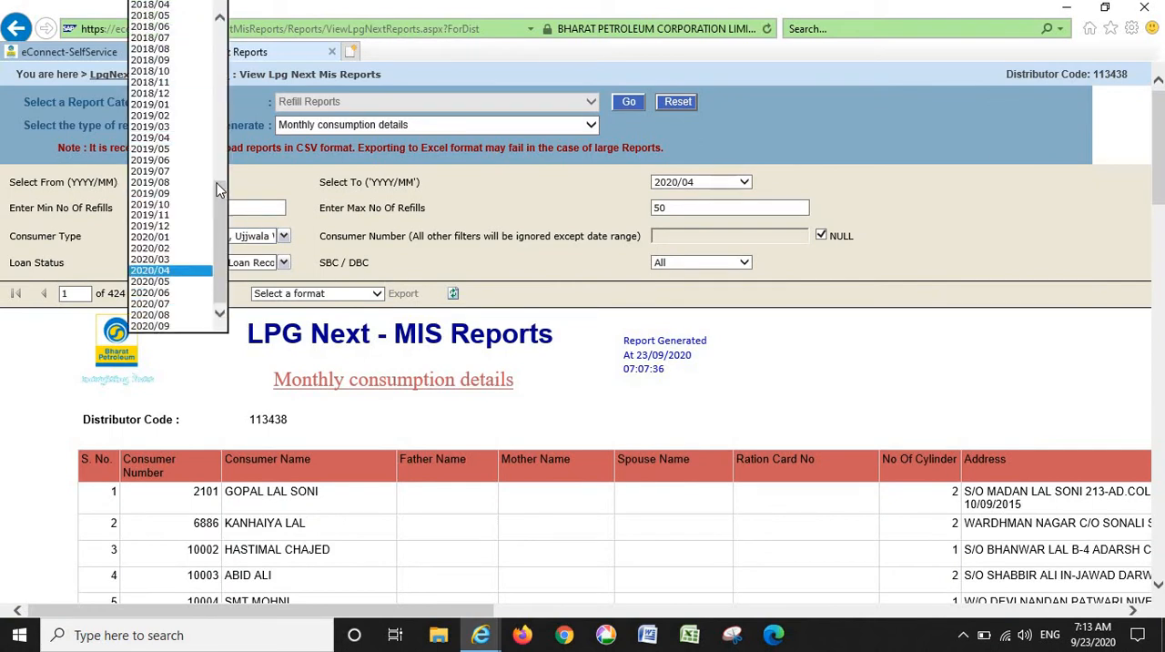
pyautogui.moveTo(220, 189); pyautogui.dragTo(257, 78)
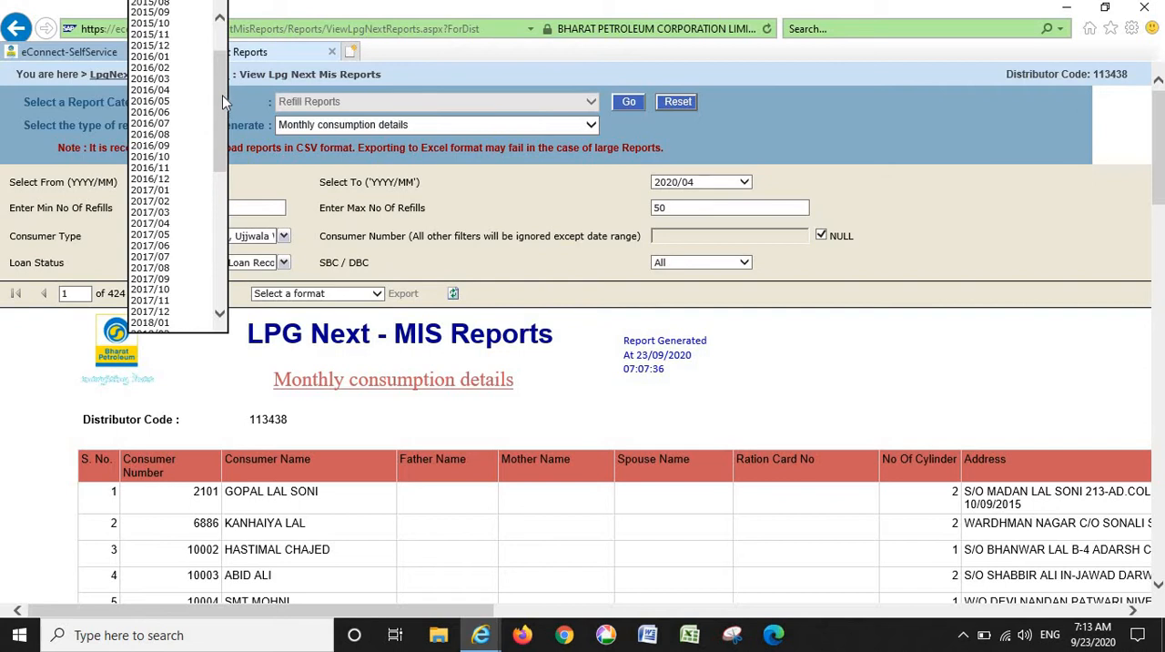
pyautogui.moveTo(220, 97); pyautogui.dragTo(219, 92)
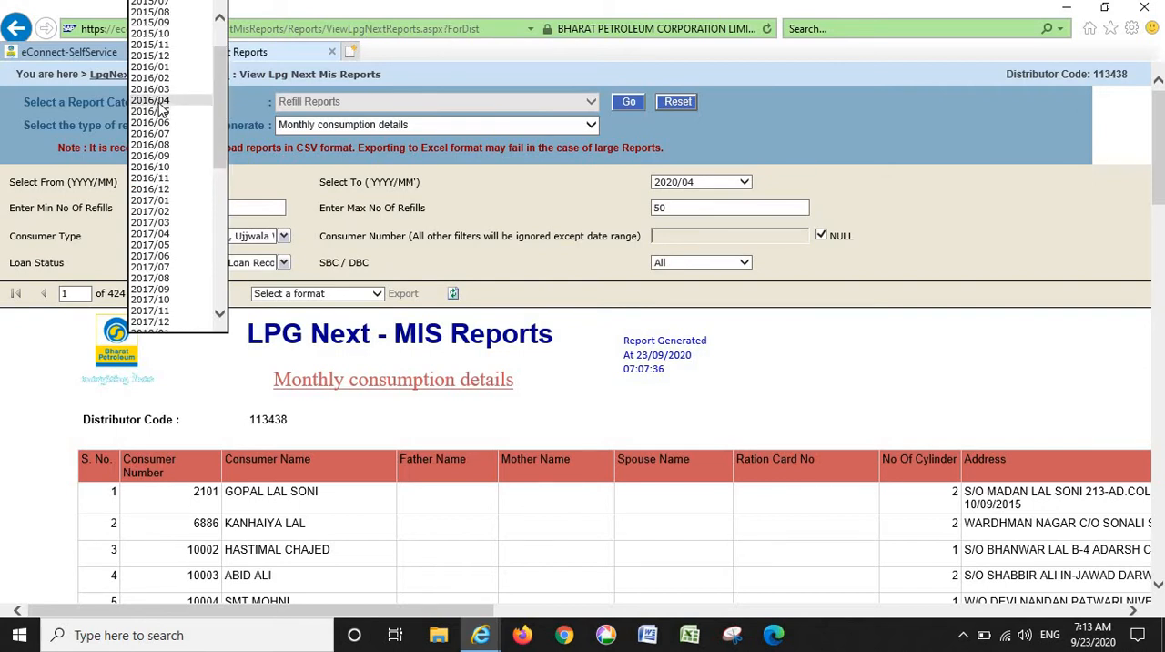
pyautogui.moveTo(223, 109); pyautogui.dragTo(222, 88)
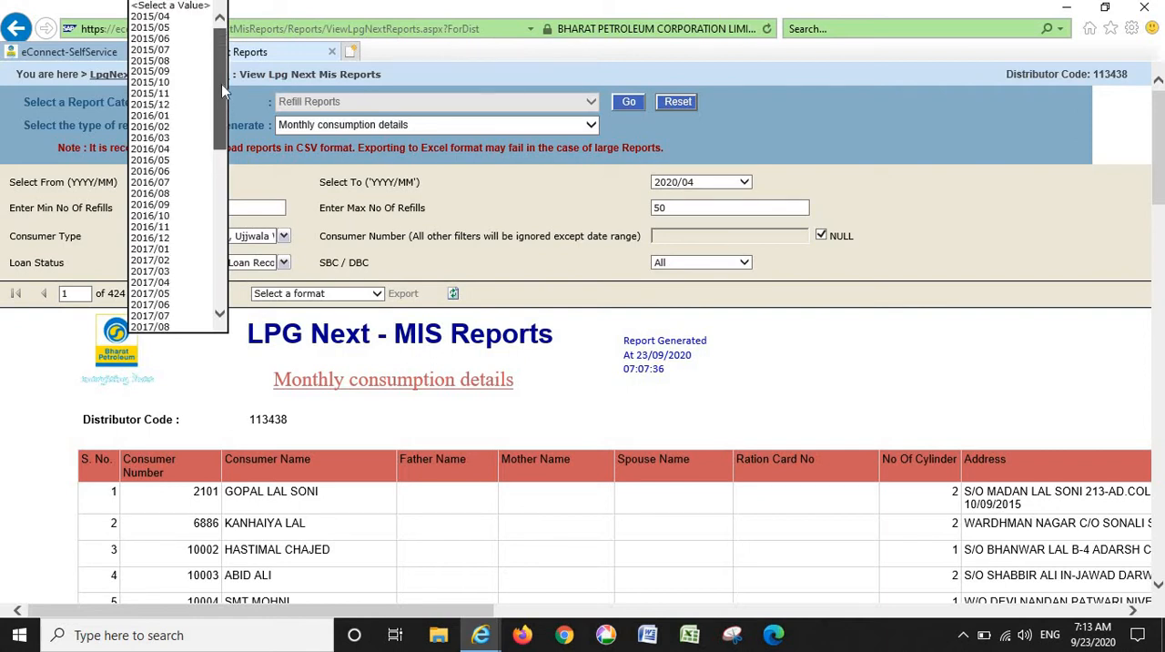
pyautogui.click(166, 20)
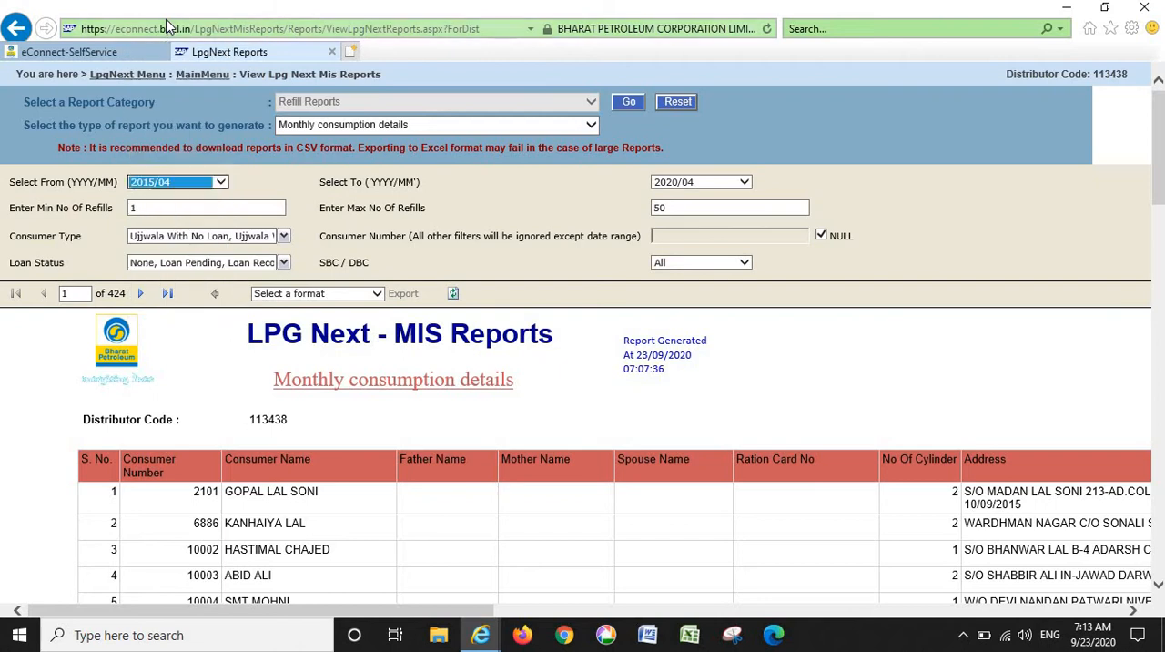
pyautogui.click(310, 204)
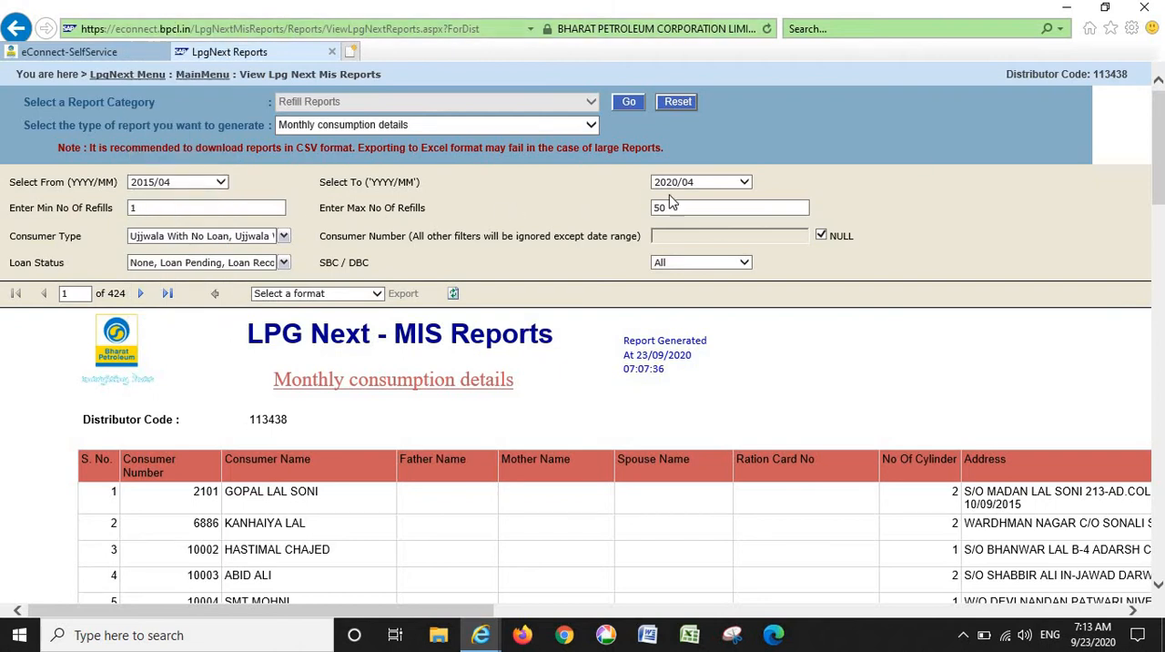
# - Set the end month of the Monthly consumption details report to 2016/03
pyautogui.click(744, 181)
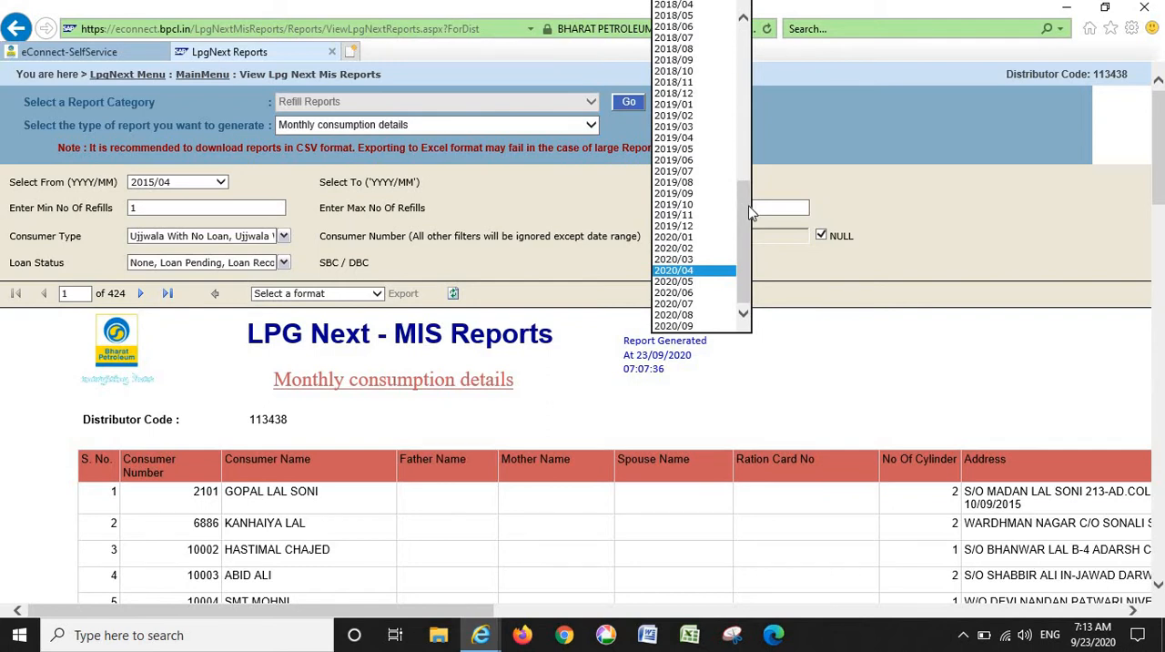
pyautogui.moveTo(748, 209); pyautogui.dragTo(767, 32)
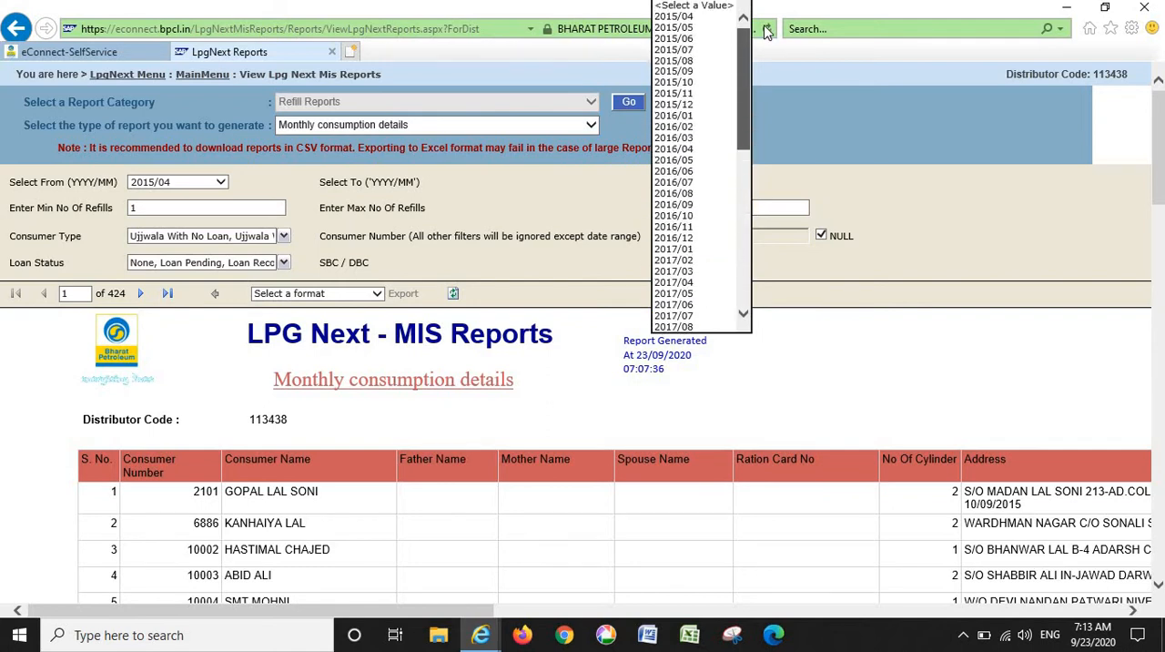
pyautogui.click(674, 137)
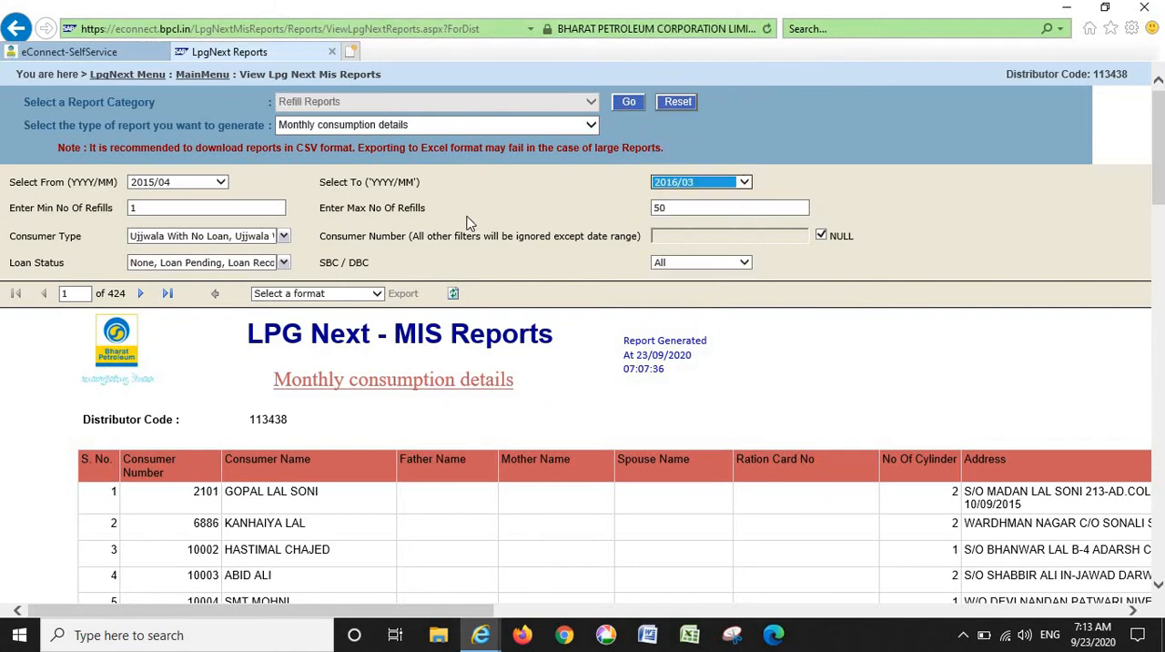
pyautogui.click(467, 223)
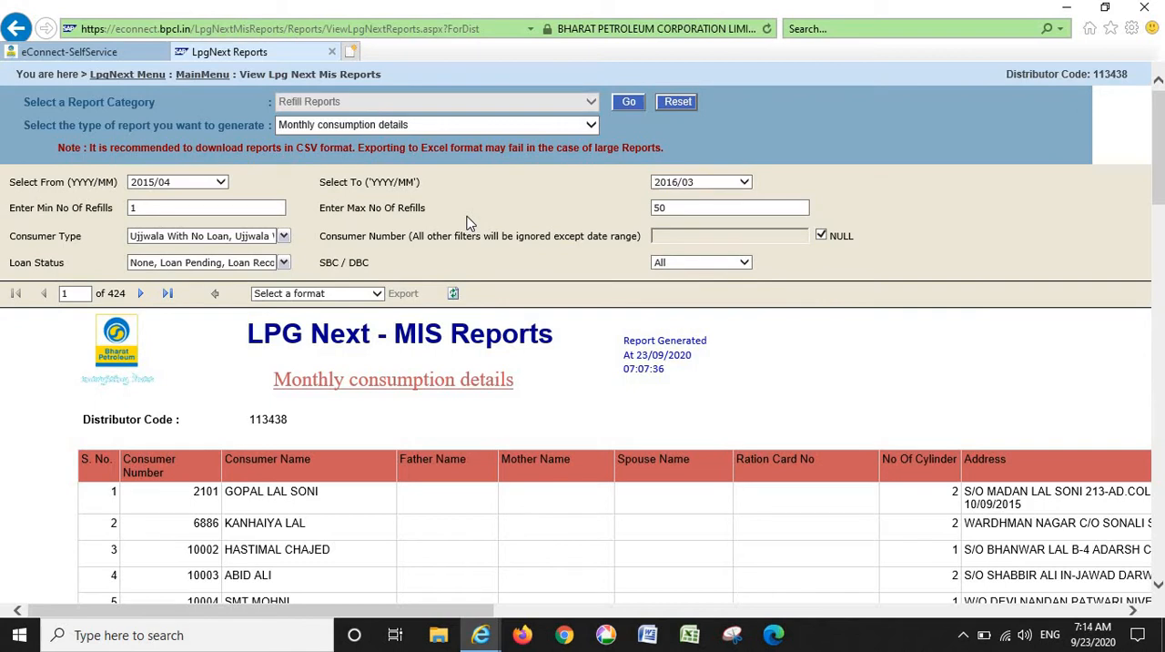
# - Generate the Monthly consumption details report for the selected period 2015/04 to 2016/03
pyautogui.click(1078, 617)
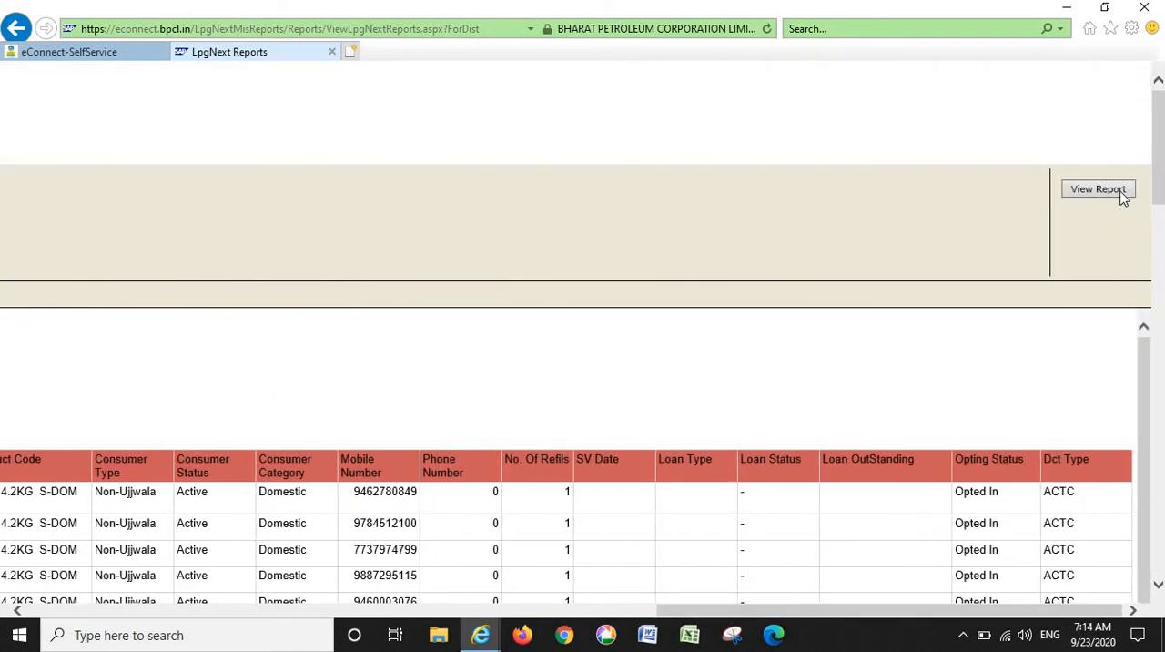
pyautogui.click(1122, 197)
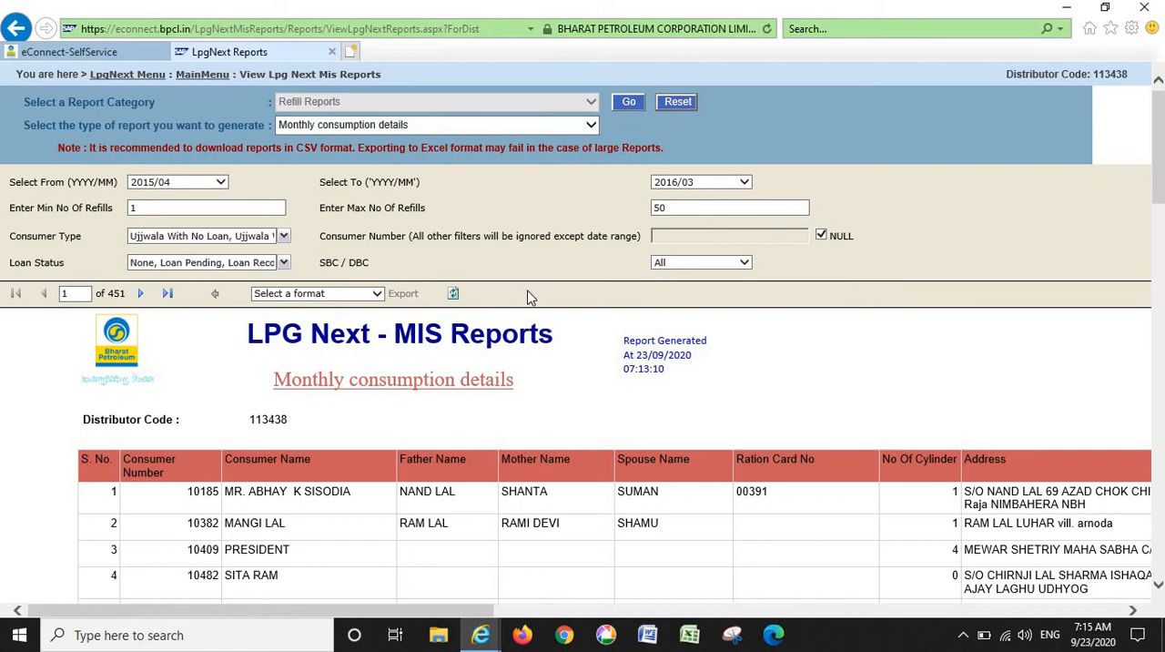
# - Export the report in CSV (comma delimited) format and open MonthlyConsumptionDetails.csv in a maximized Excel window
pyautogui.click(357, 301)
pyautogui.click(357, 302)
pyautogui.click(357, 302)
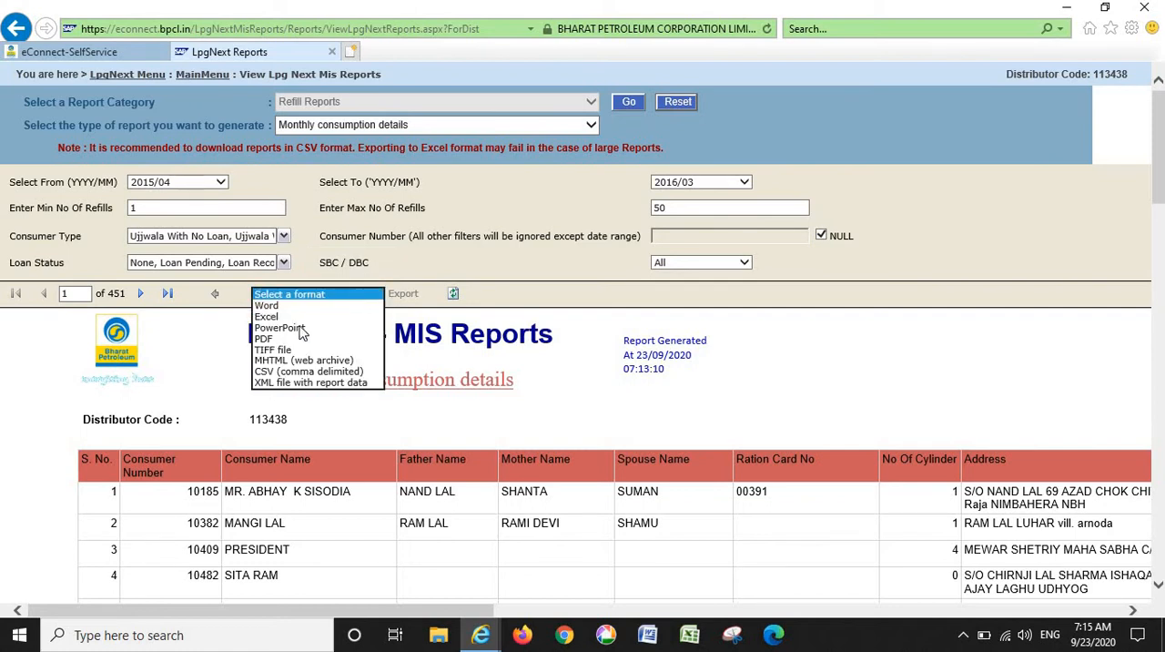
pyautogui.click(310, 372)
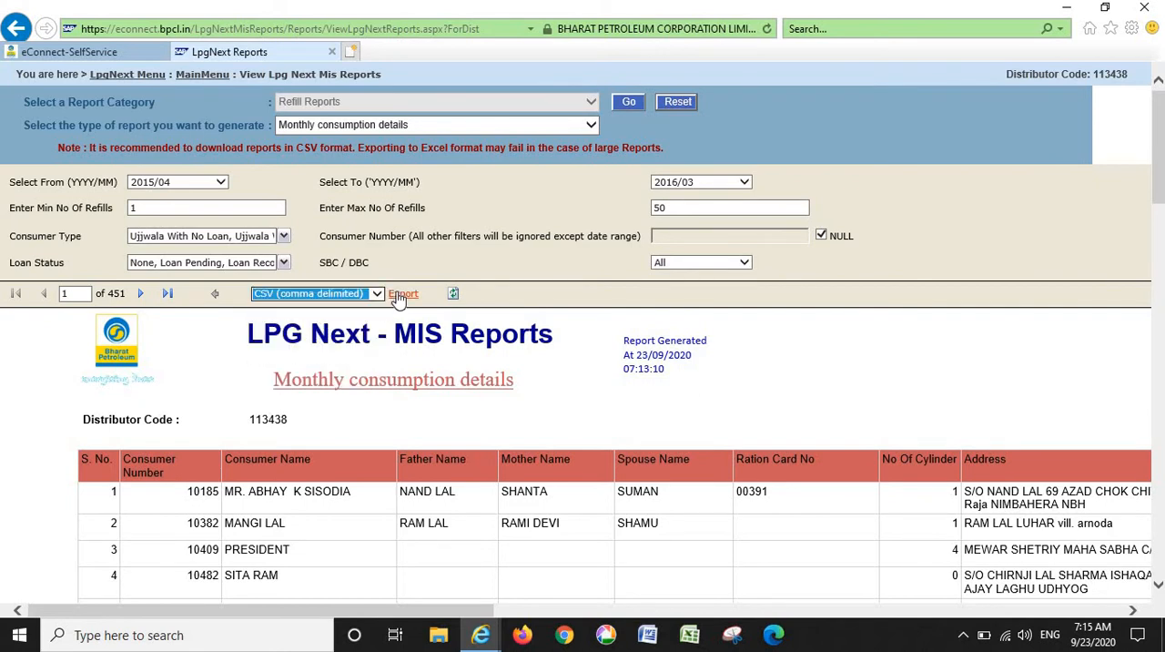
pyautogui.click(403, 293)
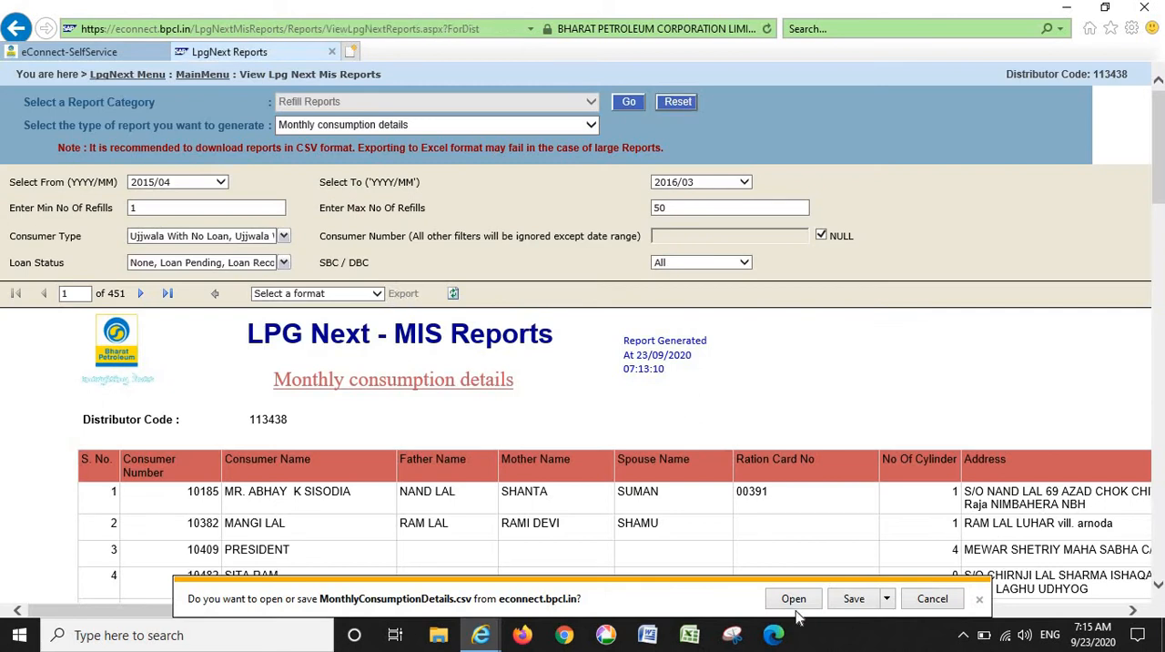
pyautogui.click(793, 599)
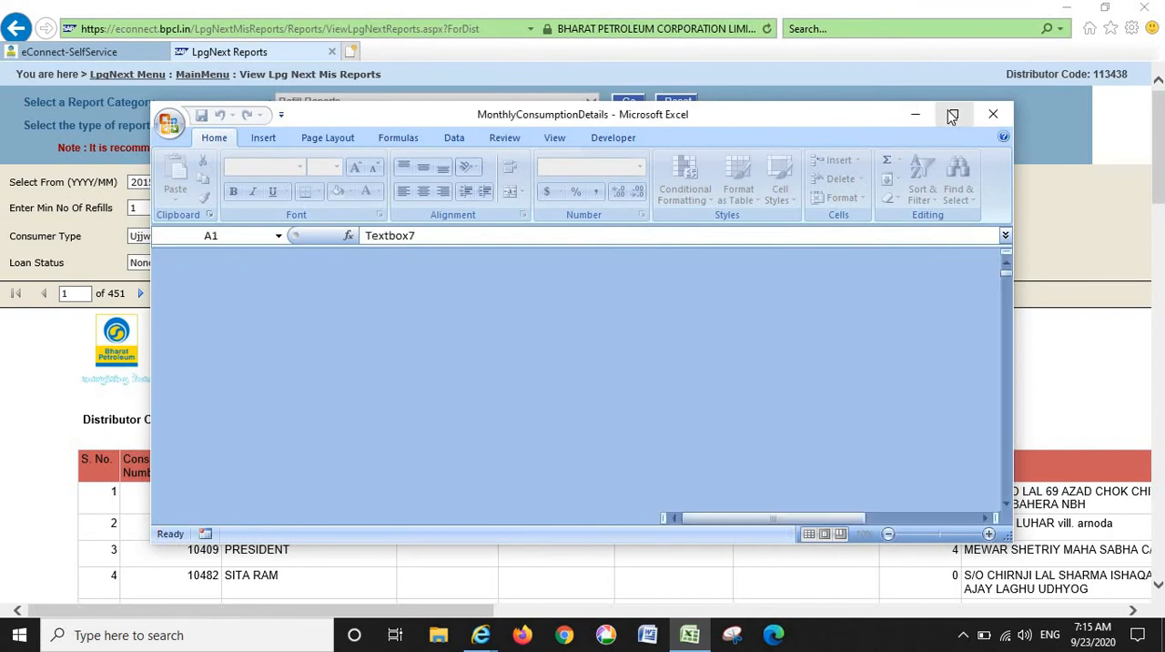
pyautogui.click(952, 116)
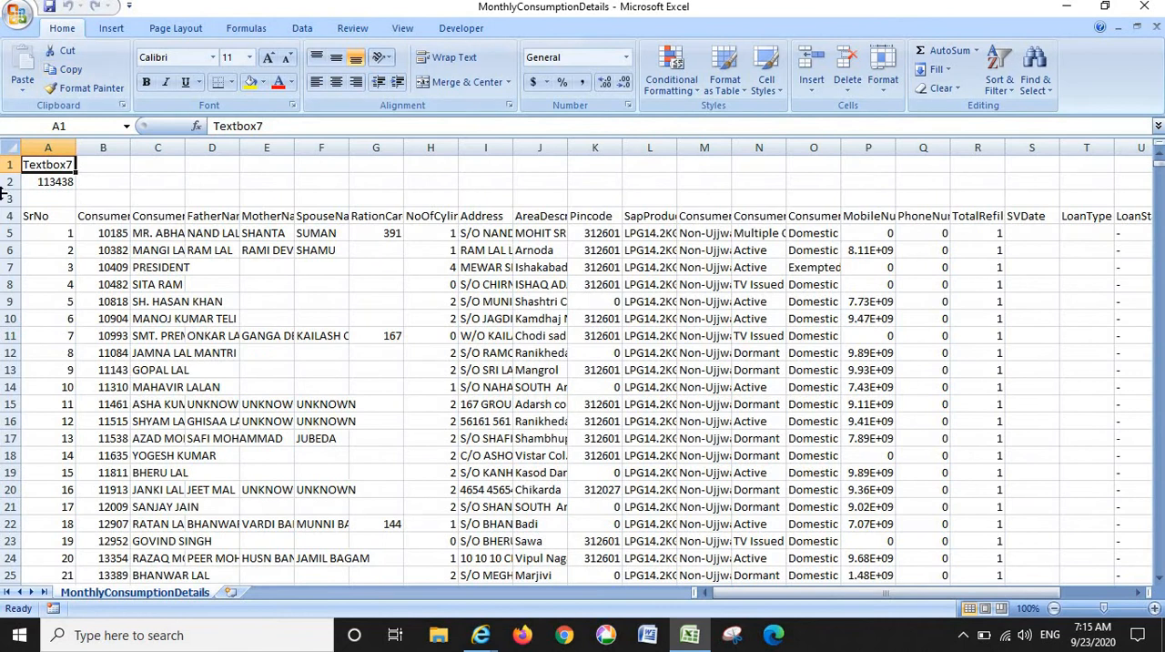
# - Delete rows 1 to 3 above the column headers and autofit the width of all columns
pyautogui.moveTo(9, 165); pyautogui.dragTo(11, 201)
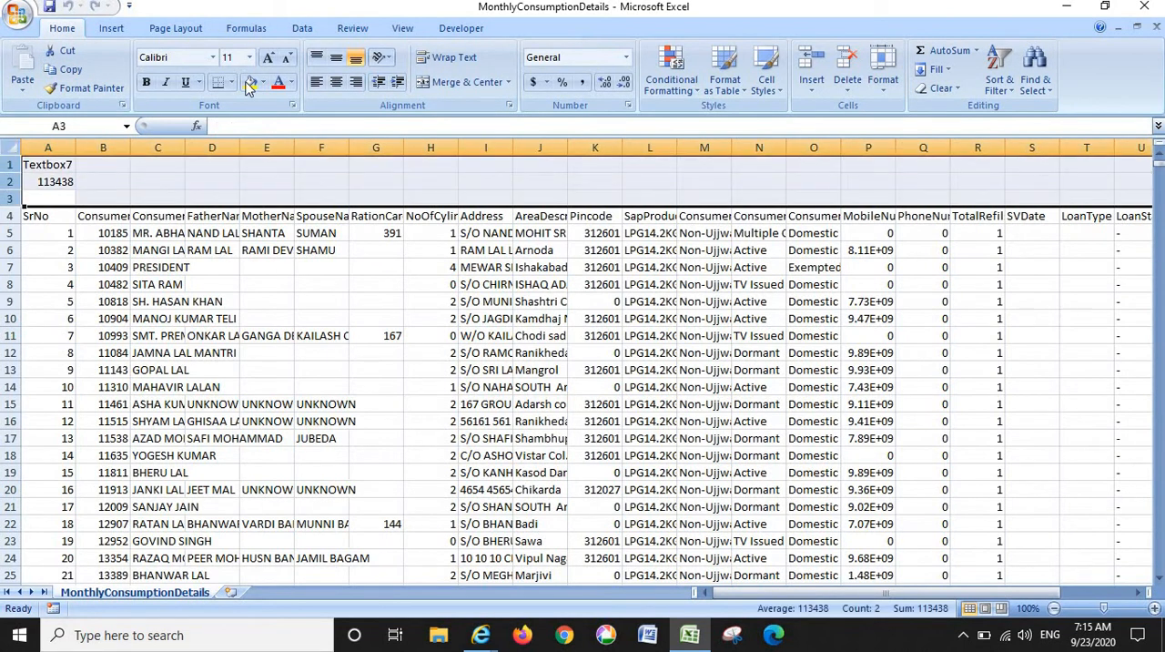
pyautogui.click(851, 60)
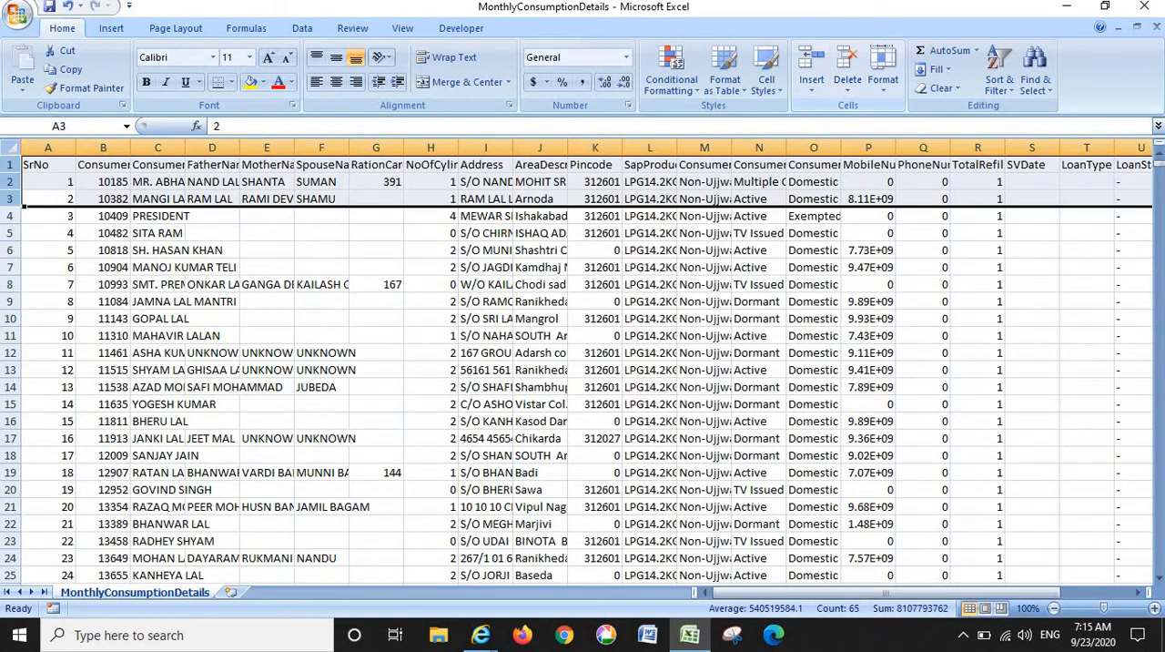
pyautogui.click(9, 147)
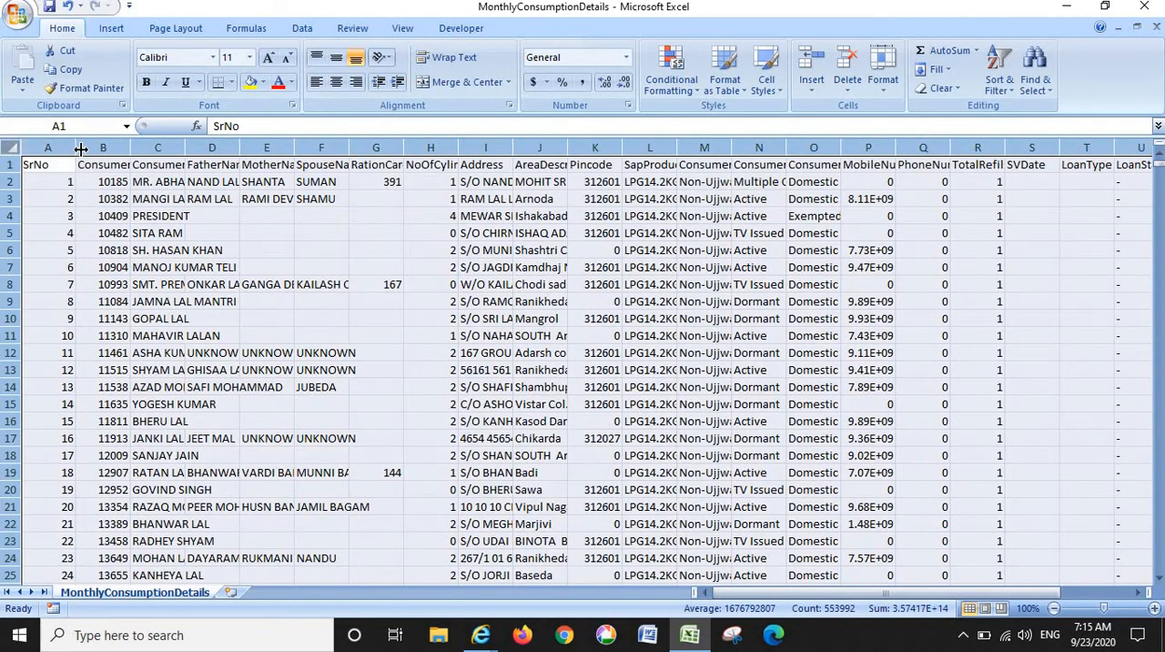
pyautogui.doubleClick(82, 150)
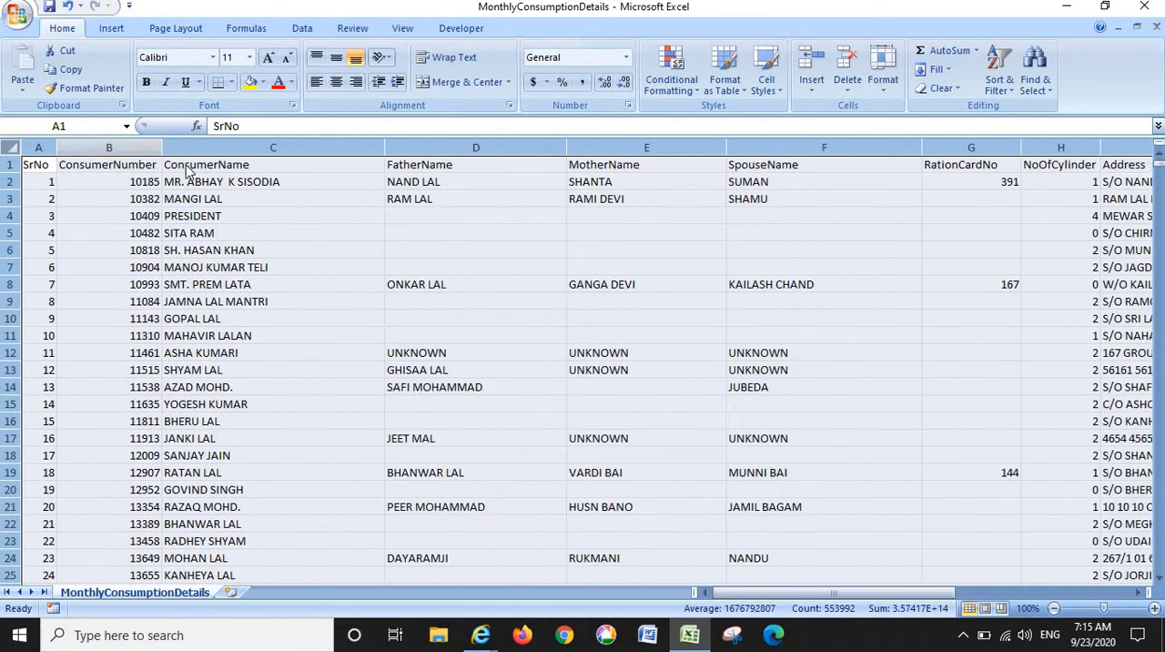
# - Skim the header row from ConsumerName across to DctType and return to the ConsumerNumber header
pyautogui.click(316, 179)
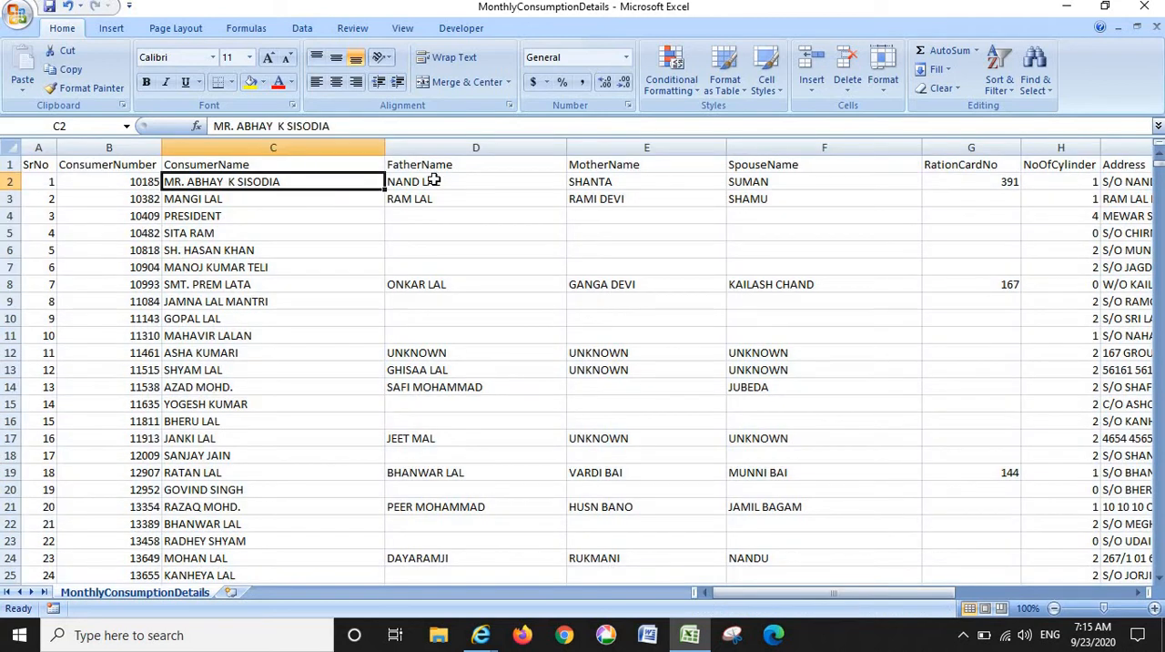
pyautogui.press('Up')
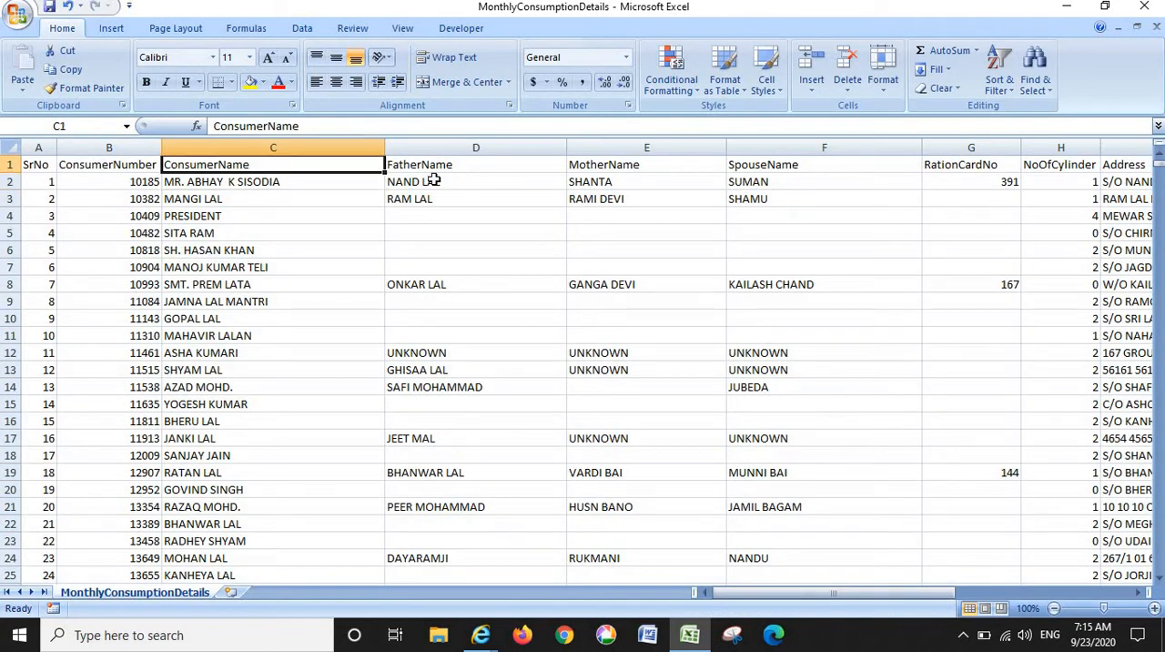
pyautogui.press('Right')
pyautogui.press('Right')
pyautogui.press('Right')
pyautogui.press('Right')
pyautogui.press('Right')
pyautogui.press('Right')
pyautogui.press('Right')
pyautogui.press('Right')
pyautogui.press('Right')
pyautogui.press('Right')
pyautogui.press('Right')
pyautogui.press('Right')
pyautogui.press('Right')
pyautogui.press('Right')
pyautogui.press('Right')
pyautogui.press('Right')
pyautogui.press('Right')
pyautogui.press('Right')
pyautogui.press('Right')
pyautogui.press('Right')
pyautogui.press('Right')
pyautogui.press('Right')
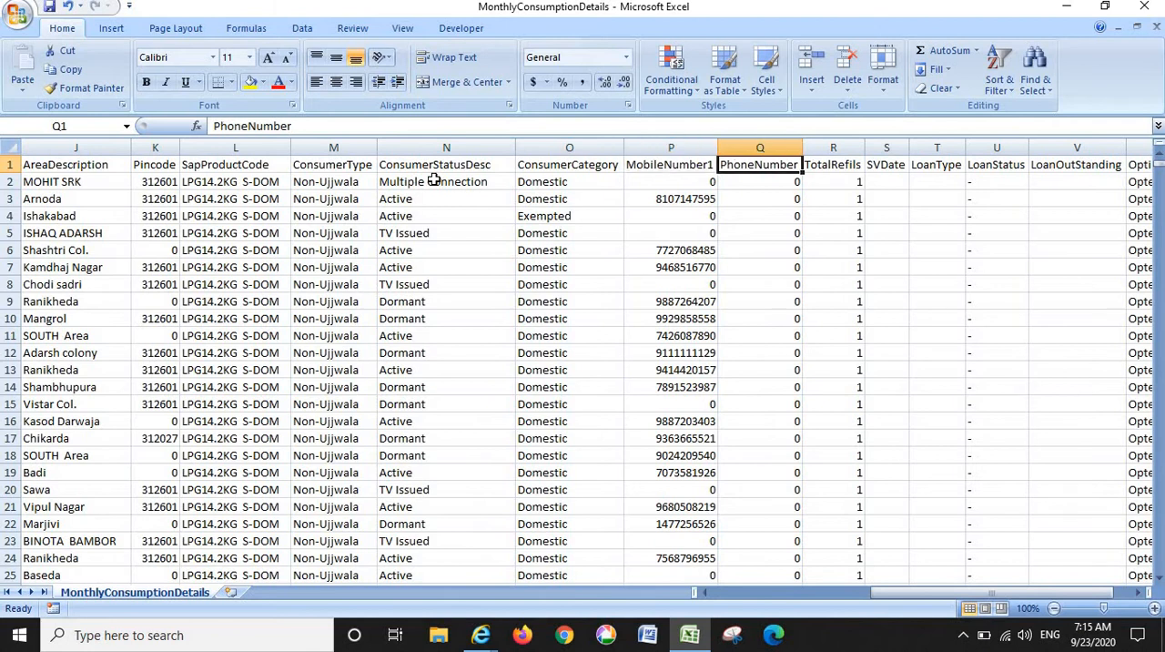
pyautogui.press('Left')
pyautogui.press('Left')
pyautogui.press('Left')
pyautogui.press('Left')
pyautogui.press('Left')
pyautogui.press('Left')
pyautogui.press('Left')
pyautogui.press('Left')
pyautogui.press('Left')
pyautogui.press('Left')
pyautogui.press('Left')
pyautogui.press('Left')
pyautogui.press('Left')
pyautogui.press('Left')
pyautogui.press('Left')
pyautogui.press('Left')
pyautogui.press('Left')
pyautogui.press('Left')
pyautogui.press('Left')
pyautogui.press('Left')
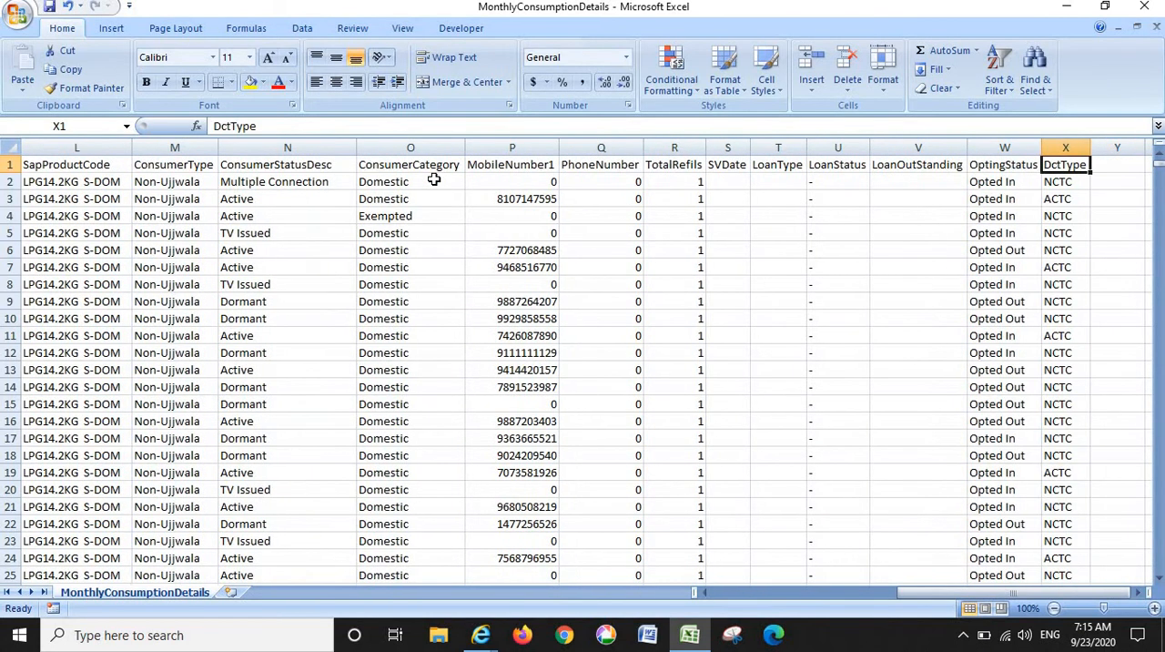
pyautogui.press('Right')
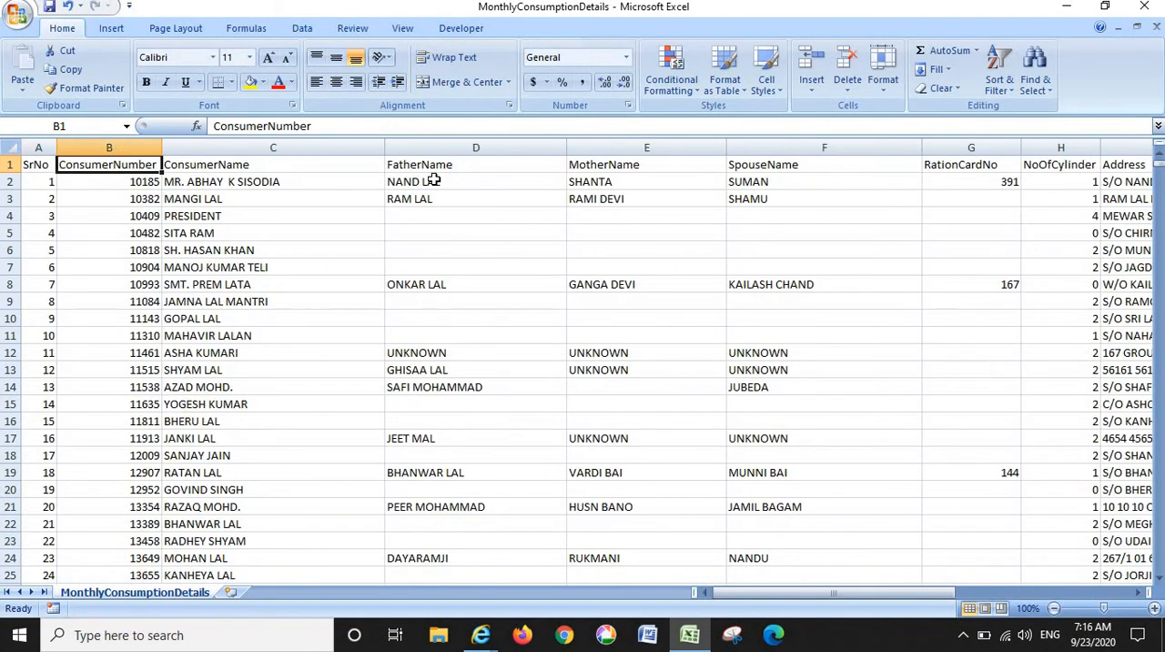
# - Go through the column headers one by one from ConsumerNumber to ConsumerType
pyautogui.press('Right')
pyautogui.press('Right')
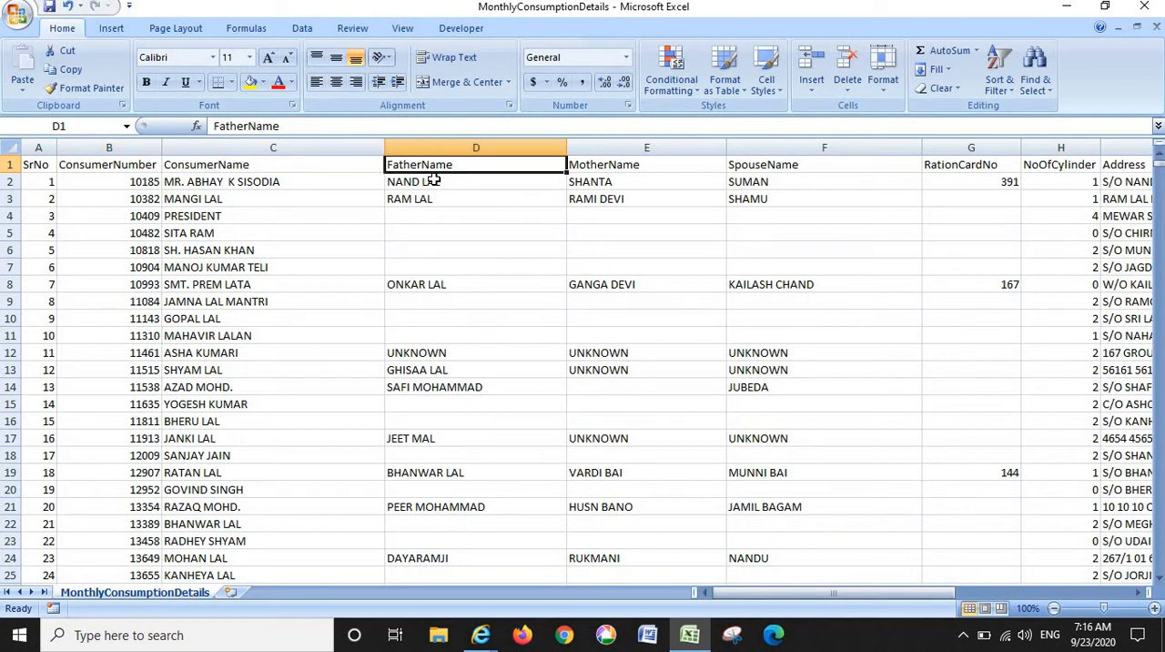
pyautogui.press('Right')
pyautogui.press('Right')
pyautogui.press('Right')
pyautogui.press('Right')
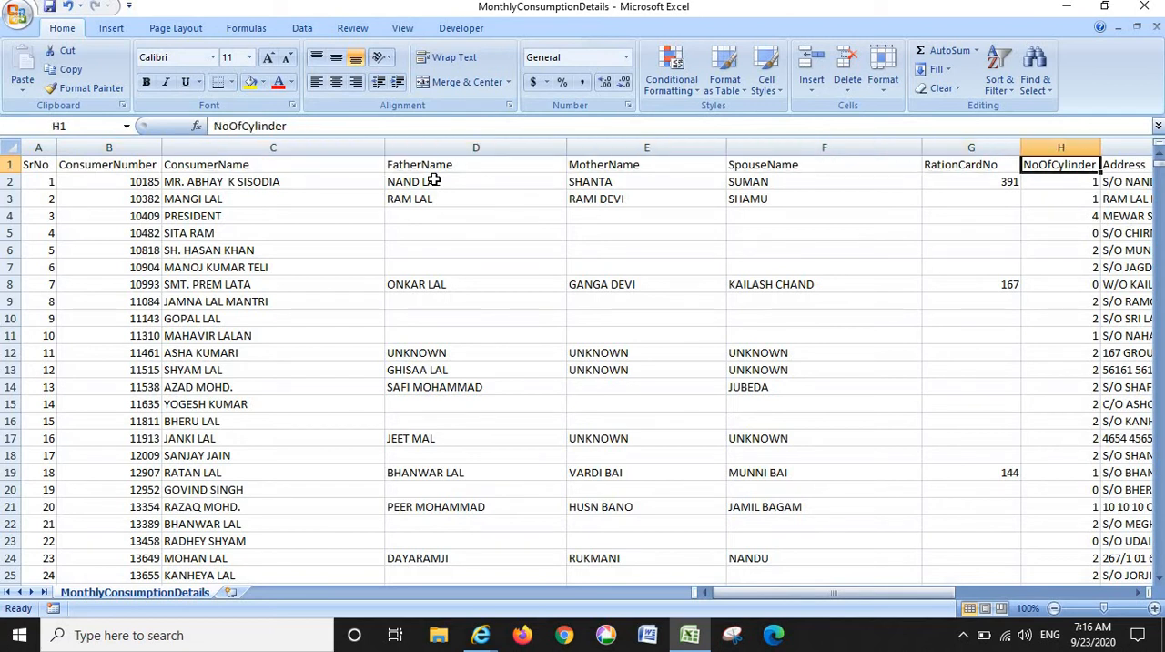
pyautogui.press('Right')
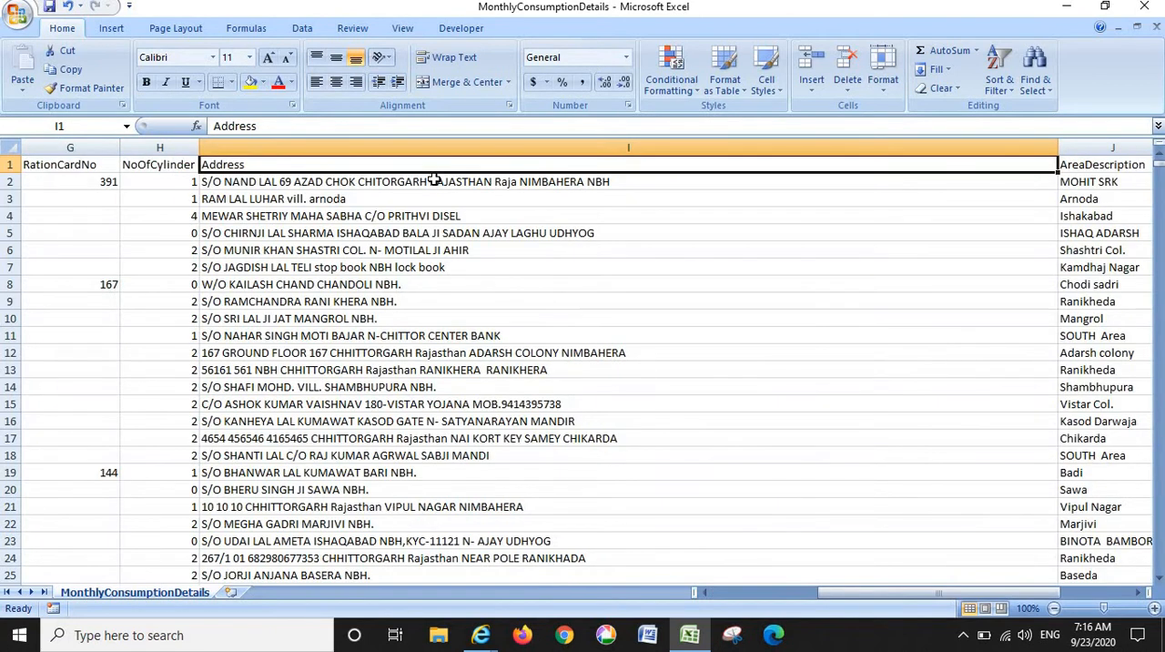
pyautogui.press('Left')
pyautogui.press('Right')
pyautogui.press('Right')
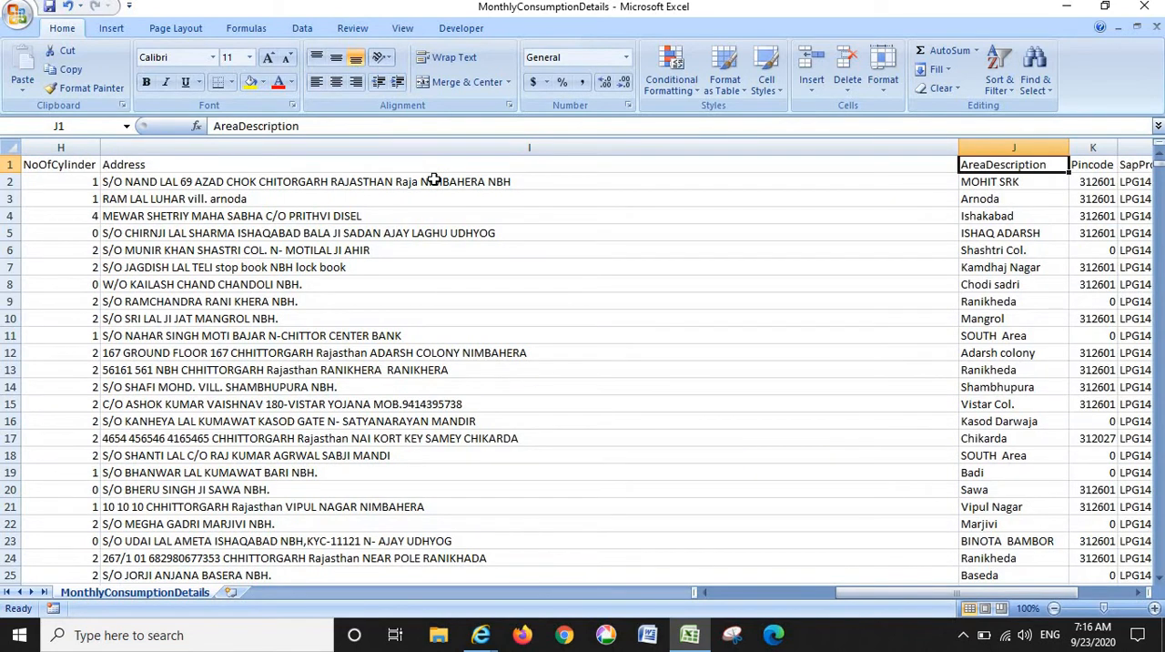
pyautogui.press('Right')
pyautogui.press('Right')
pyautogui.press('Right')
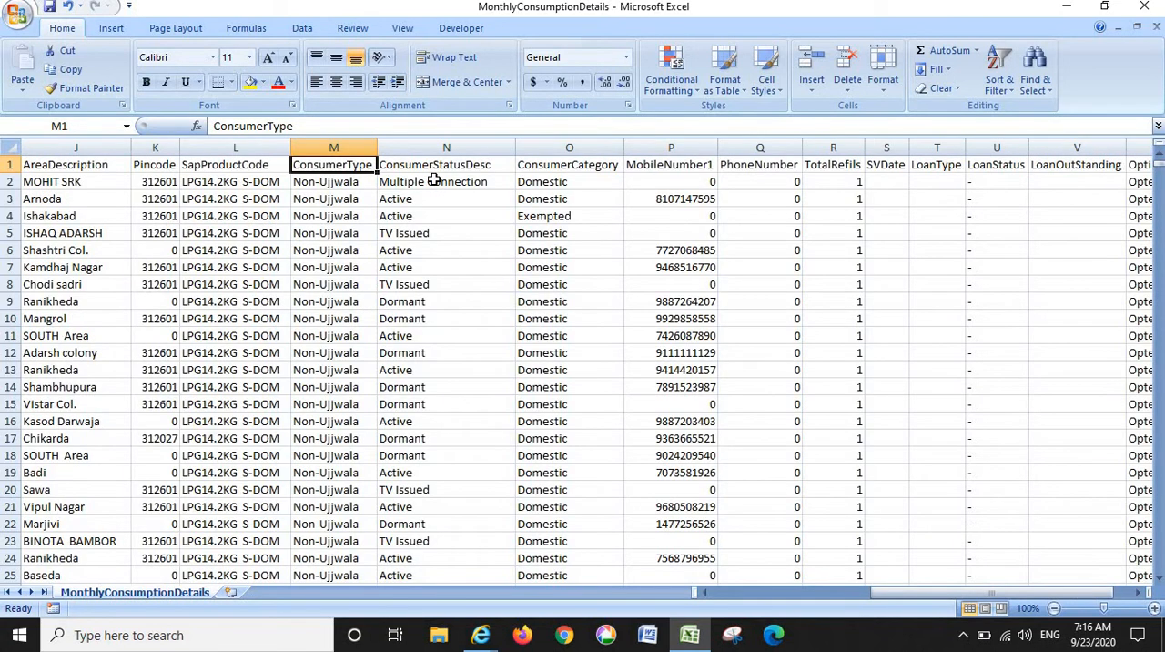
# - Review the ConsumerStatusDesc, ConsumerCategory, MobileNumber1 and PhoneNumber columns in the header row
pyautogui.press('Right')
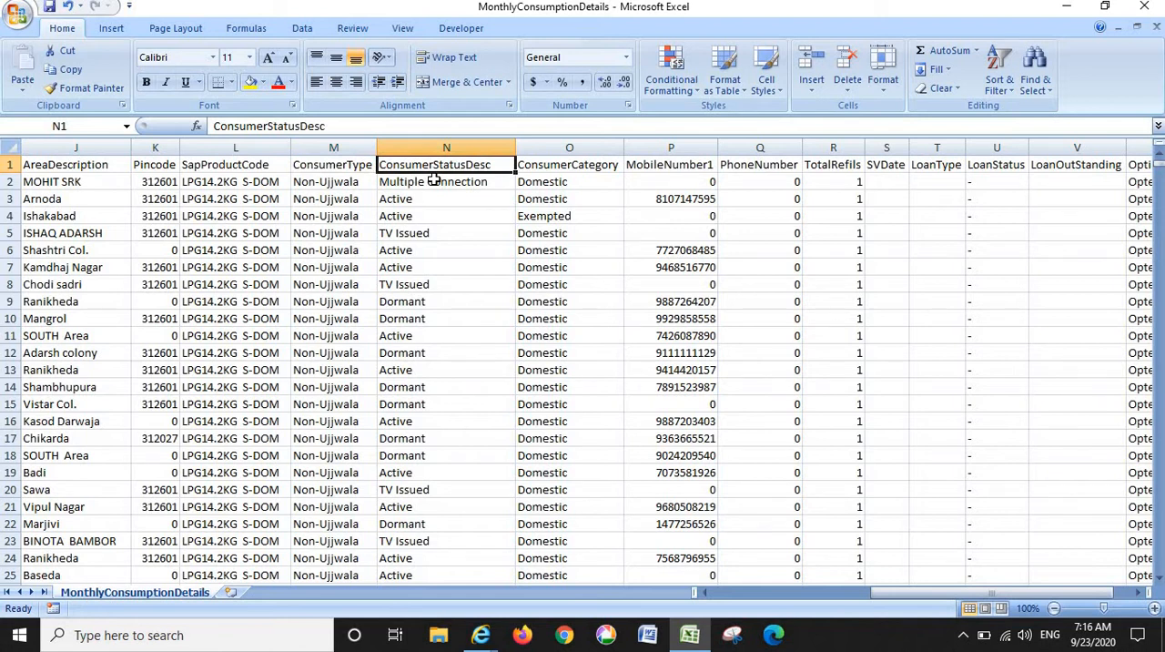
pyautogui.press('Right')
pyautogui.press('Right')
pyautogui.press('Right')
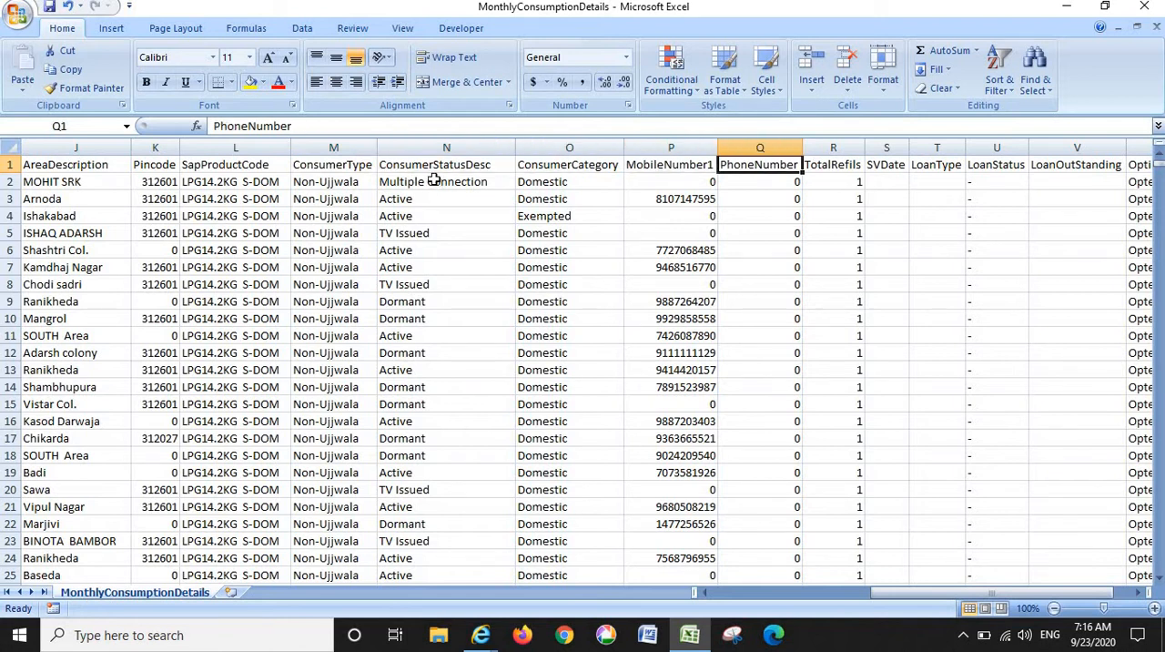
pyautogui.press('Left')
pyautogui.press('Left')
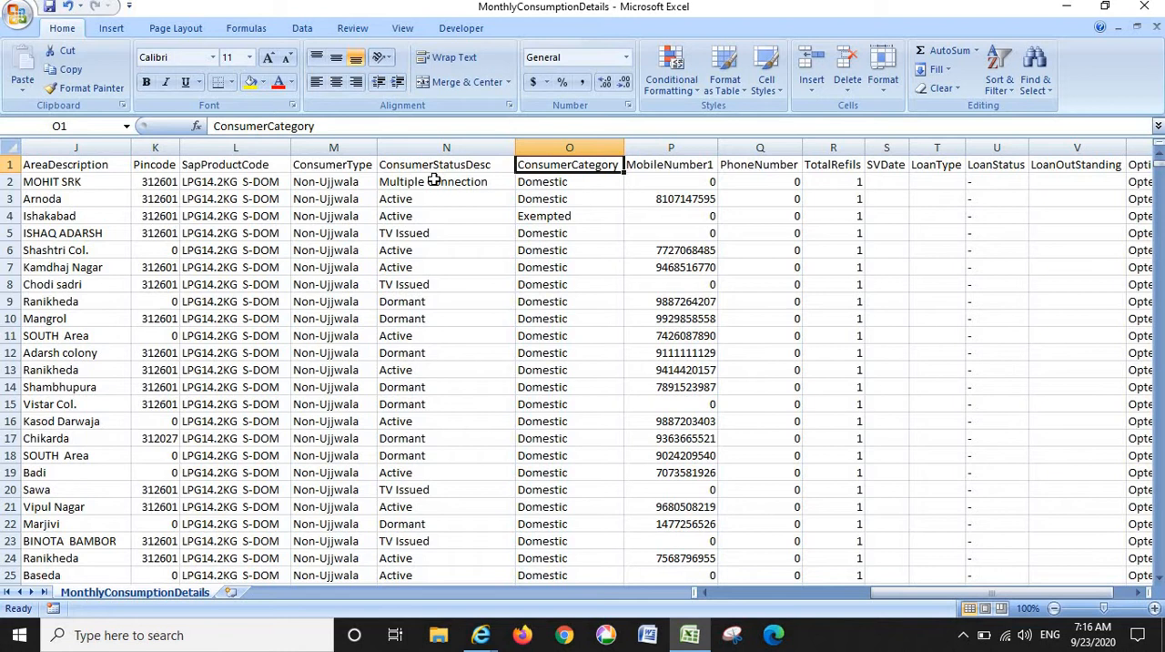
pyautogui.press('Right')
pyautogui.press('Right')
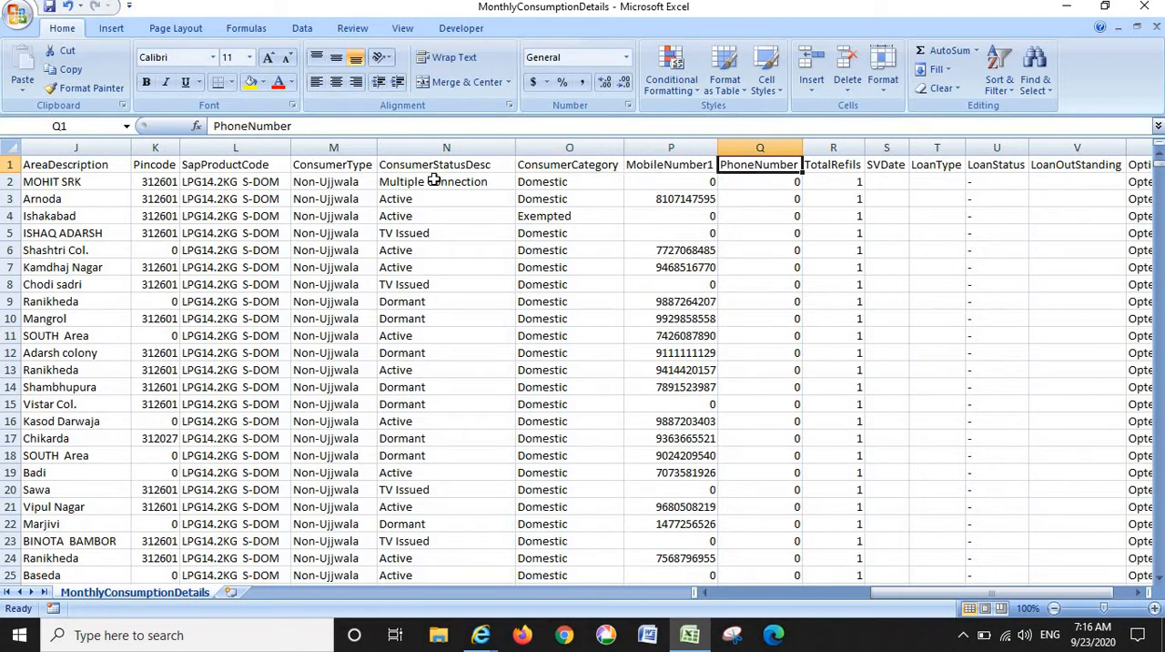
# - Review the remaining headers from TotalRefils through the loan columns and OptingStatus to DctType
pyautogui.press('Right')
pyautogui.press('Right')
pyautogui.press('Right')
pyautogui.press('Right')
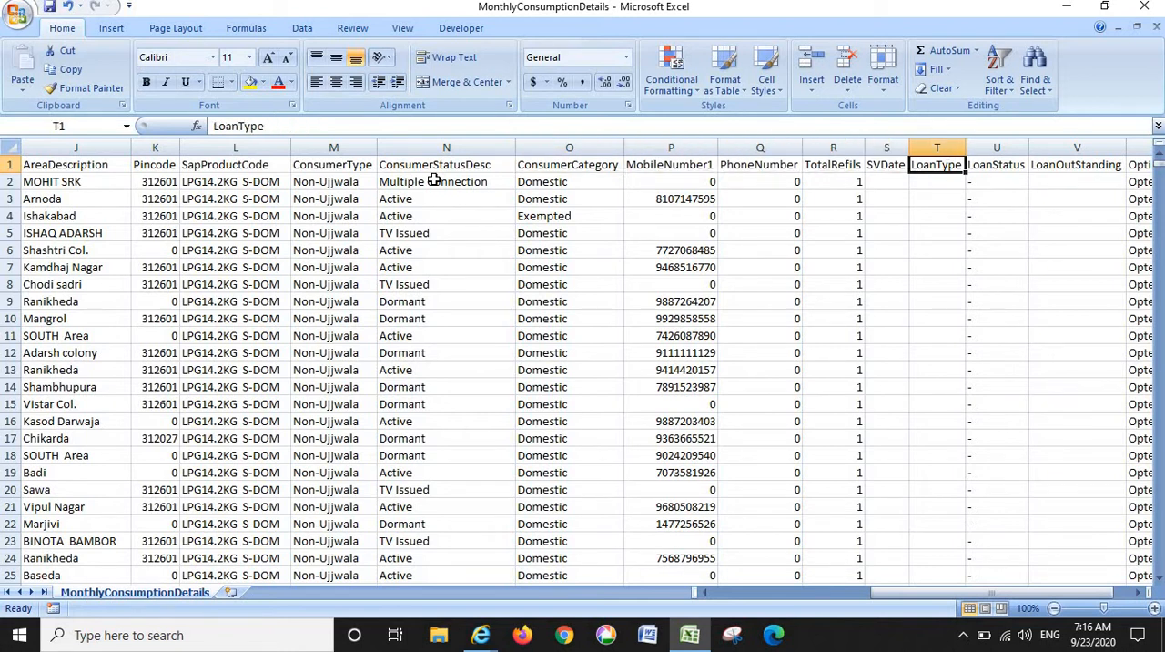
pyautogui.press('Right')
pyautogui.press('Right')
pyautogui.press('Right')
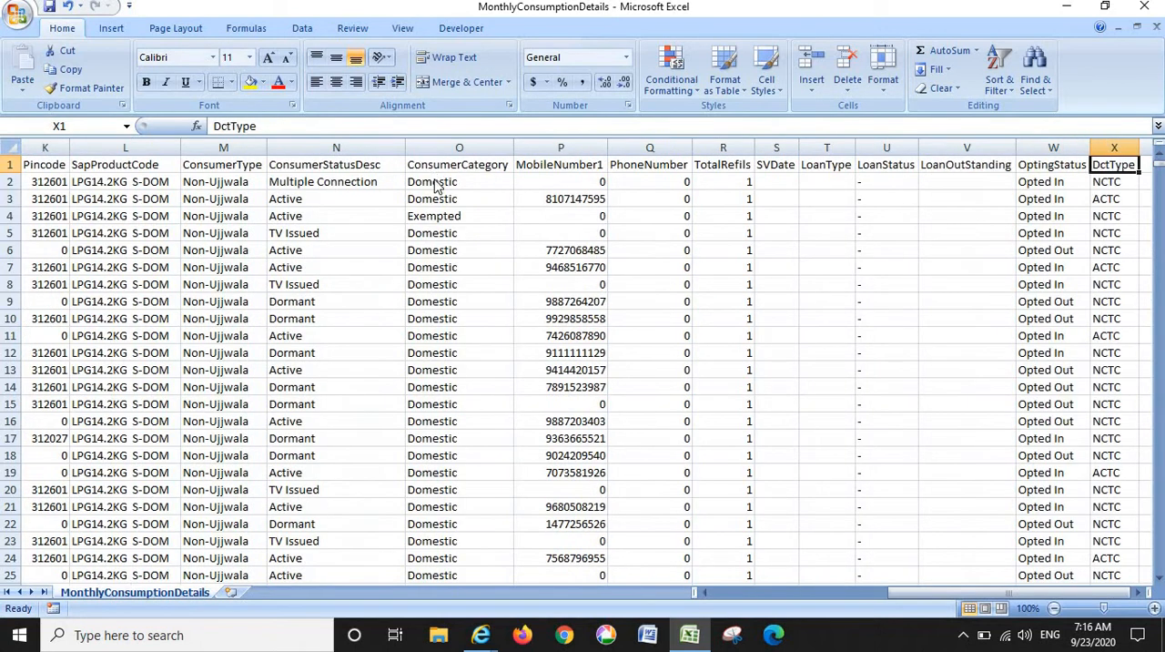
# - Look back over the header row from DctType past LoanType and TotalRefils to ConsumerType
pyautogui.press('Left')
pyautogui.press('Left')
pyautogui.press('Left')
pyautogui.press('Left')
pyautogui.press('Left')
pyautogui.press('Left')
pyautogui.press('Left')
pyautogui.press('Left')
pyautogui.press('Left')
pyautogui.press('Left')
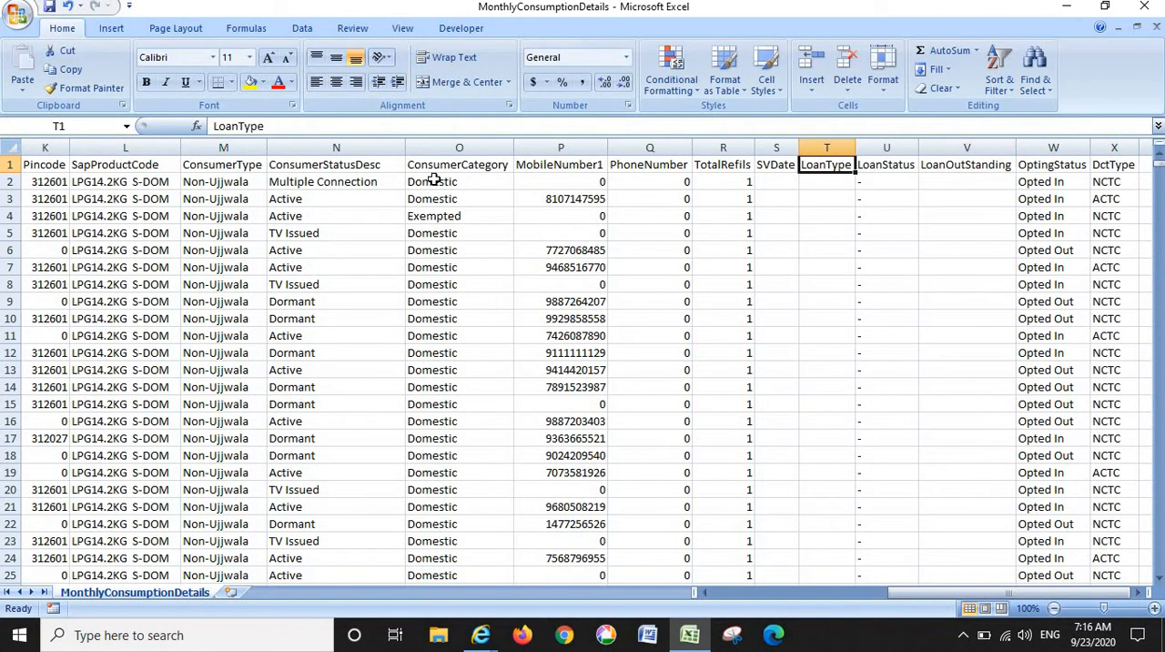
pyautogui.press('Right')
pyautogui.press('Right')
pyautogui.press('Right')
pyautogui.press('Right')
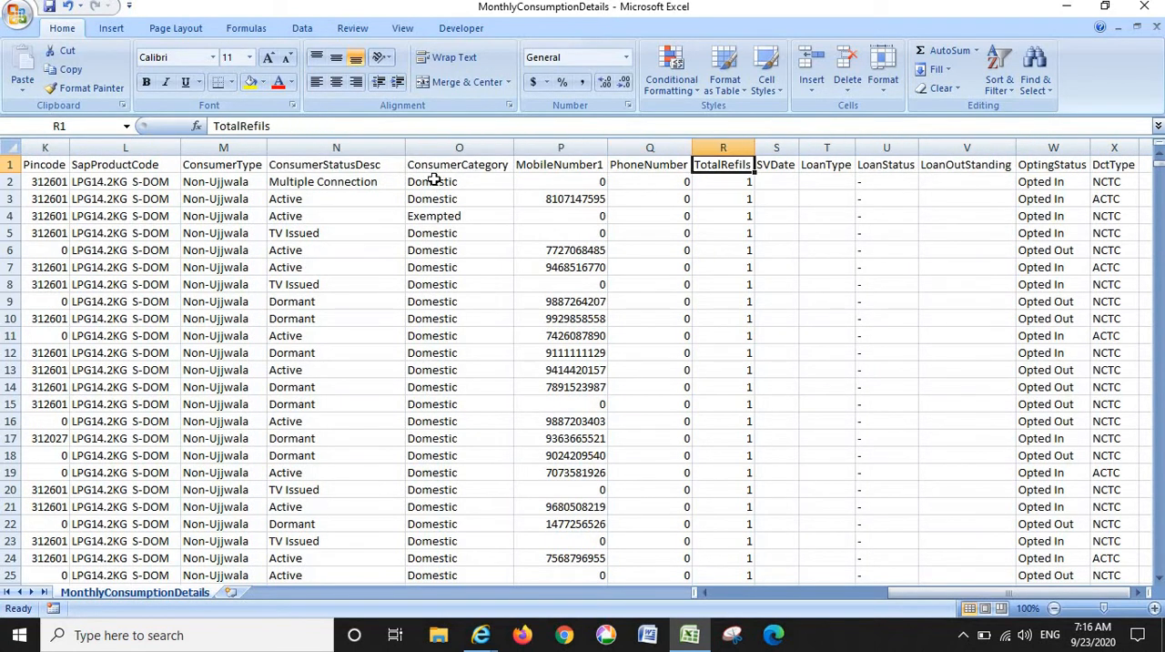
pyautogui.press('Left')
pyautogui.press('Left')
pyautogui.press('Left')
pyautogui.press('Left')
pyautogui.press('Left')
pyautogui.press('Left')
pyautogui.press('Left')
pyautogui.press('Left')
pyautogui.press('Left')
pyautogui.press('Left')
pyautogui.press('Left')
pyautogui.press('Left')
pyautogui.press('Left')
pyautogui.press('Left')
pyautogui.press('Left')
pyautogui.press('Left')
pyautogui.press('Left')
pyautogui.press('Right')
pyautogui.press('Right')
pyautogui.press('Right')
pyautogui.press('Right')
pyautogui.press('Right')
pyautogui.press('Right')
pyautogui.press('Right')
pyautogui.press('Right')
pyautogui.press('Right')
pyautogui.press('Right')
pyautogui.press('Right')
pyautogui.press('Right')
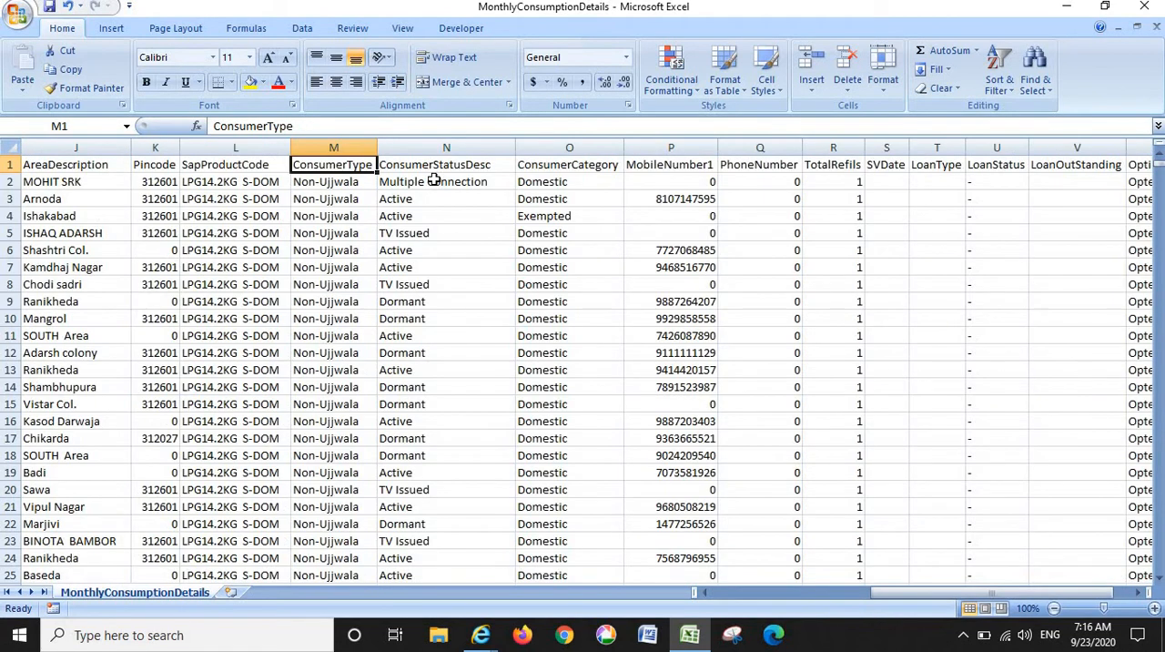
# - Move along the headers from ConsumerType to the TotalRefils column
pyautogui.press('Right')
pyautogui.press('Right')
pyautogui.press('Right')
pyautogui.press('Right')
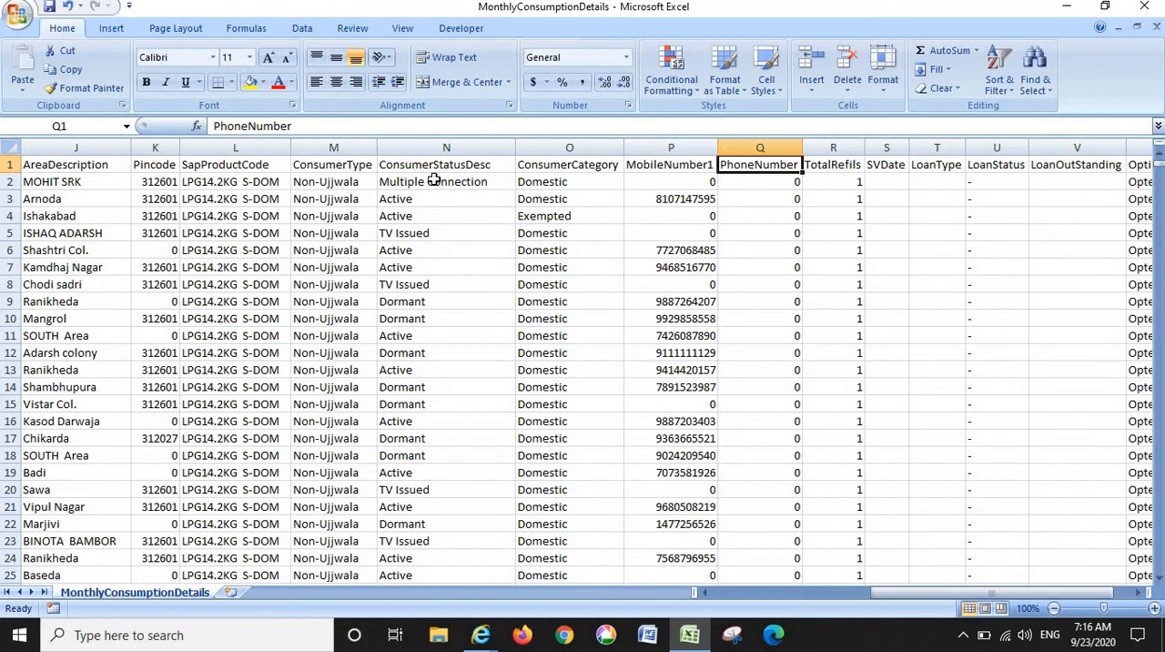
pyautogui.press('Right')
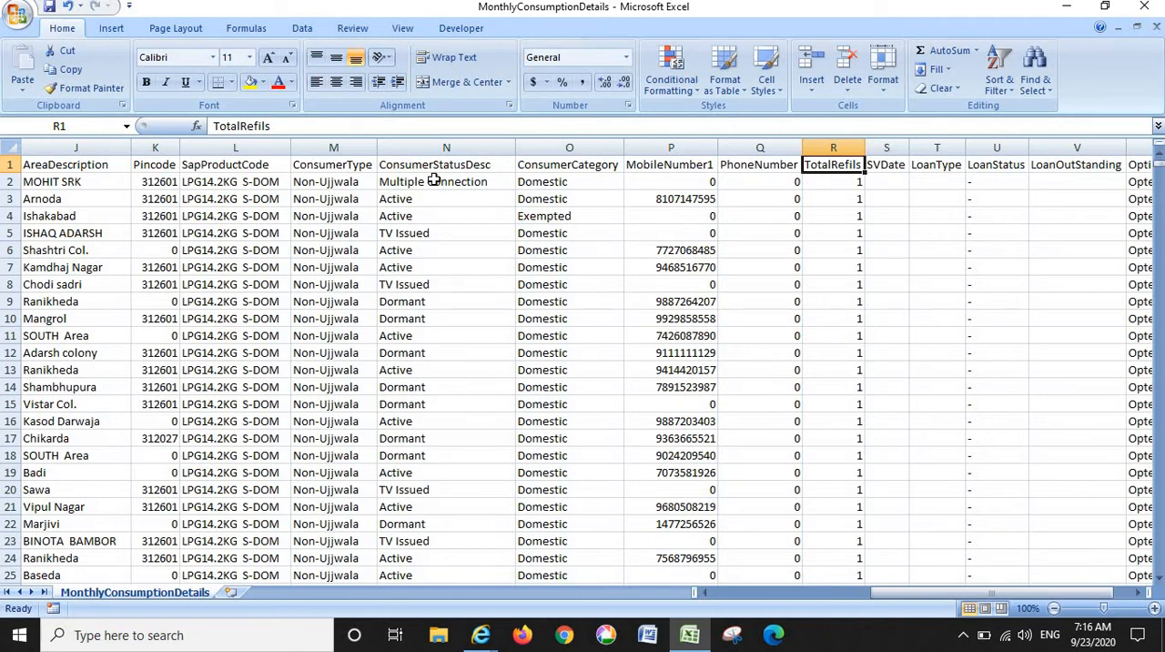
# - Check the TotalRefils values of the first records in rows 2 to 4
pyautogui.press('Down')
pyautogui.press('Down')
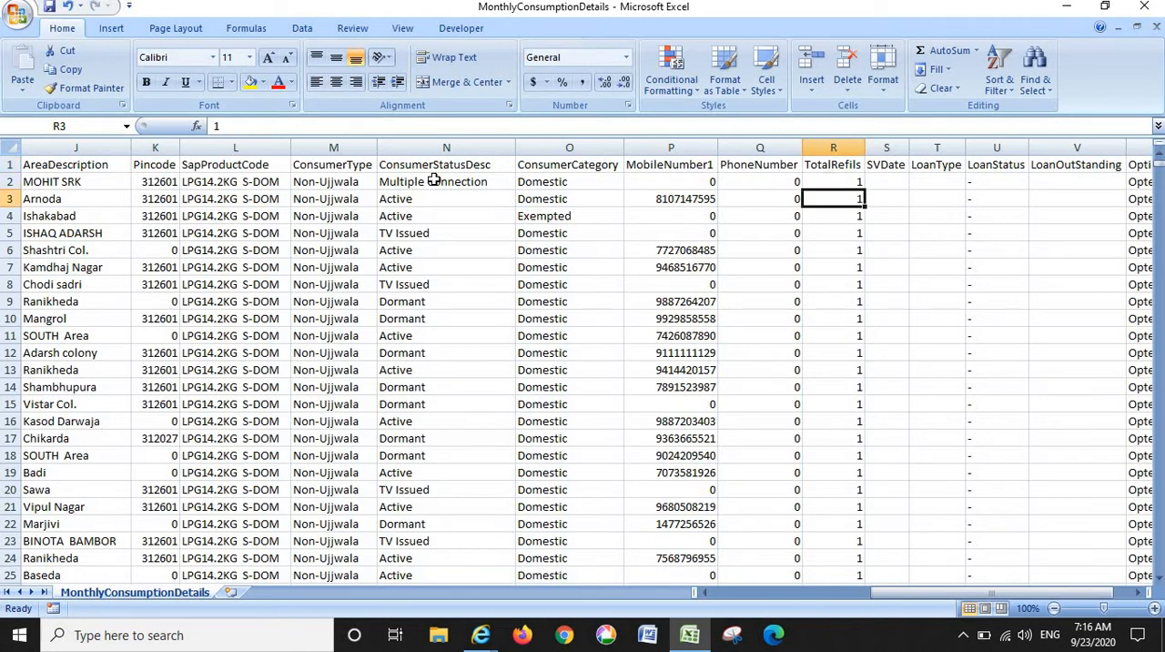
pyautogui.press('Up')
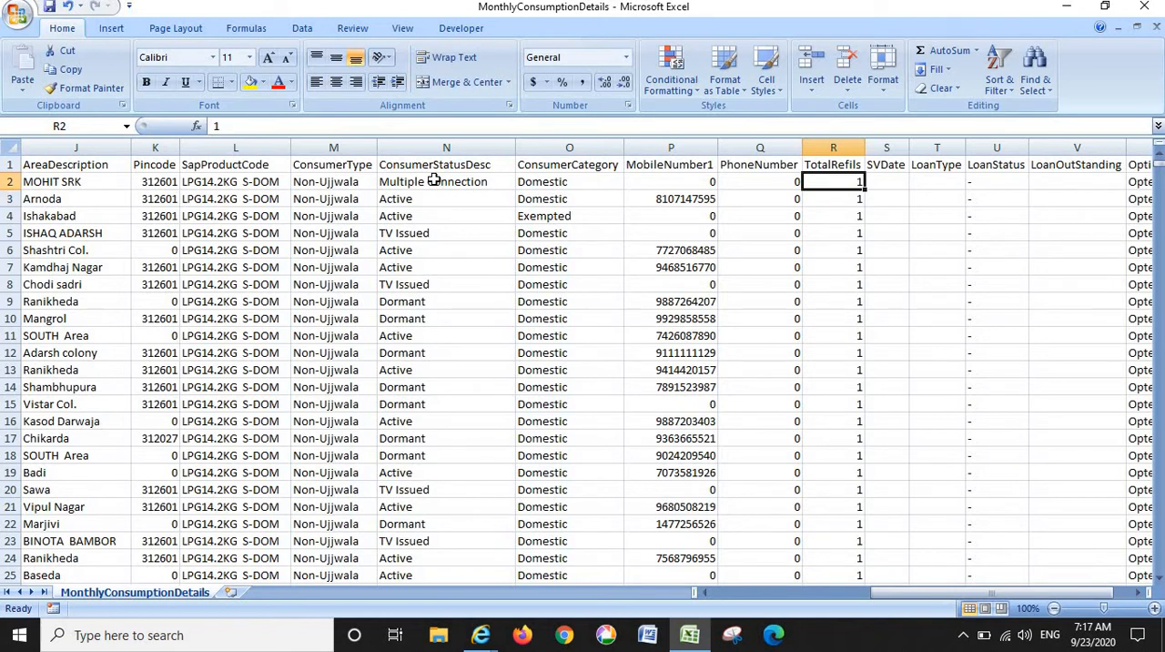
pyautogui.press('Down')
pyautogui.press('Down')
pyautogui.press('Down')
pyautogui.press('Down')
pyautogui.press('Down')
pyautogui.press('Down')
pyautogui.press('Down')
pyautogui.press('Up')
pyautogui.press('Up')
pyautogui.press('Up')
pyautogui.press('Up')
pyautogui.press('Up')
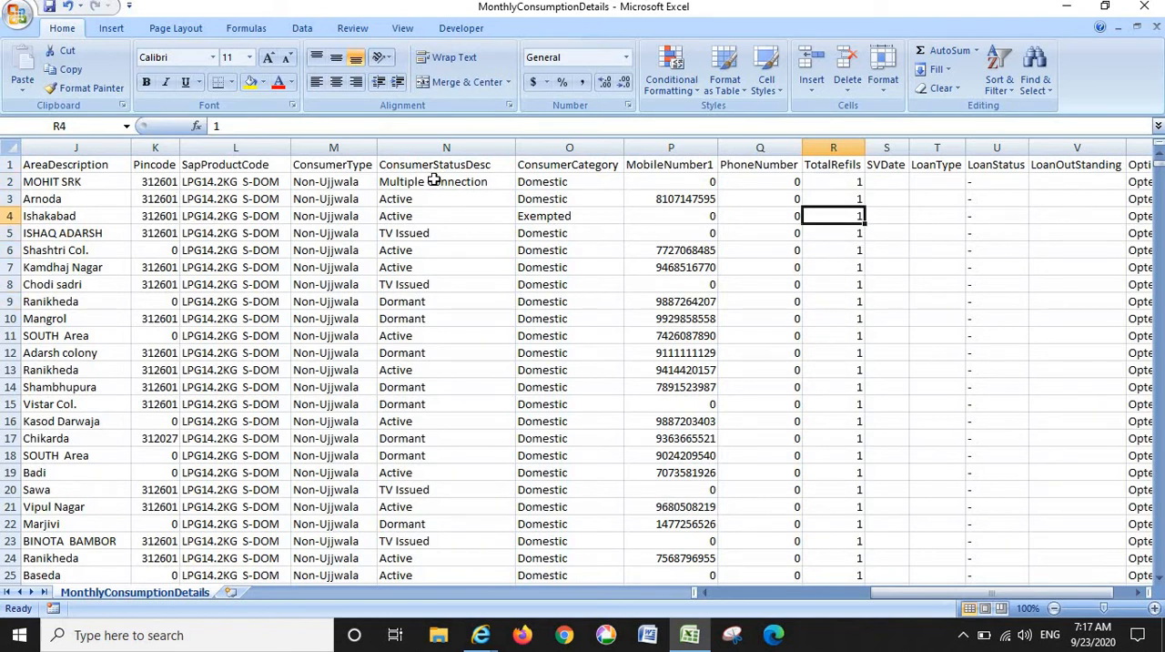
# - Turn on column filters for the header row, starting from the ConsumerCategory header
pyautogui.click(578, 164)
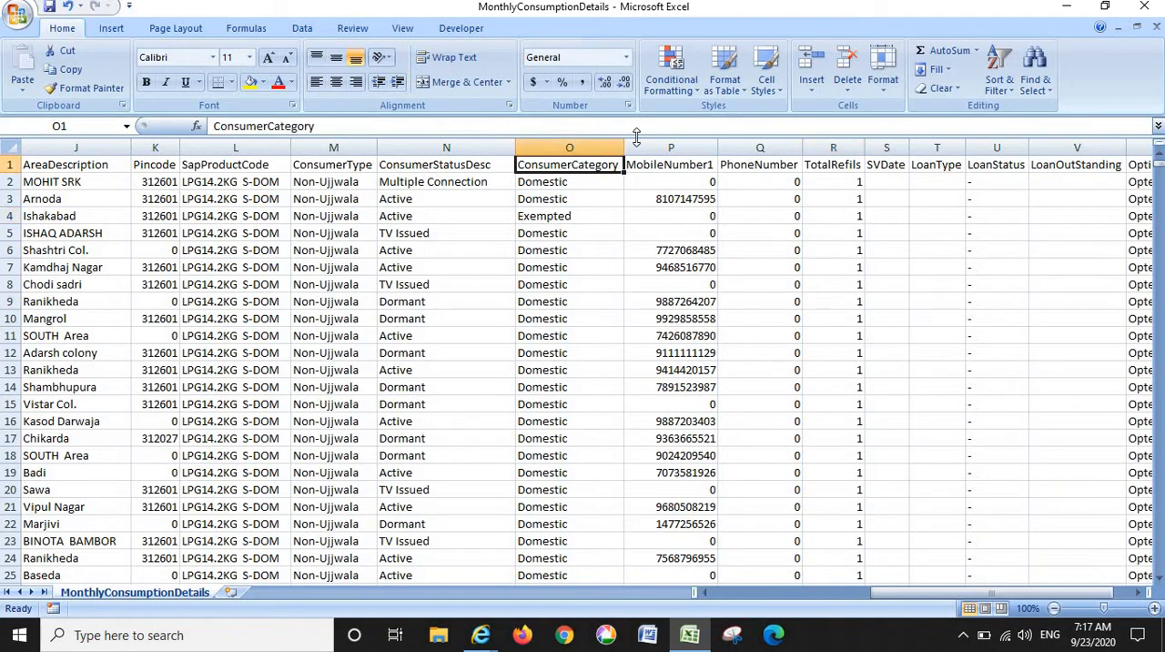
pyautogui.click(994, 80)
pyautogui.click(1006, 192)
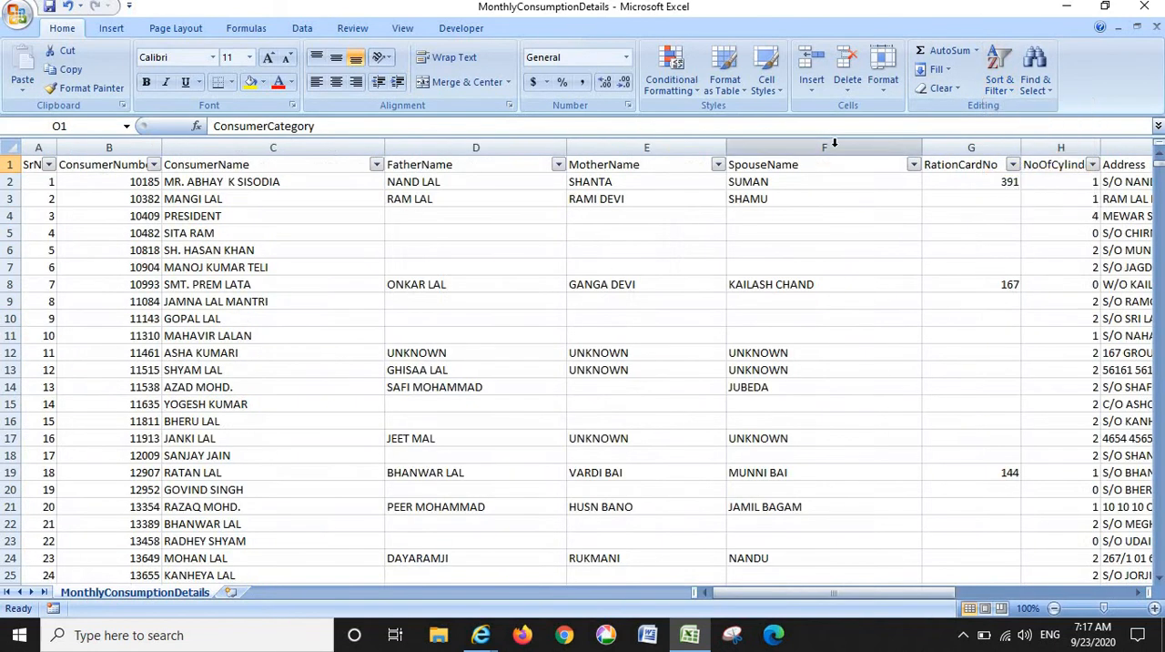
# - Filter the ConsumerCategory column to show only Domestic records
pyautogui.click(947, 166)
pyautogui.press('Right')
pyautogui.press('Right')
pyautogui.press('Right')
pyautogui.press('Right')
pyautogui.press('Right')
pyautogui.press('Right')
pyautogui.press('Right')
pyautogui.press('Right')
pyautogui.press('Right')
pyautogui.press('Right')
pyautogui.press('Right')
pyautogui.press('Right')
pyautogui.press('Right')
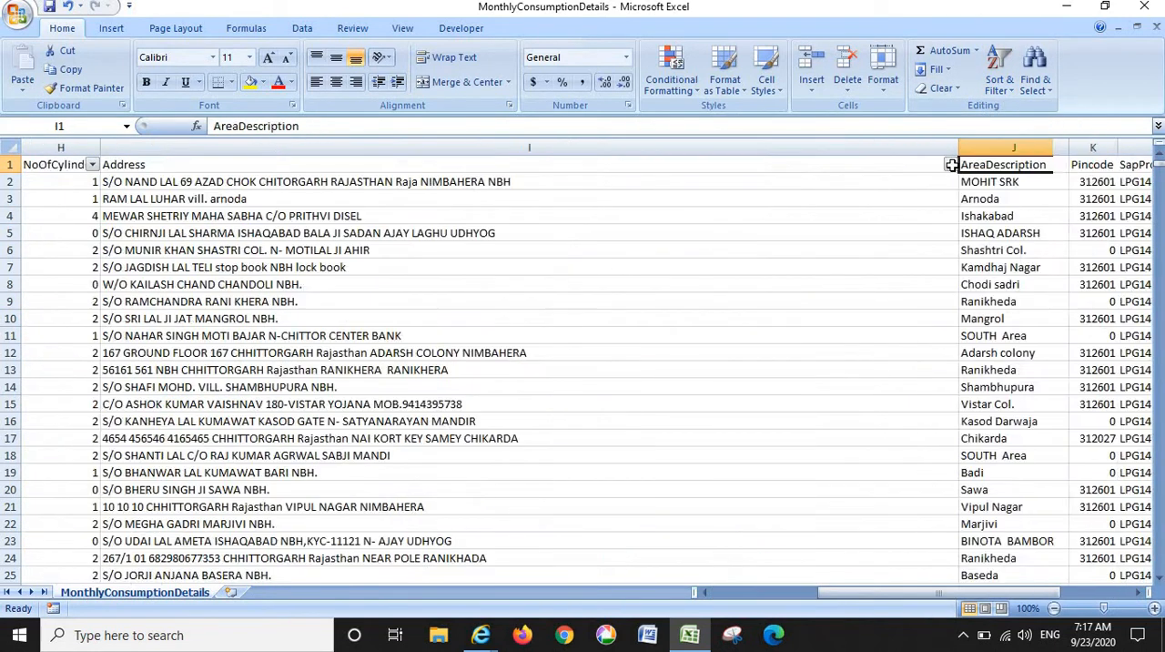
pyautogui.press('Left')
pyautogui.press('Left')
pyautogui.press('Left')
pyautogui.press('Left')
pyautogui.press('Left')
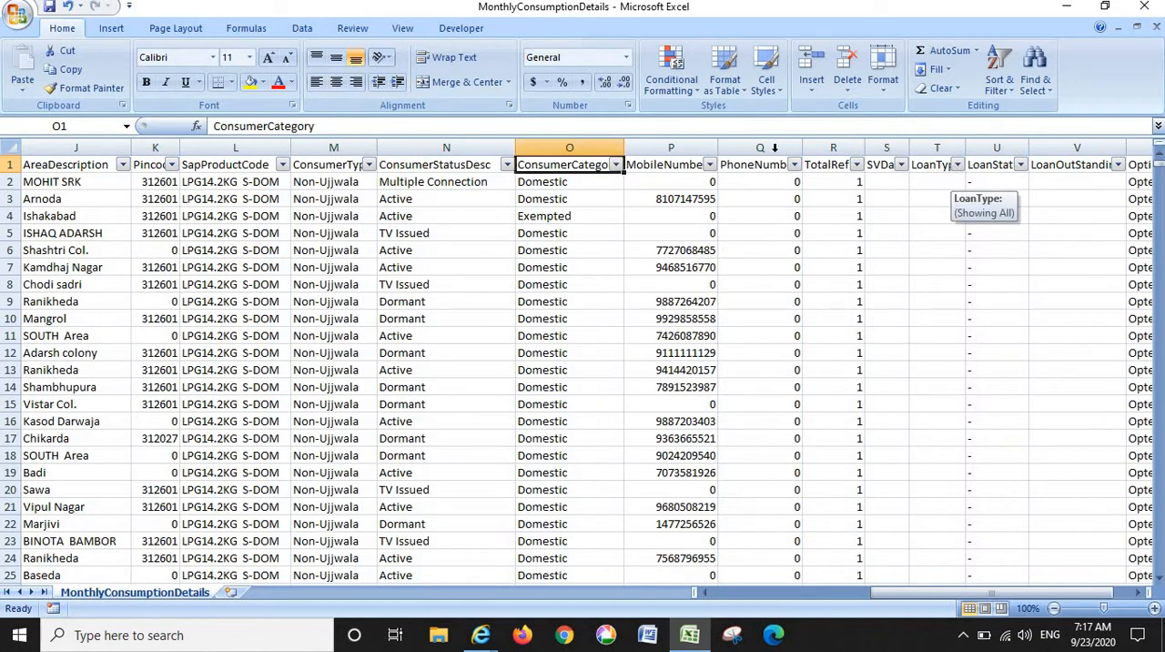
pyautogui.click(616, 164)
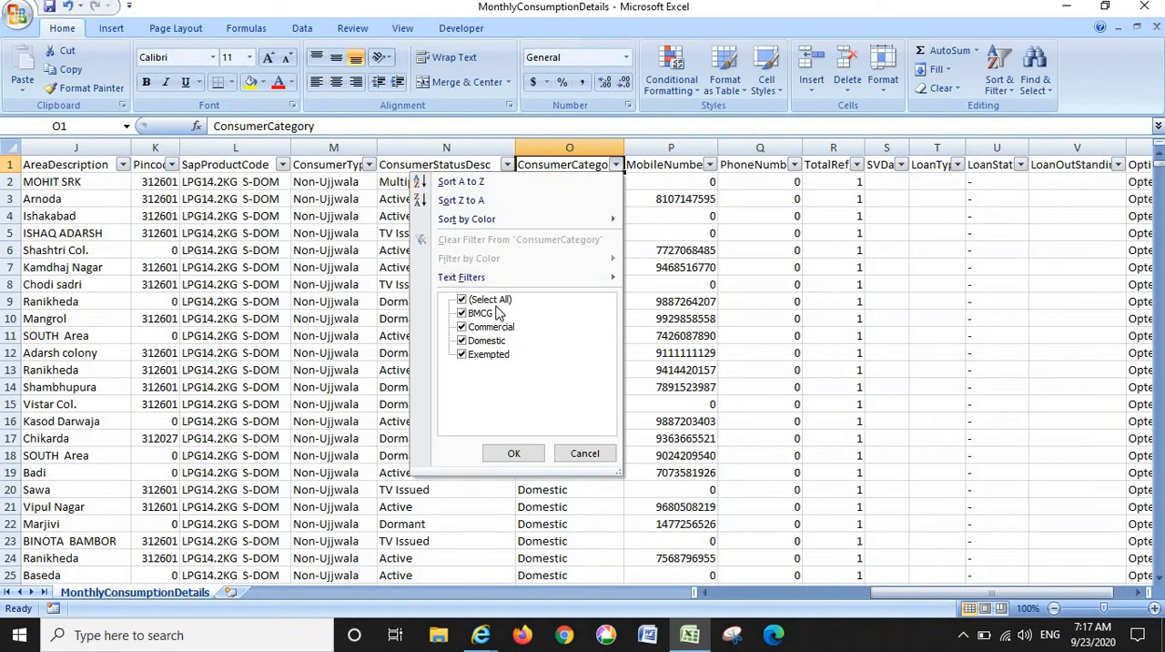
pyautogui.click(492, 300)
pyautogui.click(491, 341)
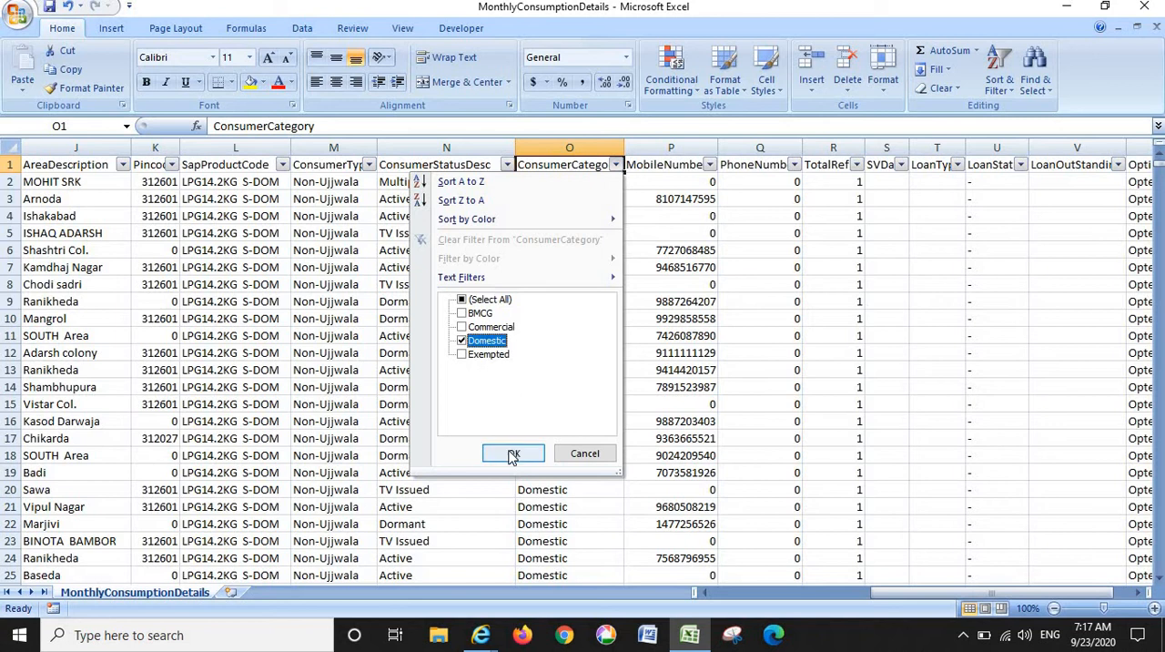
pyautogui.click(513, 453)
pyautogui.click(709, 271)
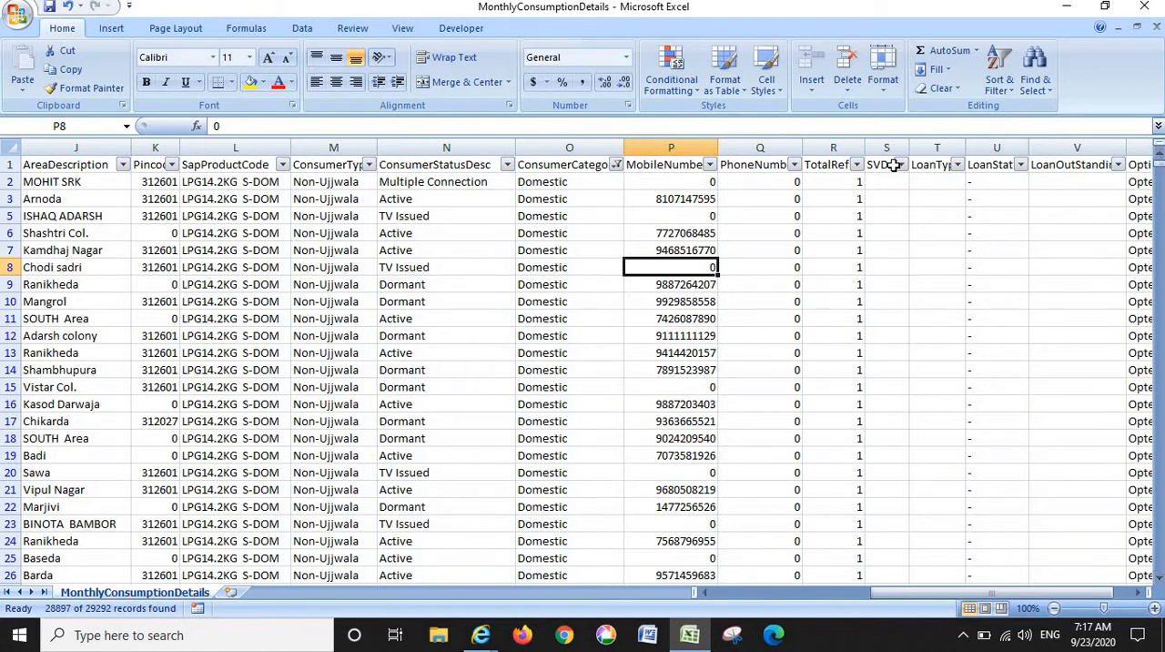
# - Review the TotalRefils values at the end of the filtered list, highlighting rows 29226 to 29229
pyautogui.click(859, 150)
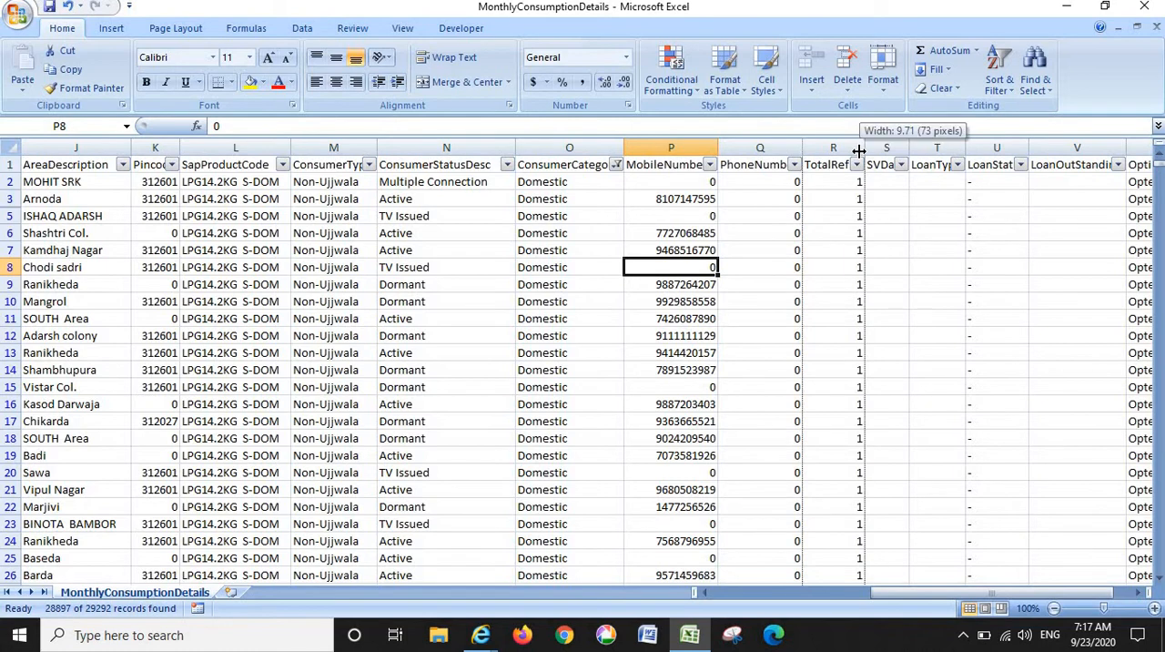
pyautogui.moveTo(1162, 172); pyautogui.dragTo(1162, 492)
pyautogui.moveTo(1161, 419); pyautogui.dragTo(1161, 575)
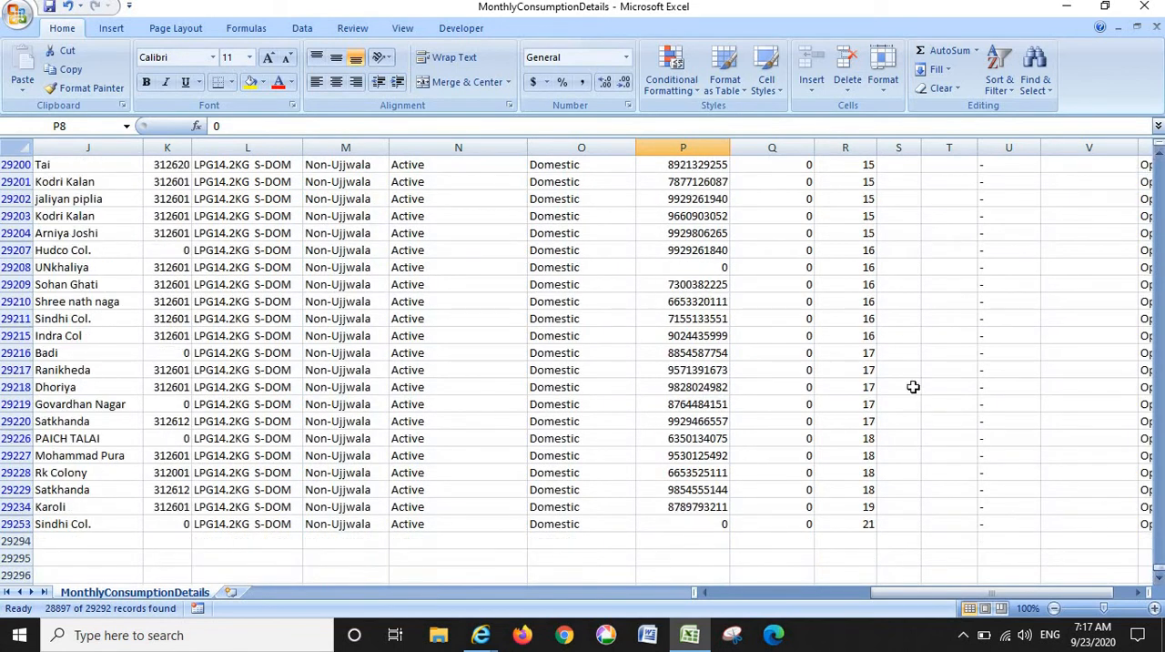
pyautogui.moveTo(871, 441); pyautogui.dragTo(976, 494)
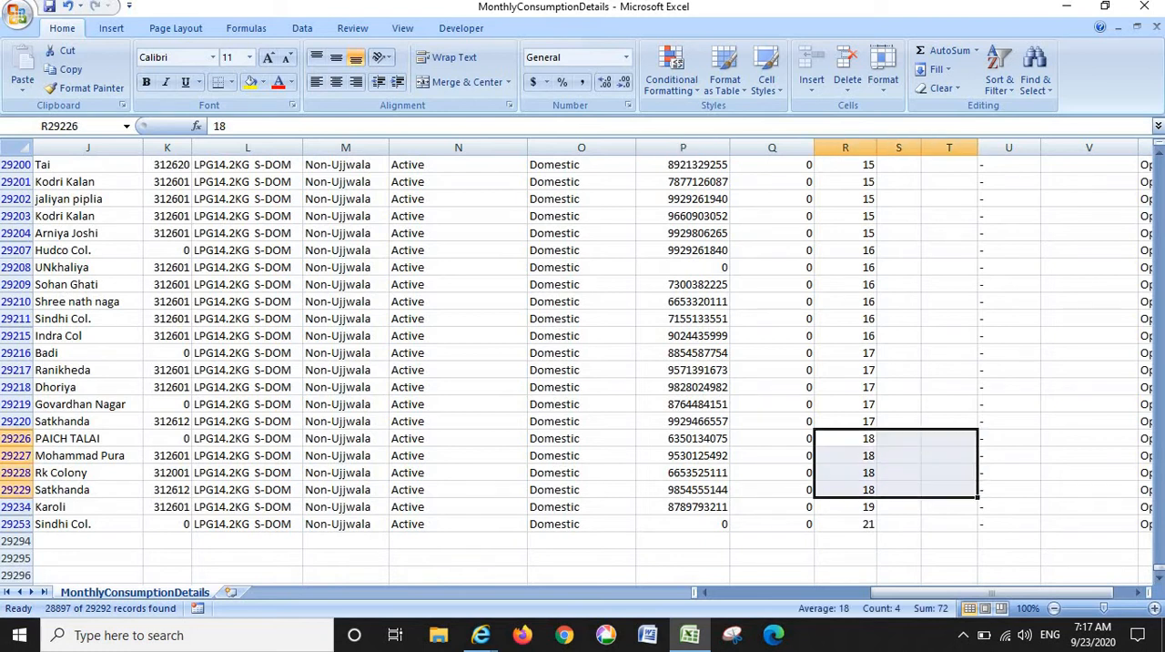
# - Check the TotalRefils values in the earlier rows 29137 to 29139 and in row 29165
pyautogui.click(1161, 397)
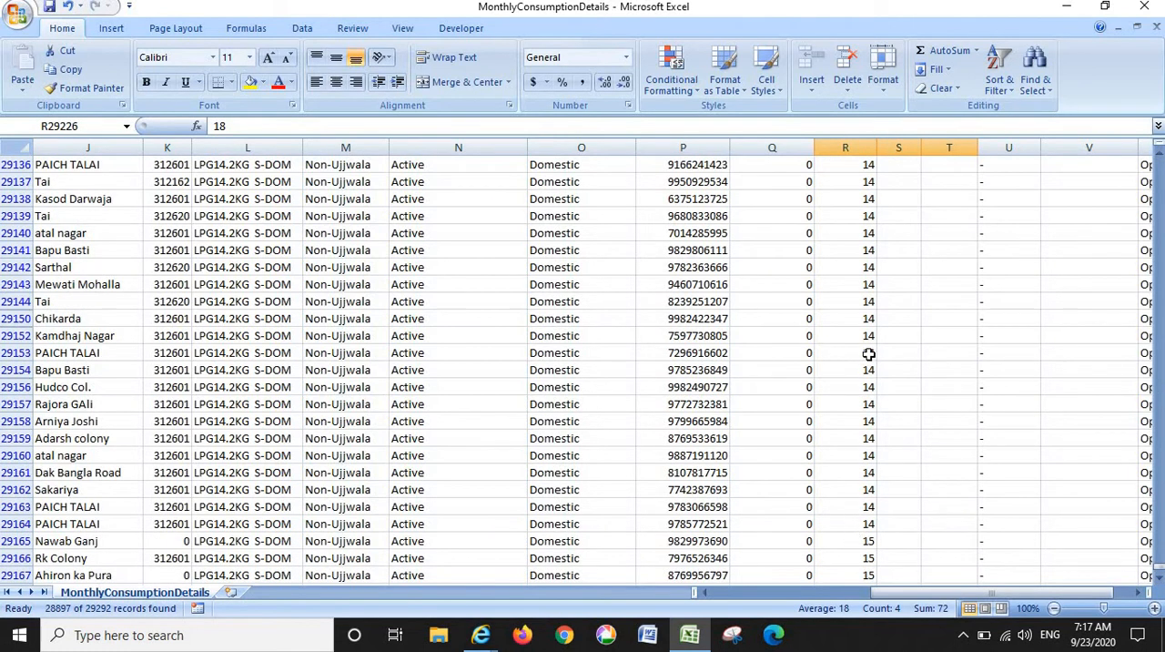
pyautogui.click(859, 197)
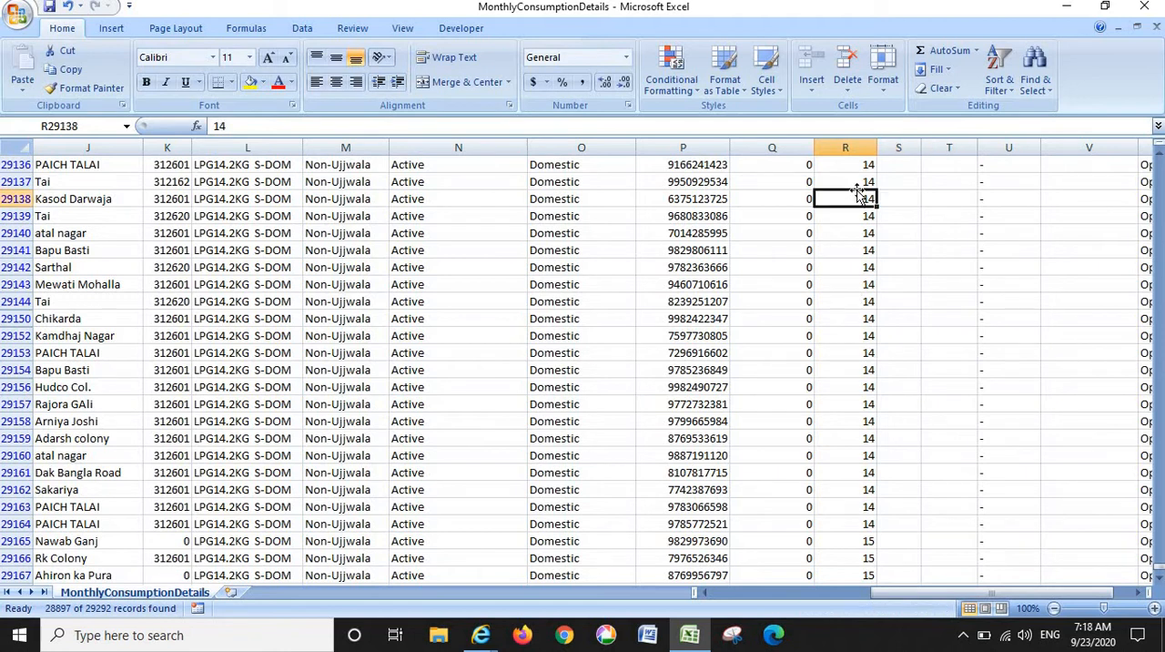
pyautogui.click(859, 182)
pyautogui.click(856, 213)
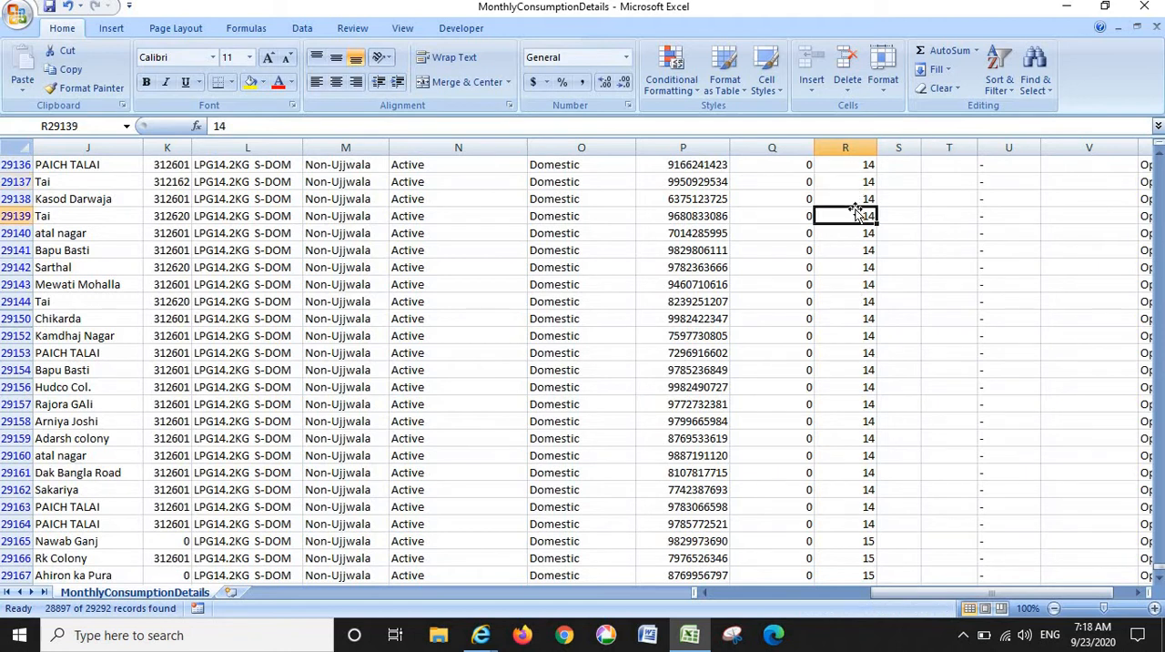
pyautogui.click(856, 184)
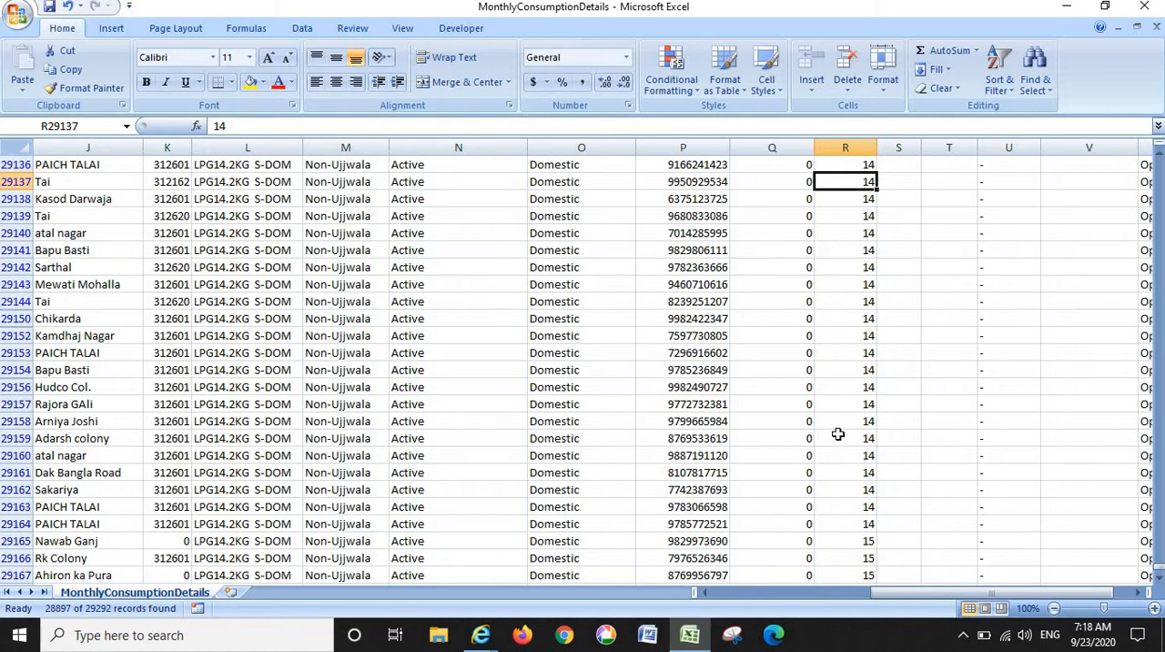
pyautogui.click(845, 538)
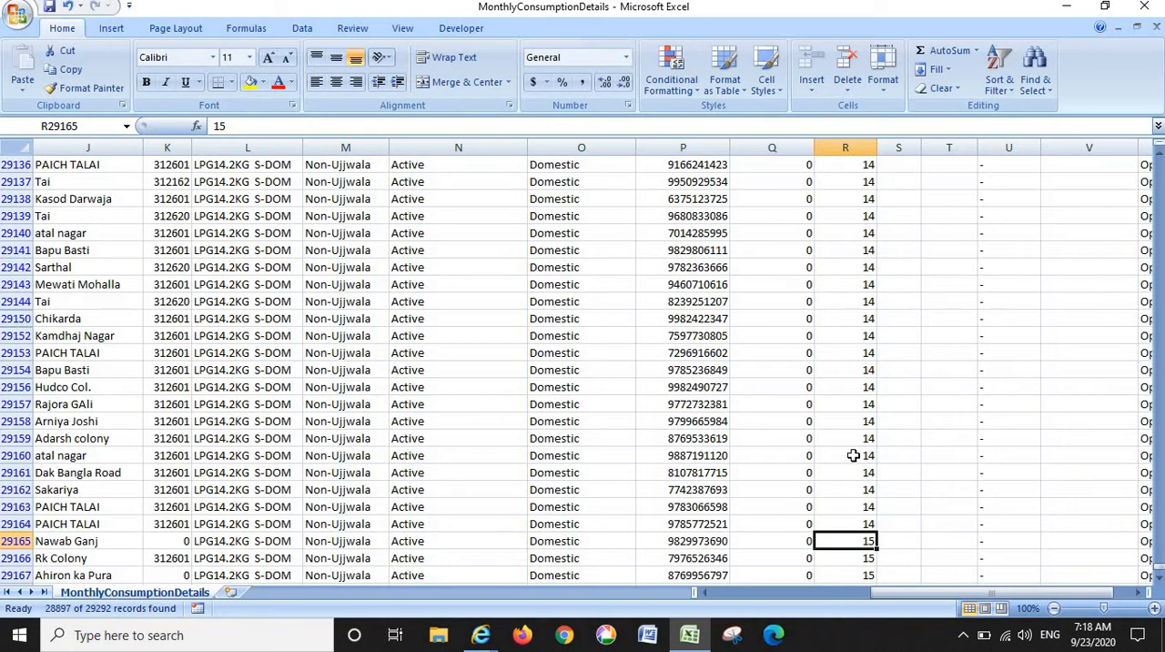
# - Go down the TotalRefils column from row 29154 to row 29165 and compare the values
pyautogui.click(854, 368)
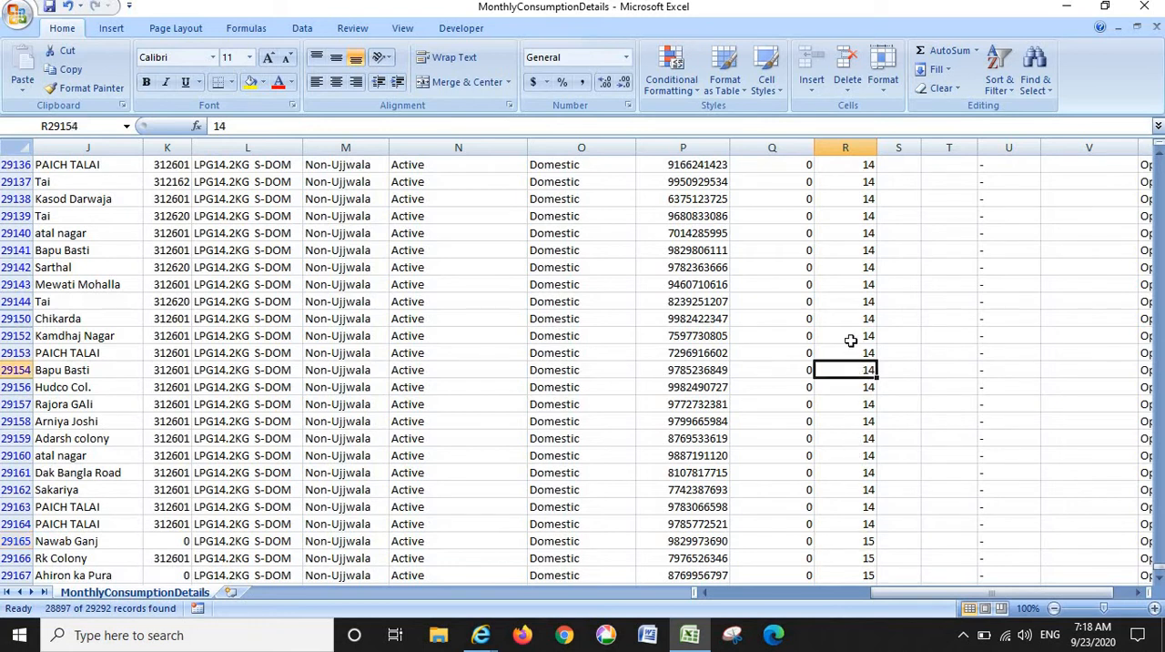
pyautogui.click(846, 386)
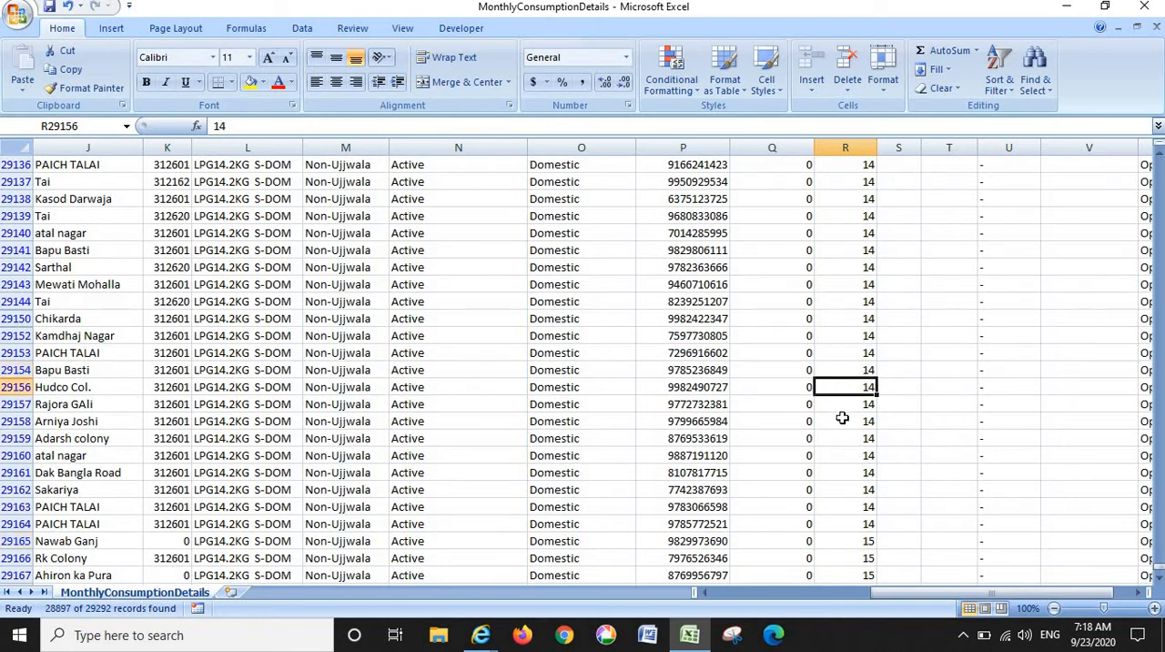
pyautogui.moveTo(849, 420); pyautogui.dragTo(843, 452)
pyautogui.click(843, 456)
pyautogui.click(844, 472)
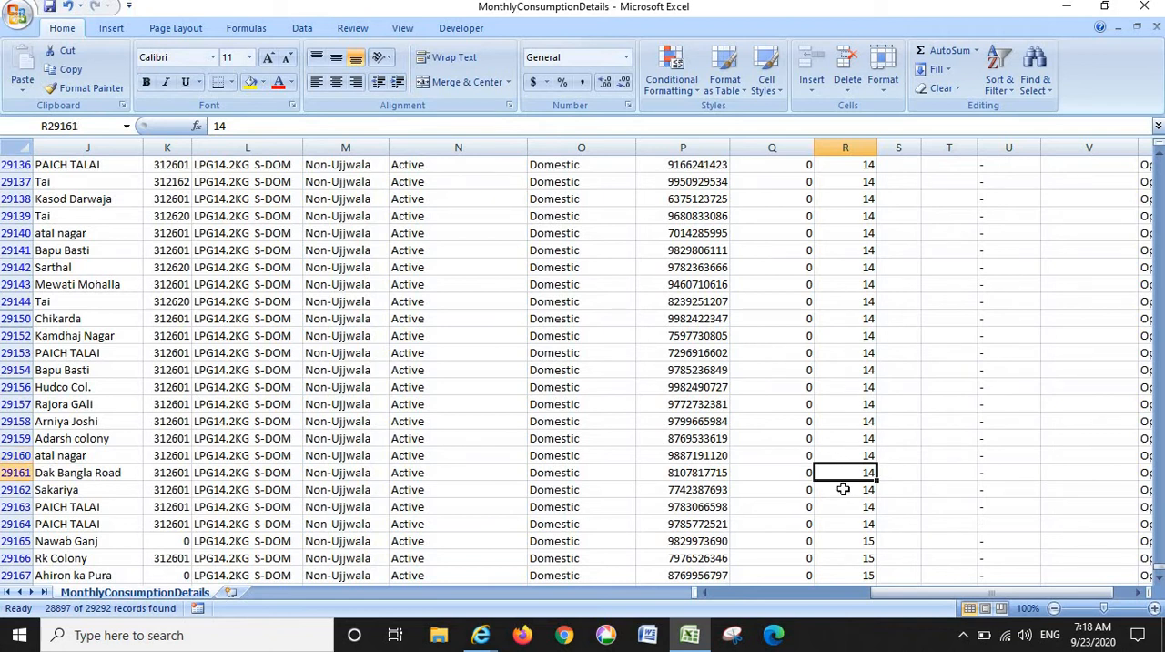
pyautogui.click(843, 540)
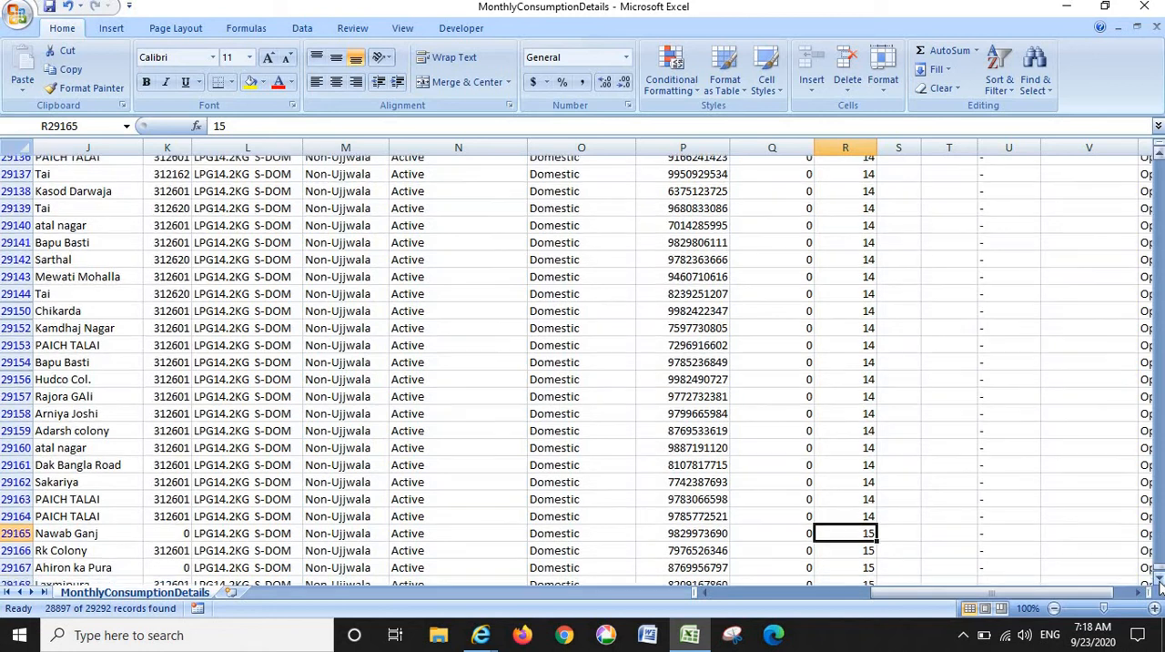
pyautogui.click(1159, 579)
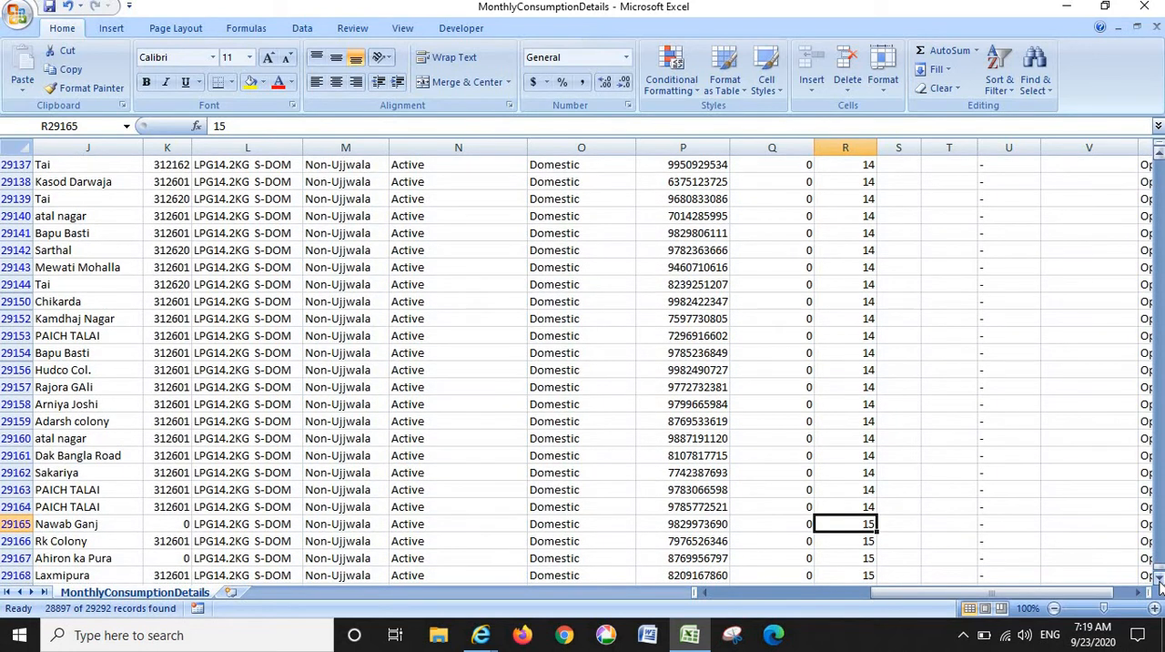
# - Check the OptingStatus values in column W from row 29164 up to row 29142
pyautogui.click(1089, 503)
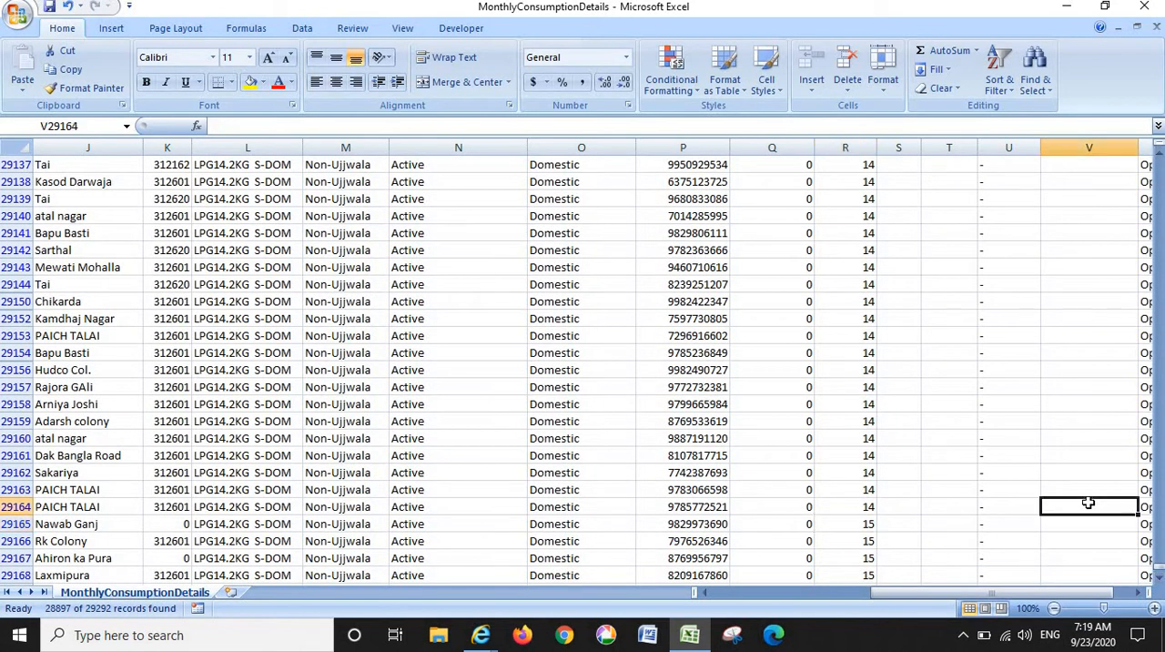
pyautogui.press('Right')
pyautogui.press('Left')
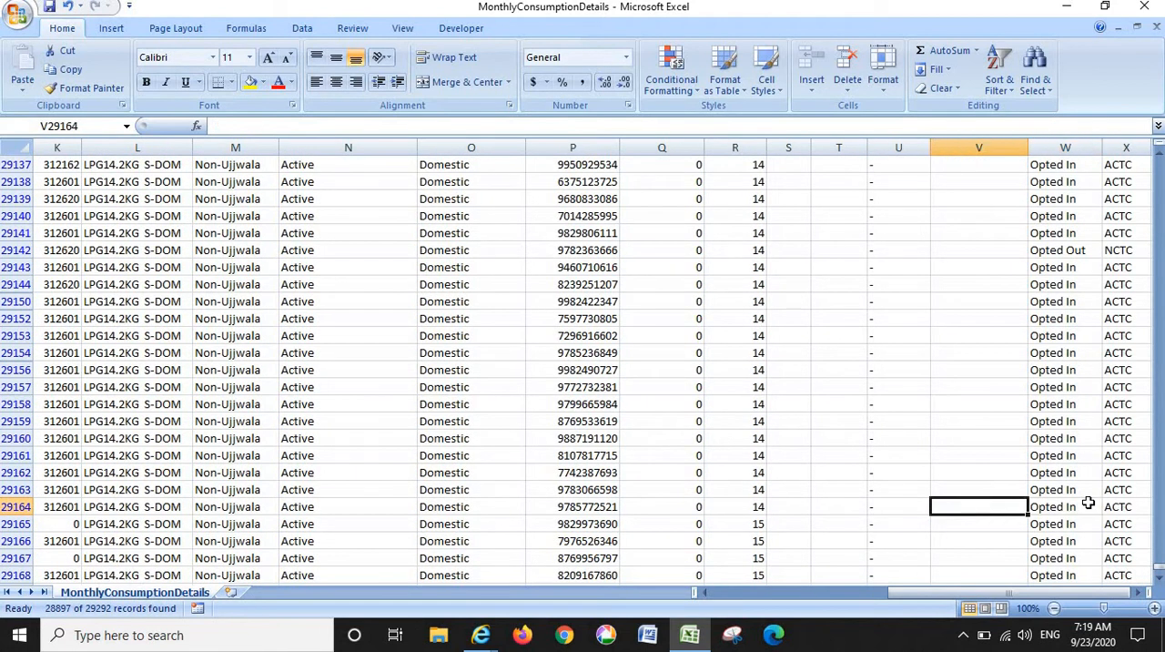
pyautogui.press('Right')
pyautogui.press('Up')
pyautogui.press('Up')
pyautogui.press('Up')
pyautogui.press('Up')
pyautogui.press('Up')
pyautogui.press('Up')
pyautogui.press('Up')
pyautogui.press('Up')
pyautogui.press('Up')
pyautogui.press('Up')
pyautogui.press('Up')
pyautogui.press('Up')
pyautogui.press('Up')
pyautogui.press('Up')
pyautogui.press('Up')
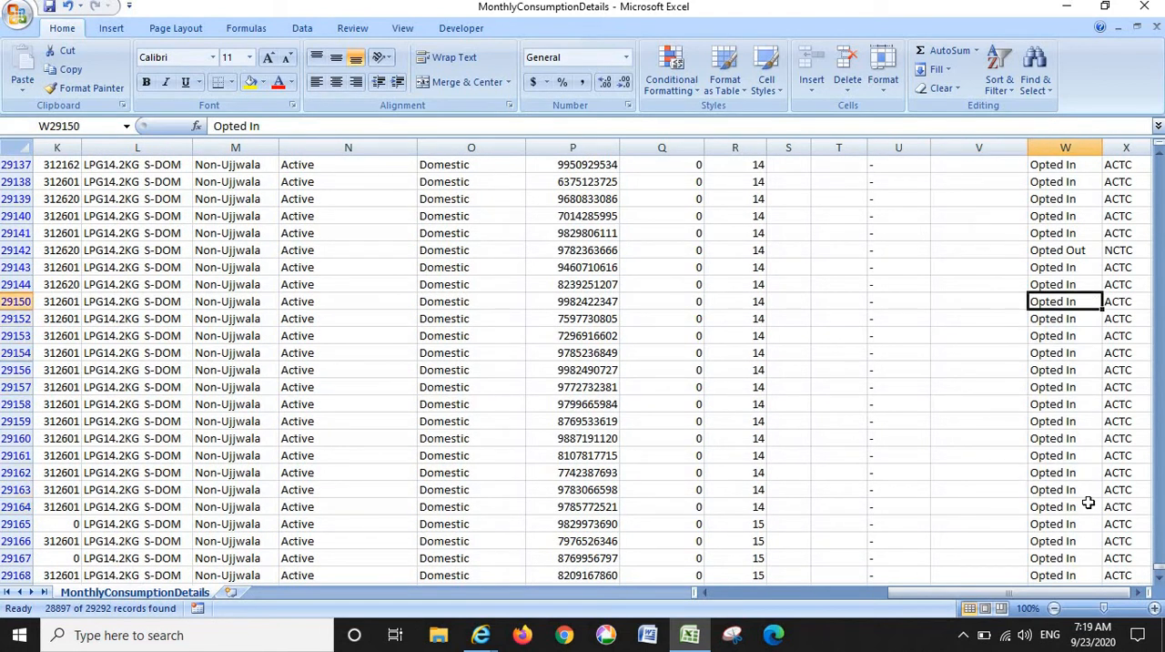
pyautogui.press('Left')
pyautogui.press('Left')
pyautogui.press('Right')
pyautogui.press('Right')
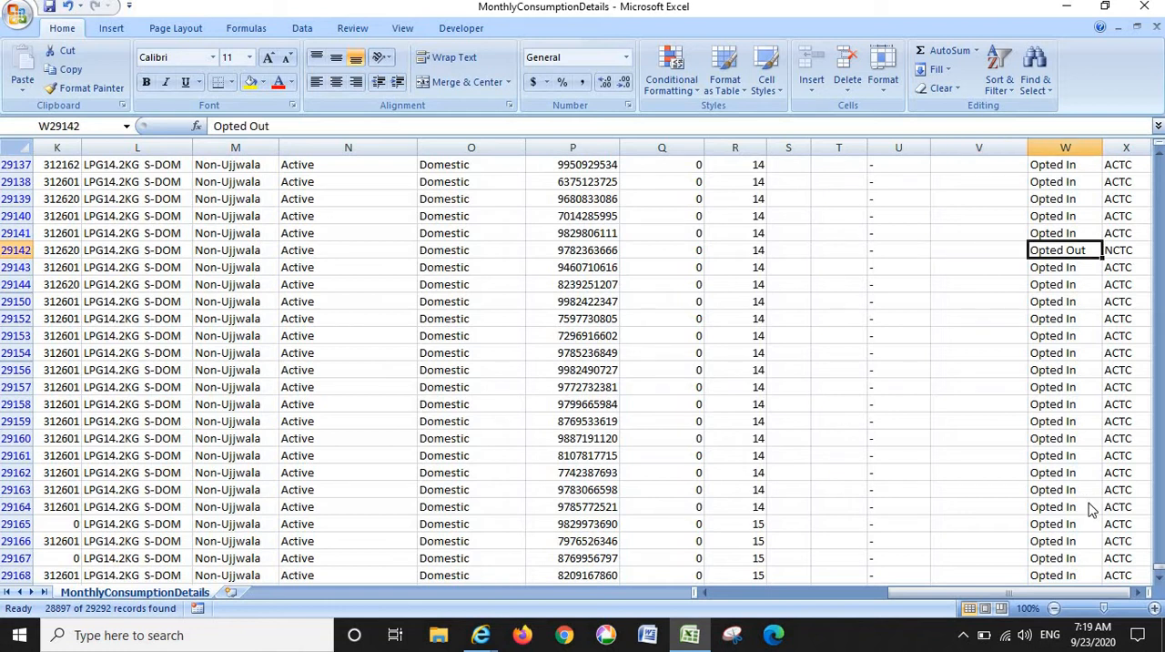
# - Look across row 29142 from OptingStatus back to its TotalRefils value
pyautogui.press('Left')
pyautogui.press('Left')
pyautogui.press('Left')
pyautogui.press('Left')
pyautogui.press('Left')
pyautogui.press('Left')
pyautogui.press('Right')
pyautogui.press('Right')
pyautogui.press('Right')
pyautogui.press('Right')
pyautogui.press('Right')
pyautogui.press('Right')
pyautogui.press('Left')
pyautogui.press('Left')
pyautogui.press('Left')
pyautogui.press('Left')
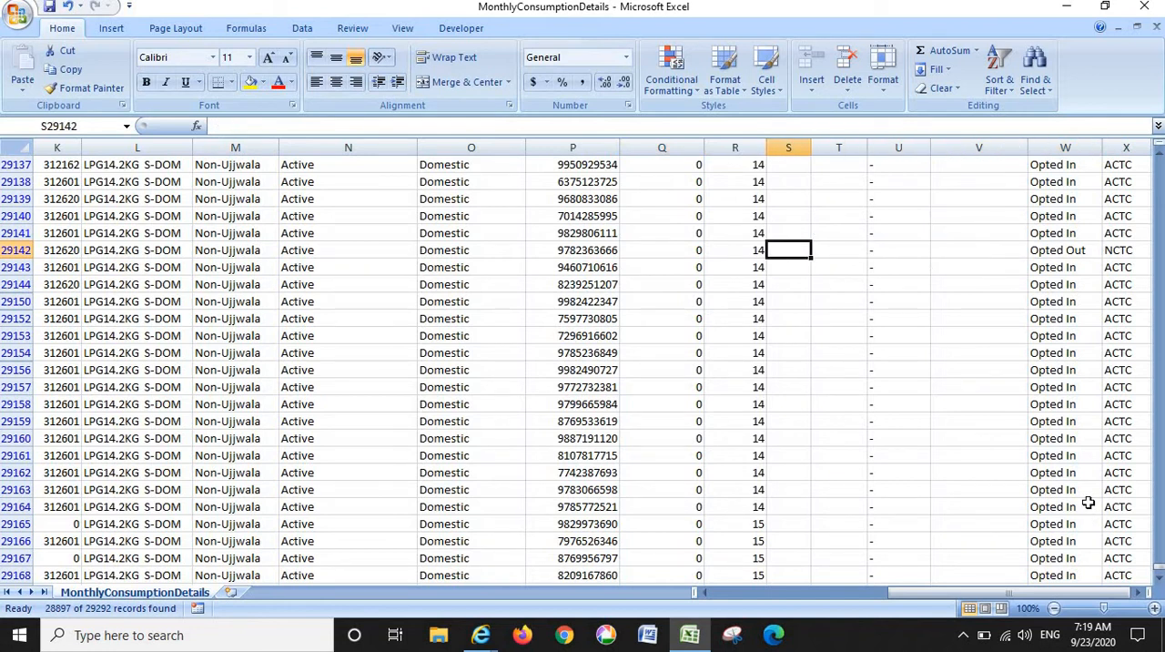
pyautogui.press('Left')
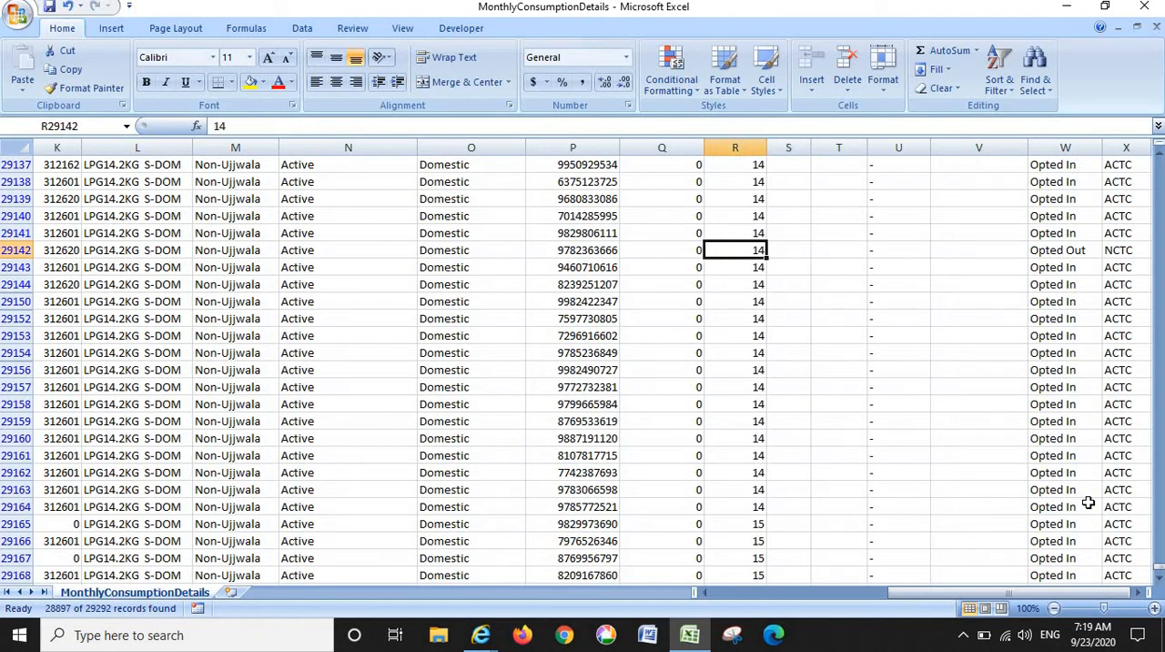
# - Look back and forth between the TotalRefils and LoanStatus columns in row 29142
pyautogui.press('Right')
pyautogui.press('Right')
pyautogui.press('Right')
pyautogui.press('Right')
pyautogui.press('Right')
pyautogui.press('Left')
pyautogui.press('Left')
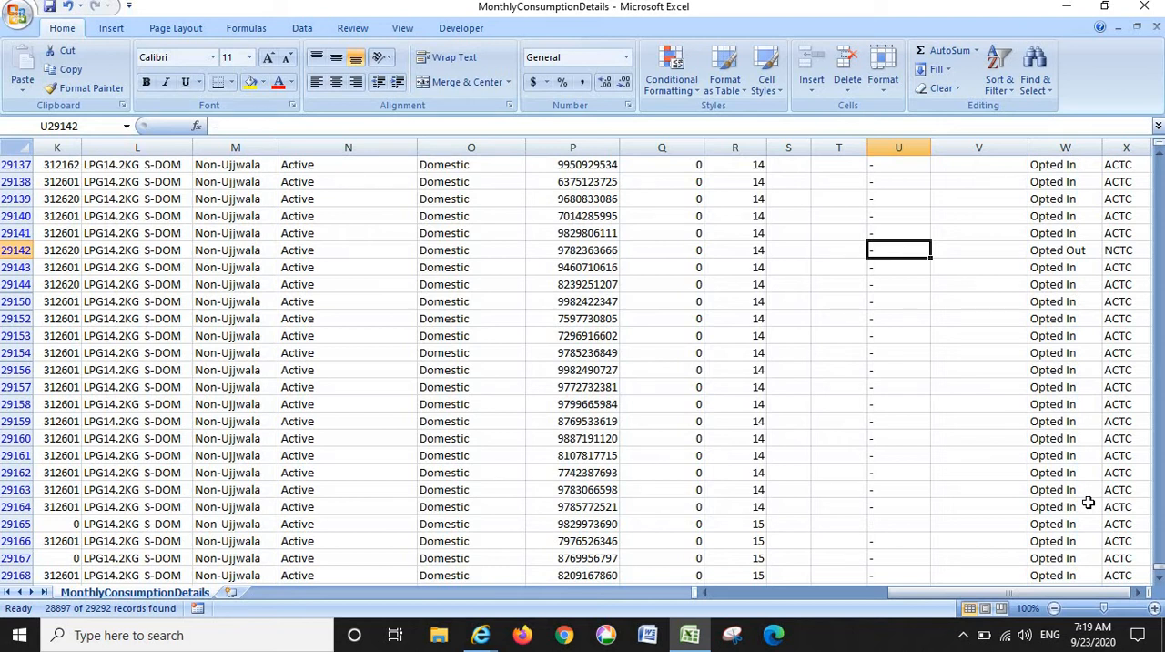
pyautogui.press('Left')
pyautogui.press('Left')
pyautogui.press('Left')
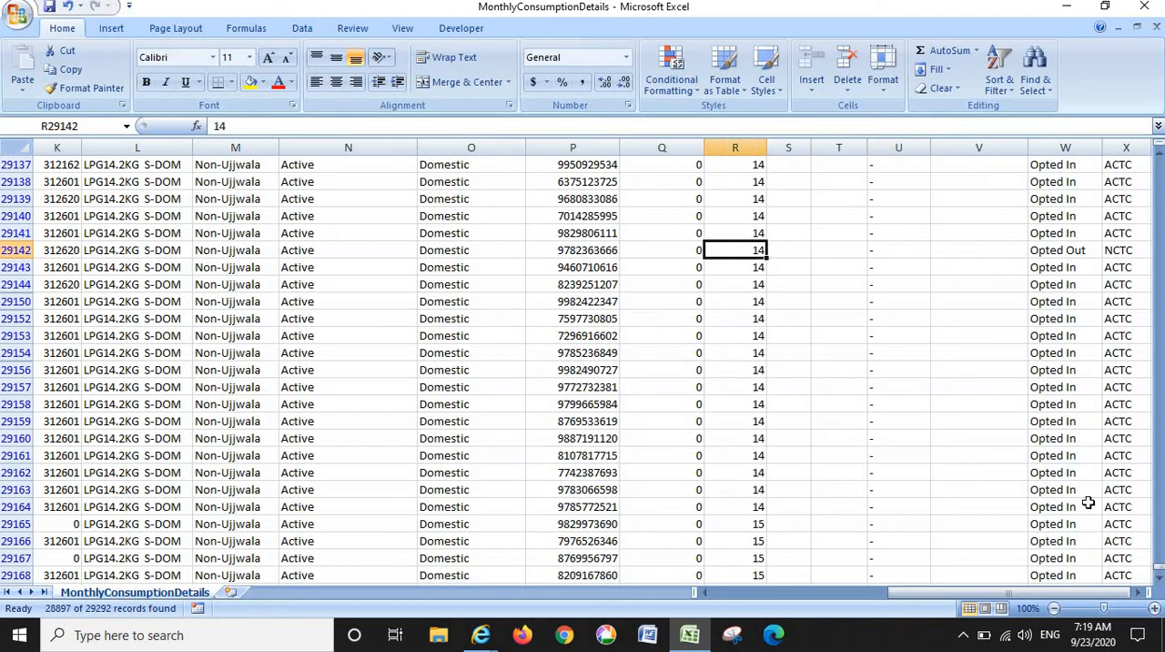
pyautogui.press('Right')
pyautogui.press('Right')
pyautogui.press('Right')
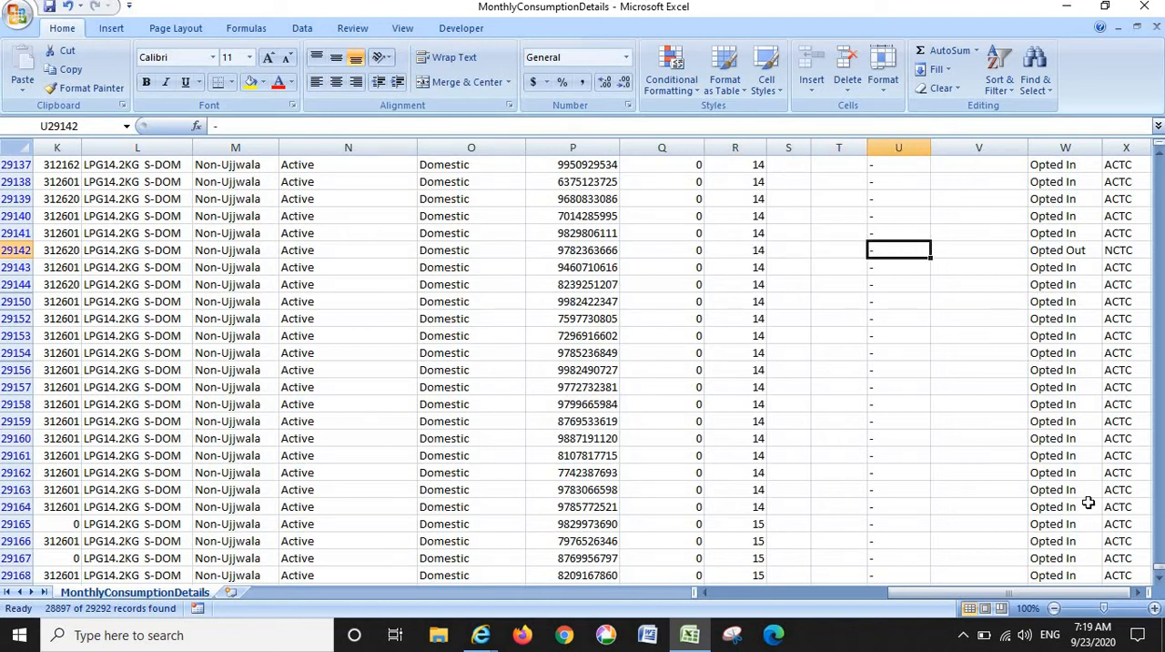
pyautogui.press('Left')
pyautogui.press('Left')
pyautogui.press('Left')
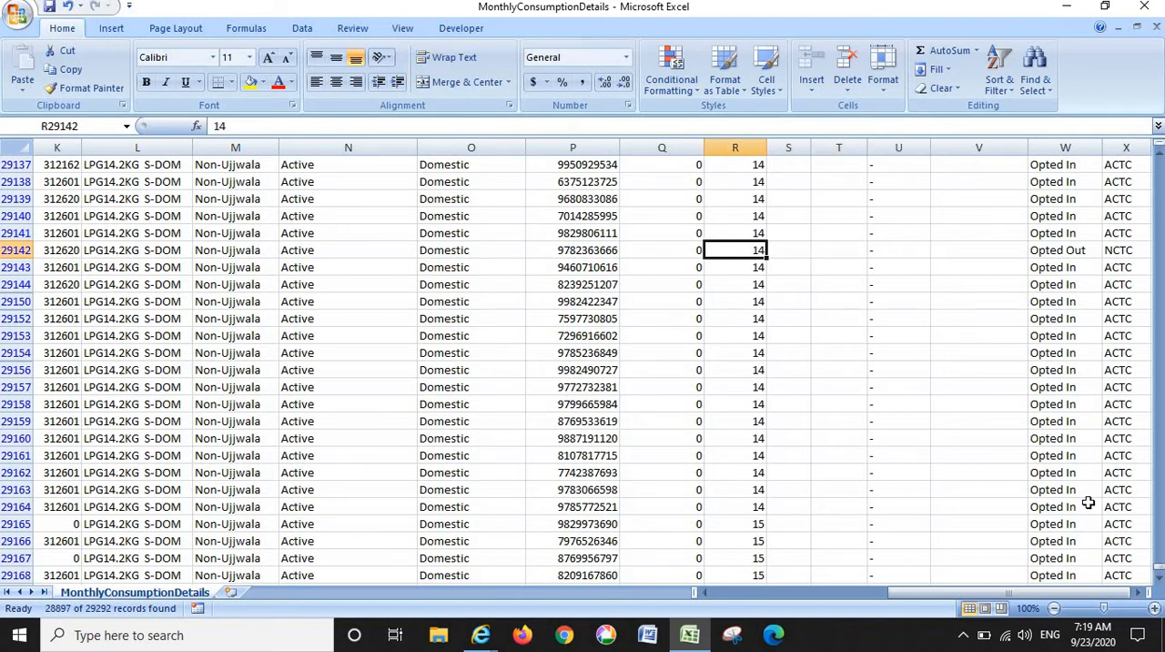
pyautogui.press('Right')
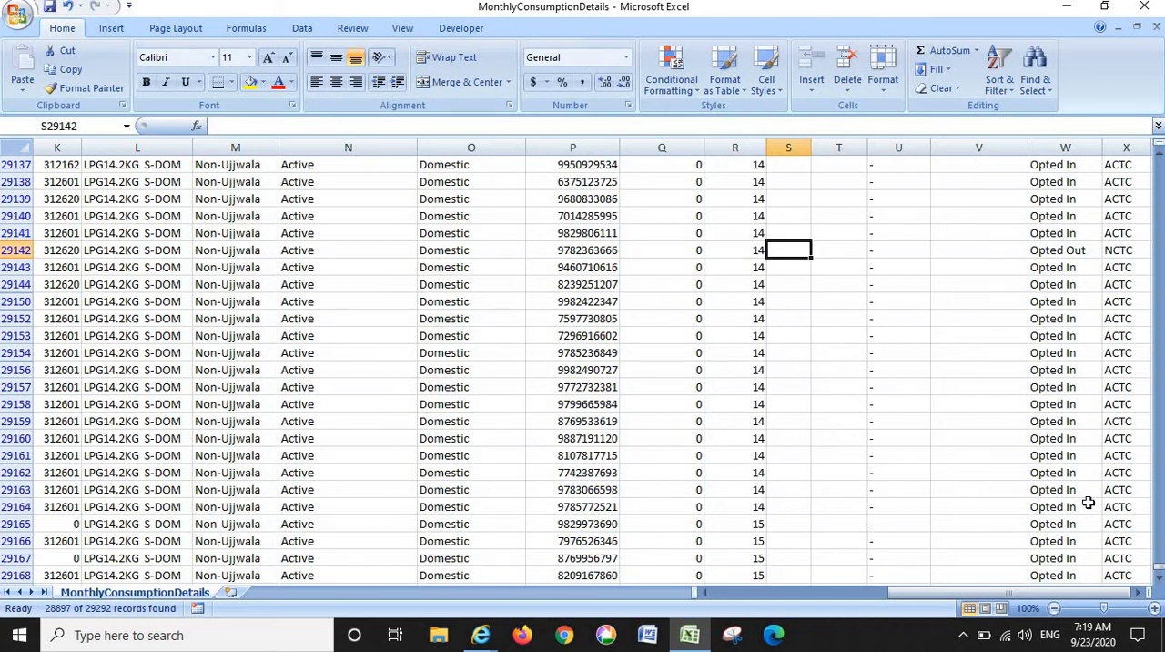
pyautogui.press('Right')
pyautogui.press('Left')
# - Review the TotalRefils values down column R to row 29168
pyautogui.press('Left')
pyautogui.press('Right')
pyautogui.press('Right')
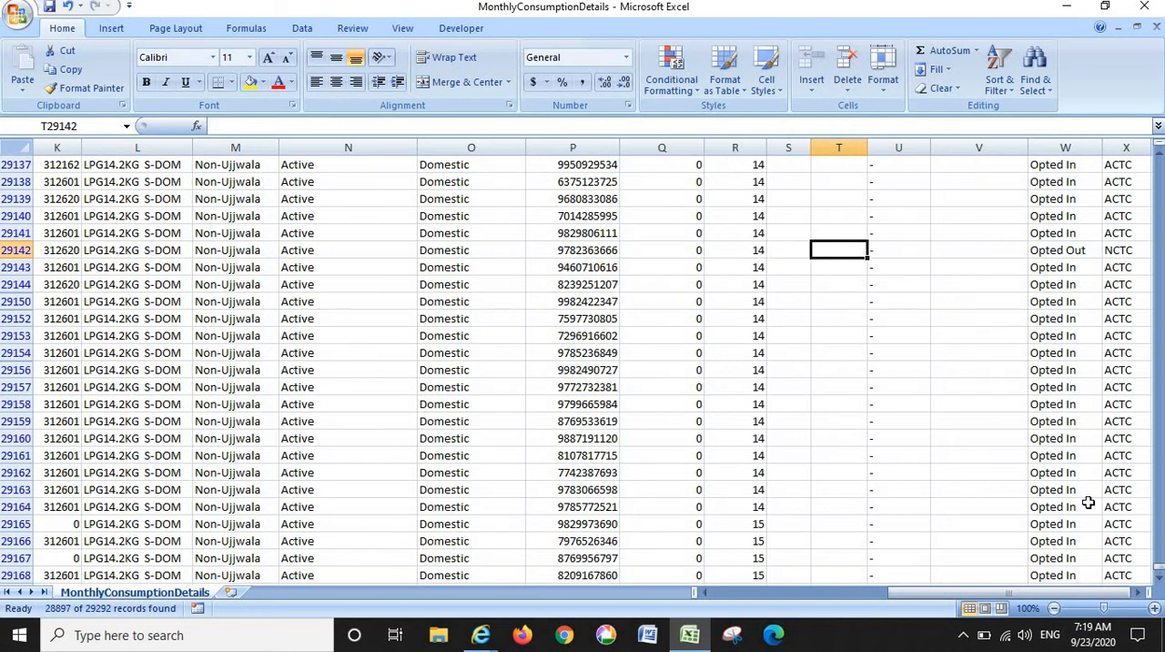
pyautogui.press('Down')
pyautogui.press('Down')
pyautogui.press('Left')
pyautogui.press('Left')
pyautogui.press('Down')
pyautogui.press('Down')
pyautogui.press('Down')
pyautogui.press('Down')
pyautogui.press('Down')
pyautogui.press('Down')
pyautogui.press('Down')
pyautogui.press('Down')
pyautogui.press('Down')
pyautogui.press('Down')
pyautogui.press('Down')
pyautogui.press('Down')
pyautogui.press('Down')
pyautogui.press('Down')
pyautogui.press('Down')
pyautogui.press('Down')
pyautogui.press('Down')
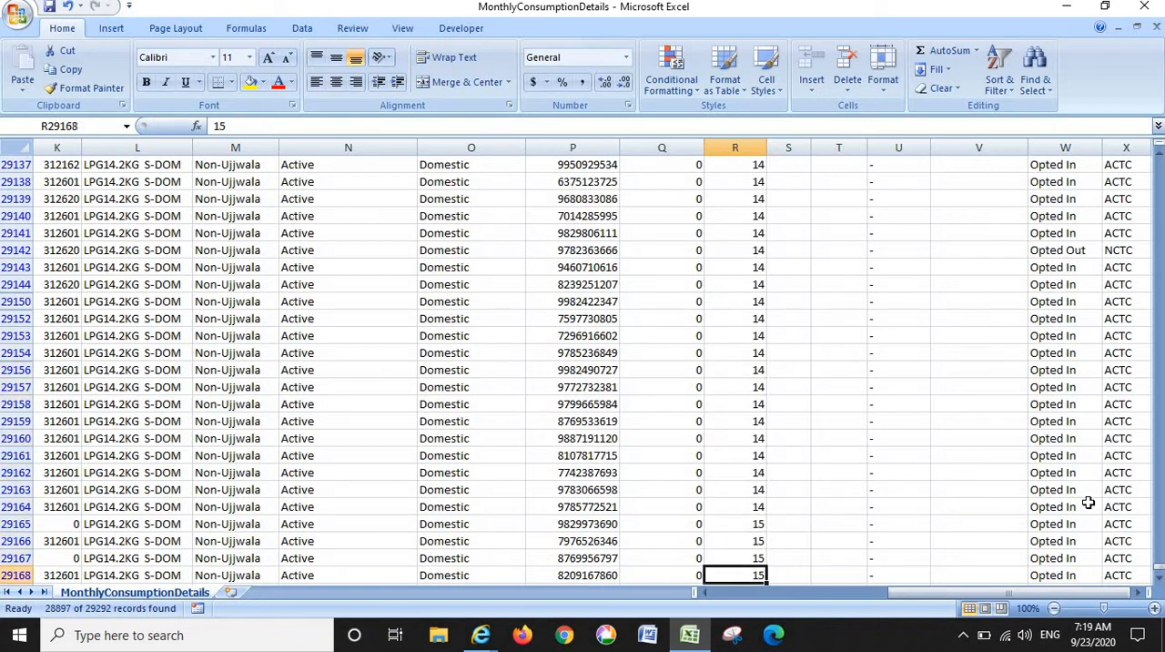
# - Recheck the TotalRefils values further up the column around rows 29144 and 29150
pyautogui.press('Up')
pyautogui.press('Up')
pyautogui.press('Up')
pyautogui.press('Up')
pyautogui.press('Up')
pyautogui.press('Up')
pyautogui.press('Up')
pyautogui.press('Up')
pyautogui.press('Up')
pyautogui.press('Up')
pyautogui.press('Up')
pyautogui.press('Up')
pyautogui.press('Up')
pyautogui.press('Up')
pyautogui.press('Up')
pyautogui.press('Up')
pyautogui.press('Up')
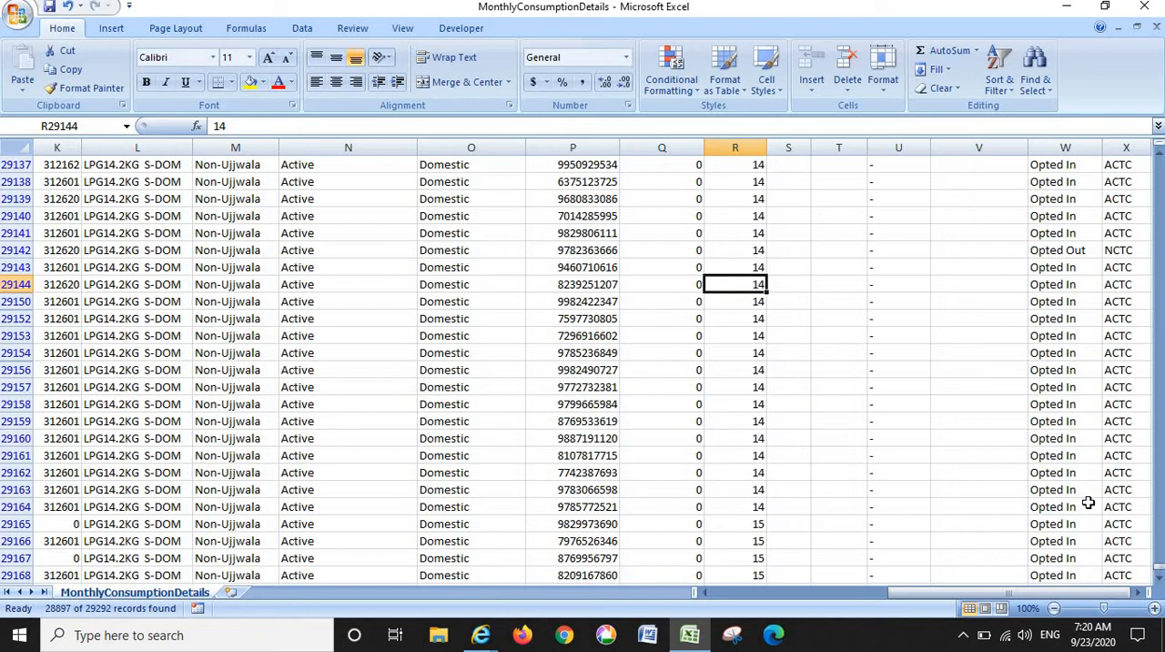
pyautogui.press('Down')
pyautogui.press('Down')
pyautogui.press('Down')
pyautogui.press('Down')
pyautogui.press('Down')
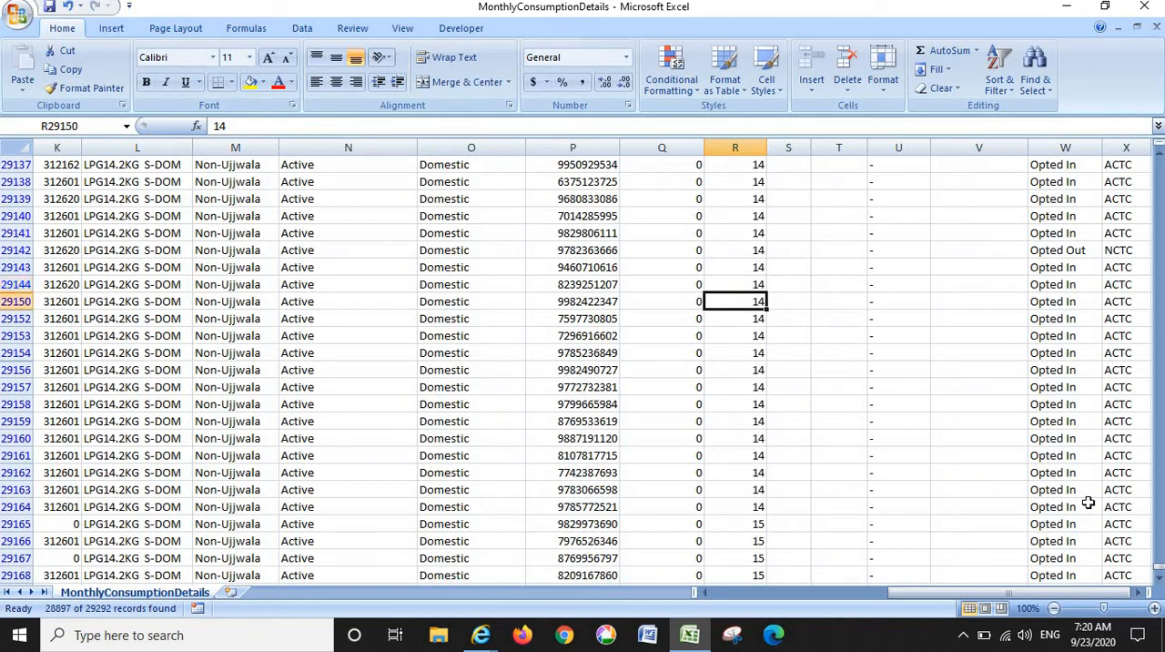
# - Review the TotalRefils values in column R from row 29150 down to row 29168
pyautogui.press('Down')
pyautogui.press('Down')
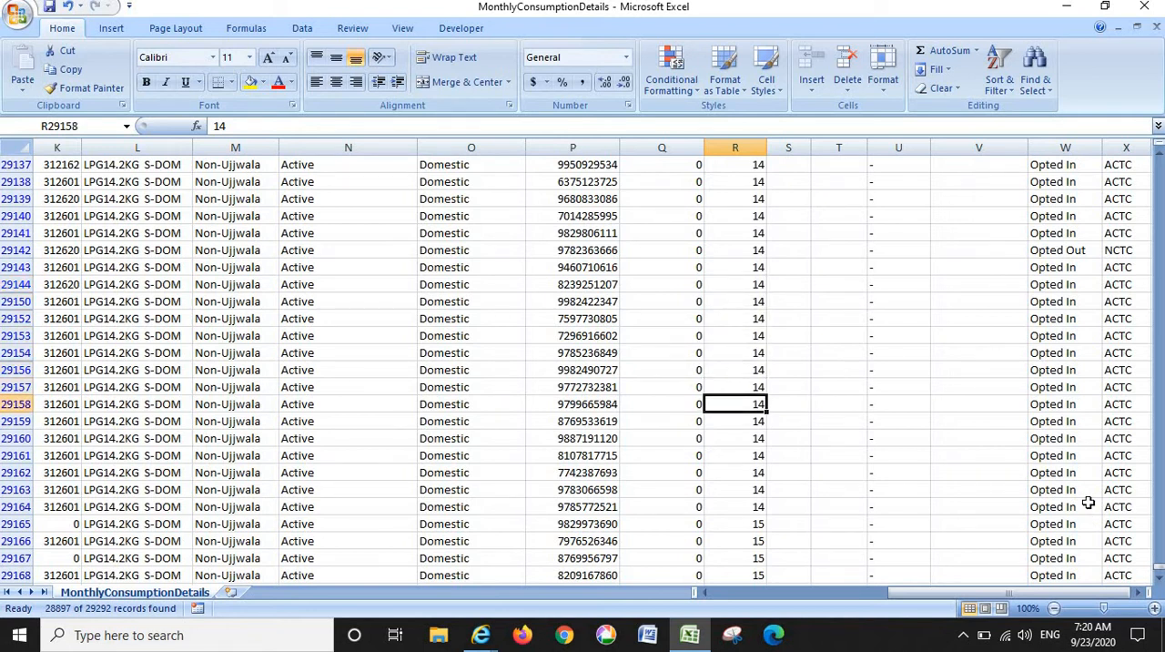
pyautogui.press('Down')
pyautogui.press('Down')
pyautogui.press('Down')
pyautogui.press('Down')
pyautogui.press('Down')
pyautogui.press('Down')
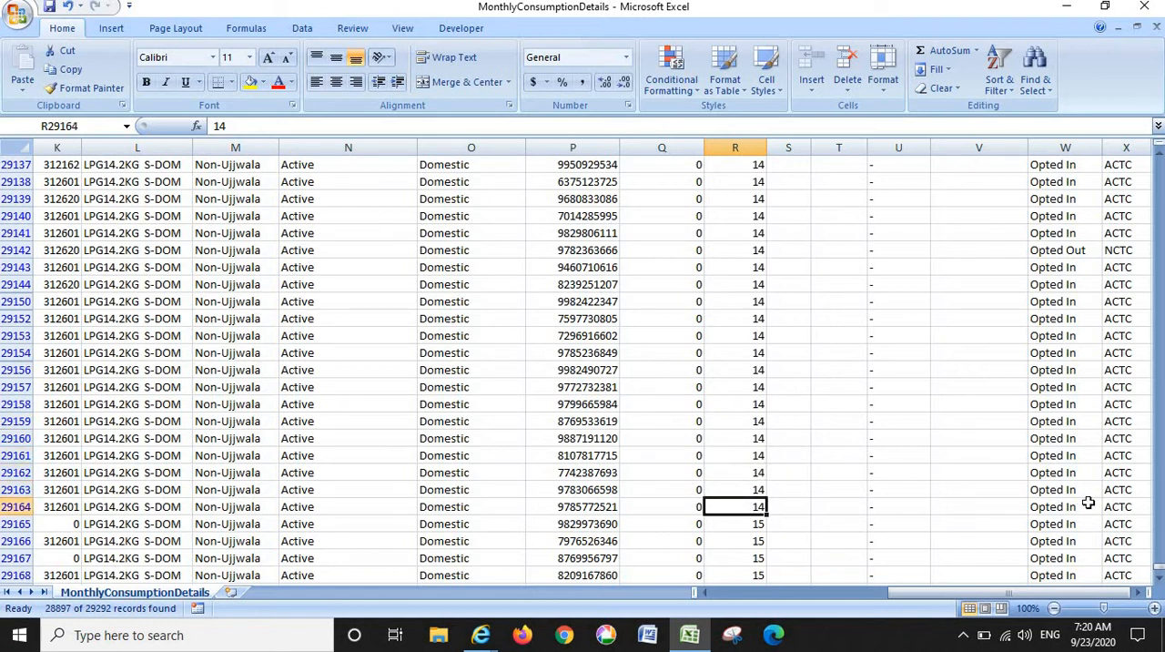
pyautogui.press('Down')
pyautogui.press('Down')
pyautogui.press('Down')
pyautogui.press('Down')
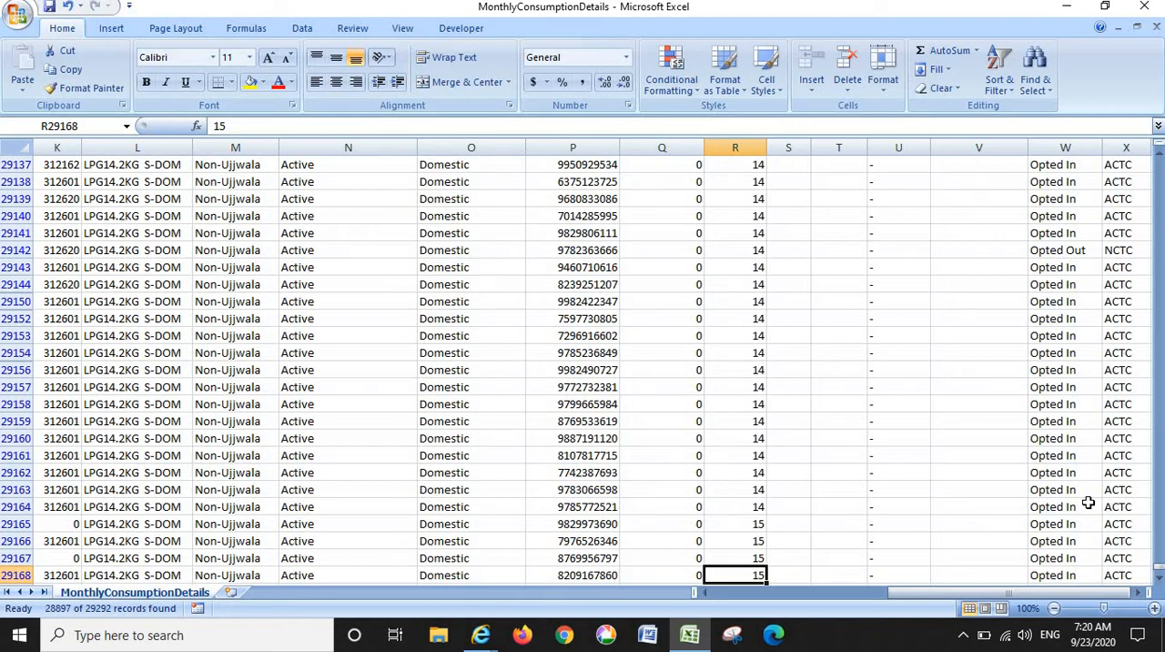
# - Review the TotalRefils values in column R from row 29168 up to row 29091
pyautogui.press('Up')
pyautogui.press('Up')
pyautogui.press('Up')
pyautogui.press('Up')
pyautogui.press('Up')
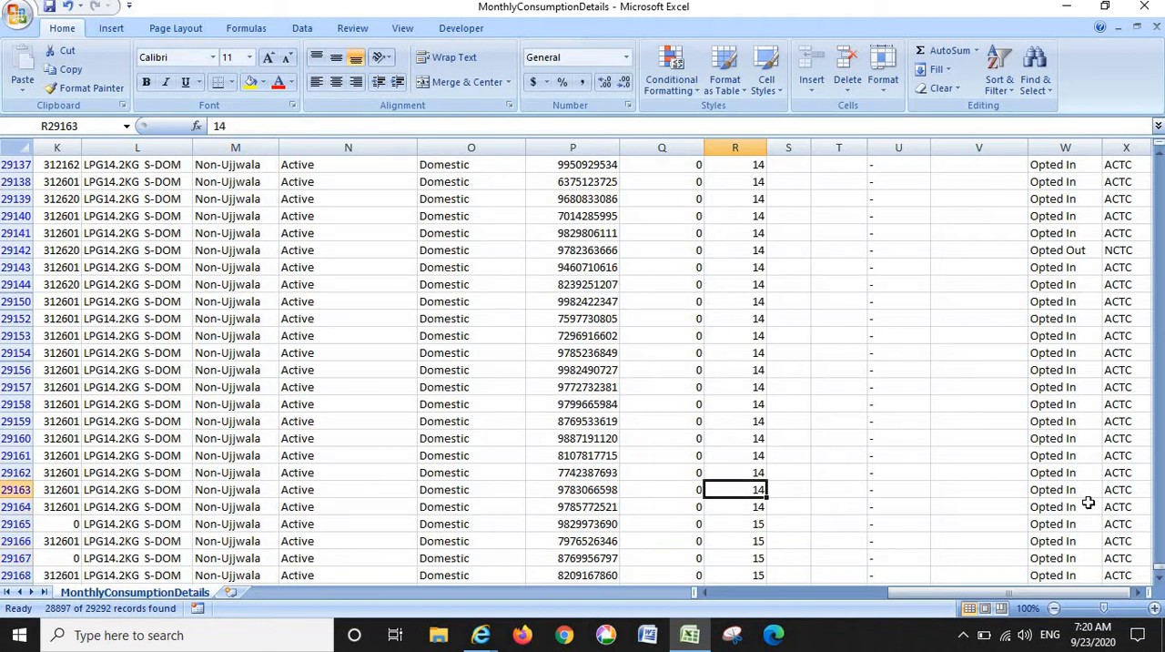
pyautogui.press('Up')
pyautogui.press('Up')
pyautogui.press('Up')
pyautogui.press('Up')
pyautogui.press('Up')
pyautogui.press('Up')
pyautogui.press('Up')
pyautogui.press('Up')
pyautogui.press('Up')
pyautogui.press('Up')
pyautogui.press('Up')
pyautogui.press('Up')
pyautogui.press('Up')
pyautogui.press('Up')
pyautogui.press('Up')
pyautogui.press('Up')
pyautogui.press('Up')
pyautogui.press('Up')
pyautogui.press('Up')
pyautogui.press('Up')
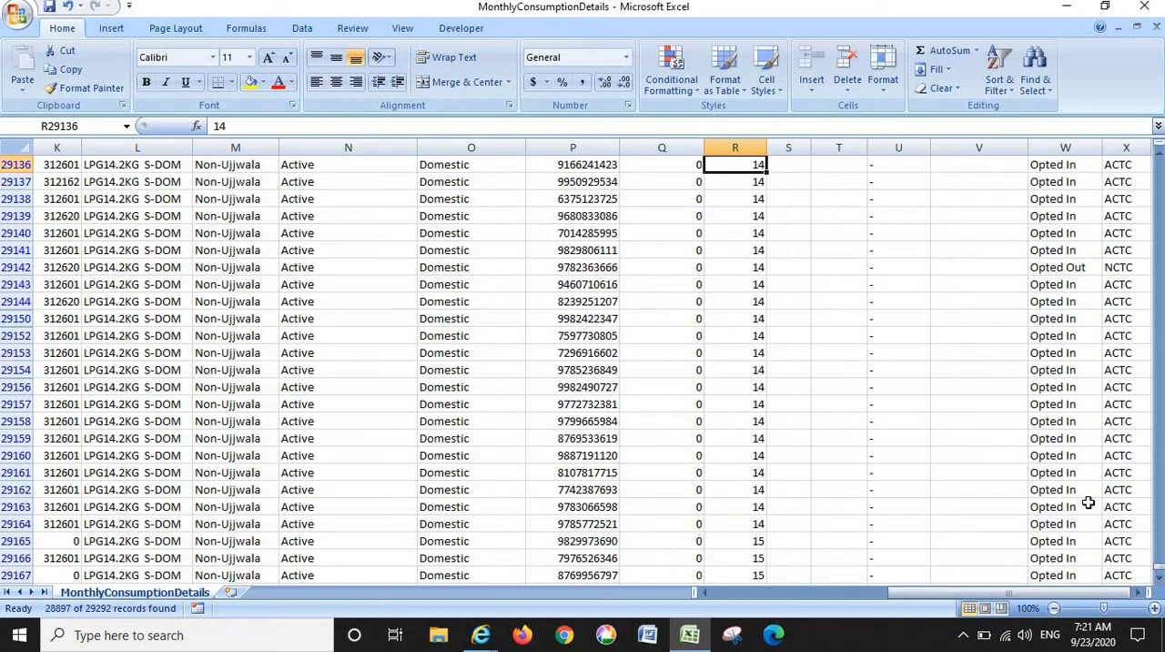
pyautogui.press('Up')
pyautogui.press('Up')
pyautogui.press('Up')
pyautogui.press('Up')
pyautogui.press('Up')
pyautogui.press('Up')
pyautogui.press('Up')
pyautogui.press('Up')
pyautogui.press('Up')
pyautogui.press('Up')
pyautogui.press('Up')
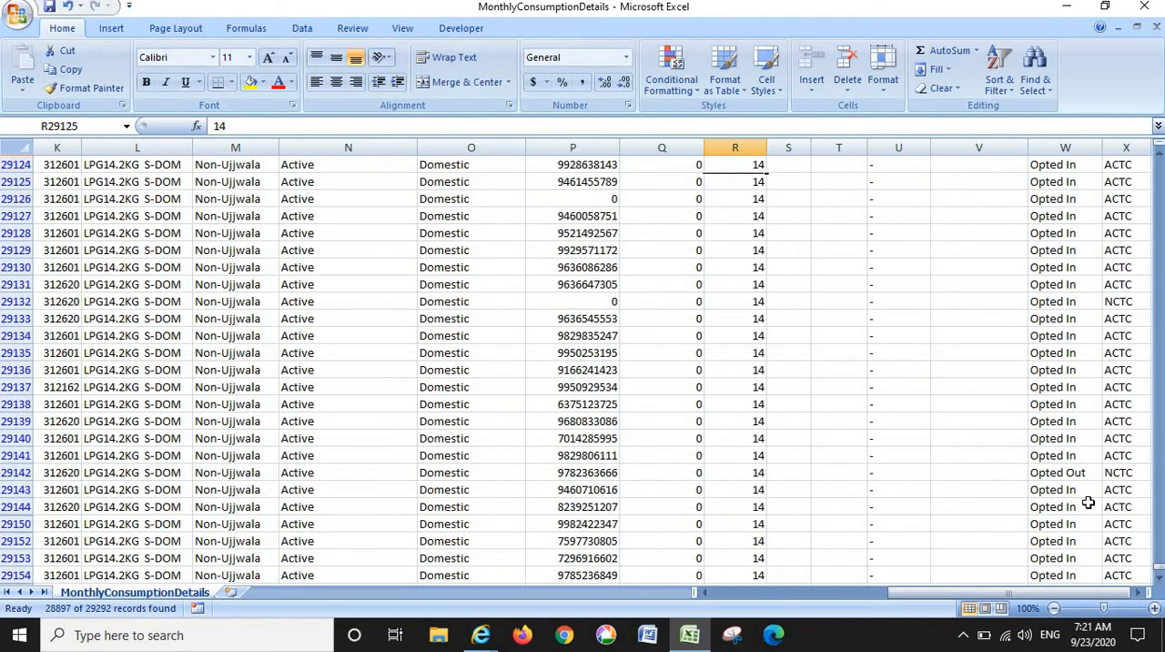
pyautogui.press('Up')
pyautogui.press('Up')
pyautogui.press('Up')
pyautogui.press('Up')
pyautogui.press('Up')
pyautogui.press('Up')
pyautogui.press('Up')
pyautogui.press('Up')
pyautogui.press('Up')
pyautogui.press('Up')
pyautogui.press('Up')
pyautogui.press('Up')
pyautogui.press('Up')
pyautogui.press('Up')
pyautogui.press('Up')
pyautogui.press('Up')
pyautogui.press('Up')
pyautogui.press('Up')
pyautogui.press('Up')
pyautogui.press('Up')
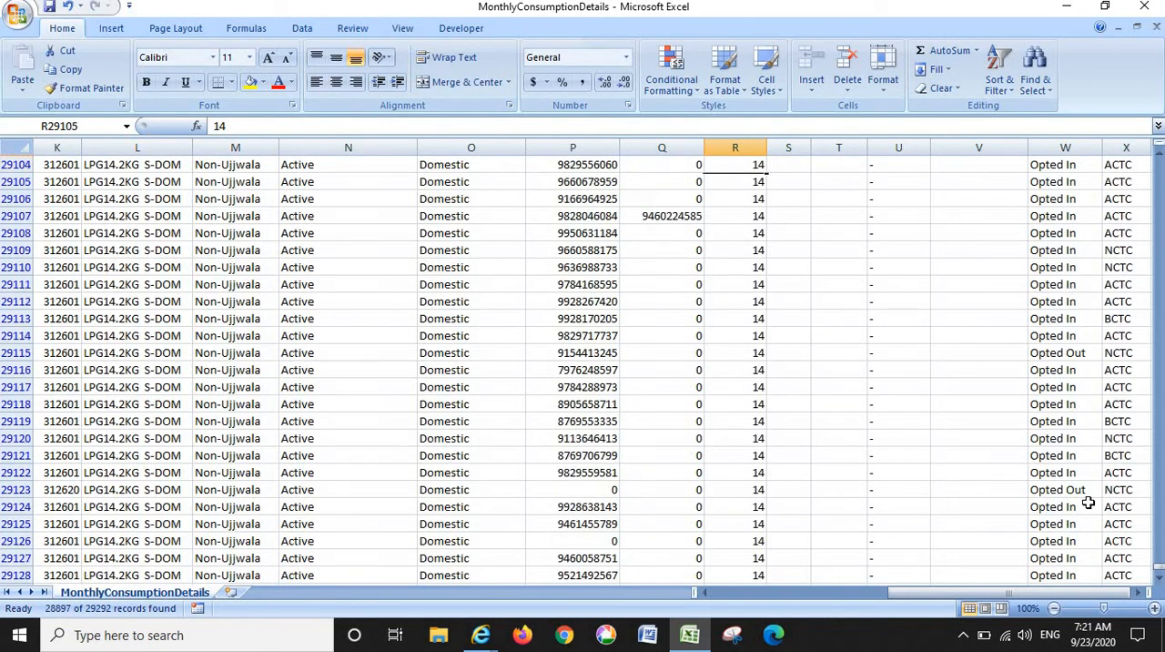
pyautogui.press('Up')
pyautogui.press('Up')
pyautogui.press('Up')
pyautogui.press('Up')
pyautogui.press('Up')
pyautogui.press('Up')
pyautogui.press('Up')
pyautogui.press('Up')
pyautogui.press('Up')
pyautogui.press('Up')
pyautogui.press('Up')
pyautogui.press('Up')
pyautogui.press('Up')
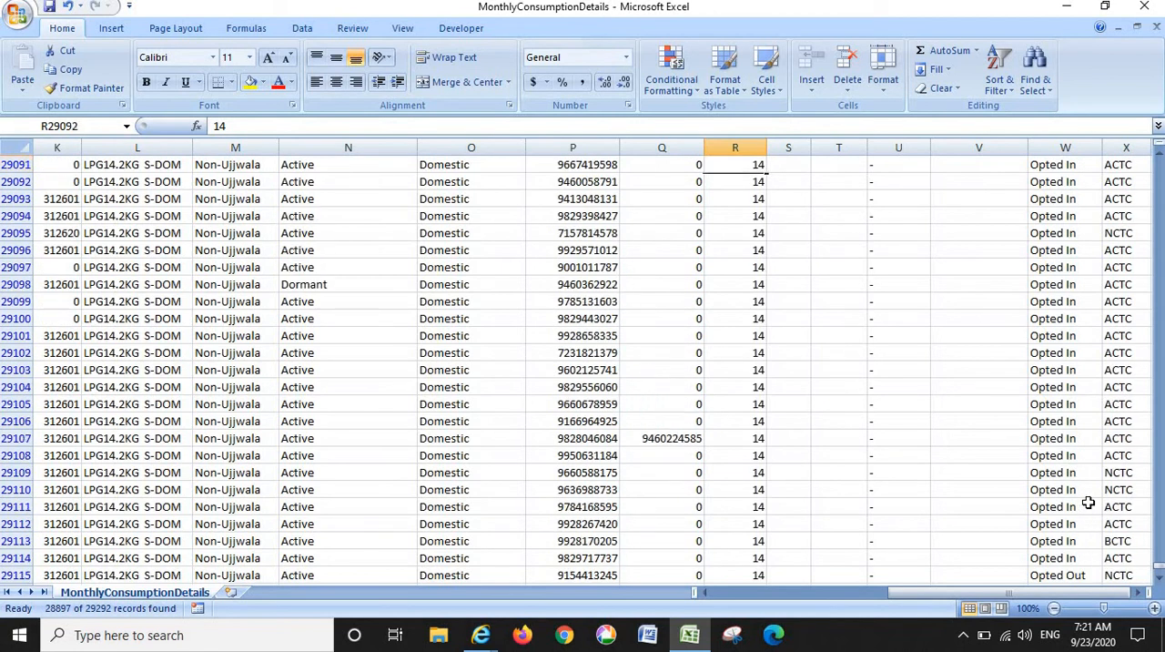
pyautogui.press('Up')
# - Examine the connection status entries in column N around rows 29095 to 29099
pyautogui.press('Left')
pyautogui.press('Left')
pyautogui.press('Left')
pyautogui.press('Left')
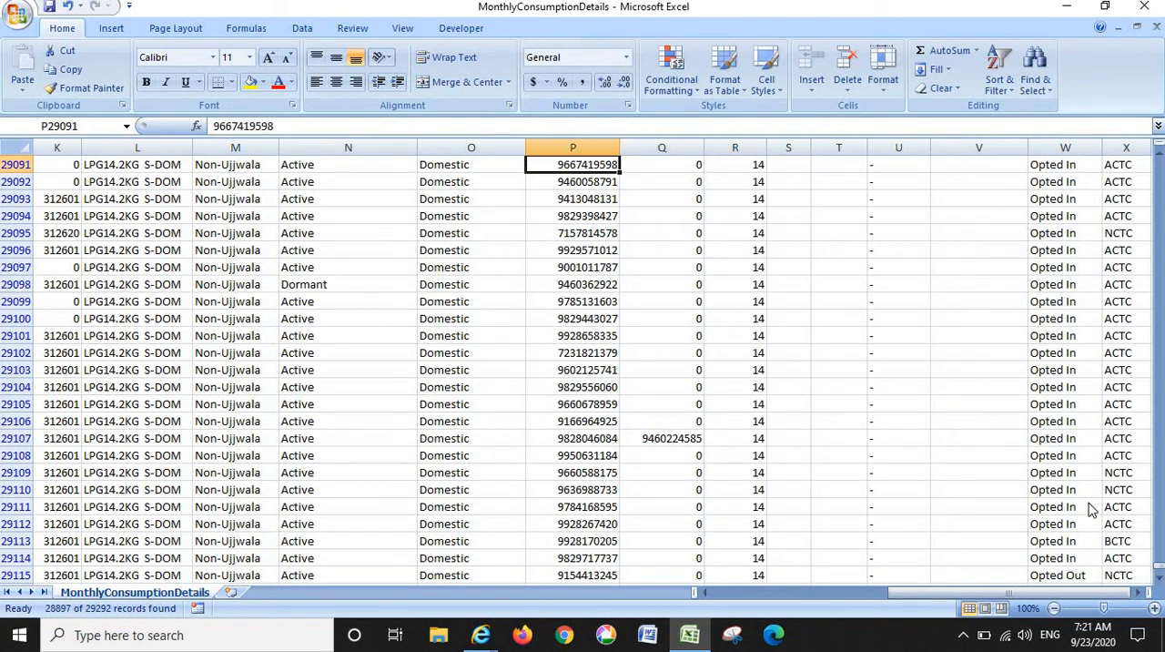
pyautogui.press('Down')
pyautogui.press('Down')
pyautogui.press('Down')
pyautogui.press('Down')
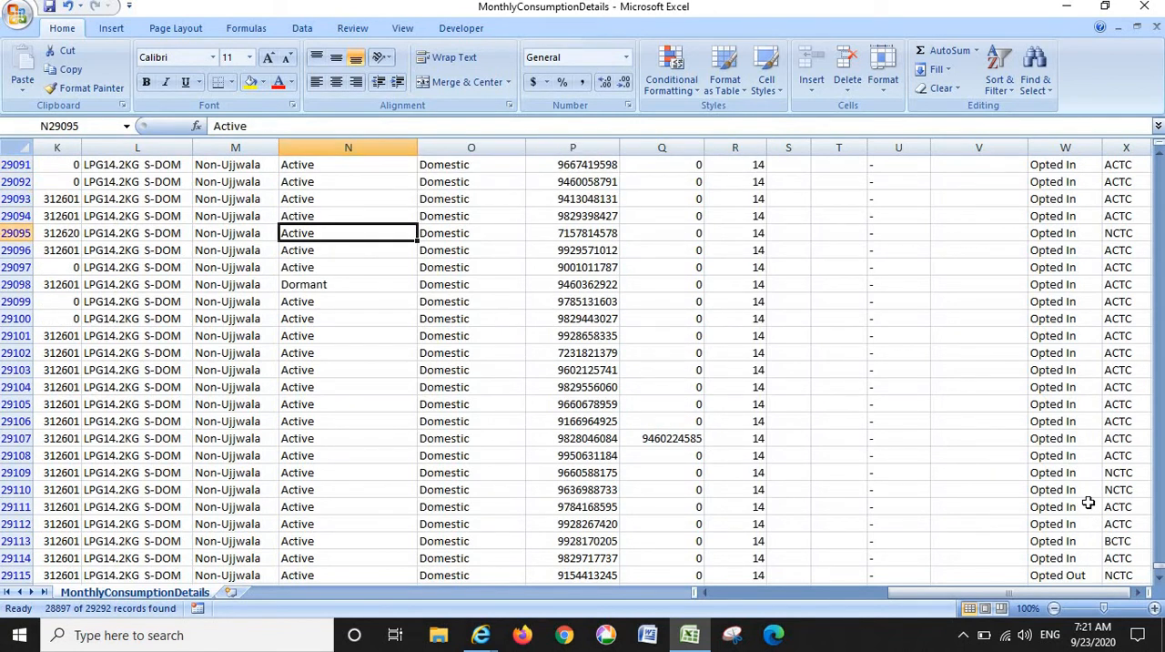
pyautogui.press('Left')
pyautogui.press('Right')
pyautogui.press('Down')
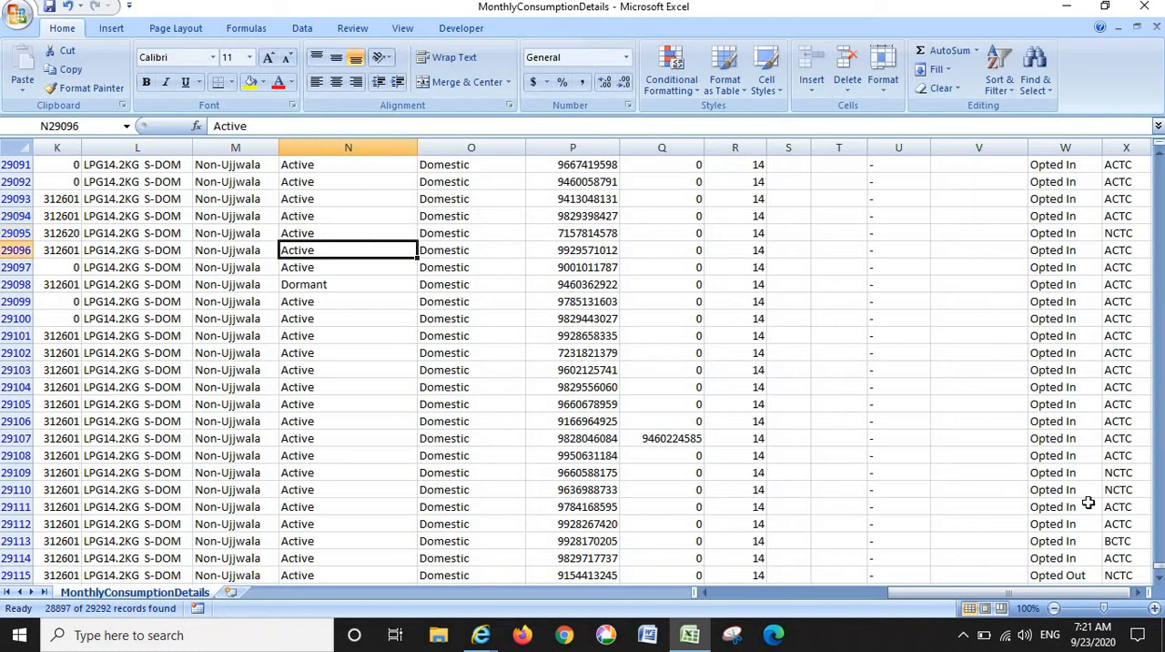
pyautogui.press('Up')
pyautogui.press('Down')
pyautogui.press('Up')
pyautogui.press('Down')
pyautogui.press('Up')
pyautogui.press('Down')
pyautogui.press('Down')
pyautogui.press('Down')
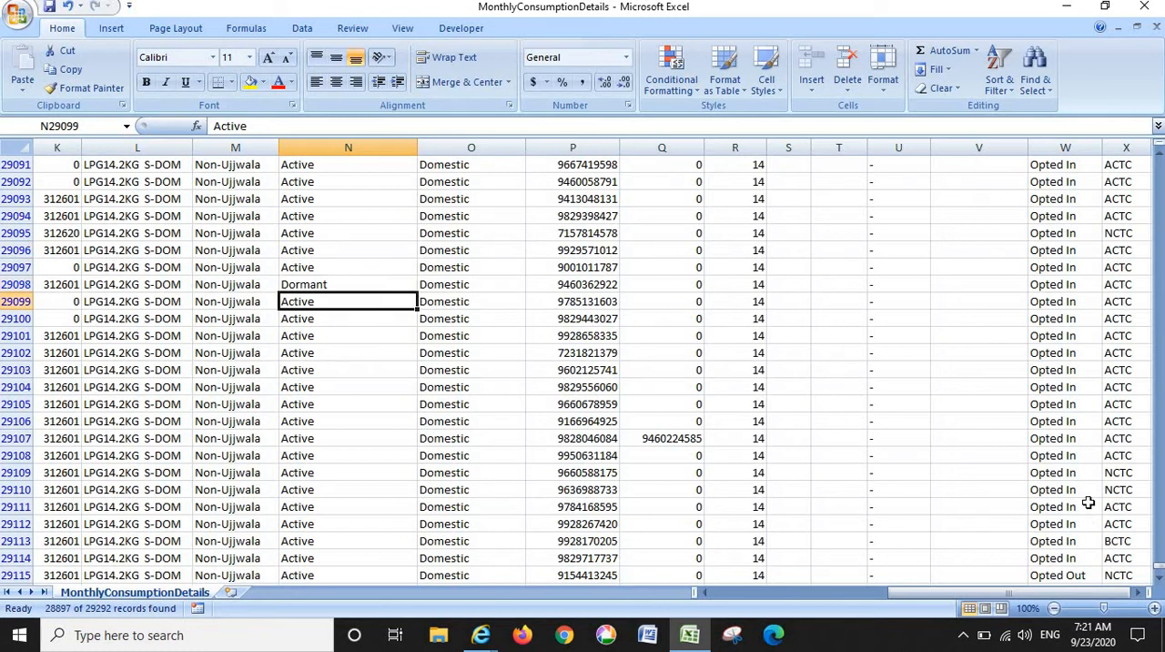
# - Review the connection status entries in column N from row 29099 up to row 29050
pyautogui.press('Up')
pyautogui.press('Up')
pyautogui.press('Up')
pyautogui.press('Up')
pyautogui.press('Up')
pyautogui.press('Up')
pyautogui.press('Up')
pyautogui.press('Up')
pyautogui.press('Up')
pyautogui.press('Up')
pyautogui.press('Up')
pyautogui.press('Up')
pyautogui.press('Up')
pyautogui.press('Up')
pyautogui.press('Up')
pyautogui.press('Up')
pyautogui.press('Up')
pyautogui.press('Up')
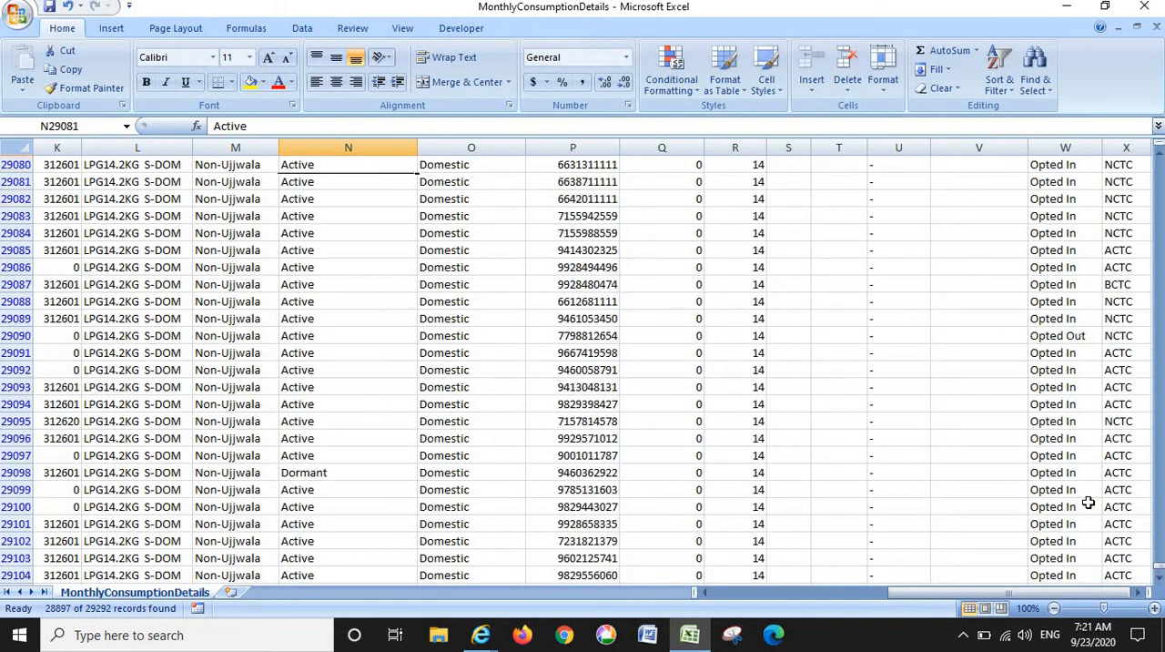
pyautogui.press('Up')
pyautogui.press('Up')
pyautogui.press('Up')
pyautogui.press('Up')
pyautogui.press('Up')
pyautogui.press('Up')
pyautogui.press('Up')
pyautogui.press('Up')
pyautogui.press('Up')
pyautogui.press('Up')
pyautogui.press('Up')
pyautogui.press('Up')
pyautogui.press('Up')
pyautogui.press('Up')
pyautogui.press('Up')
pyautogui.press('Up')
pyautogui.press('Up')
pyautogui.press('Up')
pyautogui.press('Up')
pyautogui.press('Up')
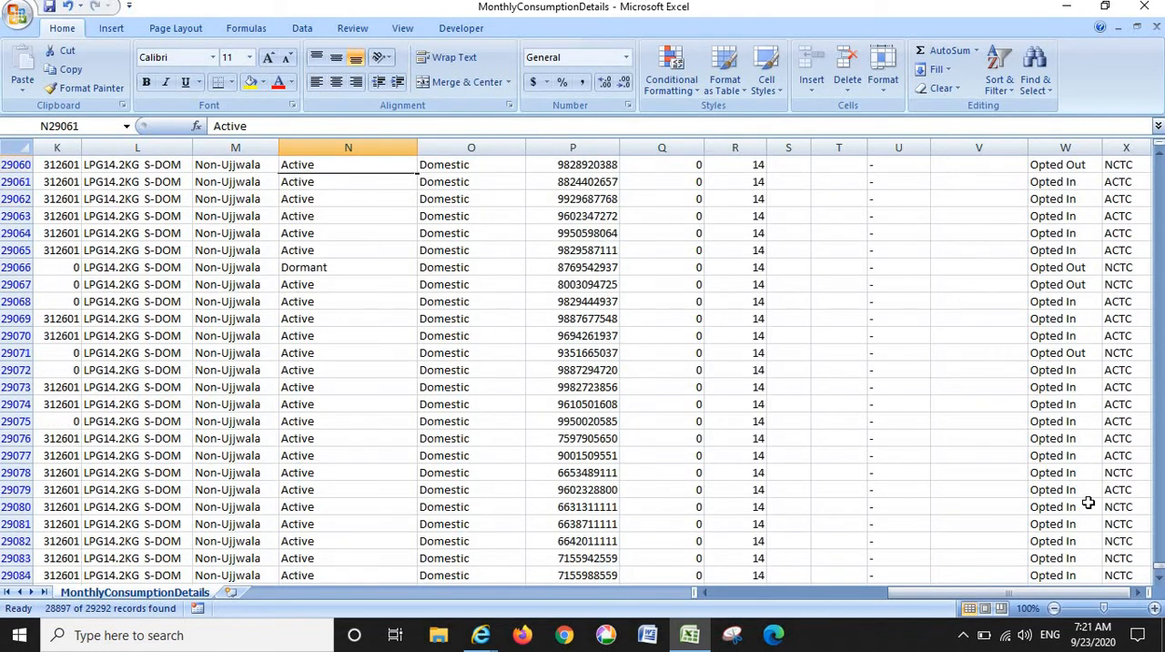
pyautogui.press('Up')
pyautogui.press('Up')
pyautogui.press('Up')
pyautogui.press('Up')
pyautogui.press('Up')
pyautogui.press('Up')
pyautogui.press('Up')
pyautogui.press('Up')
pyautogui.press('Up')
pyautogui.press('Up')
pyautogui.press('Up')
# - Review the Domestic consumer records along column O from row 29050 up to row 28807
pyautogui.press('Right')
pyautogui.press('Right')
pyautogui.press('Right')
pyautogui.press('Left')
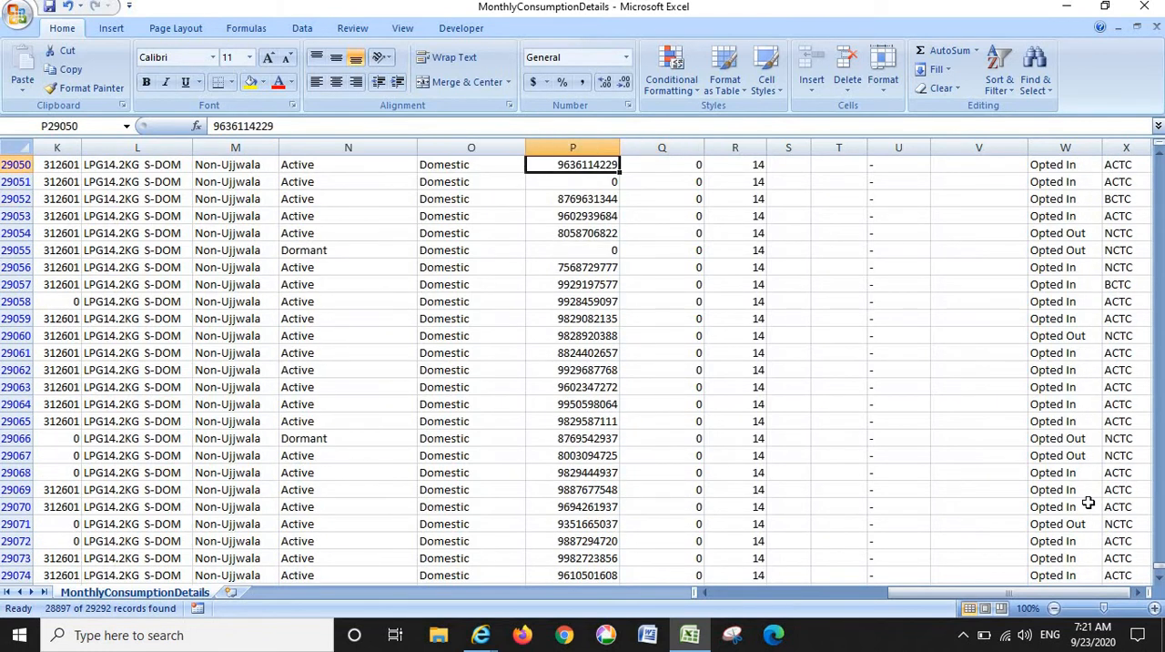
pyautogui.press('Left')
pyautogui.press('Up')
pyautogui.press('Up')
pyautogui.press('Up')
pyautogui.press('Up')
pyautogui.press('Up')
pyautogui.press('Up')
pyautogui.press('Up')
pyautogui.press('Up')
pyautogui.press('Up')
pyautogui.press('Up')
pyautogui.press('Up')
pyautogui.press('Up')
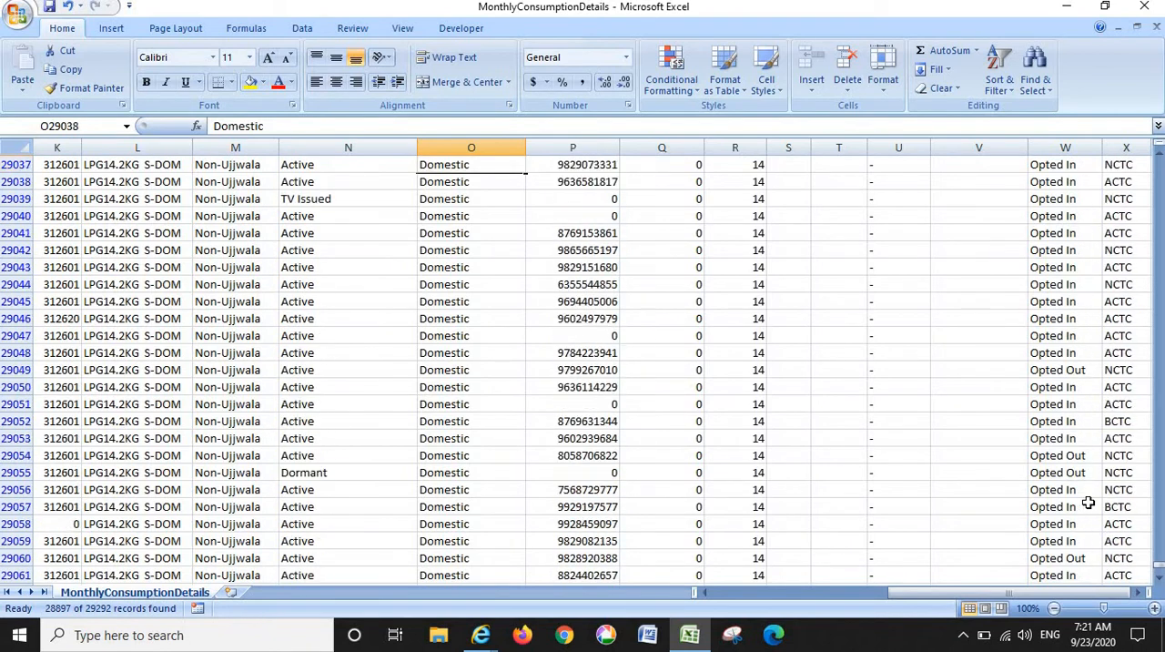
pyautogui.press('Up')
pyautogui.press('Up')
pyautogui.press('Up')
pyautogui.press('Up')
pyautogui.press('Up')
pyautogui.press('Up')
pyautogui.press('Up')
pyautogui.press('Up')
pyautogui.press('Up')
pyautogui.press('Up')
pyautogui.press('Up')
pyautogui.press('Up')
pyautogui.press('Up')
pyautogui.press('Up')
pyautogui.press('Up')
pyautogui.press('Up')
pyautogui.press('Up')
pyautogui.press('Up')
pyautogui.press('Up')
pyautogui.press('Up')
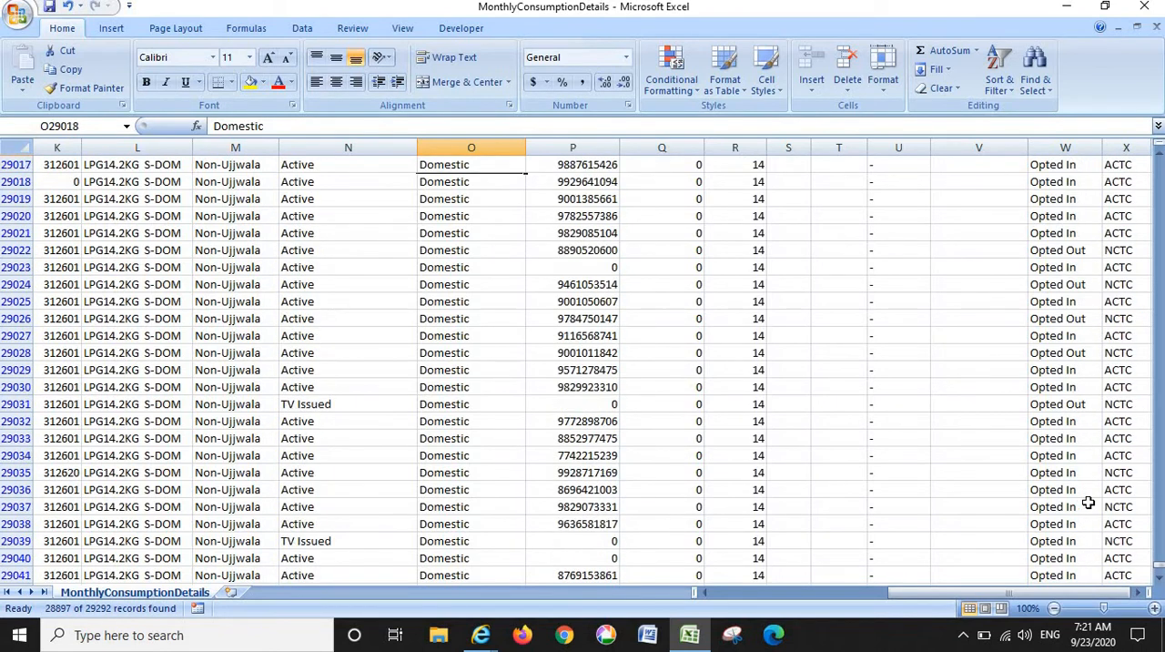
pyautogui.press('Up')
pyautogui.press('Up')
pyautogui.press('Up')
pyautogui.press('Up')
pyautogui.press('Up')
pyautogui.press('Up')
pyautogui.press('Up')
pyautogui.press('Up')
pyautogui.press('Up')
pyautogui.press('Up')
pyautogui.press('Up')
pyautogui.press('Up')
pyautogui.press('Up')
pyautogui.press('Up')
pyautogui.press('Up')
pyautogui.press('Up')
pyautogui.press('Up')
pyautogui.press('Up')
pyautogui.press('Up')
pyautogui.press('Up')
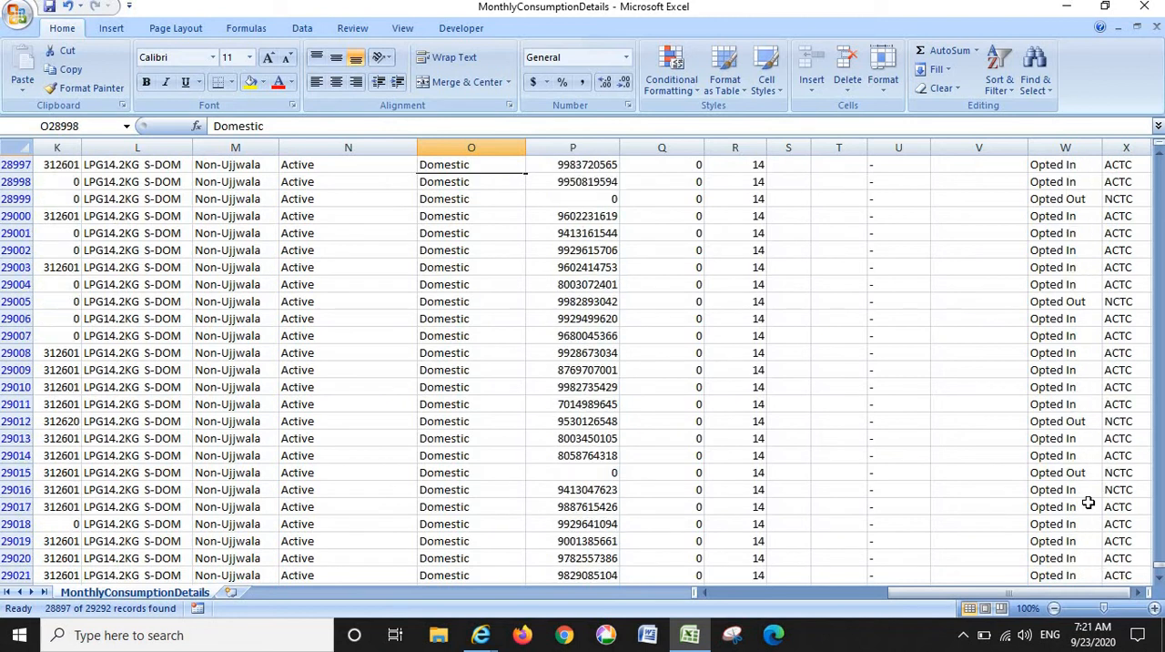
pyautogui.press('Up')
pyautogui.press('Up')
pyautogui.press('Up')
pyautogui.press('Up')
pyautogui.press('Up')
pyautogui.press('Up')
pyautogui.press('Up')
pyautogui.press('Up')
pyautogui.press('Up')
pyautogui.press('Up')
pyautogui.press('Up')
pyautogui.press('Up')
pyautogui.press('Up')
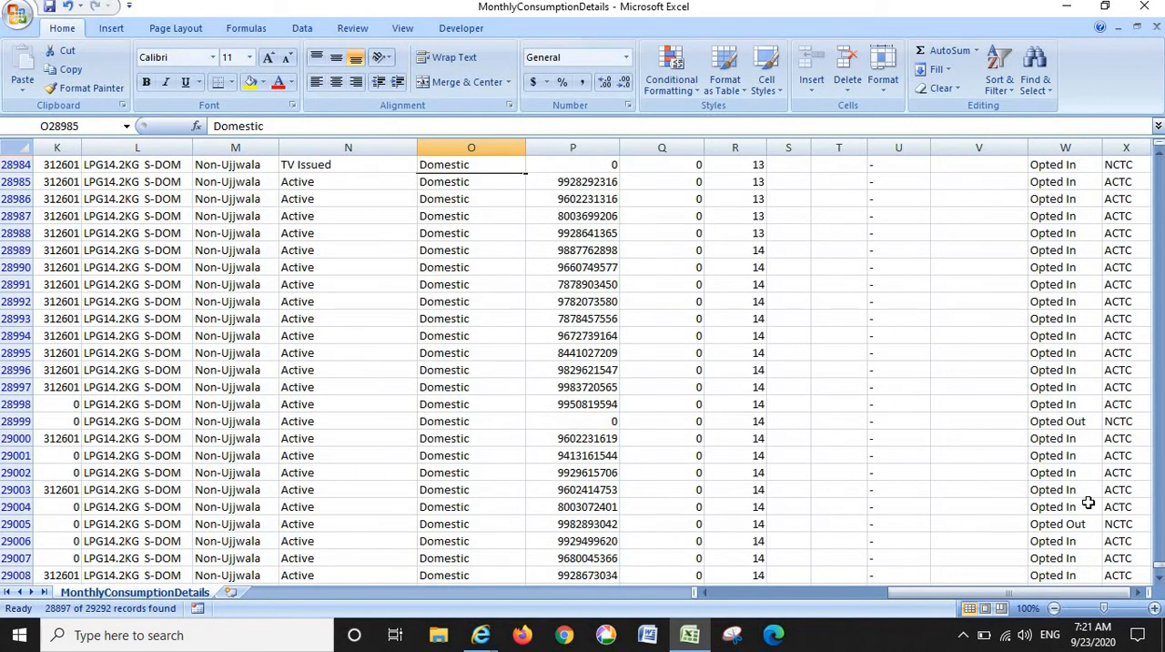
pyautogui.press('Up')
pyautogui.press('Up')
pyautogui.press('Up')
pyautogui.press('Up')
pyautogui.press('Up')
pyautogui.press('Up')
pyautogui.press('Up')
pyautogui.press('Up')
pyautogui.press('Up')
pyautogui.press('Up')
pyautogui.press('Up')
pyautogui.press('Up')
pyautogui.press('Up')
pyautogui.press('Up')
pyautogui.press('Up')
pyautogui.press('Up')
pyautogui.press('Up')
pyautogui.press('Up')
pyautogui.press('Up')
pyautogui.press('Up')
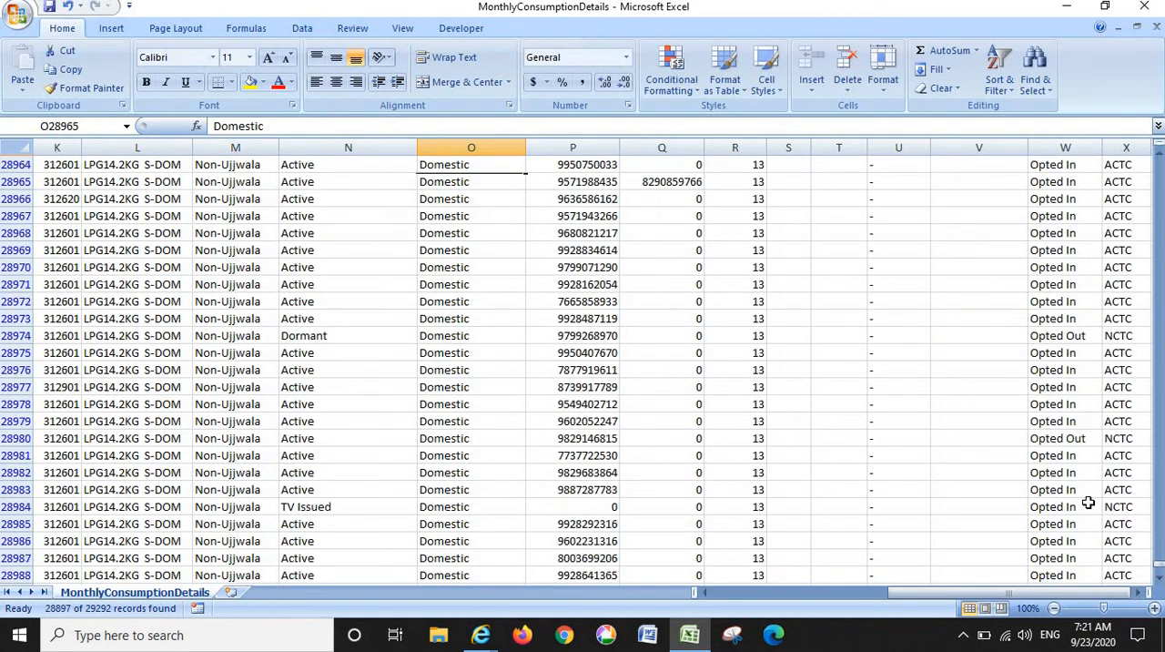
pyautogui.press('Up')
pyautogui.press('Up')
pyautogui.press('Up')
pyautogui.press('Up')
pyautogui.press('Up')
pyautogui.press('Up')
pyautogui.press('Up')
pyautogui.press('Up')
pyautogui.press('Up')
pyautogui.press('Up')
pyautogui.press('Up')
pyautogui.press('Up')
pyautogui.press('Up')
pyautogui.press('Up')
pyautogui.press('Up')
pyautogui.press('Up')
pyautogui.press('Up')
pyautogui.press('Up')
pyautogui.press('Up')
pyautogui.press('Up')
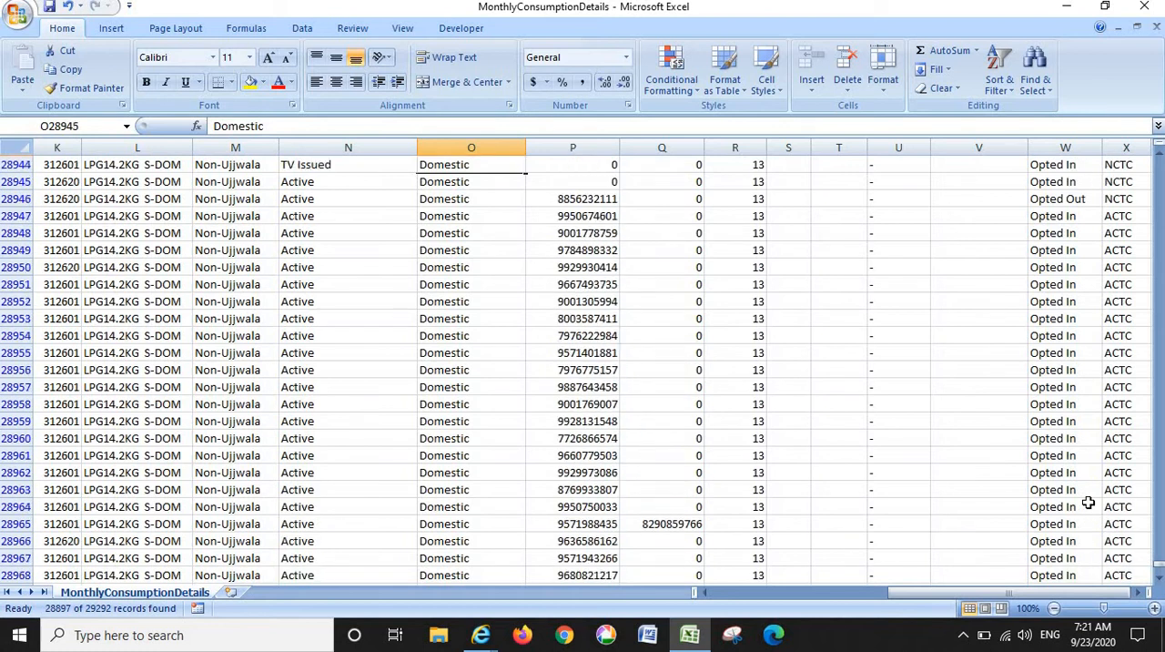
pyautogui.press('Up')
pyautogui.press('Up')
pyautogui.press('Up')
pyautogui.press('Up')
pyautogui.press('Up')
pyautogui.press('Up')
pyautogui.press('Up')
pyautogui.press('Up')
pyautogui.press('Up')
pyautogui.press('Up')
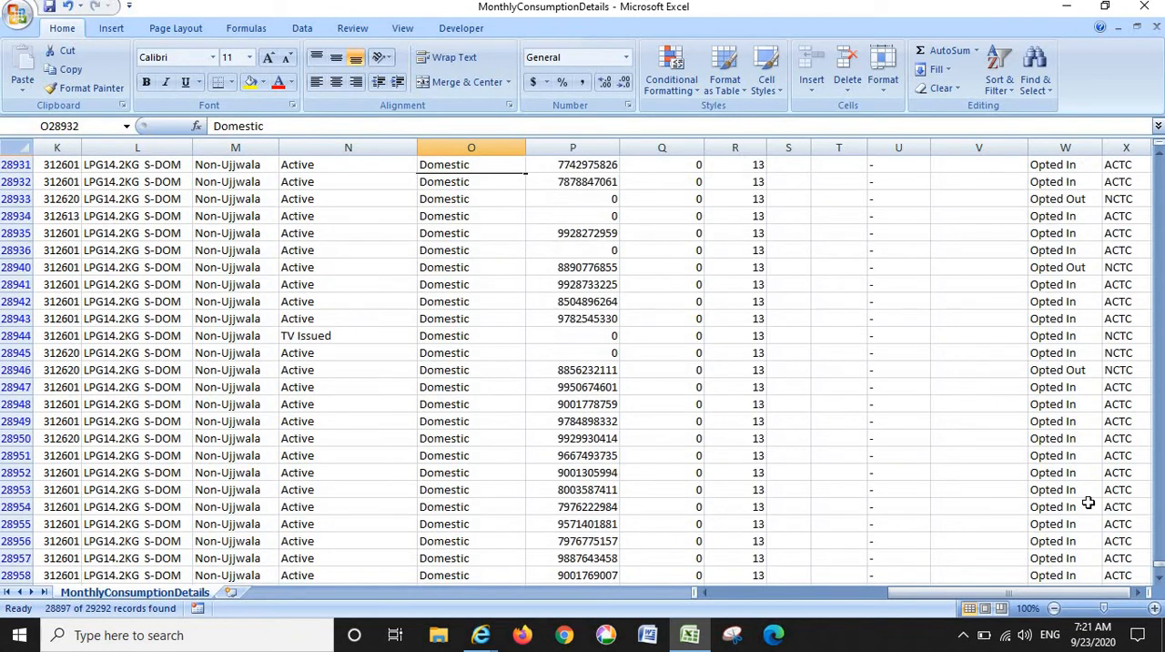
pyautogui.press('Up')
pyautogui.press('Up')
pyautogui.press('Up')
pyautogui.press('Up')
pyautogui.press('Up')
pyautogui.press('Up')
pyautogui.press('Up')
pyautogui.press('Up')
pyautogui.press('Up')
pyautogui.press('Up')
pyautogui.press('Up')
pyautogui.press('Up')
pyautogui.press('Up')
pyautogui.press('Up')
pyautogui.press('Up')
pyautogui.press('Up')
pyautogui.press('Up')
pyautogui.press('Up')
pyautogui.press('Up')
pyautogui.press('Up')
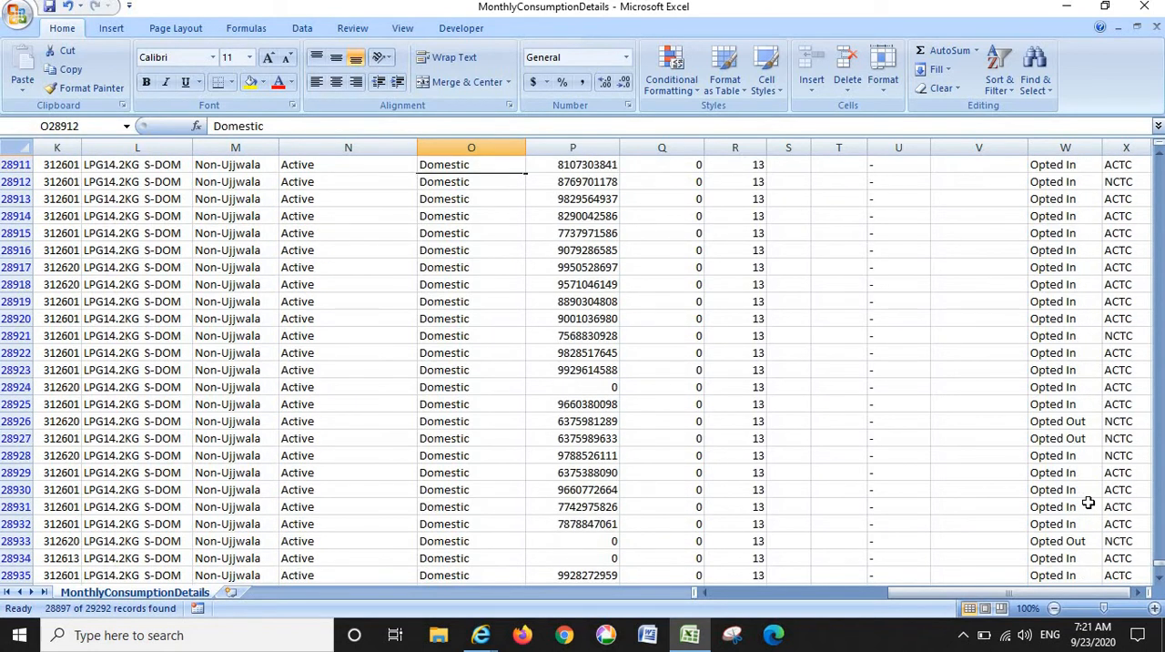
pyautogui.press('Up')
pyautogui.press('Up')
pyautogui.press('Up')
pyautogui.press('Up')
pyautogui.press('Up')
pyautogui.press('Up')
pyautogui.press('Up')
pyautogui.press('Up')
pyautogui.press('Up')
pyautogui.press('Up')
pyautogui.press('Up')
pyautogui.press('Up')
pyautogui.press('Up')
pyautogui.press('Up')
pyautogui.press('Up')
pyautogui.press('Up')
pyautogui.press('Up')
pyautogui.press('Up')
pyautogui.press('Up')
pyautogui.press('Up')
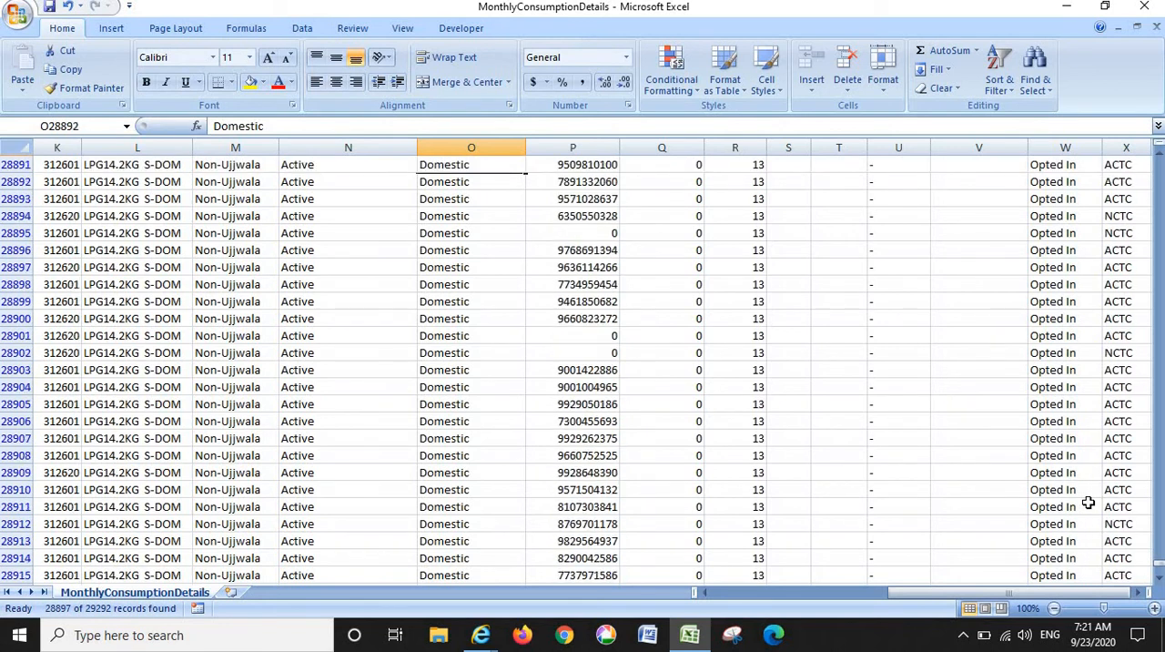
pyautogui.press('Up')
pyautogui.press('Up')
pyautogui.press('Up')
pyautogui.press('Up')
pyautogui.press('Up')
pyautogui.press('Up')
pyautogui.press('Up')
pyautogui.press('Up')
pyautogui.press('Up')
pyautogui.press('Up')
pyautogui.press('Up')
pyautogui.press('Up')
pyautogui.press('Up')
pyautogui.press('Up')
pyautogui.press('Up')
pyautogui.press('Up')
pyautogui.press('Up')
pyautogui.press('Up')
pyautogui.press('Up')
pyautogui.press('Up')
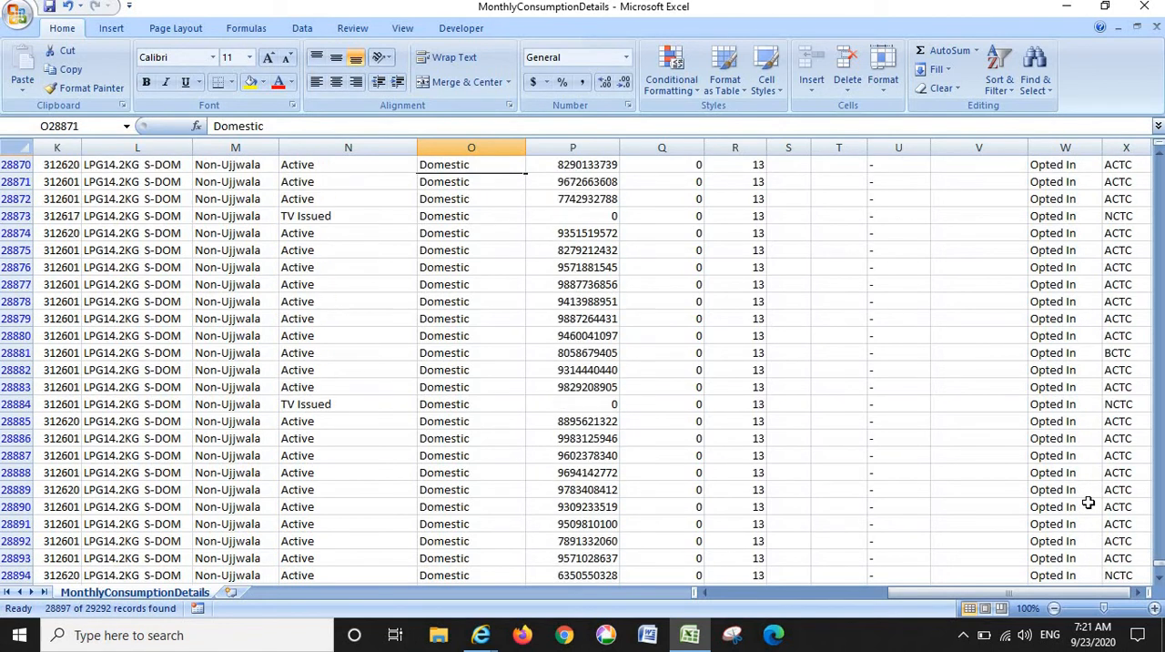
pyautogui.press('Up')
pyautogui.press('Up')
pyautogui.press('Up')
pyautogui.press('Up')
pyautogui.press('Up')
pyautogui.press('Up')
pyautogui.press('Up')
pyautogui.press('Up')
pyautogui.press('Up')
pyautogui.press('Up')
pyautogui.press('Up')
pyautogui.press('Up')
pyautogui.press('Up')
pyautogui.press('Up')
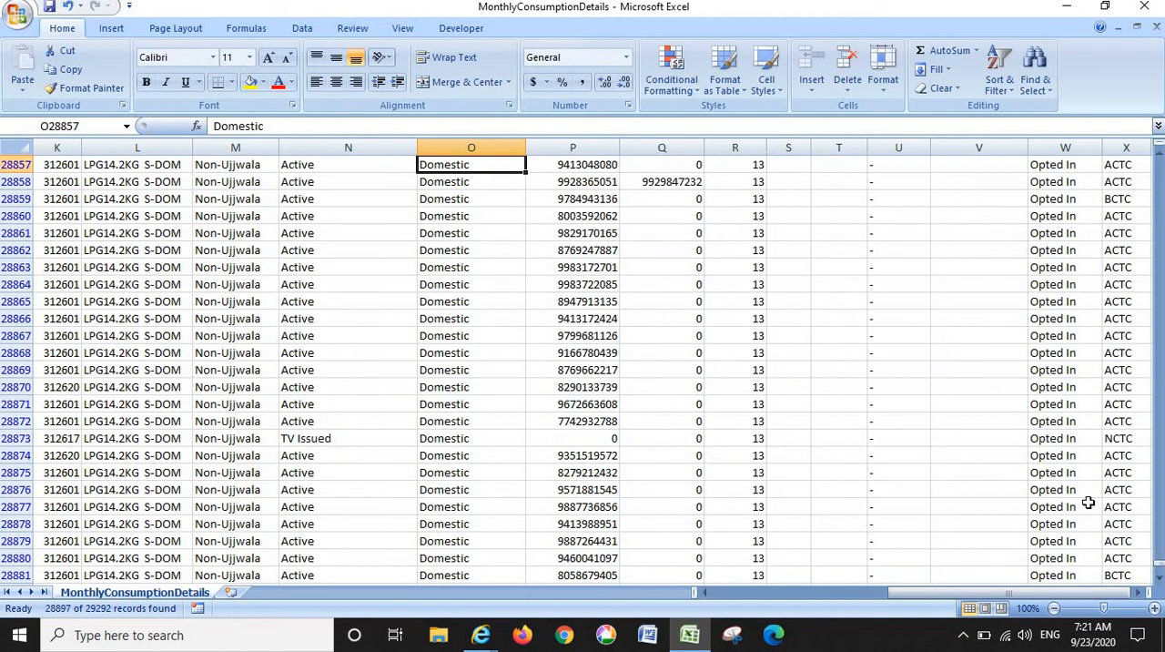
pyautogui.press('Up')
pyautogui.press('Up')
pyautogui.press('Up')
pyautogui.press('Up')
pyautogui.press('Up')
pyautogui.press('Up')
pyautogui.press('Up')
pyautogui.press('Up')
pyautogui.press('Up')
pyautogui.press('Up')
pyautogui.press('Up')
pyautogui.press('Up')
pyautogui.press('Up')
pyautogui.press('Up')
pyautogui.press('Up')
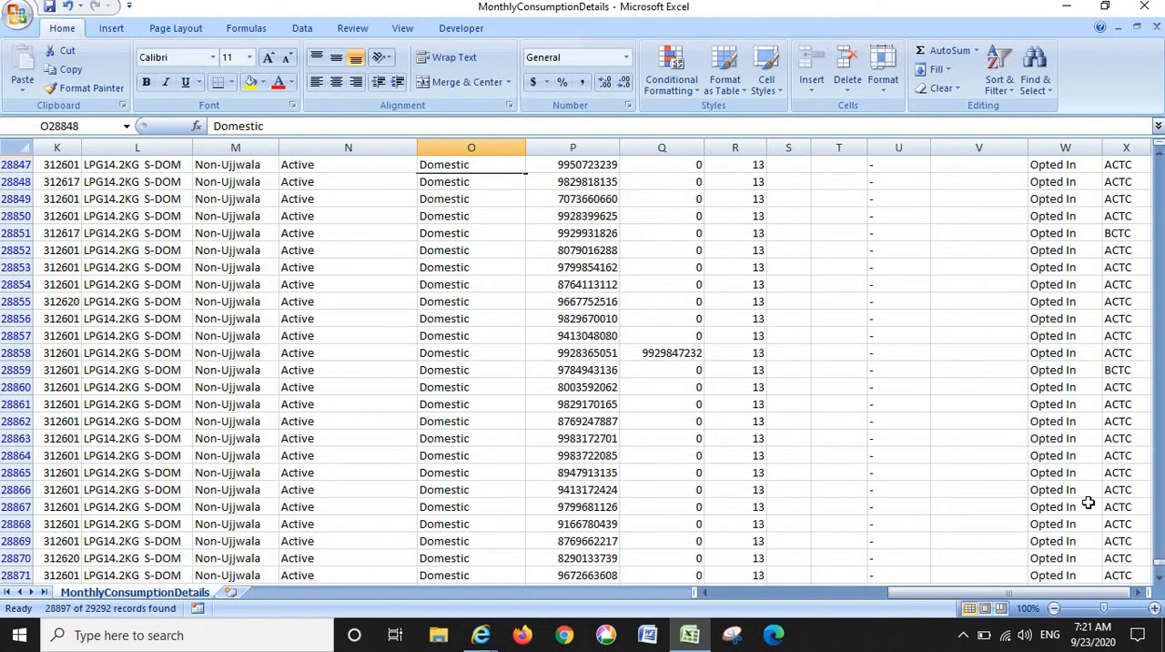
pyautogui.press('Up')
pyautogui.press('Up')
pyautogui.press('Up')
pyautogui.press('Up')
pyautogui.press('Up')
pyautogui.press('Up')
pyautogui.press('Up')
pyautogui.press('Up')
pyautogui.press('Up')
pyautogui.press('Up')
pyautogui.press('Up')
pyautogui.press('Up')
pyautogui.press('Up')
pyautogui.press('Up')
pyautogui.press('Up')
pyautogui.press('Up')
pyautogui.press('Up')
pyautogui.press('Up')
pyautogui.press('Up')
pyautogui.press('Up')
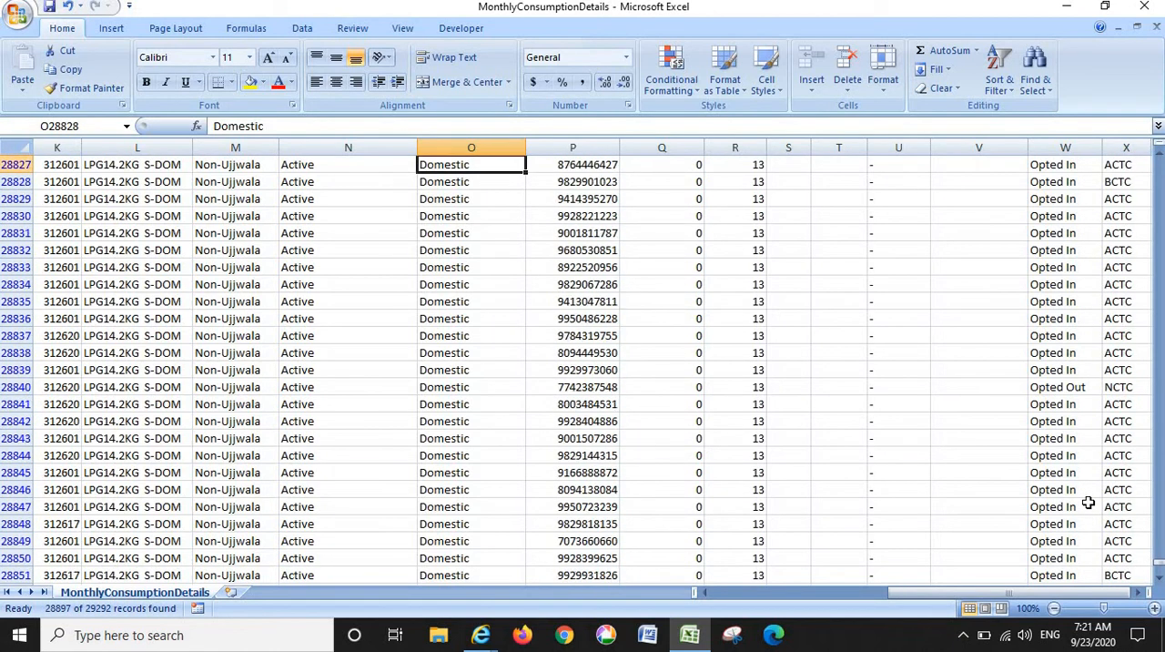
pyautogui.press('Up')
pyautogui.press('Up')
pyautogui.press('Up')
pyautogui.press('Up')
pyautogui.press('Up')
pyautogui.press('Up')
pyautogui.press('Up')
pyautogui.press('Up')
pyautogui.press('Up')
pyautogui.press('Up')
pyautogui.press('Up')
pyautogui.press('Up')
pyautogui.press('Up')
pyautogui.press('Up')
pyautogui.press('Up')
pyautogui.press('Up')
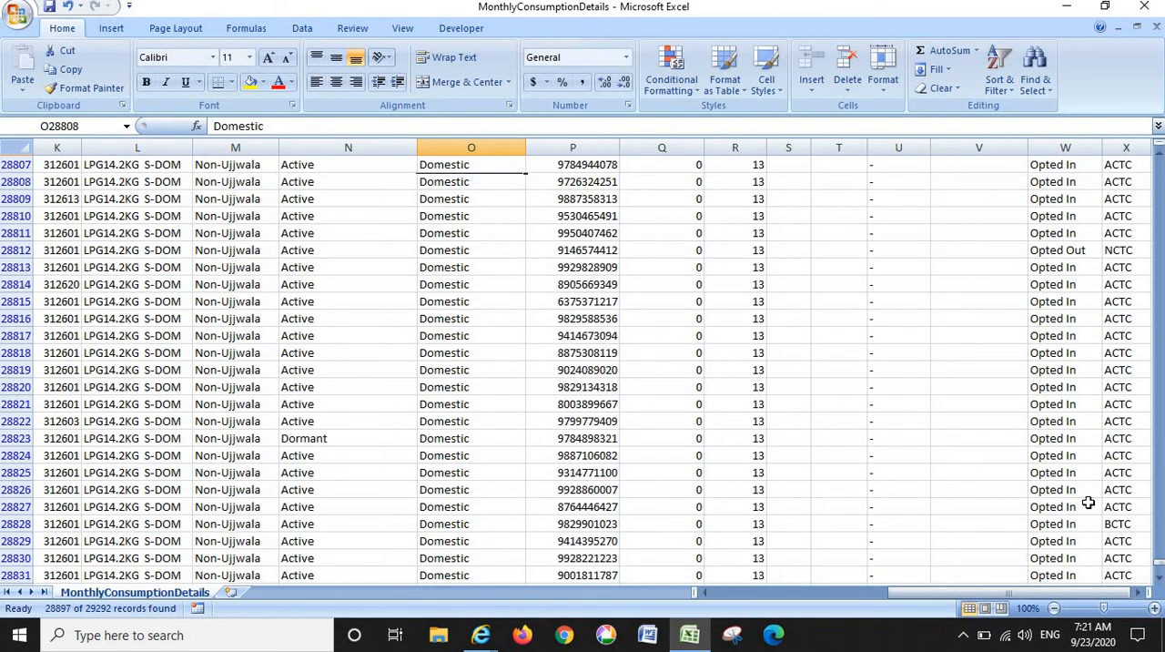
# - Review the Domestic consumers' mobile number entries in column P from row 28807 up to row 28626
pyautogui.press('Right')
pyautogui.press('Up')
pyautogui.press('Up')
pyautogui.press('Up')
pyautogui.press('Up')
pyautogui.press('Up')
pyautogui.press('Up')
pyautogui.press('Up')
pyautogui.press('Up')
pyautogui.press('Up')
pyautogui.press('Up')
pyautogui.press('Up')
pyautogui.press('Up')
pyautogui.press('Up')
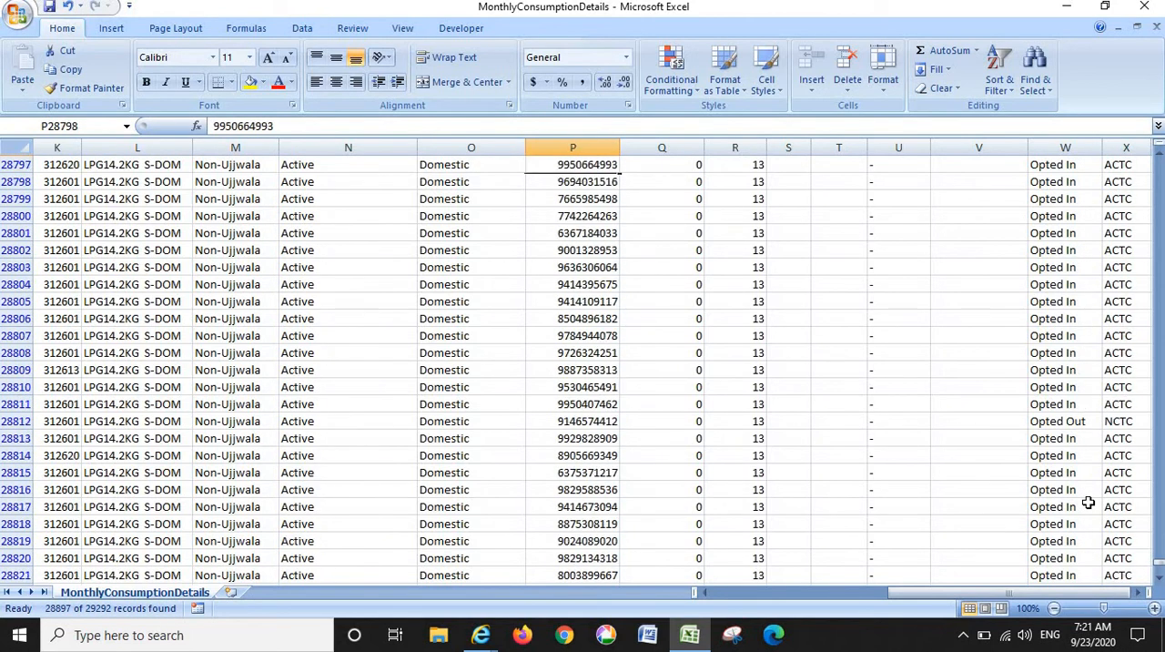
pyautogui.press('Up')
pyautogui.press('Up')
pyautogui.press('Up')
pyautogui.press('Up')
pyautogui.press('Up')
pyautogui.press('Up')
pyautogui.press('Up')
pyautogui.press('Up')
pyautogui.press('Up')
pyautogui.press('Up')
pyautogui.press('Up')
pyautogui.press('Up')
pyautogui.press('Up')
pyautogui.press('Up')
pyautogui.press('Up')
pyautogui.press('Up')
pyautogui.press('Up')
pyautogui.press('Up')
pyautogui.press('Up')
pyautogui.press('Up')
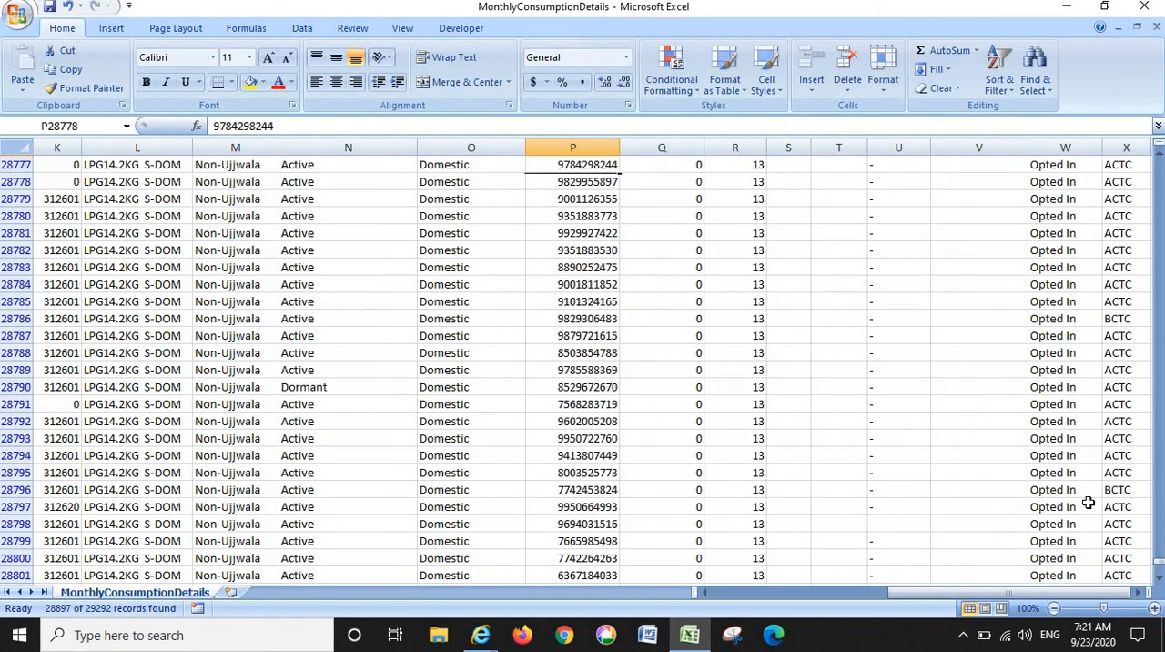
pyautogui.press('Up')
pyautogui.press('Up')
pyautogui.press('Up')
pyautogui.press('Up')
pyautogui.press('Up')
pyautogui.press('Up')
pyautogui.press('Up')
pyautogui.press('Up')
pyautogui.press('Up')
pyautogui.press('Up')
pyautogui.press('Up')
pyautogui.press('Up')
pyautogui.press('Up')
pyautogui.press('Up')
pyautogui.press('Up')
pyautogui.press('Up')
pyautogui.press('Up')
pyautogui.press('Up')
pyautogui.press('Up')
pyautogui.press('Up')
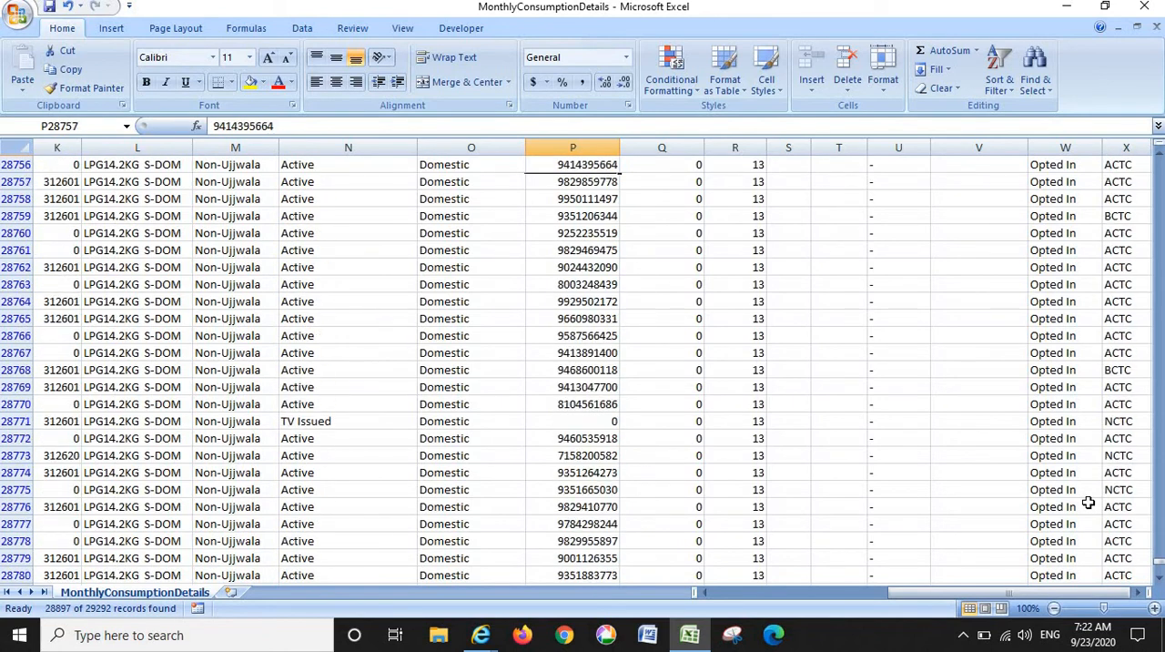
pyautogui.press('Up')
pyautogui.press('Up')
pyautogui.press('Up')
pyautogui.press('Up')
pyautogui.press('Up')
pyautogui.press('Up')
pyautogui.press('Up')
pyautogui.press('Up')
pyautogui.press('Up')
pyautogui.press('Up')
pyautogui.press('Up')
pyautogui.press('Up')
pyautogui.press('Up')
pyautogui.press('Up')
pyautogui.press('Up')
pyautogui.press('Up')
pyautogui.press('Up')
pyautogui.press('Up')
pyautogui.press('Up')
pyautogui.press('Up')
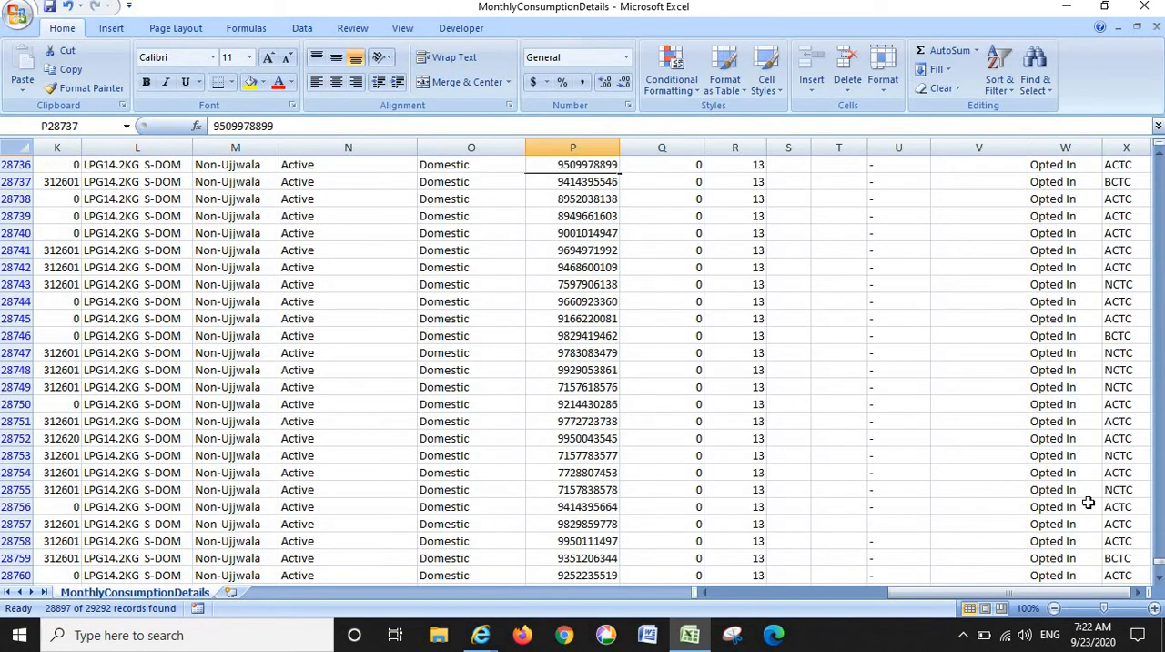
pyautogui.press('Up')
pyautogui.press('Up')
pyautogui.press('Up')
pyautogui.press('Up')
pyautogui.press('Up')
pyautogui.press('Up')
pyautogui.press('Up')
pyautogui.press('Up')
pyautogui.press('Up')
pyautogui.press('Up')
pyautogui.press('Up')
pyautogui.press('Up')
pyautogui.press('Up')
pyautogui.press('Up')
pyautogui.press('Up')
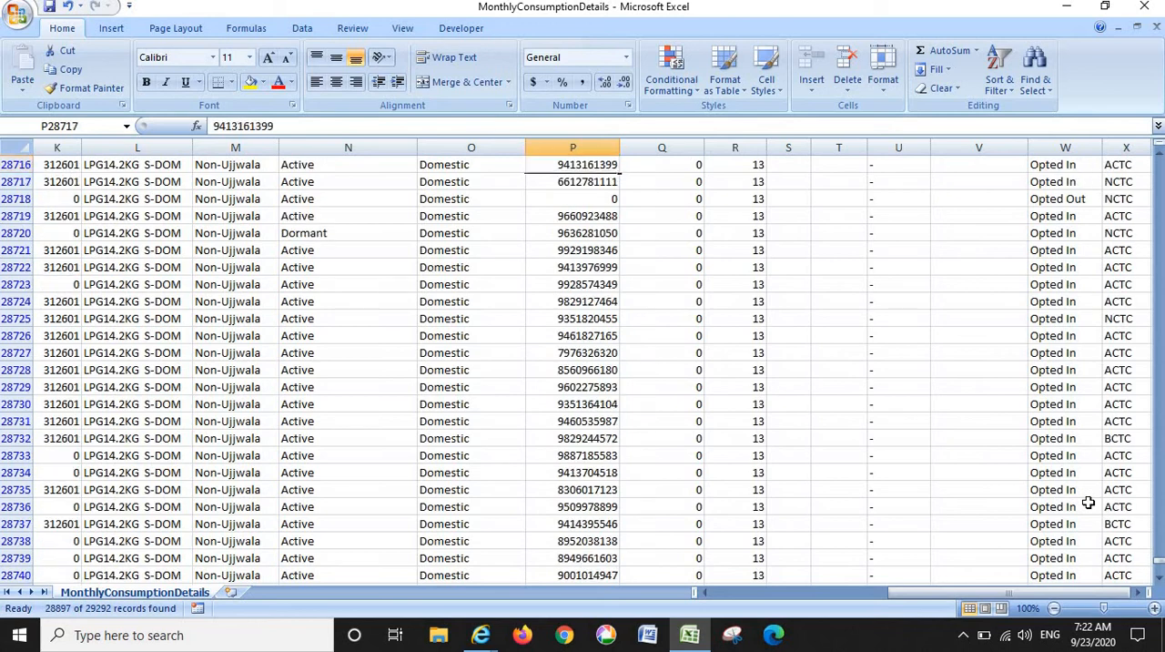
pyautogui.press('Up')
pyautogui.press('Up')
pyautogui.press('Up')
pyautogui.press('Up')
pyautogui.press('Up')
pyautogui.press('Up')
pyautogui.press('Up')
pyautogui.press('Up')
pyautogui.press('Up')
pyautogui.press('Up')
pyautogui.press('Up')
pyautogui.press('Up')
pyautogui.press('Up')
pyautogui.press('Up')
pyautogui.press('Up')
pyautogui.press('Up')
pyautogui.press('Up')
pyautogui.press('Up')
pyautogui.press('Up')
pyautogui.press('Up')
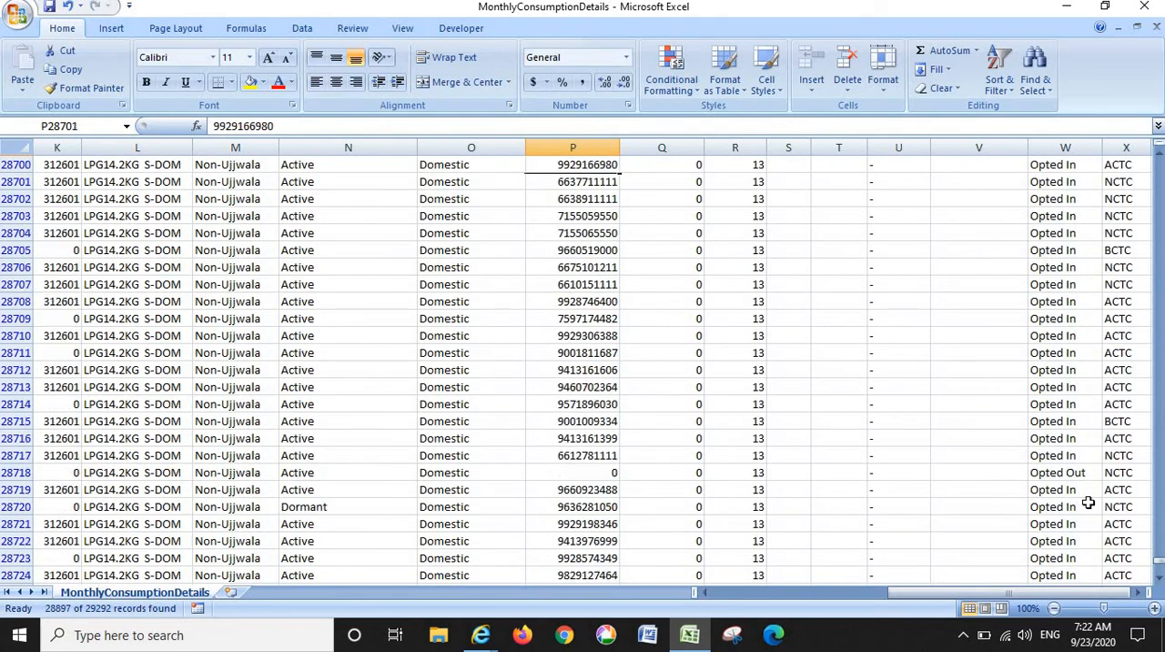
pyautogui.press('Up')
pyautogui.press('Up')
pyautogui.press('Up')
pyautogui.press('Up')
pyautogui.press('Up')
pyautogui.press('Up')
pyautogui.press('Up')
pyautogui.press('Up')
pyautogui.press('Up')
pyautogui.press('Up')
pyautogui.press('Up')
pyautogui.press('Up')
pyautogui.press('Up')
pyautogui.press('Up')
pyautogui.press('Up')
pyautogui.press('Up')
pyautogui.press('Up')
pyautogui.press('Up')
pyautogui.press('Up')
pyautogui.press('Up')
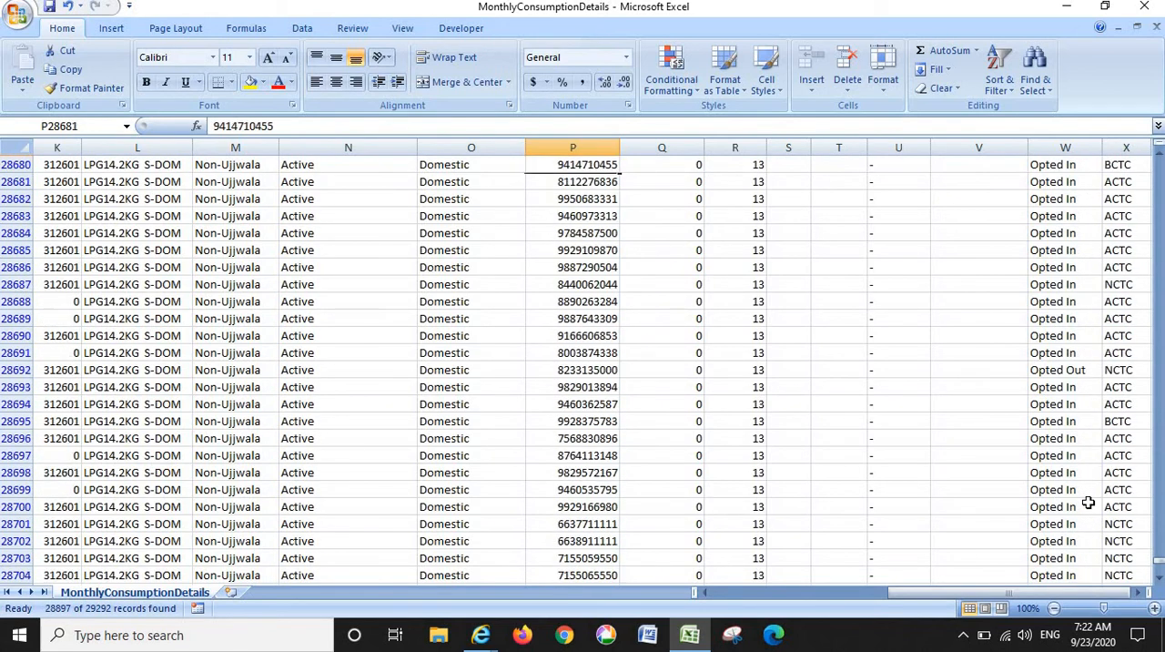
pyautogui.press('Up')
pyautogui.press('Up')
pyautogui.press('Up')
pyautogui.press('Up')
pyautogui.press('Up')
pyautogui.press('Up')
pyautogui.press('Up')
pyautogui.press('Up')
pyautogui.press('Up')
pyautogui.press('Up')
pyautogui.press('Up')
pyautogui.press('Up')
pyautogui.press('Up')
pyautogui.press('Up')
pyautogui.press('Up')
pyautogui.press('Up')
pyautogui.press('Up')
pyautogui.press('Up')
pyautogui.press('Up')
pyautogui.press('Up')
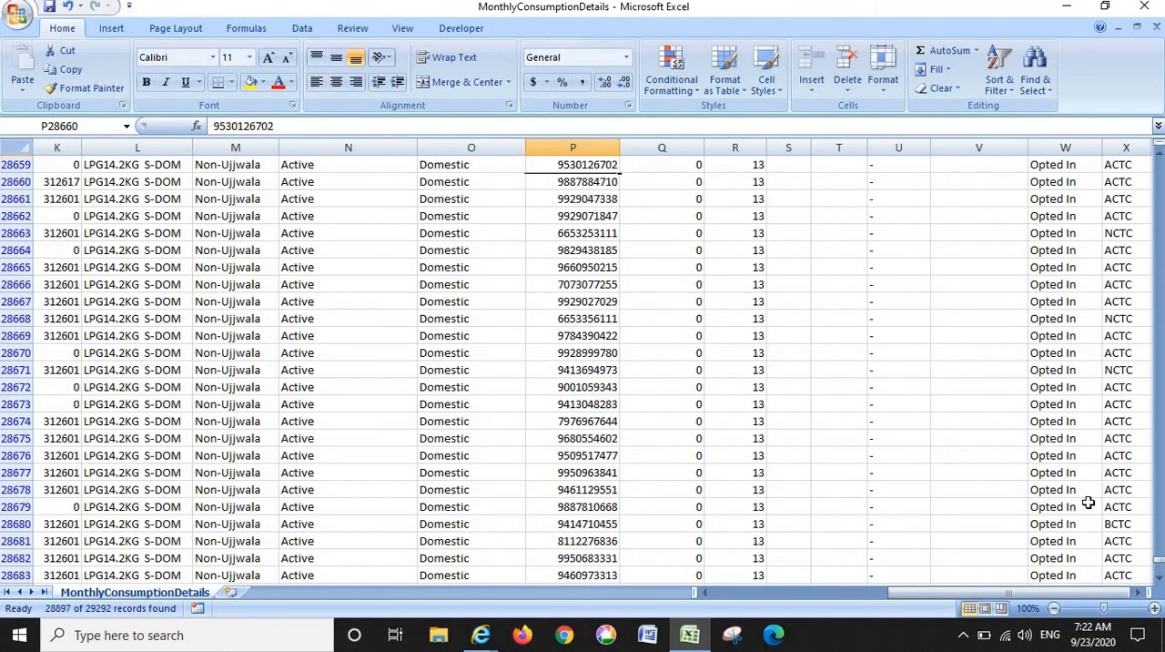
pyautogui.press('Up')
pyautogui.press('Up')
pyautogui.press('Up')
pyautogui.press('Up')
pyautogui.press('Up')
pyautogui.press('Up')
pyautogui.press('Up')
pyautogui.press('Up')
pyautogui.press('Up')
pyautogui.press('Up')
pyautogui.press('Up')
pyautogui.press('Up')
pyautogui.press('Up')
pyautogui.press('Up')
pyautogui.press('Up')
pyautogui.press('Up')
pyautogui.press('Up')
pyautogui.press('Up')
pyautogui.press('Up')
pyautogui.press('Up')
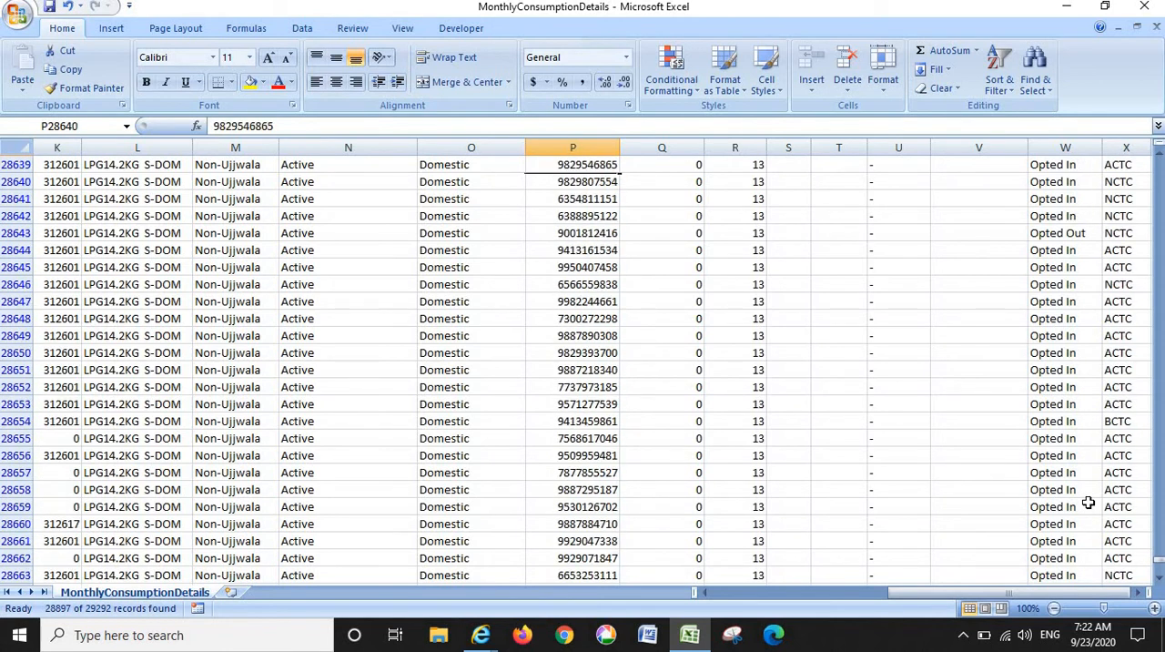
pyautogui.press('Up')
pyautogui.press('Up')
pyautogui.press('Up')
pyautogui.press('Up')
pyautogui.press('Up')
pyautogui.press('Up')
pyautogui.press('Up')
pyautogui.press('Up')
pyautogui.press('Up')
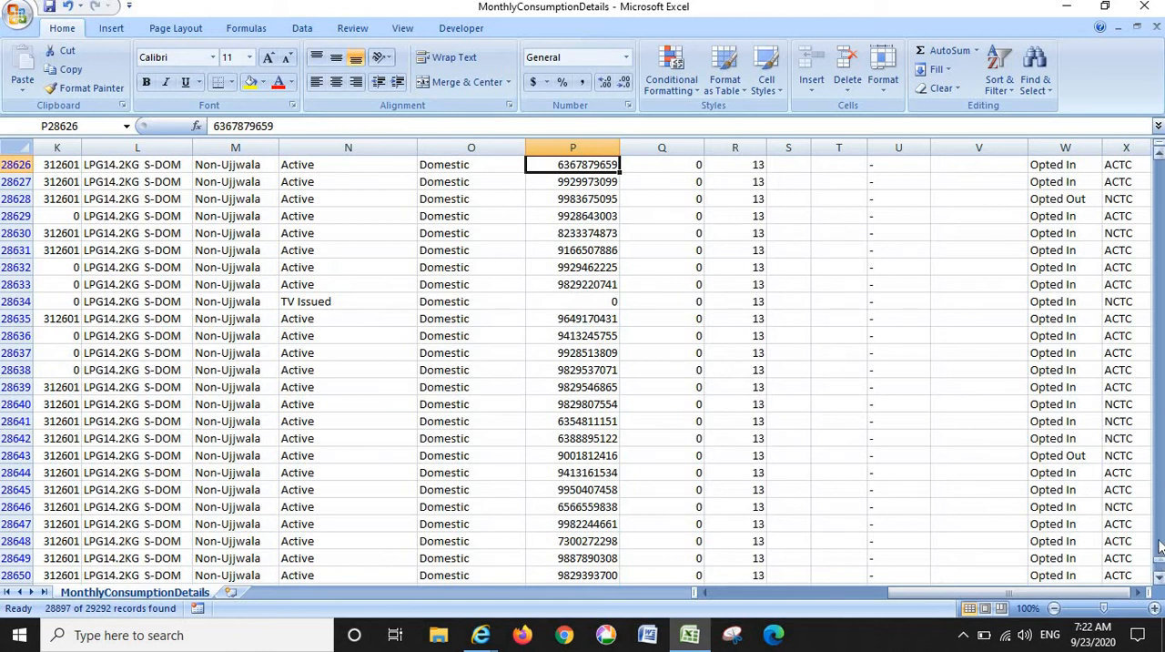
# - Examine the consumer record in row 12001, from its address and area description across to the total refills
pyautogui.moveTo(1160, 546); pyautogui.dragTo(1160, 486)
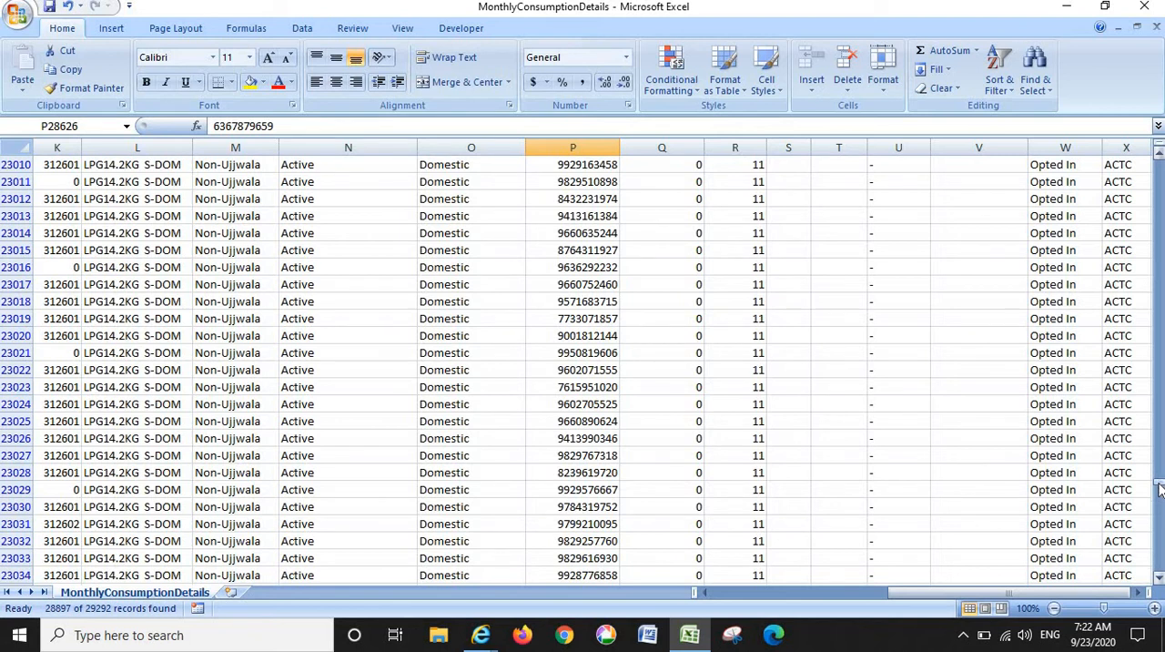
pyautogui.moveTo(1160, 485); pyautogui.dragTo(1158, 330)
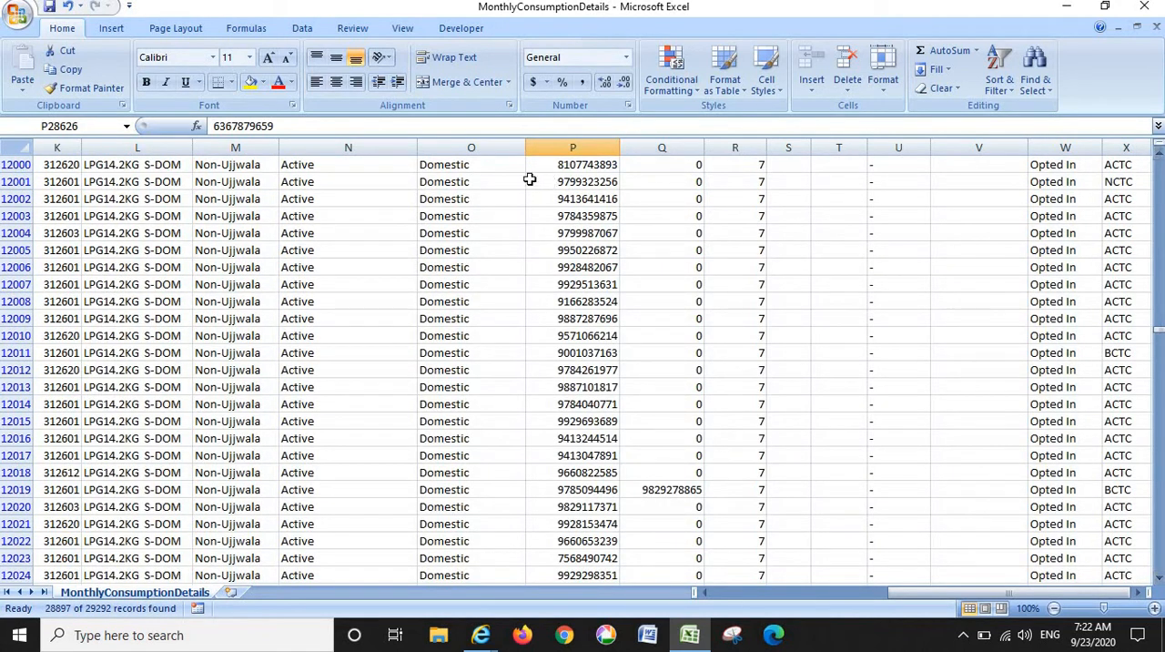
pyautogui.click(520, 182)
pyautogui.press('Left')
pyautogui.press('Left')
pyautogui.press('Left')
pyautogui.press('Left')
pyautogui.press('Left')
pyautogui.press('Left')
pyautogui.press('Left')
pyautogui.press('Left')
pyautogui.press('Left')
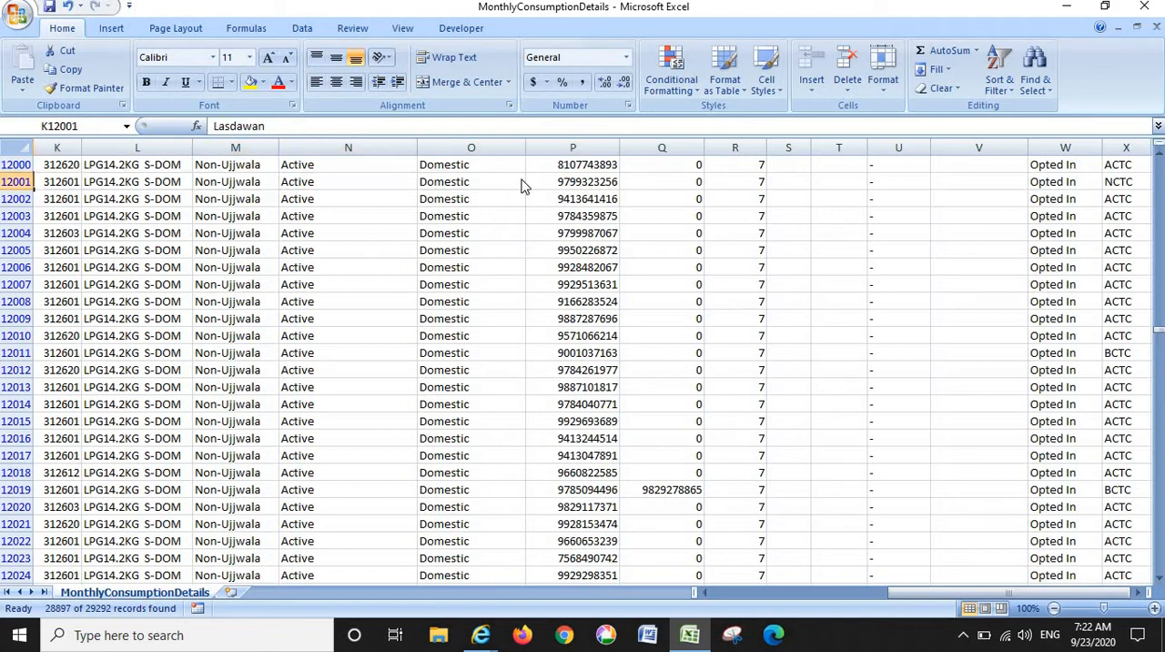
pyautogui.press('Left')
pyautogui.press('Left')
pyautogui.press('Right')
pyautogui.press('Right')
pyautogui.press('Right')
pyautogui.press('Right')
pyautogui.press('Right')
pyautogui.press('Right')
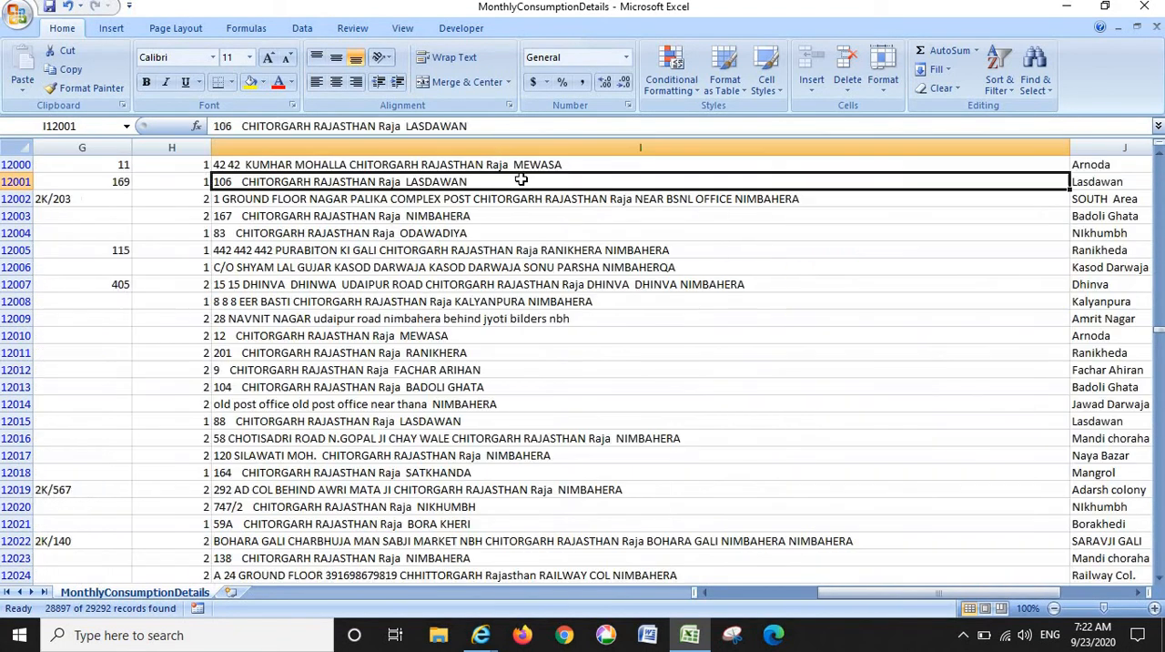
pyautogui.press('Left')
pyautogui.press('Right')
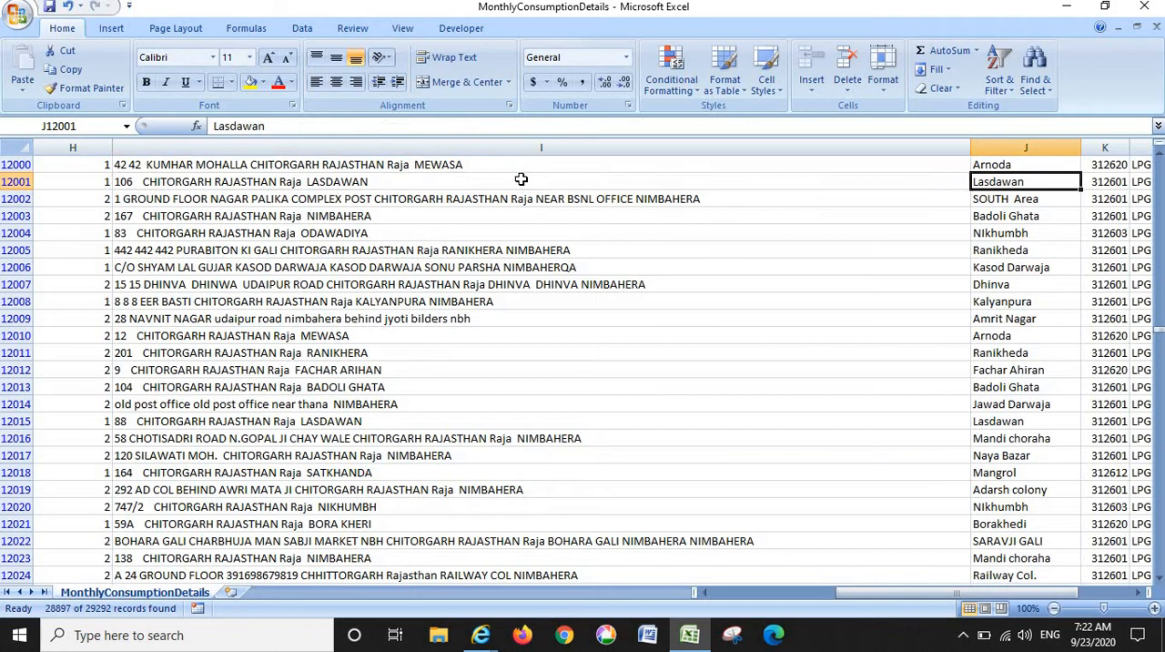
pyautogui.press('Right')
pyautogui.press('Left')
pyautogui.press('Right')
pyautogui.press('Right')
pyautogui.press('Right')
pyautogui.press('Right')
pyautogui.press('Right')
pyautogui.press('Right')
pyautogui.press('Right')
pyautogui.press('Right')
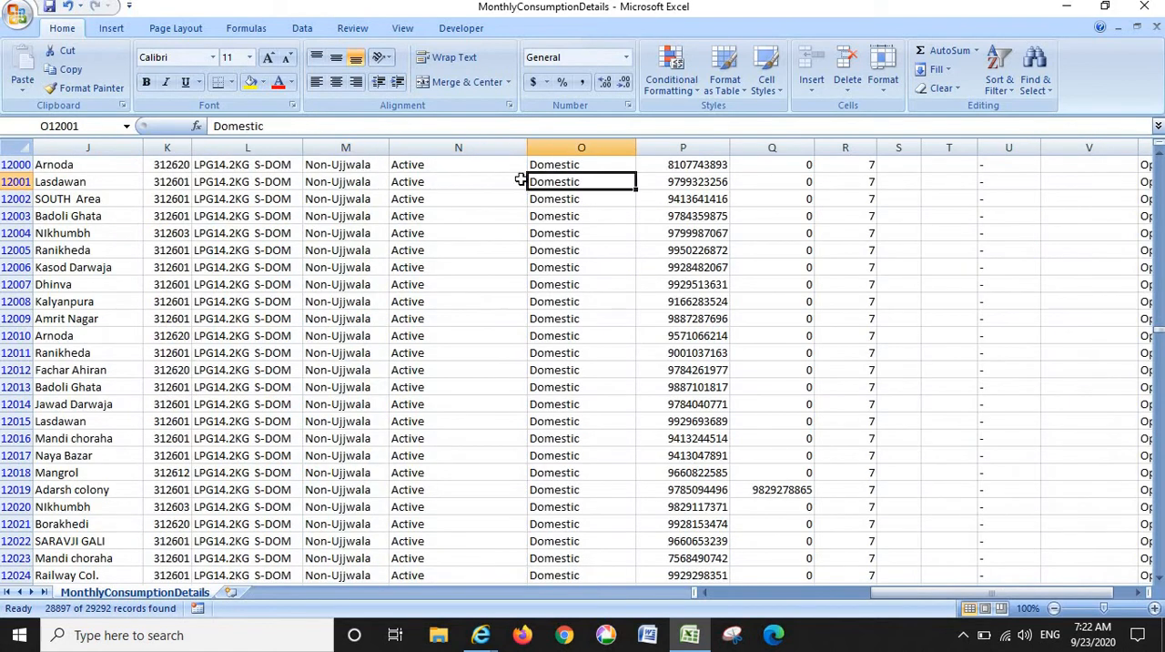
pyautogui.press('Right')
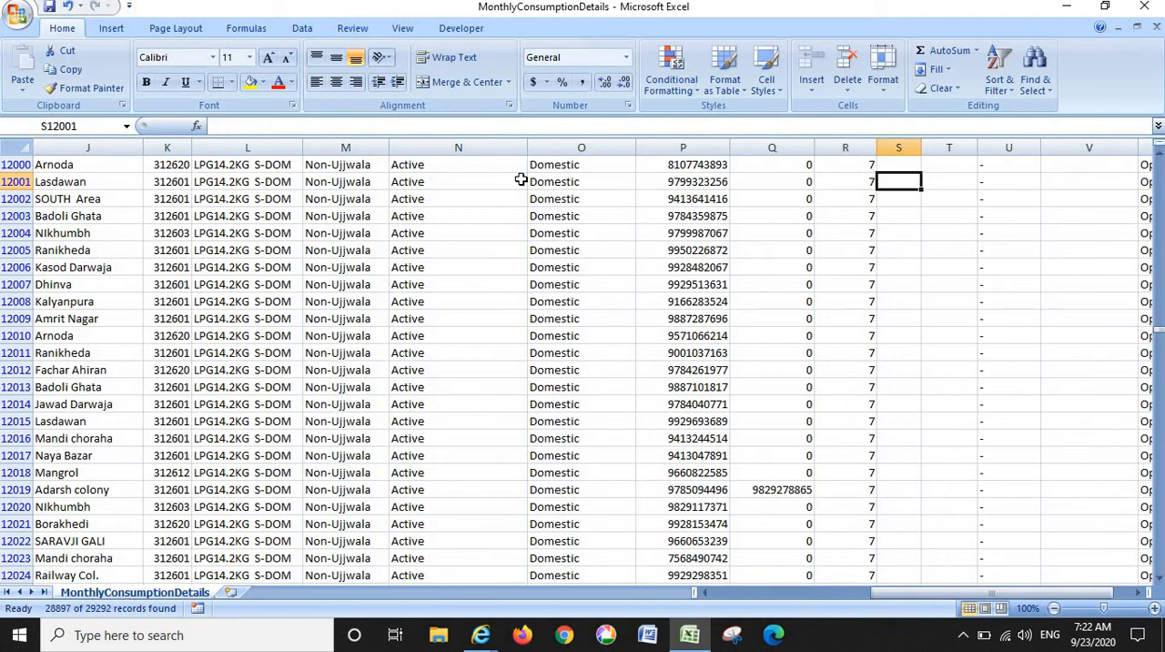
# - Review the Domestic consumer records and their total refills alongside column S from row 12001 up to row 11516
pyautogui.press('Up')
pyautogui.press('Up')
pyautogui.press('Up')
pyautogui.press('Up')
pyautogui.press('Up')
pyautogui.press('Up')
pyautogui.press('Up')
pyautogui.press('Up')
pyautogui.press('Up')
pyautogui.press('Up')
pyautogui.press('Up')
pyautogui.press('Up')
pyautogui.press('Up')
pyautogui.press('Up')
pyautogui.press('Up')
pyautogui.press('Up')
pyautogui.press('Up')
pyautogui.press('Up')
pyautogui.press('Up')
pyautogui.press('Up')
pyautogui.press('Up')
pyautogui.press('Up')
pyautogui.press('Up')
pyautogui.press('Up')
pyautogui.press('Up')
pyautogui.press('Up')
pyautogui.press('Up')
pyautogui.press('Up')
pyautogui.press('Up')
pyautogui.press('Up')
pyautogui.press('Up')
pyautogui.press('Up')
pyautogui.press('Up')
pyautogui.press('Up')
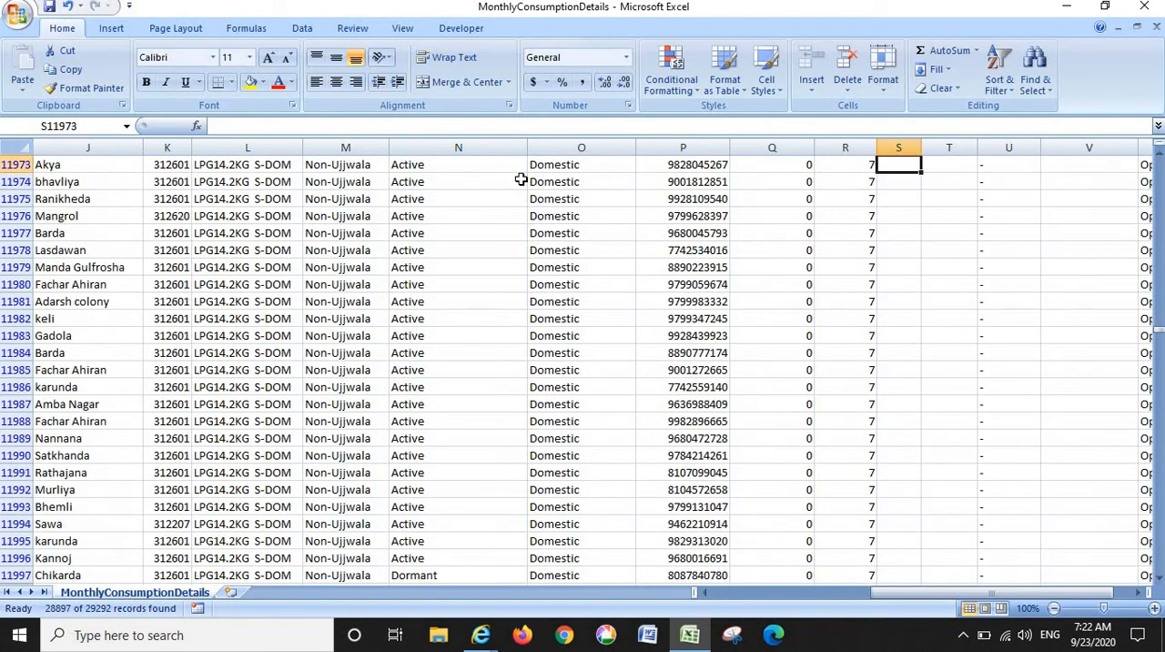
pyautogui.press('Up')
pyautogui.press('Up')
pyautogui.press('Up')
pyautogui.press('Up')
pyautogui.press('Up')
pyautogui.press('Up')
pyautogui.press('Up')
pyautogui.press('Up')
pyautogui.press('Up')
pyautogui.press('Up')
pyautogui.press('Up')
pyautogui.press('Up')
pyautogui.press('Up')
pyautogui.press('Up')
pyautogui.press('Up')
pyautogui.press('Up')
pyautogui.press('Up')
pyautogui.press('Up')
pyautogui.press('Up')
pyautogui.press('Up')
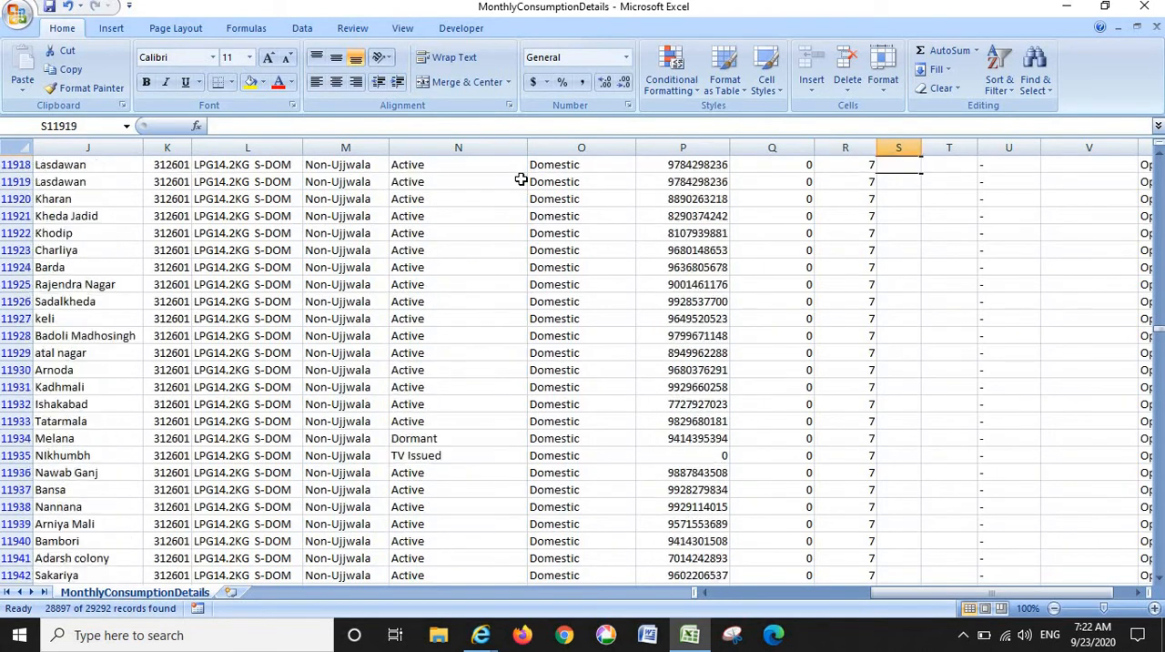
pyautogui.press('Up')
pyautogui.press('Up')
pyautogui.press('Up')
pyautogui.press('Up')
pyautogui.press('Up')
pyautogui.press('Up')
pyautogui.press('Up')
pyautogui.press('Up')
pyautogui.press('Up')
pyautogui.press('Up')
pyautogui.press('Up')
pyautogui.press('Up')
pyautogui.press('Up')
pyautogui.press('Up')
pyautogui.press('Up')
pyautogui.press('Up')
pyautogui.press('Up')
pyautogui.press('Up')
pyautogui.press('Up')
pyautogui.press('Up')
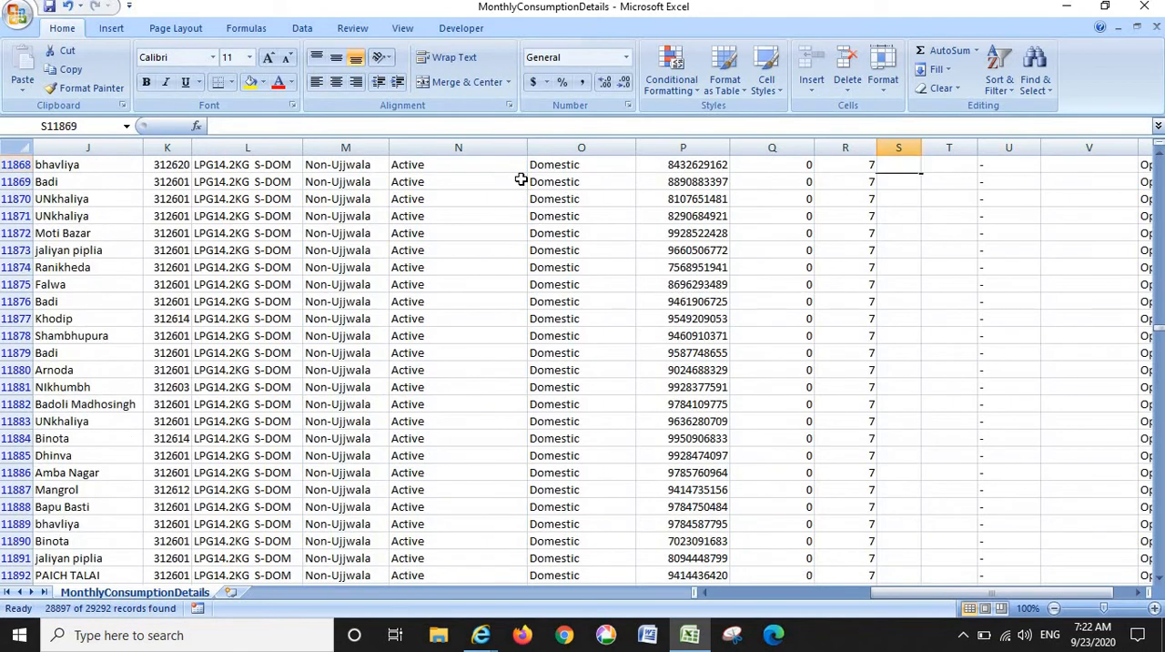
pyautogui.press('Up')
pyautogui.press('Up')
pyautogui.press('Up')
pyautogui.press('Up')
pyautogui.press('Up')
pyautogui.press('Up')
pyautogui.press('Up')
pyautogui.press('Up')
pyautogui.press('Up')
pyautogui.press('Up')
pyautogui.press('Up')
pyautogui.press('Up')
pyautogui.press('Up')
pyautogui.press('Up')
pyautogui.press('Up')
pyautogui.press('Up')
pyautogui.press('Up')
pyautogui.press('Up')
pyautogui.press('Up')
pyautogui.press('Up')
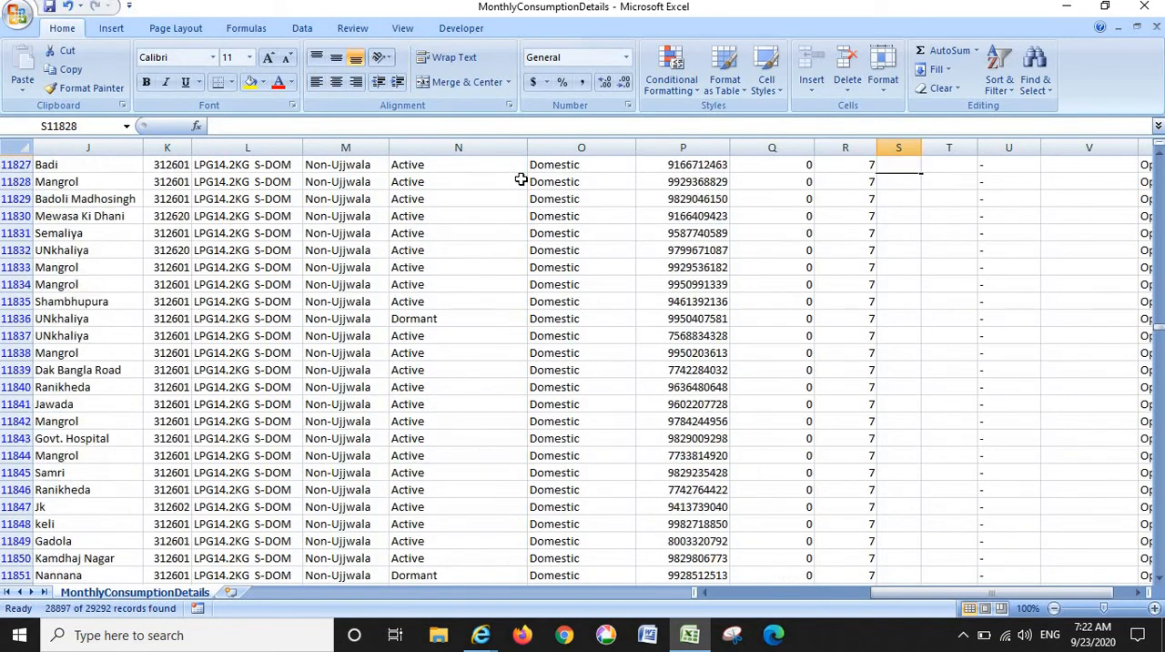
pyautogui.press('Up')
pyautogui.press('Up')
pyautogui.press('Up')
pyautogui.press('Up')
pyautogui.press('Up')
pyautogui.press('Up')
pyautogui.press('Up')
pyautogui.press('Up')
pyautogui.press('Up')
pyautogui.press('Up')
pyautogui.press('Up')
pyautogui.press('Up')
pyautogui.press('Up')
pyautogui.press('Up')
pyautogui.press('Up')
pyautogui.press('Up')
pyautogui.press('Up')
pyautogui.press('Up')
pyautogui.press('Up')
pyautogui.press('Up')
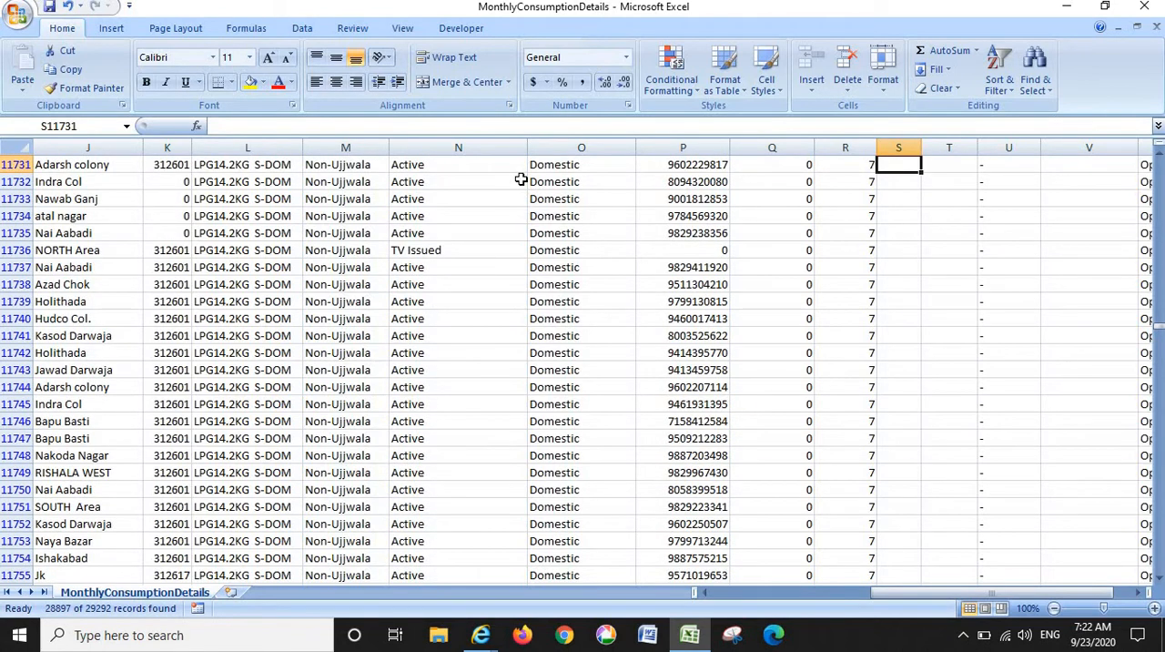
pyautogui.press('Up')
pyautogui.press('Up')
pyautogui.press('Up')
pyautogui.press('Up')
pyautogui.press('Up')
pyautogui.press('Up')
pyautogui.press('Up')
pyautogui.press('Up')
pyautogui.press('Up')
pyautogui.press('Up')
pyautogui.press('Up')
pyautogui.press('Up')
pyautogui.press('Up')
pyautogui.press('Up')
pyautogui.press('Up')
pyautogui.press('Up')
pyautogui.press('Up')
pyautogui.press('Up')
pyautogui.press('Up')
pyautogui.press('Up')
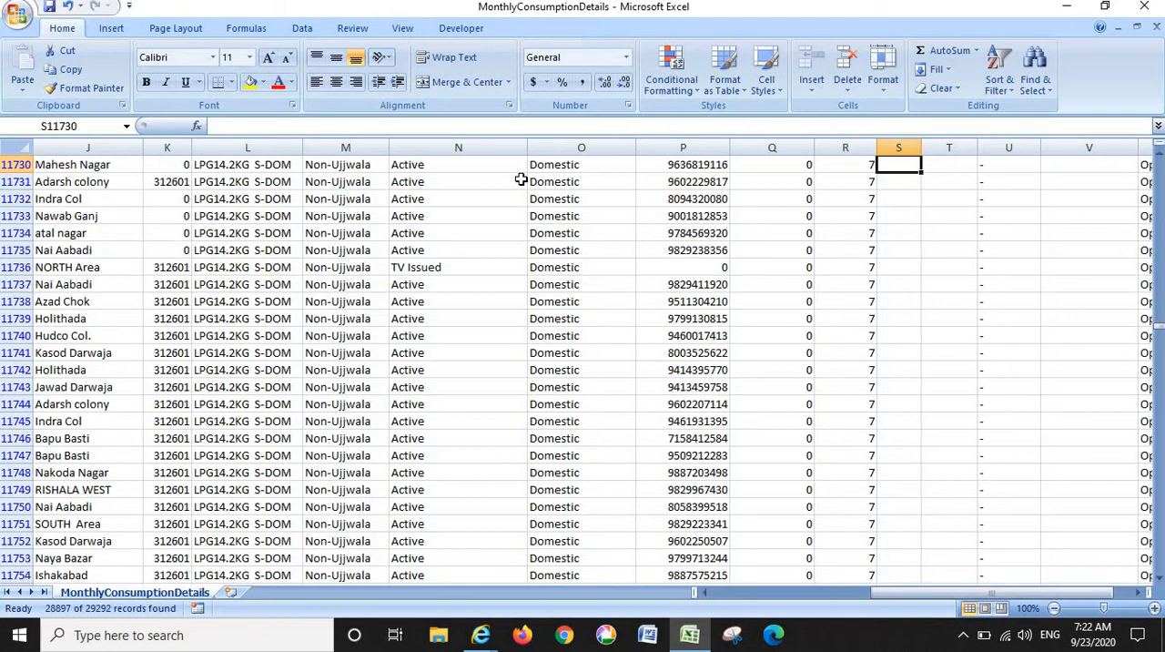
pyautogui.press('Up')
pyautogui.press('Up')
pyautogui.press('Up')
pyautogui.press('Up')
pyautogui.press('Up')
pyautogui.press('Up')
pyautogui.press('Up')
pyautogui.press('Up')
pyautogui.press('Up')
pyautogui.press('Up')
pyautogui.press('Up')
pyautogui.press('Up')
pyautogui.press('Up')
pyautogui.press('Up')
pyautogui.press('Up')
pyautogui.press('Up')
pyautogui.press('Up')
pyautogui.press('Up')
pyautogui.press('Up')
pyautogui.press('Up')
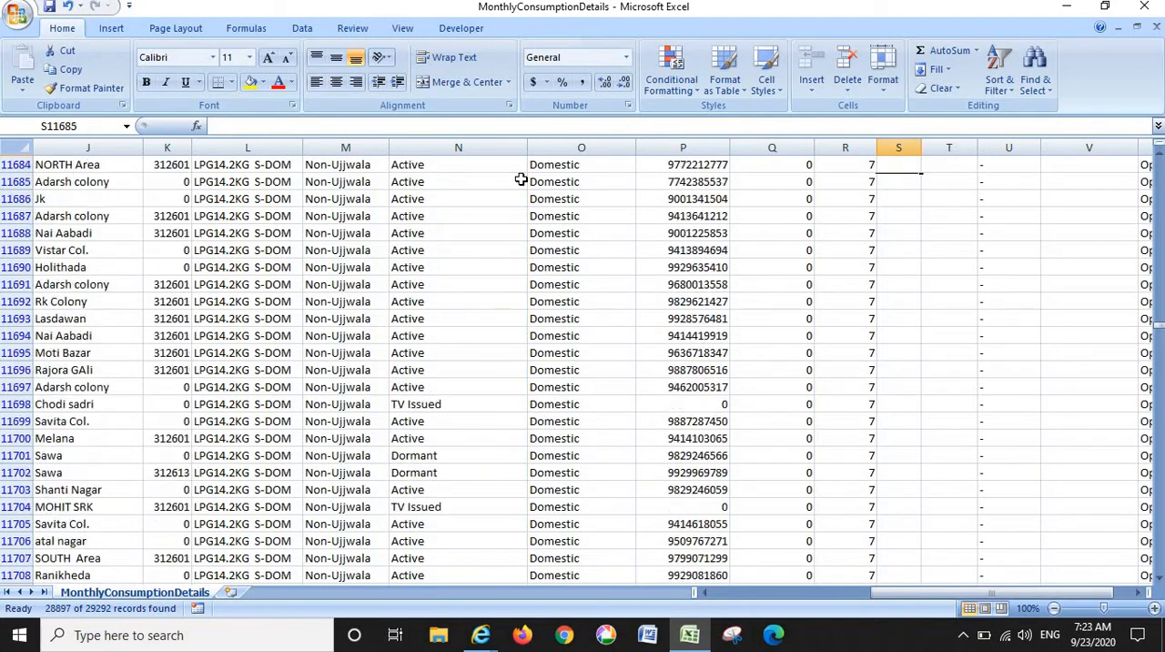
pyautogui.press('Up')
pyautogui.press('Up')
pyautogui.press('Up')
pyautogui.press('Up')
pyautogui.press('Up')
pyautogui.press('Up')
pyautogui.press('Up')
pyautogui.press('Up')
pyautogui.press('Up')
pyautogui.press('Up')
pyautogui.press('Up')
pyautogui.press('Up')
pyautogui.press('Up')
pyautogui.press('Up')
pyautogui.press('Up')
pyautogui.press('Up')
pyautogui.press('Up')
pyautogui.press('Up')
pyautogui.press('Up')
pyautogui.press('Up')
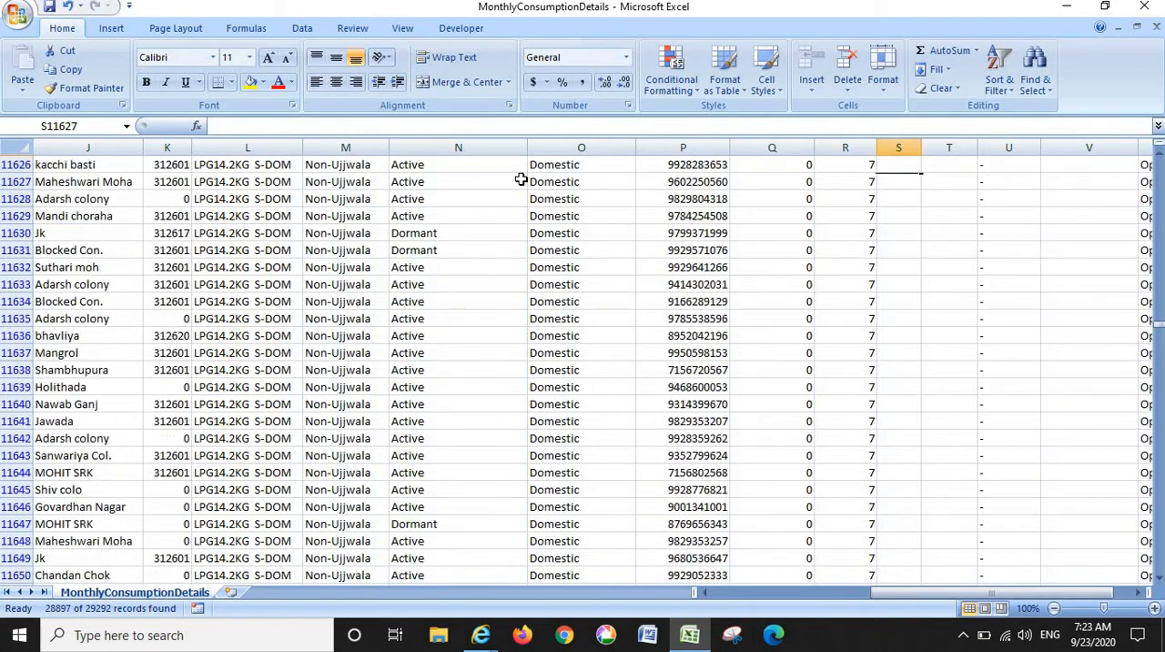
pyautogui.press('Up')
pyautogui.press('Up')
pyautogui.press('Up')
pyautogui.press('Up')
pyautogui.press('Up')
pyautogui.press('Up')
pyautogui.press('Up')
pyautogui.press('Up')
pyautogui.press('Up')
pyautogui.press('Up')
pyautogui.press('Up')
pyautogui.press('Up')
pyautogui.press('Up')
pyautogui.press('Up')
pyautogui.press('Up')
pyautogui.press('Up')
pyautogui.press('Up')
pyautogui.press('Up')
pyautogui.press('Up')
pyautogui.press('Up')
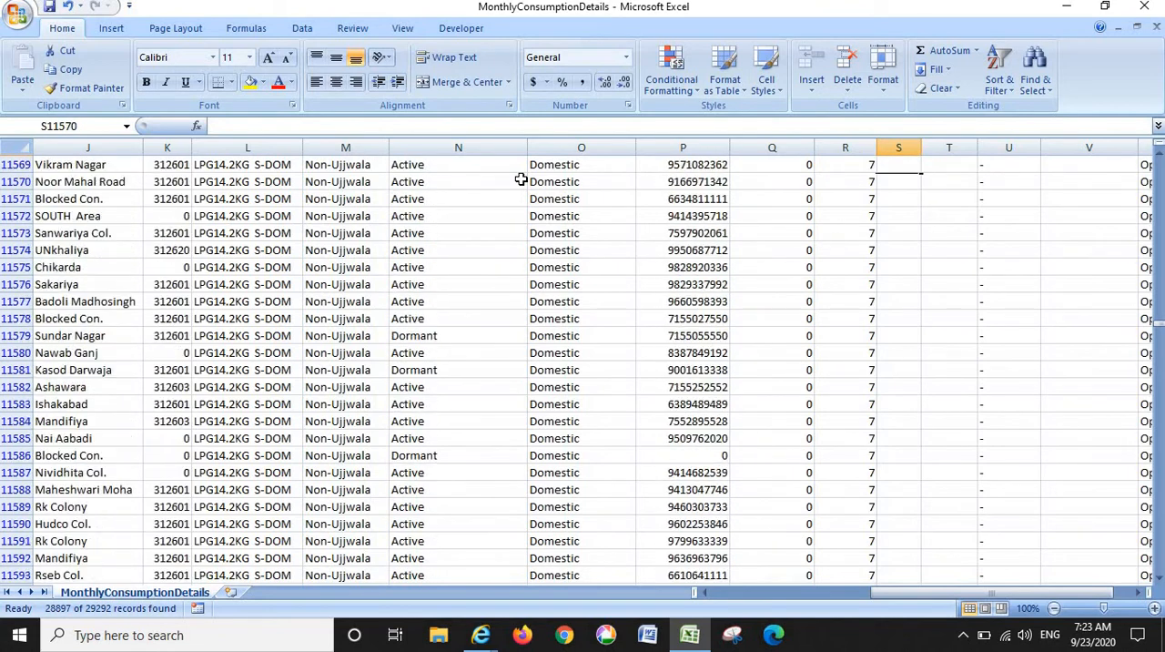
pyautogui.press('Up')
pyautogui.press('Up')
pyautogui.press('Up')
pyautogui.press('Up')
pyautogui.press('Up')
pyautogui.press('Up')
pyautogui.press('Up')
pyautogui.press('Up')
pyautogui.press('Up')
pyautogui.press('Up')
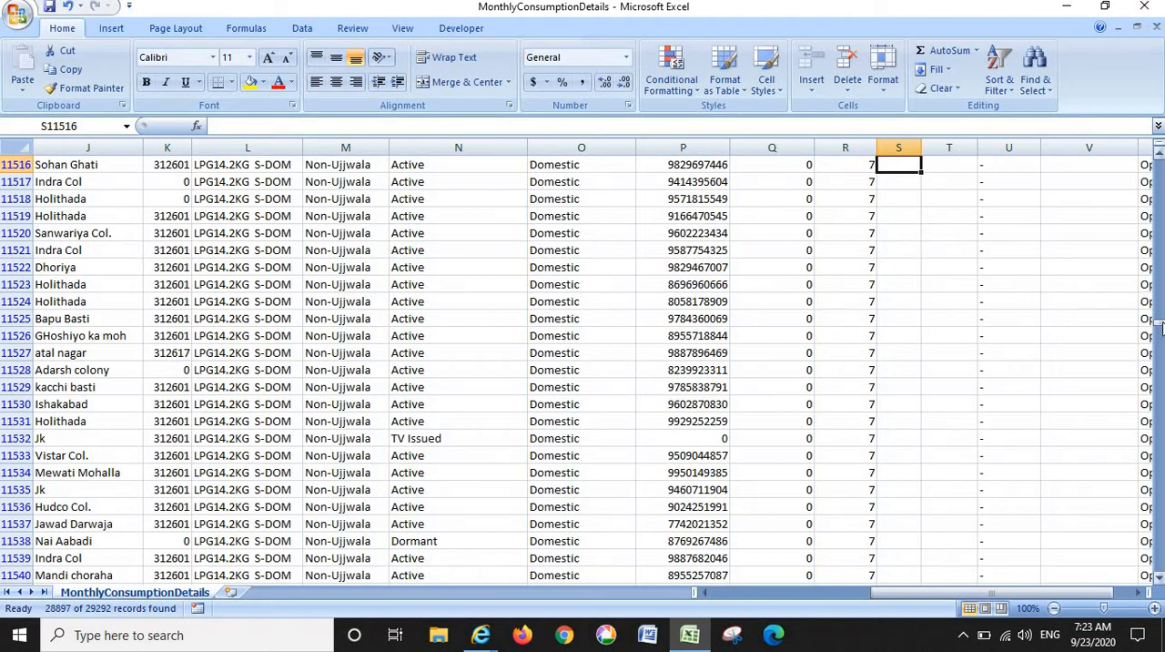
# - Return to the beginning of the MonthlyConsumptionDetails sheet and close the workbook without saving the changes
pyautogui.moveTo(1162, 326); pyautogui.dragTo(1161, 156)
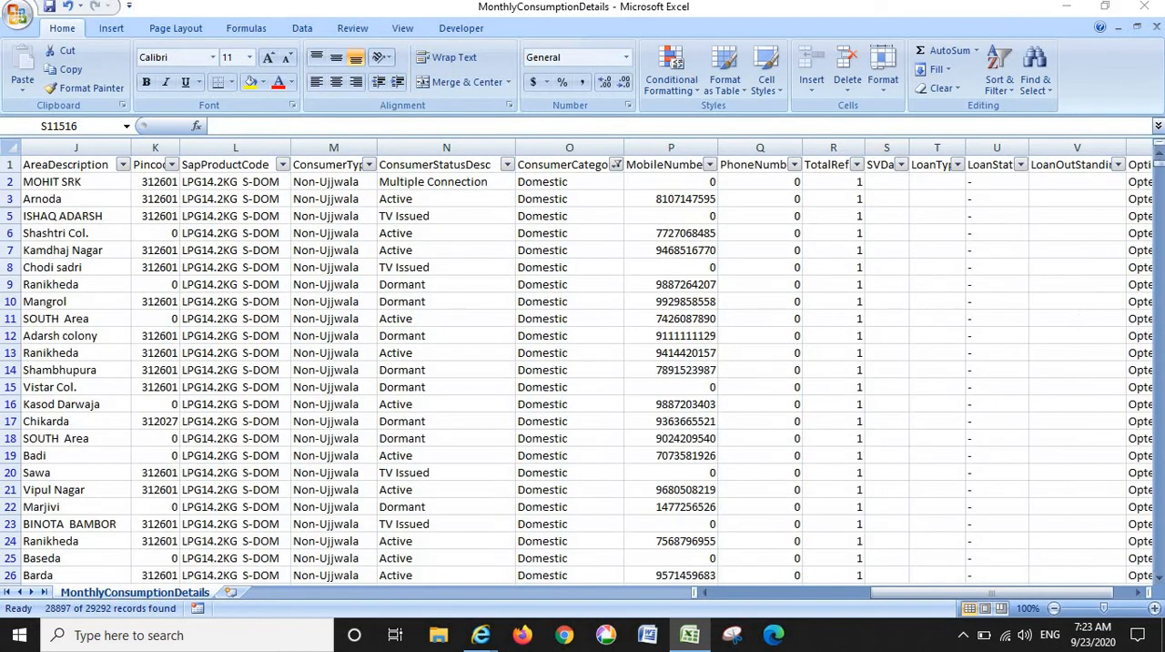
pyautogui.click(1144, 11)
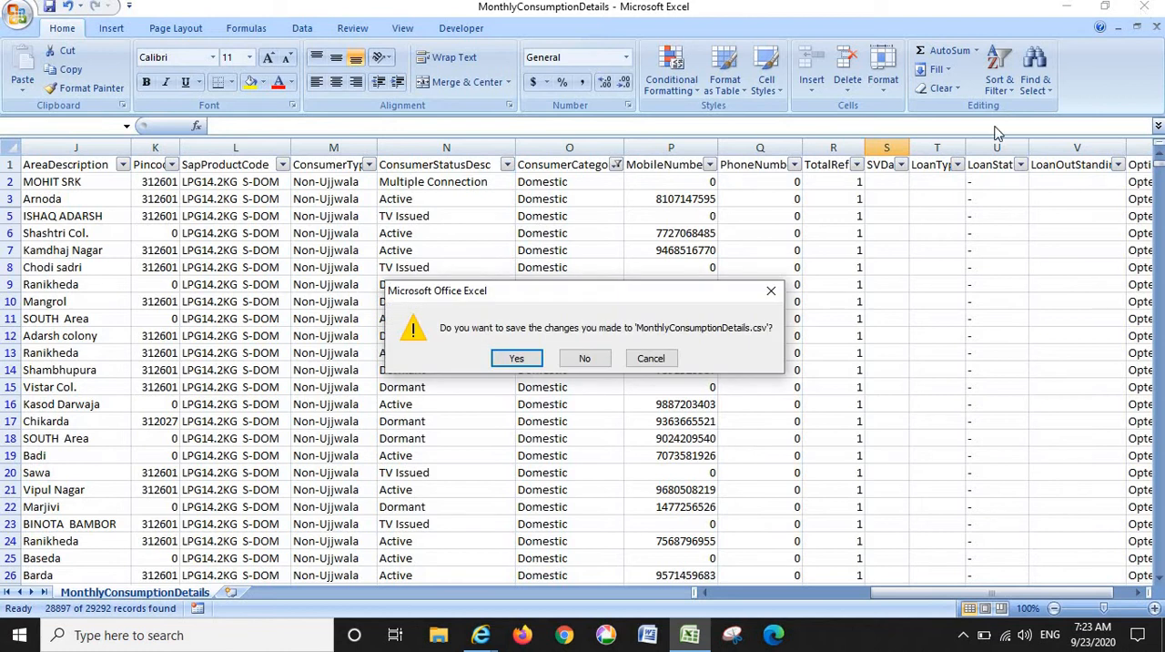
pyautogui.click(584, 360)
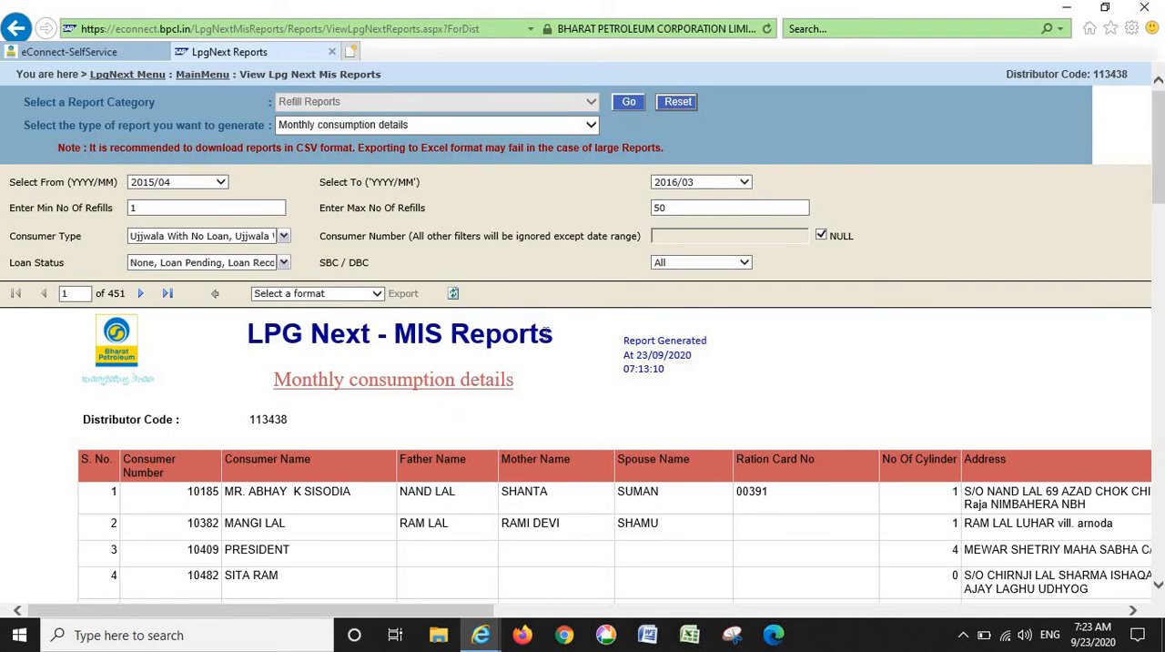
# - Set the report's minimum and maximum number of refills to 0 and its start month to 2020/04
pyautogui.moveTo(175, 209); pyautogui.dragTo(84, 210)
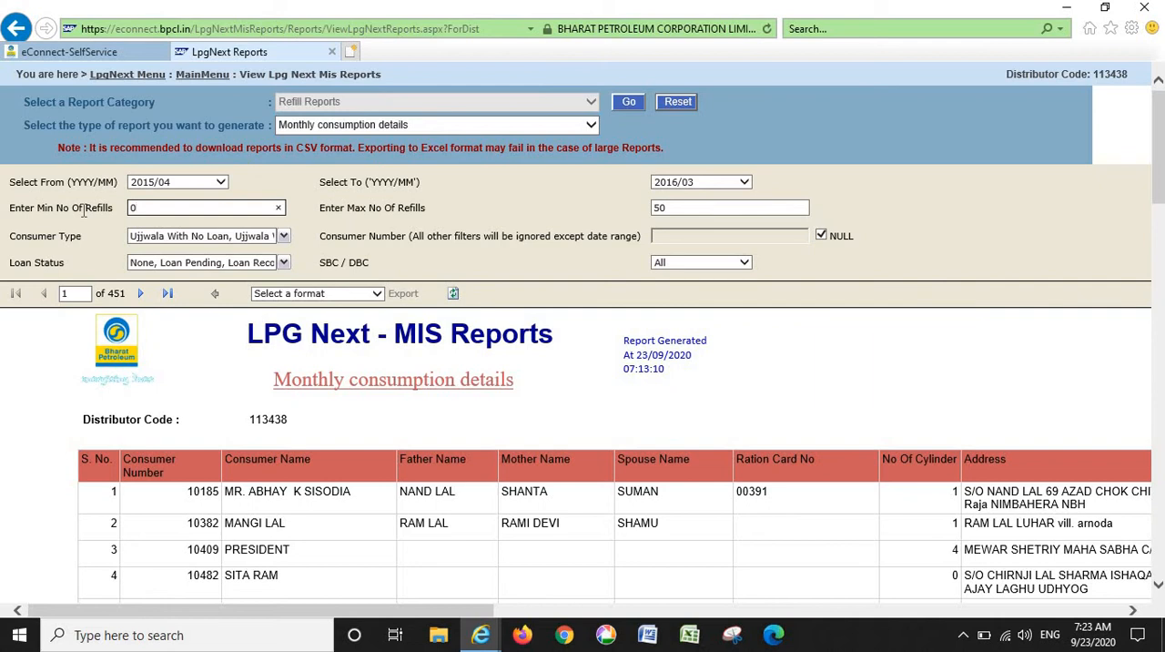
pyautogui.press('Tab')
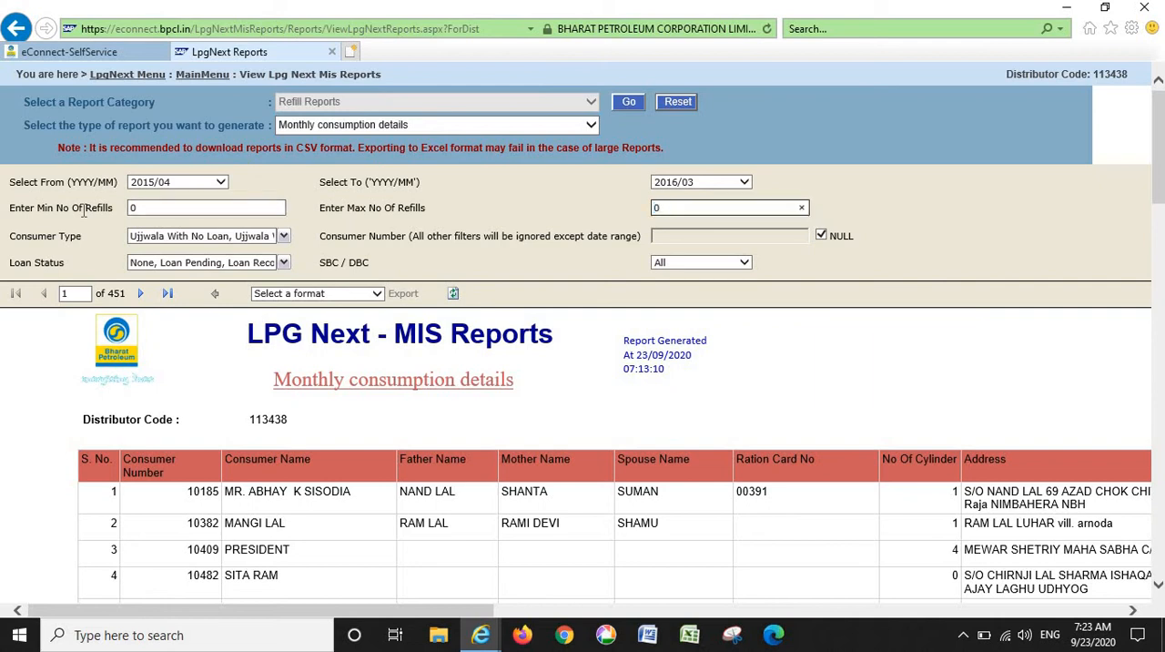
pyautogui.click(189, 181)
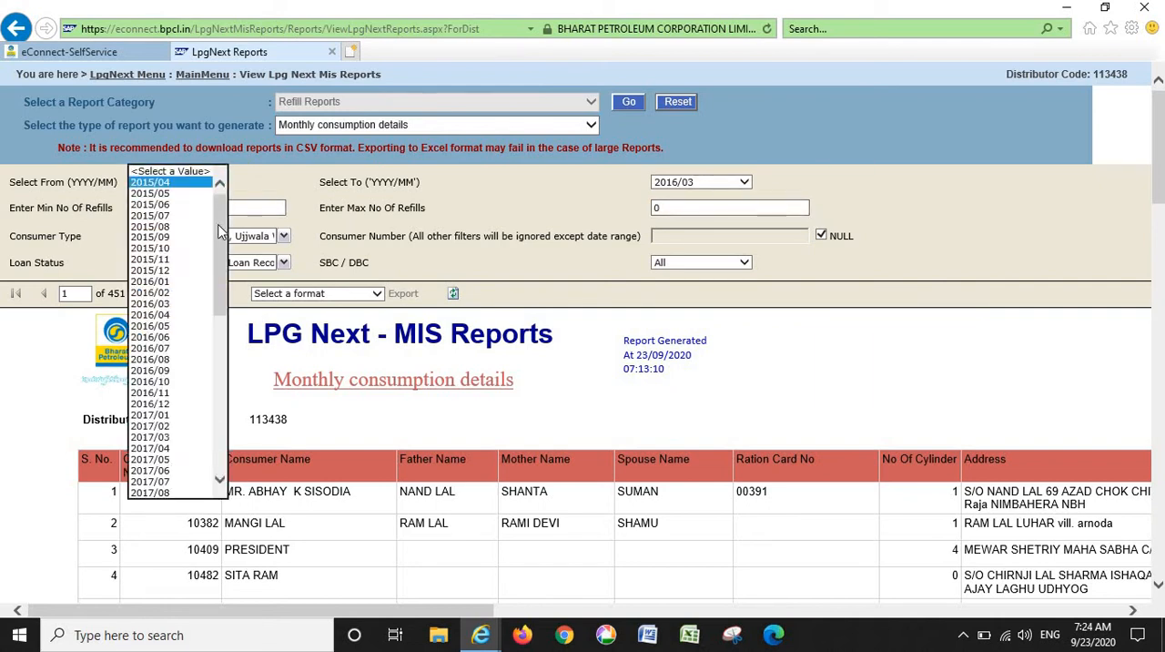
pyautogui.moveTo(223, 232); pyautogui.dragTo(221, 493)
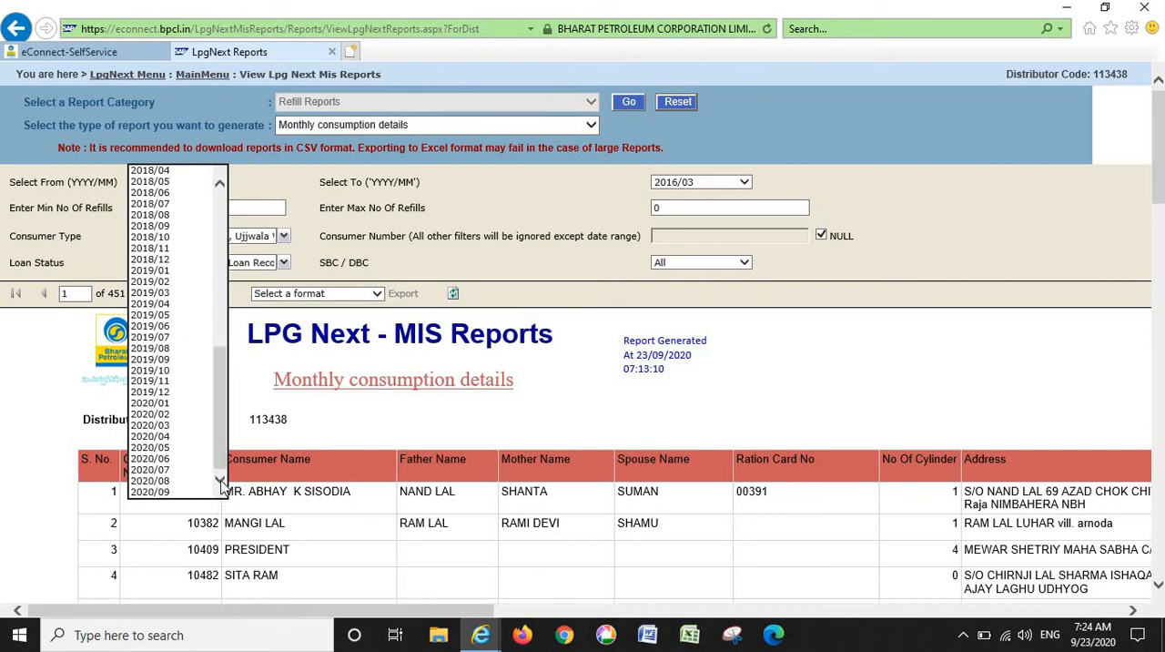
pyautogui.click(171, 438)
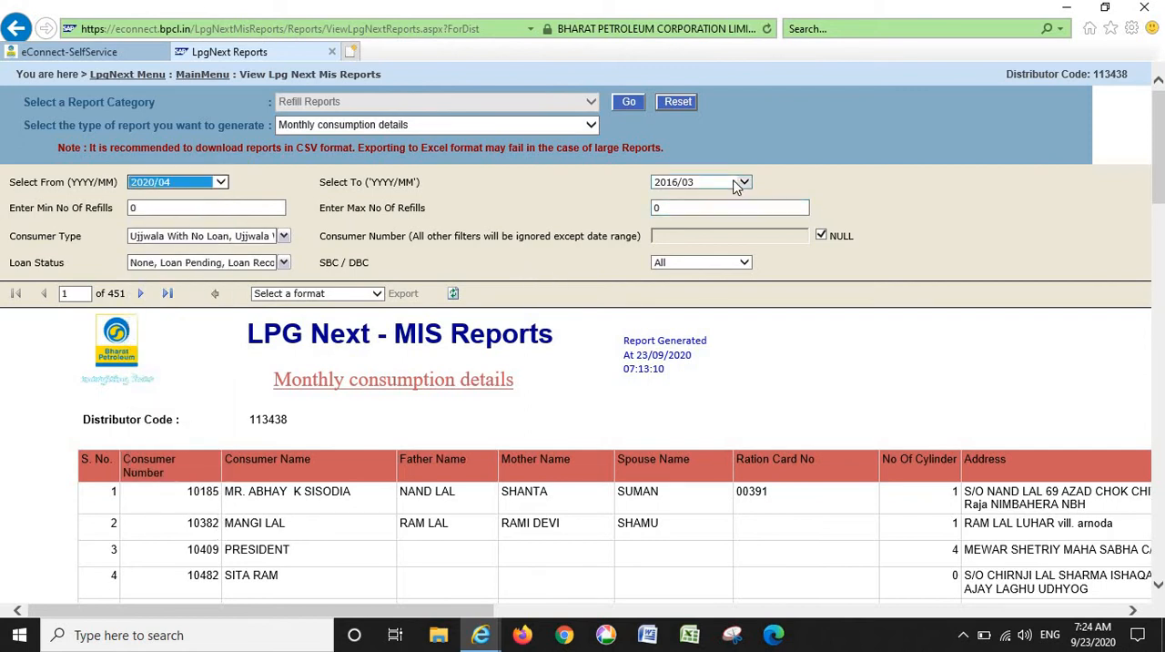
# - Set the report's end month to 2020/09
pyautogui.click(740, 183)
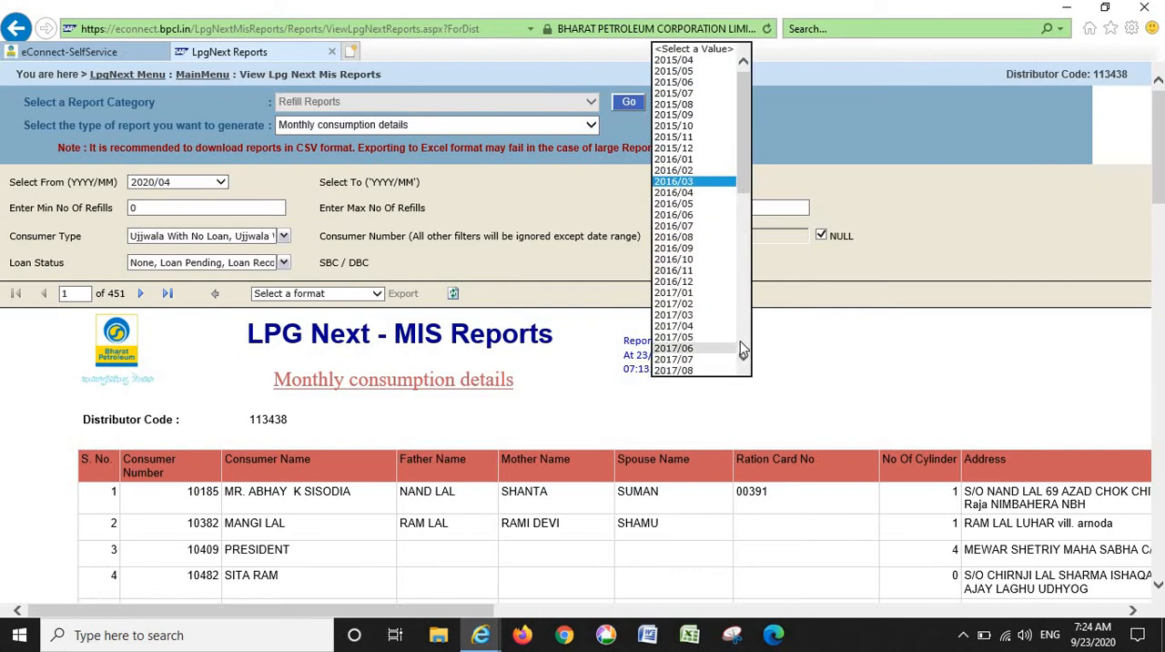
pyautogui.scroll(-10, 742, 350)
pyautogui.click(701, 368)
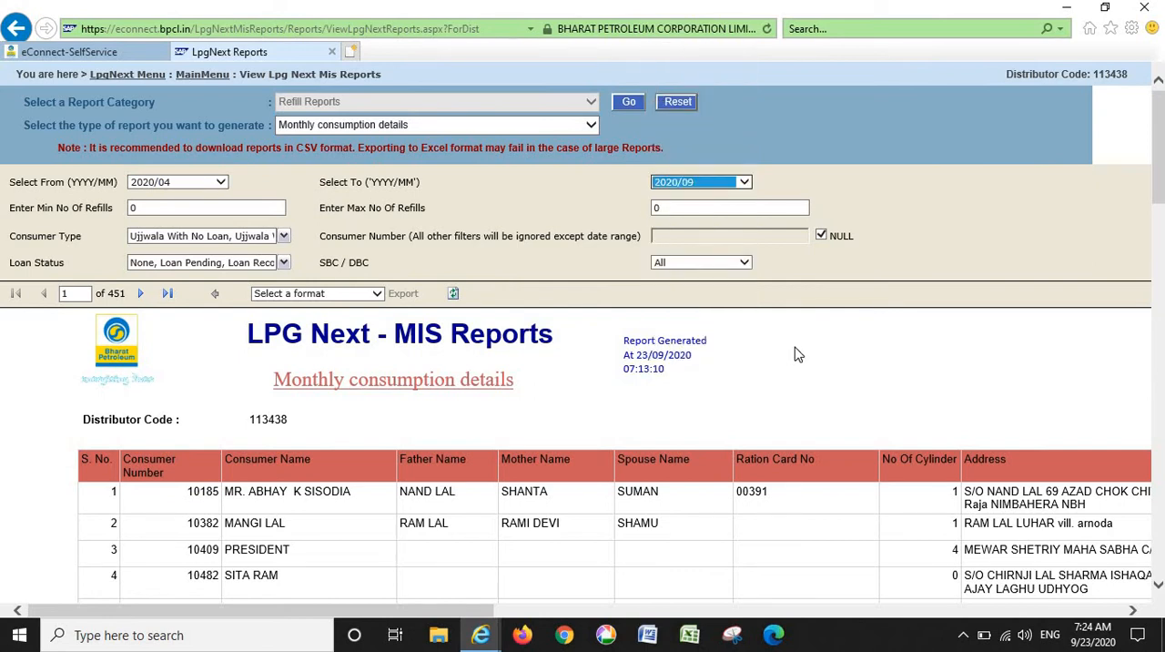
pyautogui.click(795, 348)
# - Exclude Exempted and Commercial from the report's consumer types and generate the monthly consumption report
pyautogui.click(255, 237)
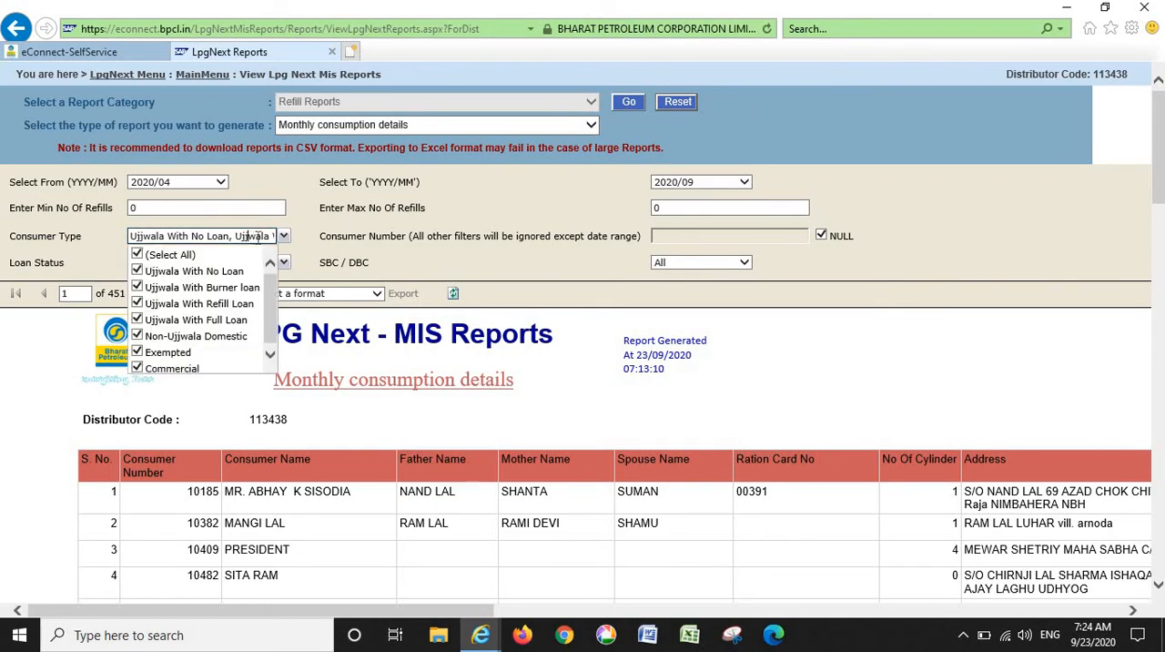
pyautogui.click(175, 356)
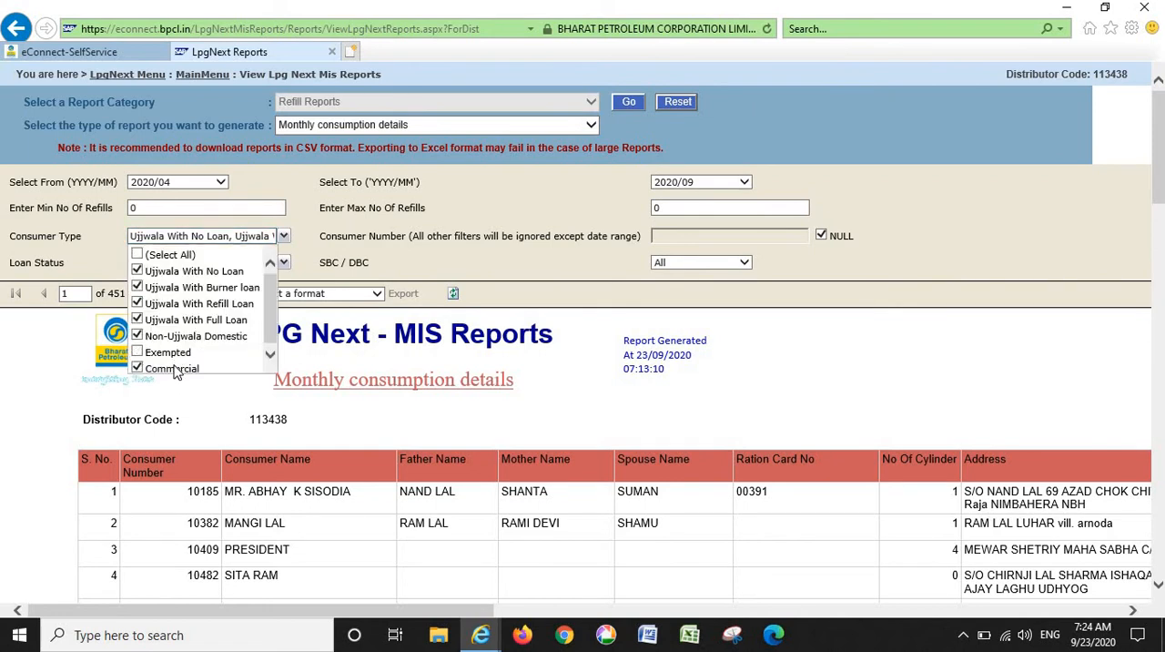
pyautogui.click(175, 367)
pyautogui.click(419, 390)
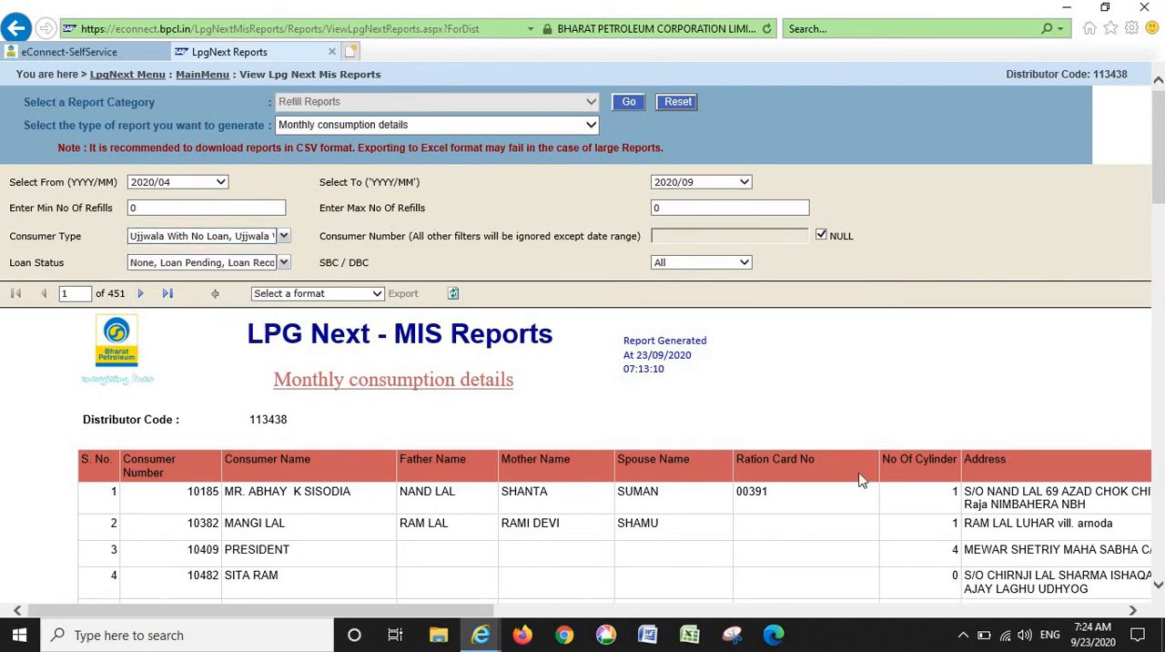
pyautogui.click(1093, 609)
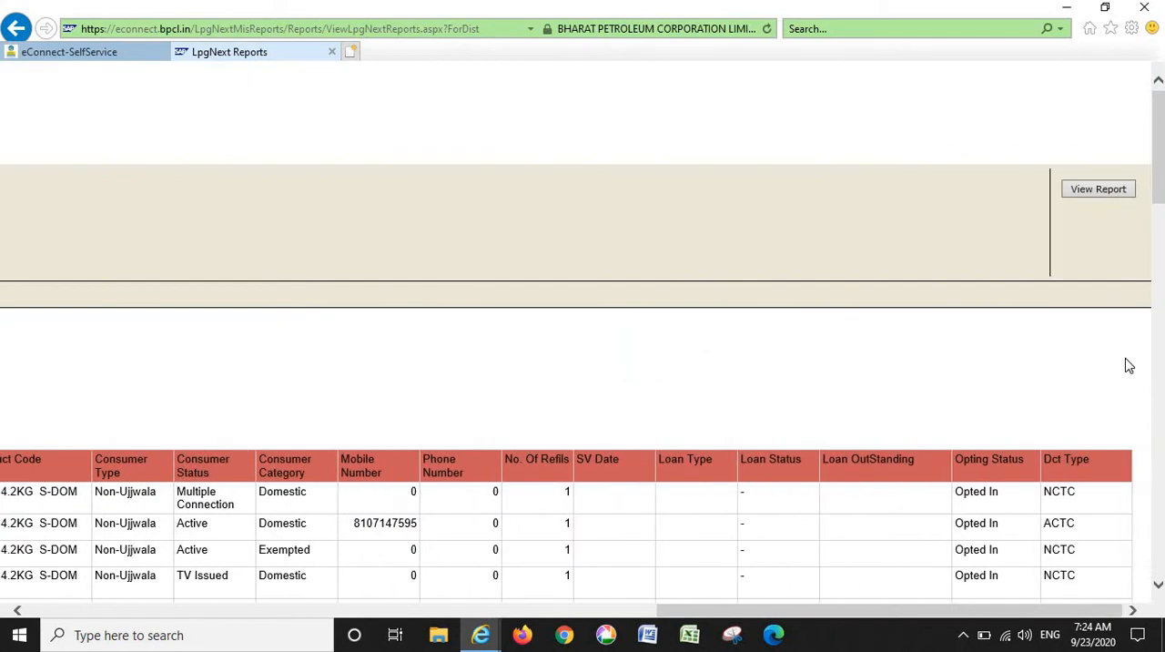
pyautogui.click(1098, 190)
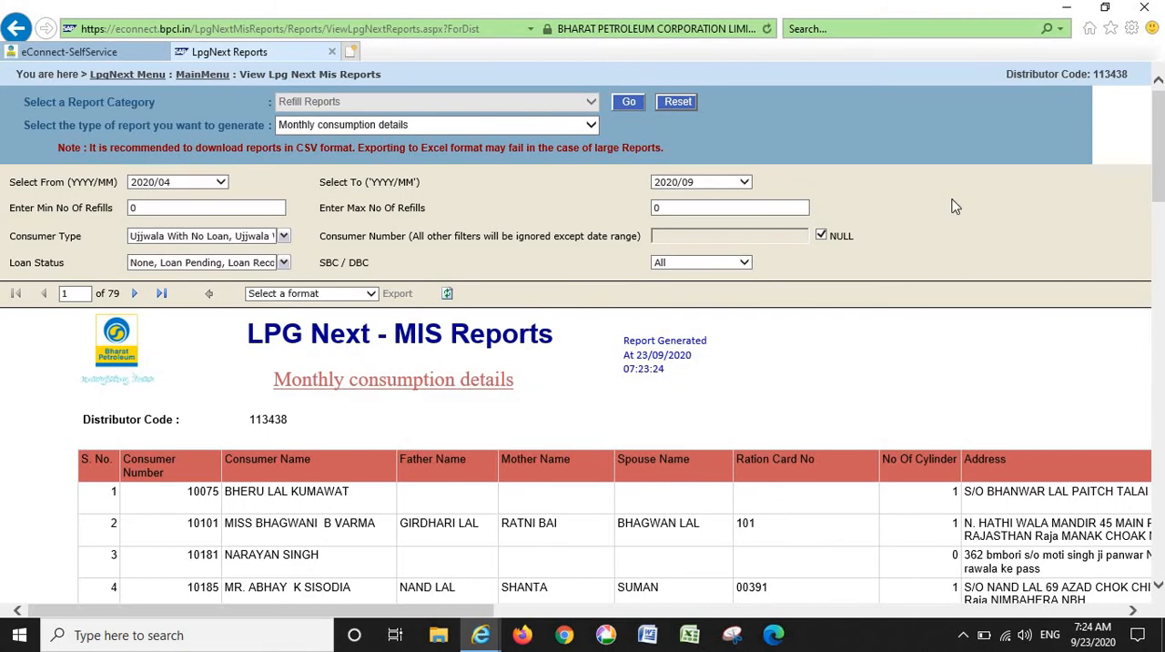
# - Export the report in CSV format and open MonthlyConsumptionDetails.csv in a maximized Excel window
pyautogui.click(367, 294)
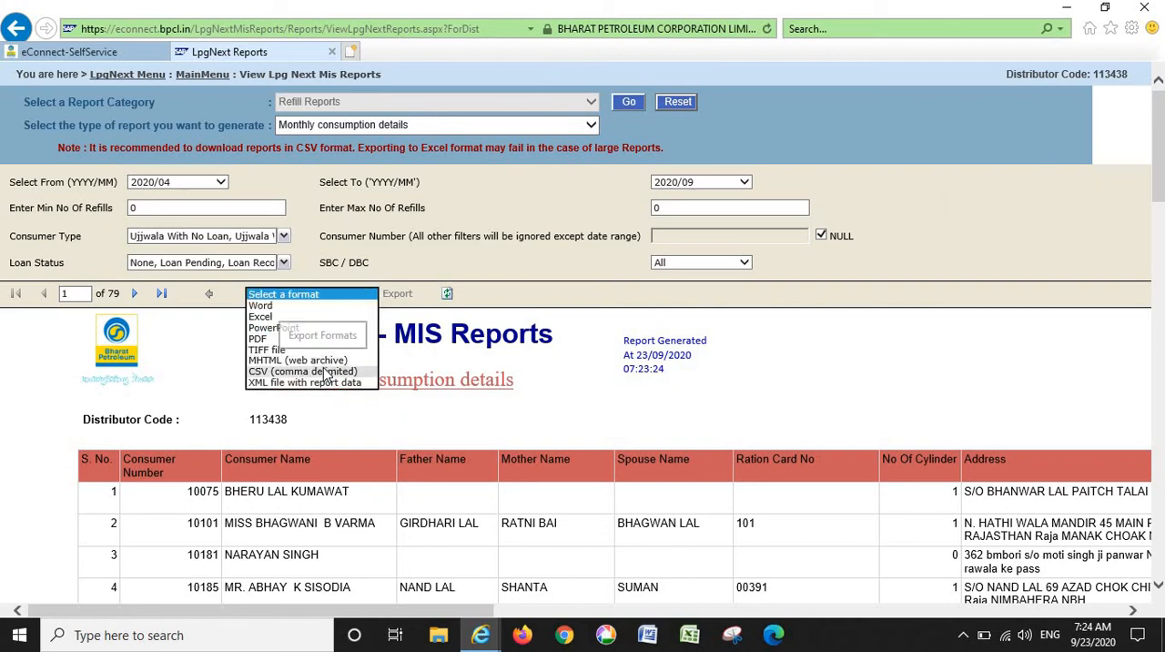
pyautogui.click(326, 373)
pyautogui.click(406, 296)
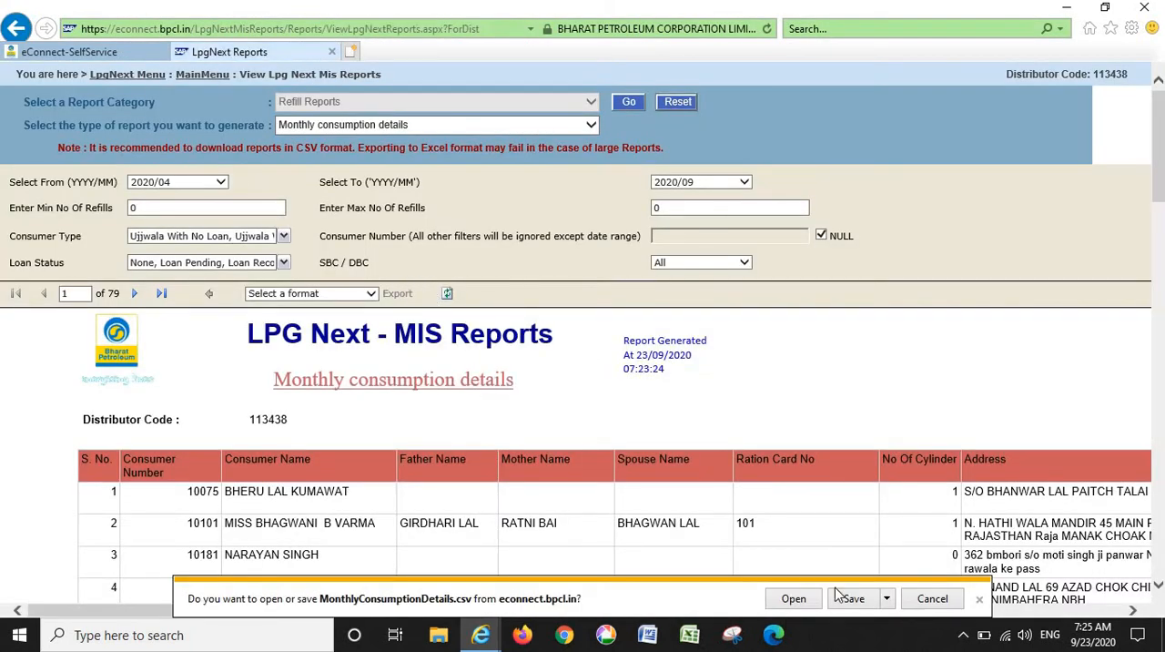
pyautogui.click(791, 603)
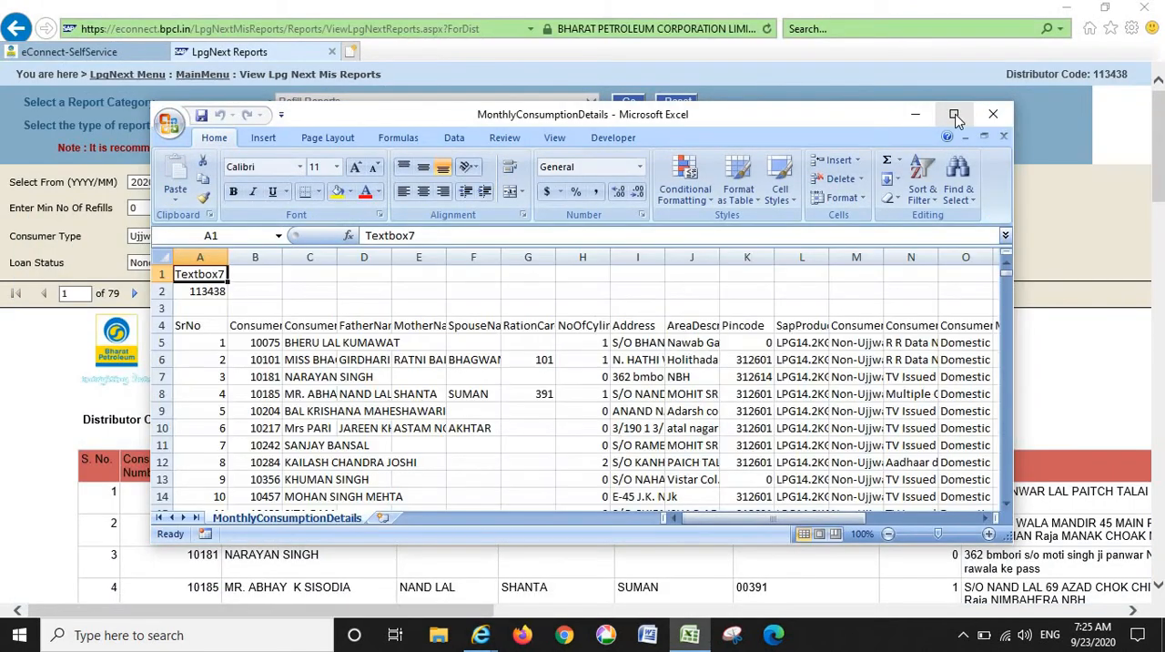
pyautogui.click(954, 114)
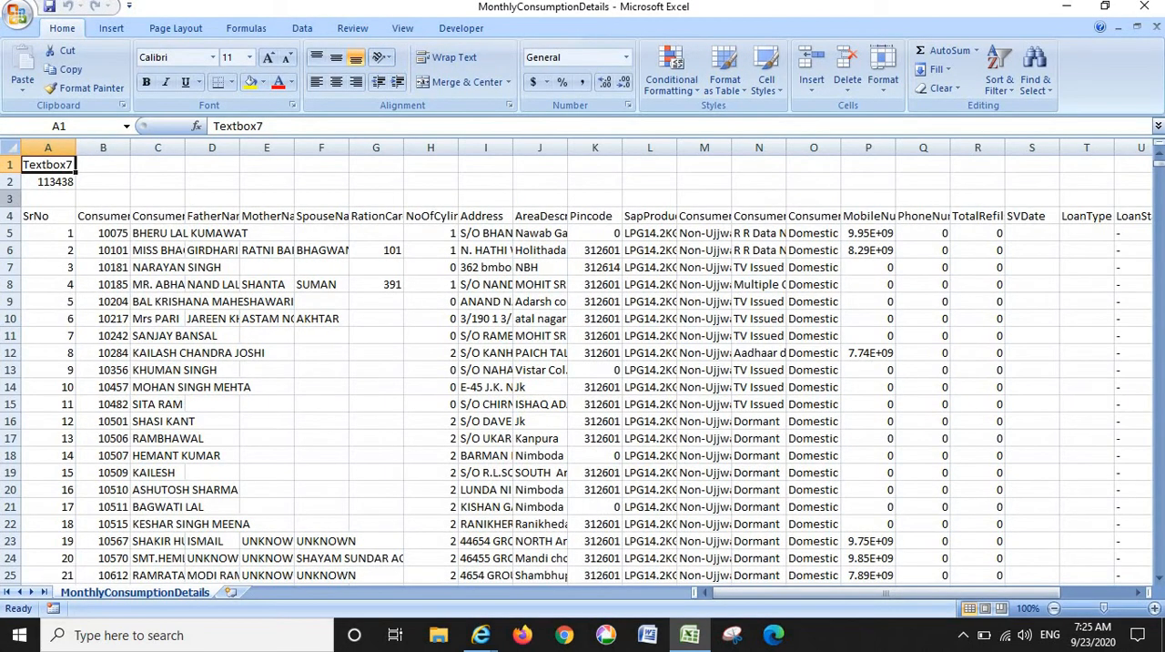
# - Delete the first three rows above the column headings and autofit the width of all columns
pyautogui.moveTo(10, 198); pyautogui.dragTo(10, 165)
pyautogui.click(847, 61)
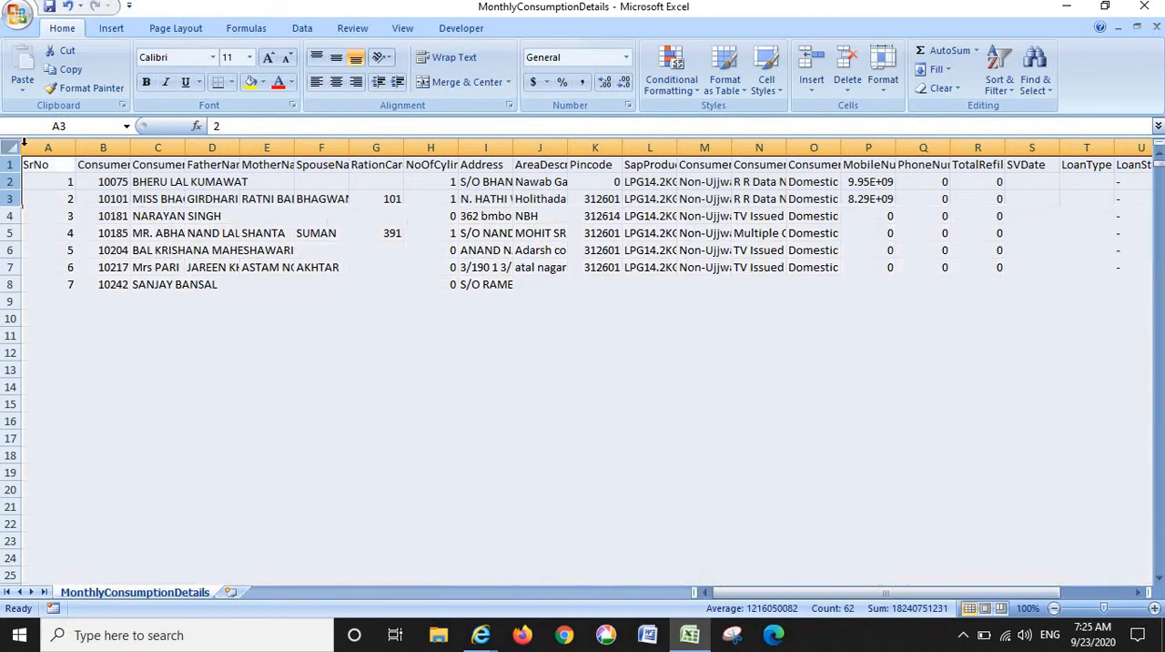
pyautogui.click(7, 145)
pyautogui.doubleClick(76, 147)
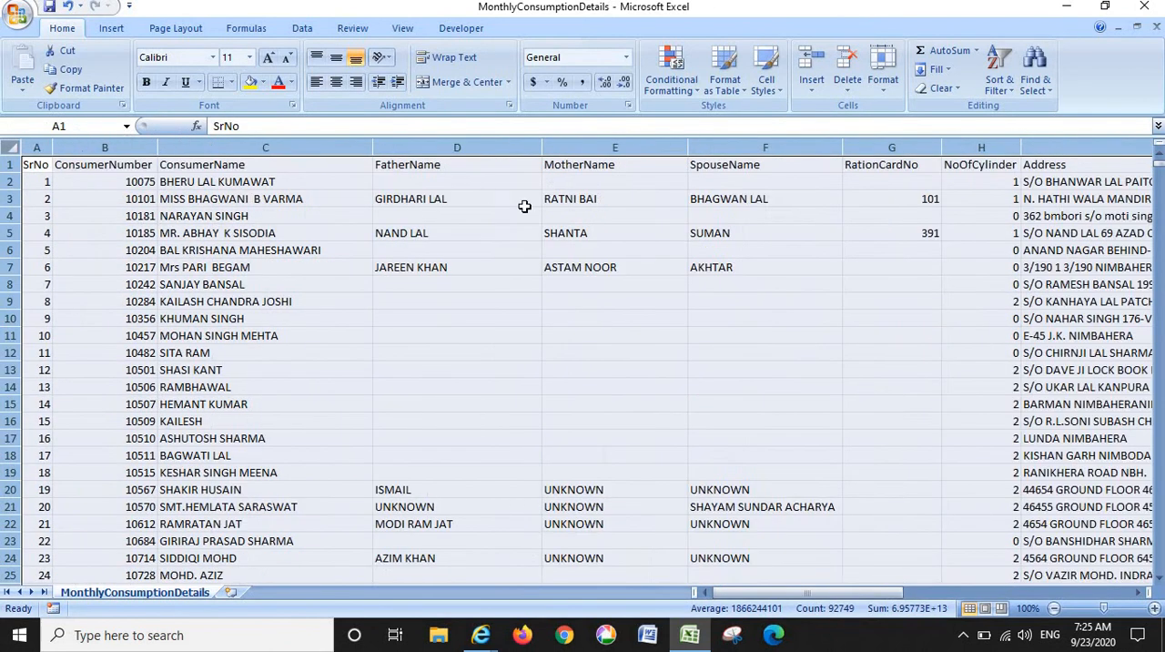
# - Add filters to the sheet's header row
pyautogui.click(530, 167)
pyautogui.press('Right')
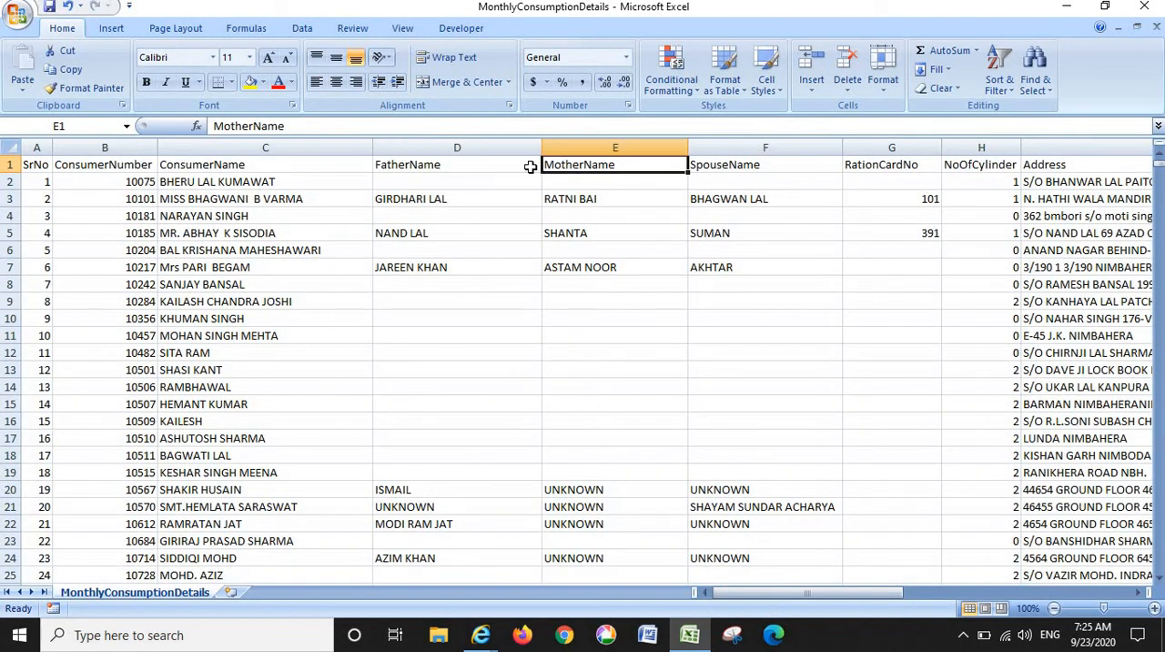
pyautogui.press('Right')
pyautogui.press('Right')
pyautogui.press('Right')
pyautogui.press('Right')
pyautogui.press('Right')
pyautogui.press('Right')
pyautogui.press('Right')
pyautogui.press('Right')
pyautogui.press('Right')
pyautogui.press('Right')
pyautogui.press('Right')
pyautogui.press('Left')
pyautogui.press('Left')
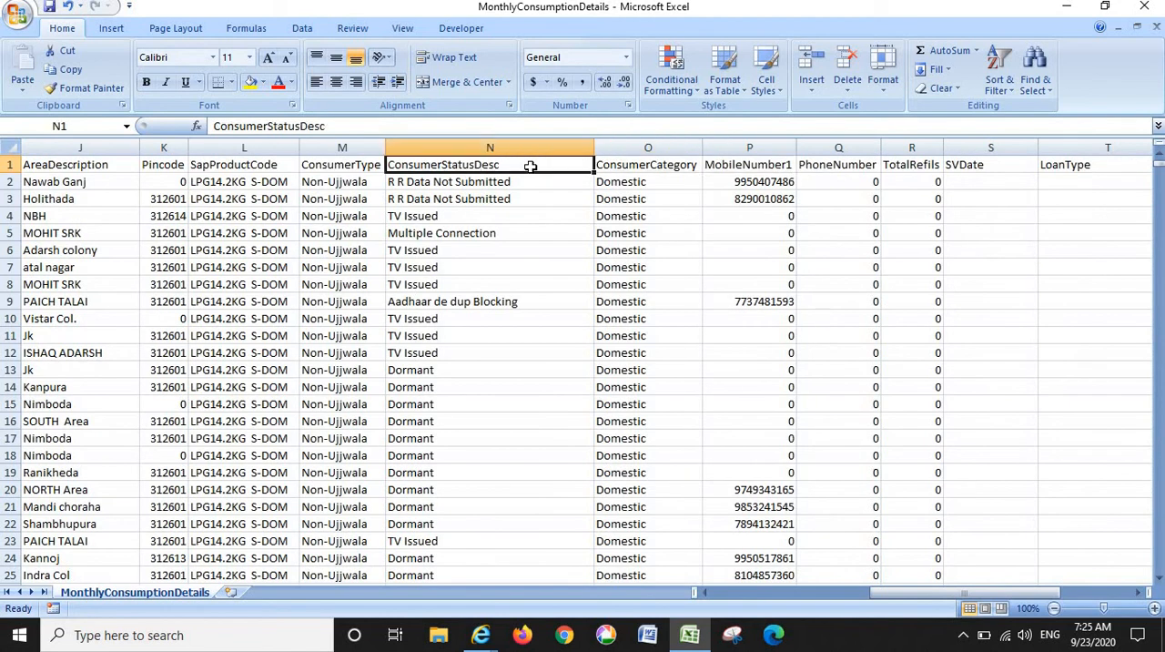
pyautogui.click(1000, 77)
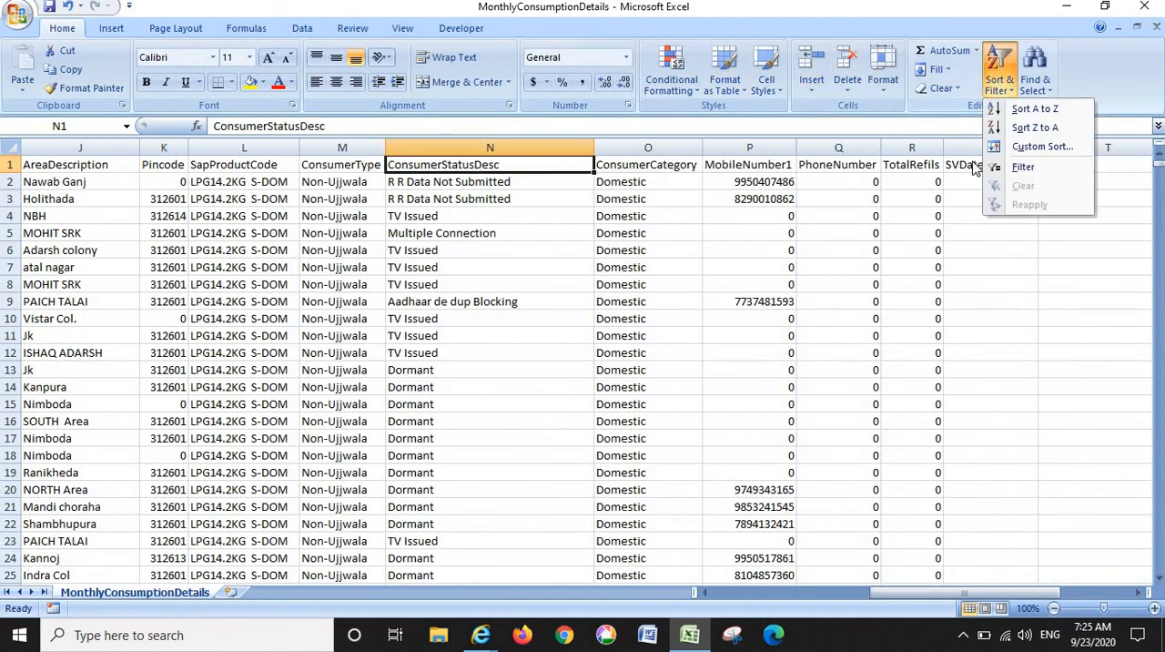
pyautogui.click(1023, 167)
# - Filter the ConsumerStatusDesc column to show only Active consumers
pyautogui.click(867, 180)
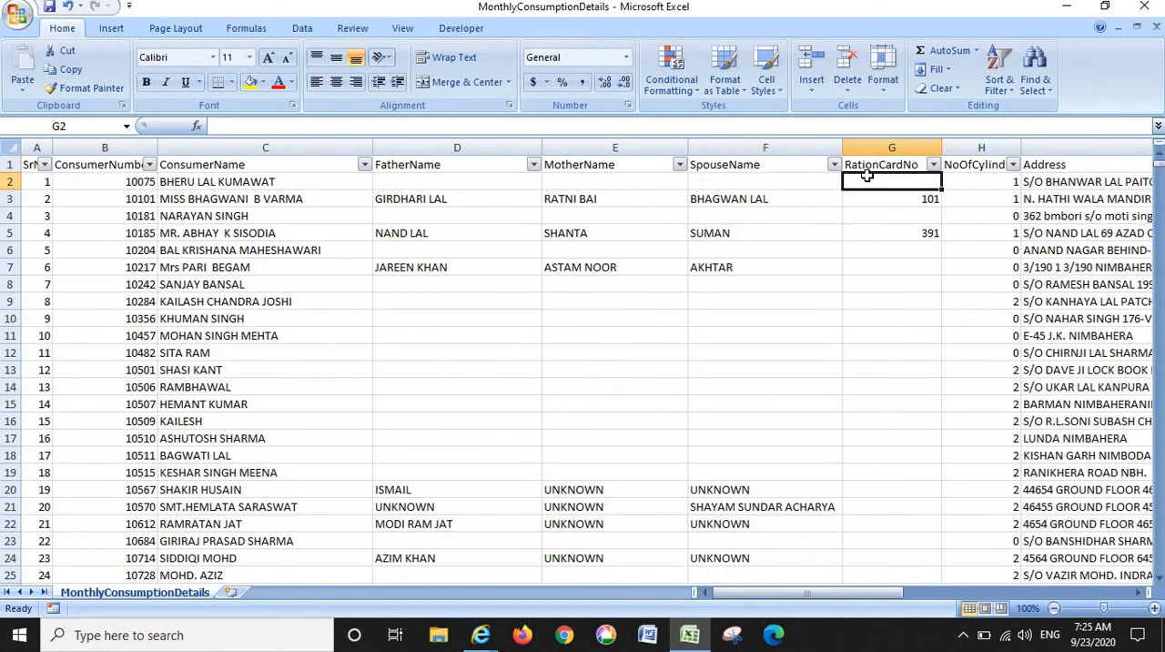
pyautogui.press('Up')
pyautogui.press('Right')
pyautogui.press('Right')
pyautogui.press('Right')
pyautogui.press('Right')
pyautogui.press('Right')
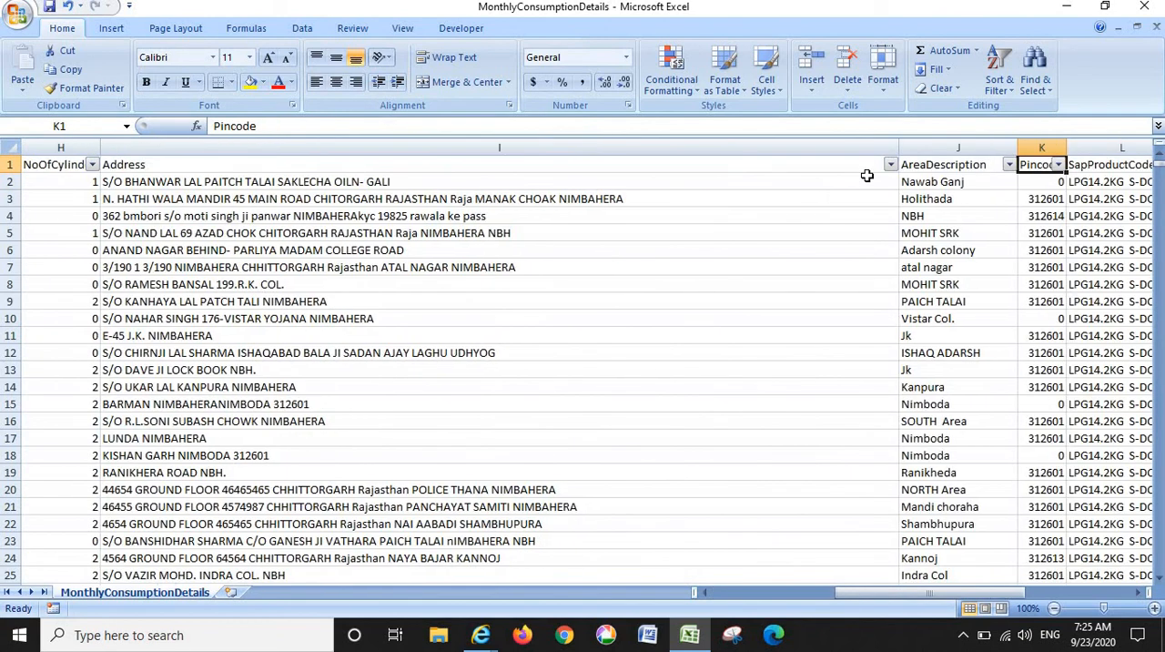
pyautogui.press('Right')
pyautogui.press('Right')
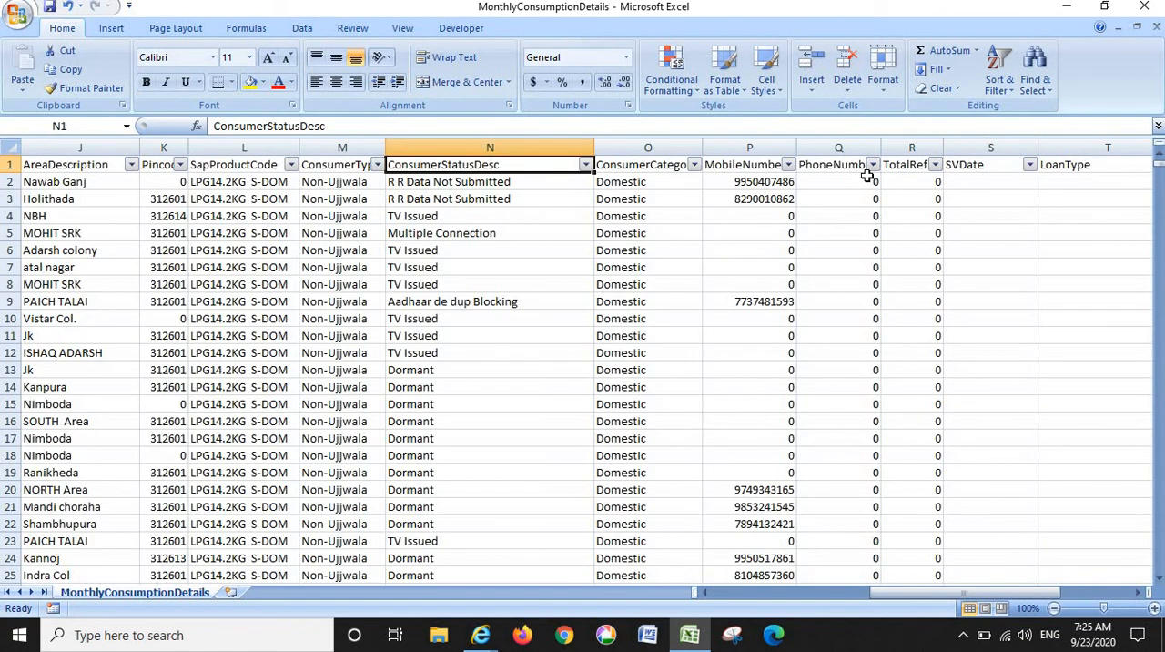
pyautogui.click(585, 164)
pyautogui.click(464, 301)
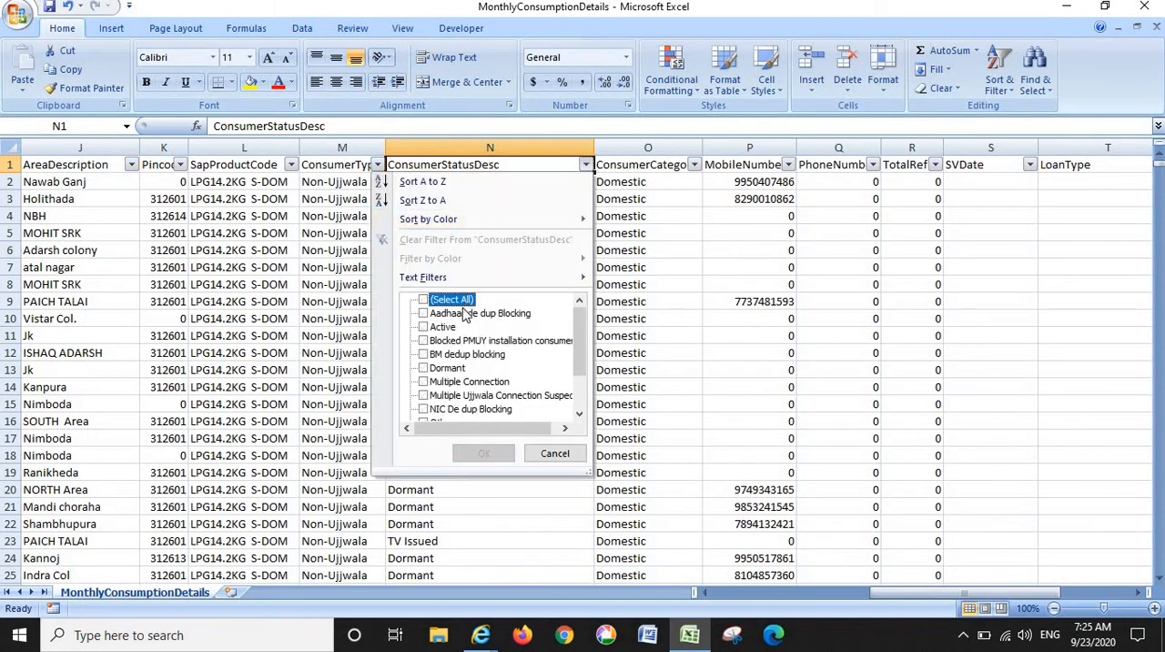
pyautogui.click(444, 327)
pyautogui.click(484, 453)
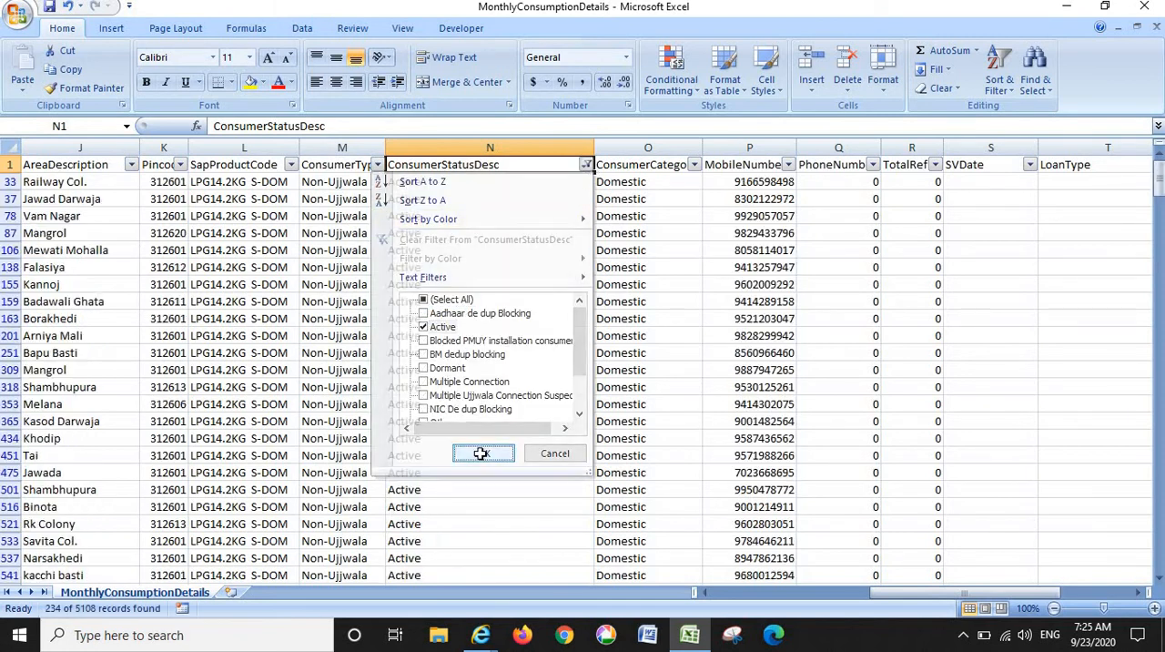
# - Examine the filtered Active consumers' records, from their names and mobile numbers to total refills, opting status and DCT type
pyautogui.click(492, 146)
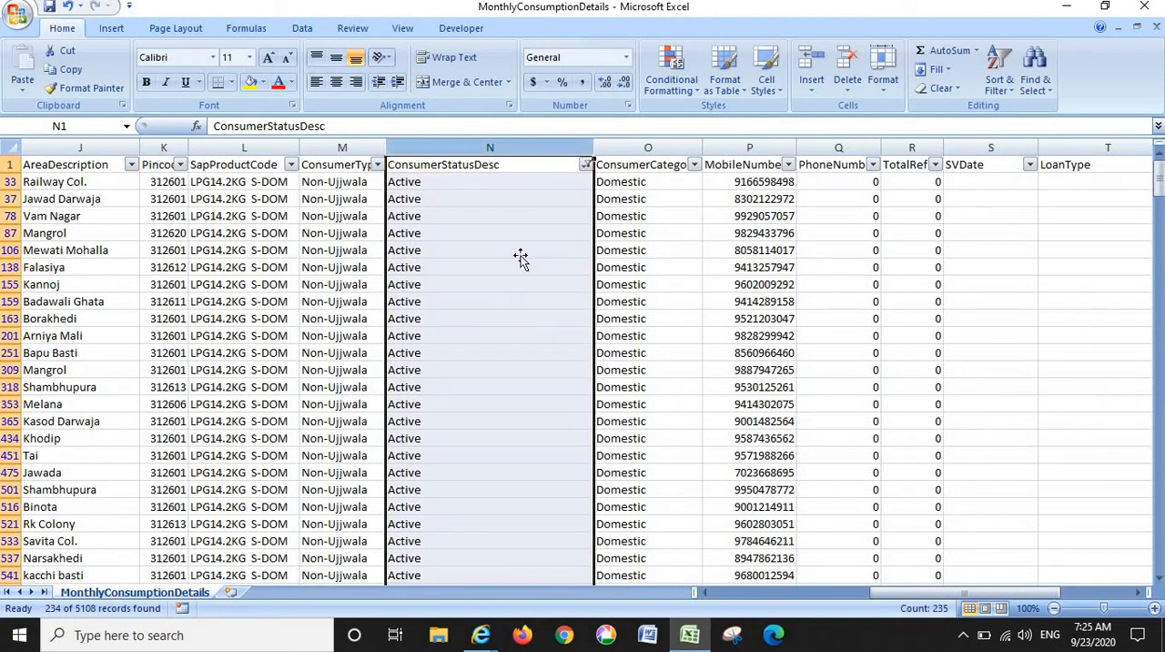
pyautogui.click(520, 252)
pyautogui.moveTo(920, 593); pyautogui.dragTo(1106, 594)
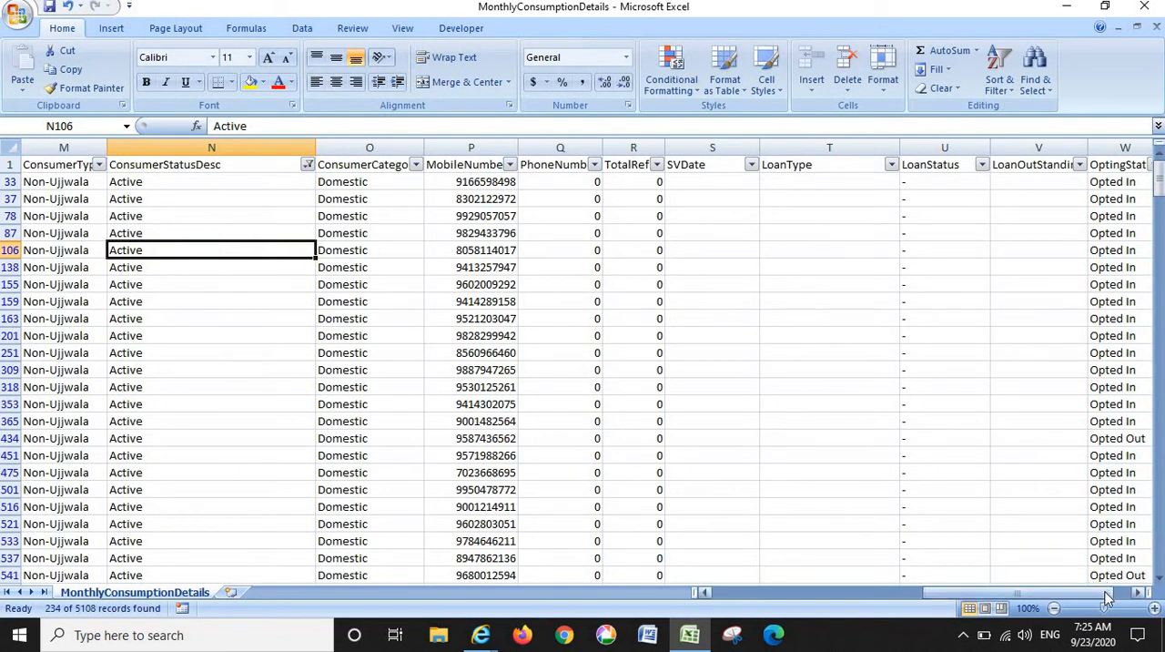
pyautogui.moveTo(1106, 592); pyautogui.dragTo(1130, 593)
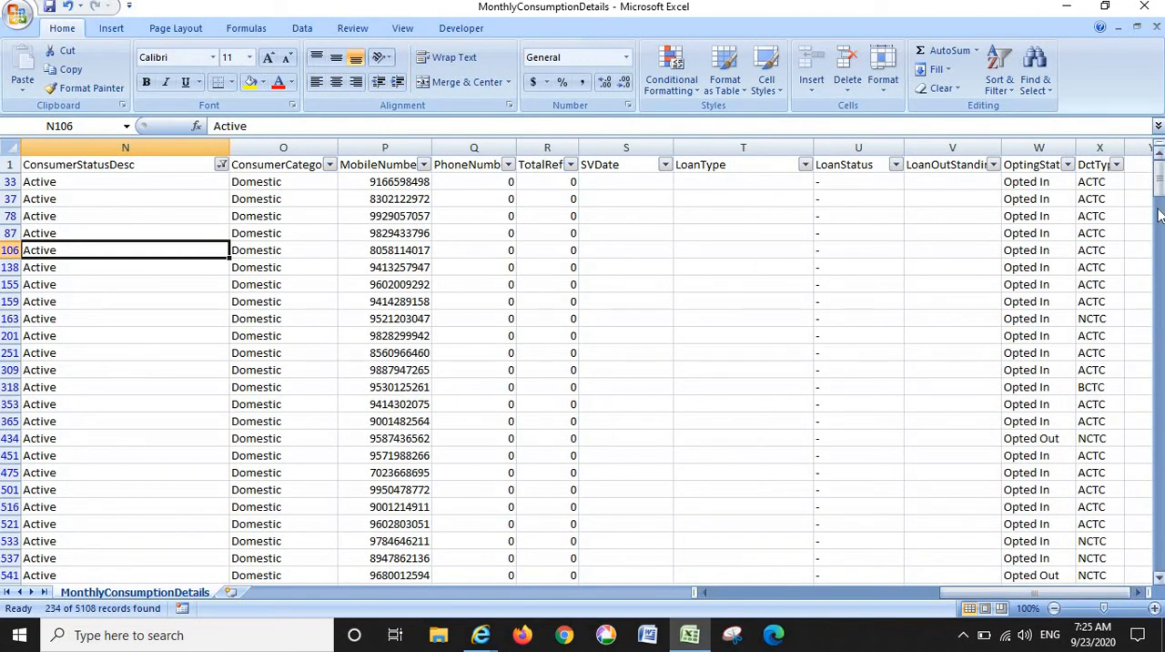
pyautogui.moveTo(1160, 180); pyautogui.dragTo(1160, 153)
pyautogui.moveTo(947, 593); pyautogui.dragTo(940, 593)
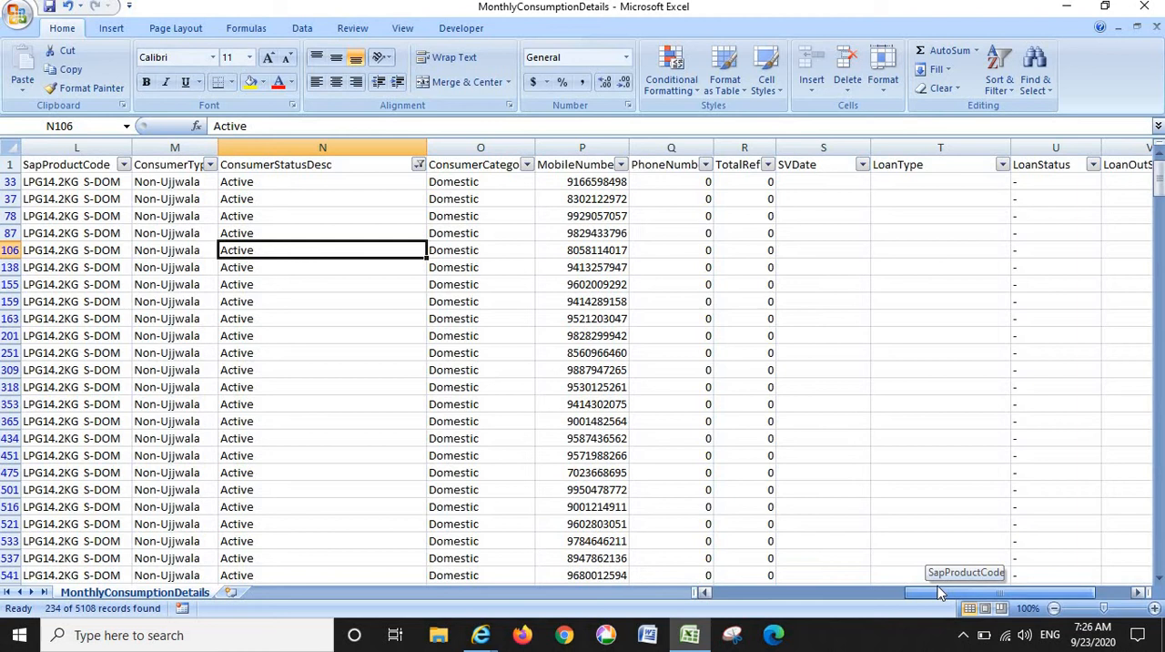
pyautogui.moveTo(944, 598); pyautogui.dragTo(1015, 588)
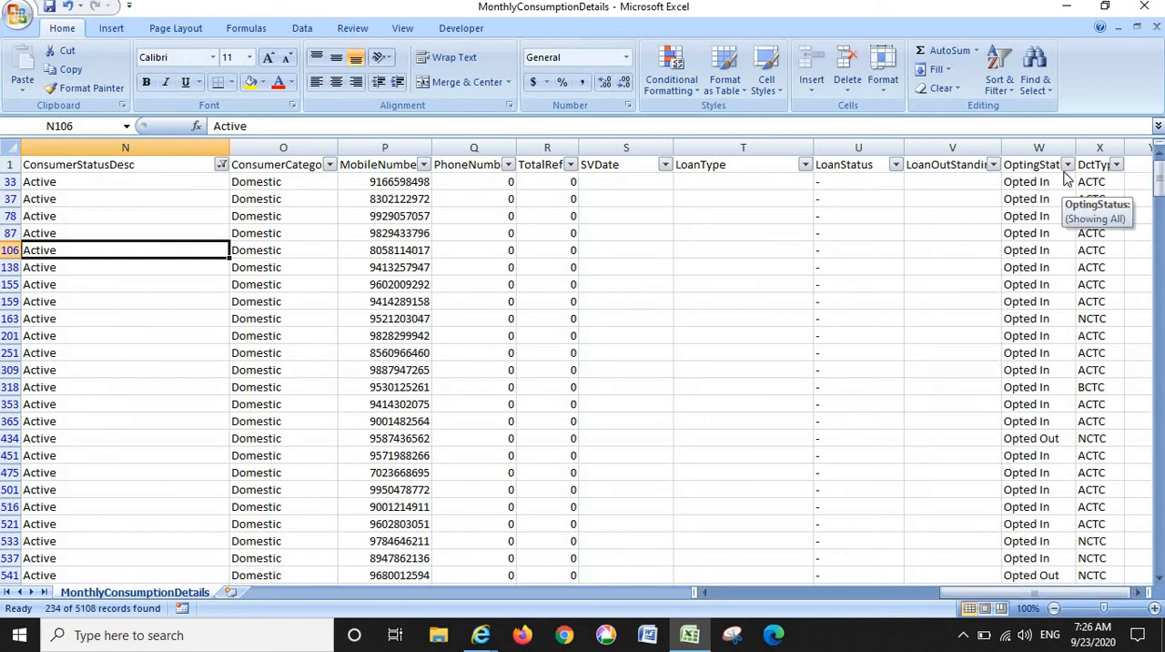
pyautogui.click(369, 182)
pyautogui.click(769, 598)
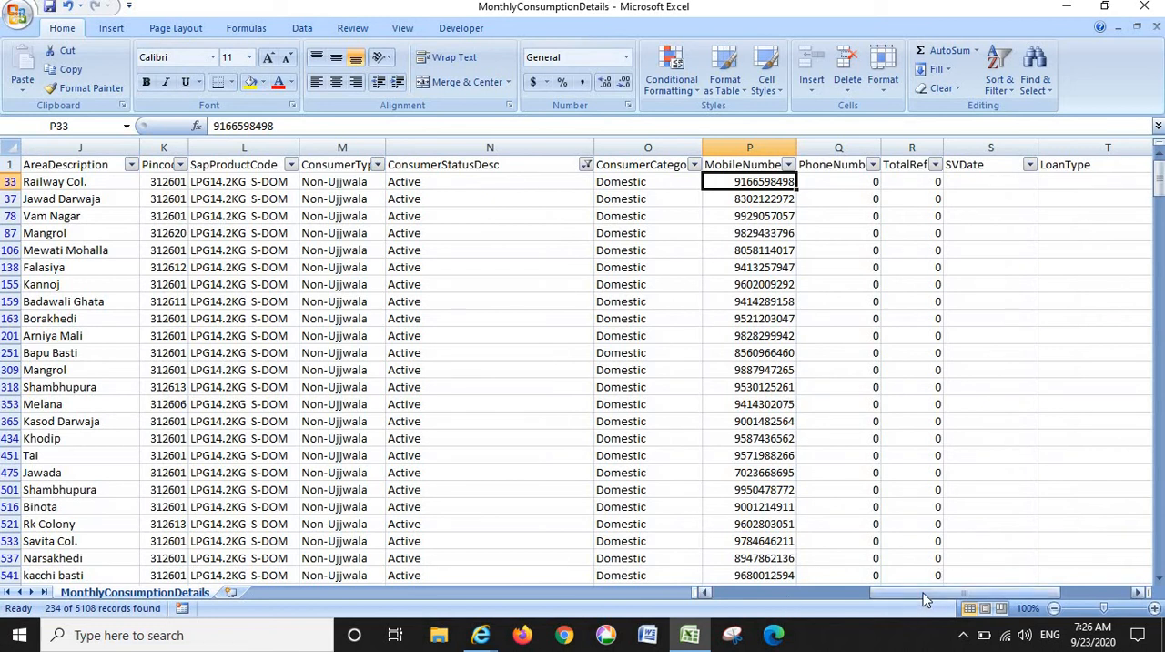
pyautogui.moveTo(924, 599); pyautogui.dragTo(742, 591)
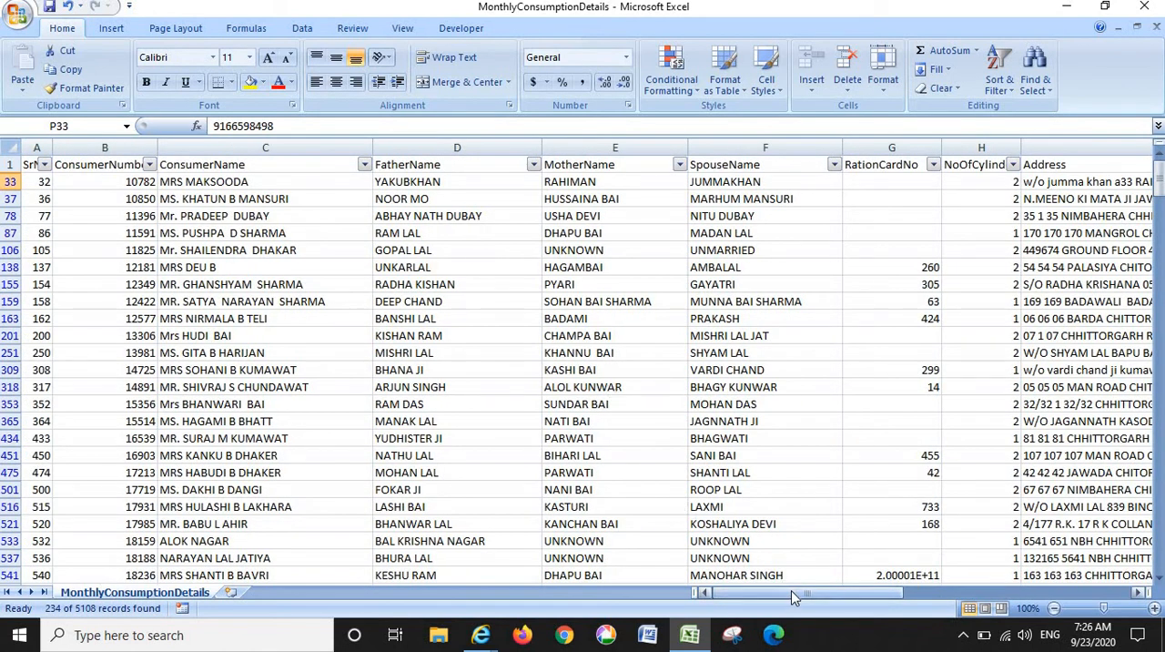
pyautogui.moveTo(792, 597); pyautogui.dragTo(1005, 601)
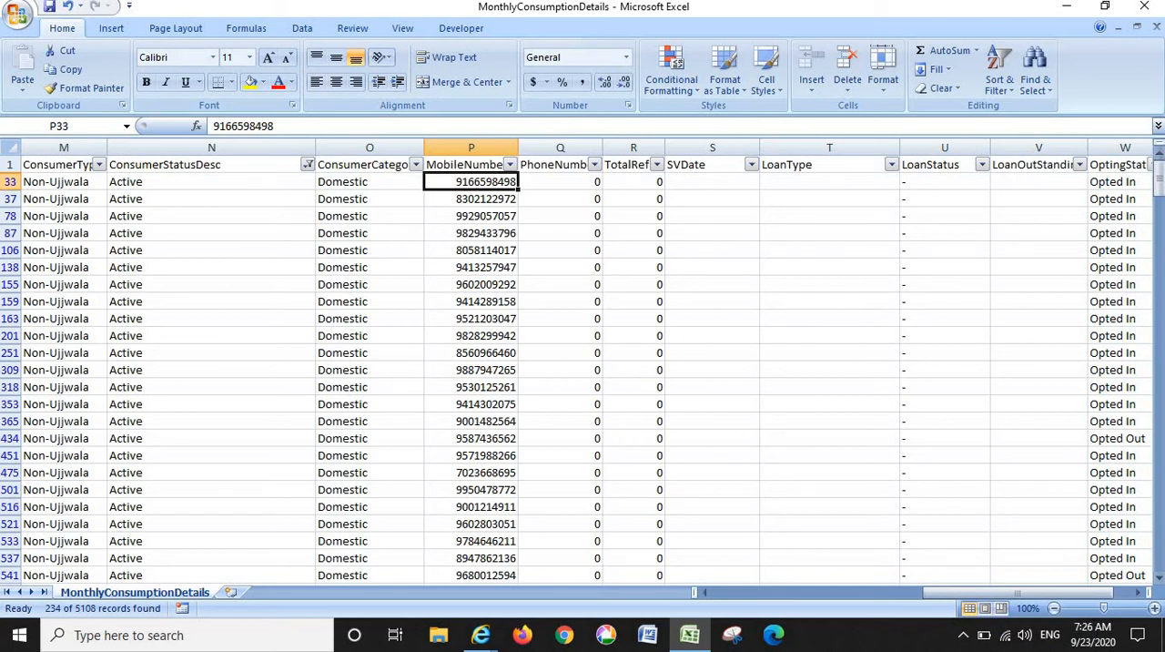
# - Close the workbook without saving the changes and view the last columns of the monthly consumption report
pyautogui.click(1142, 8)
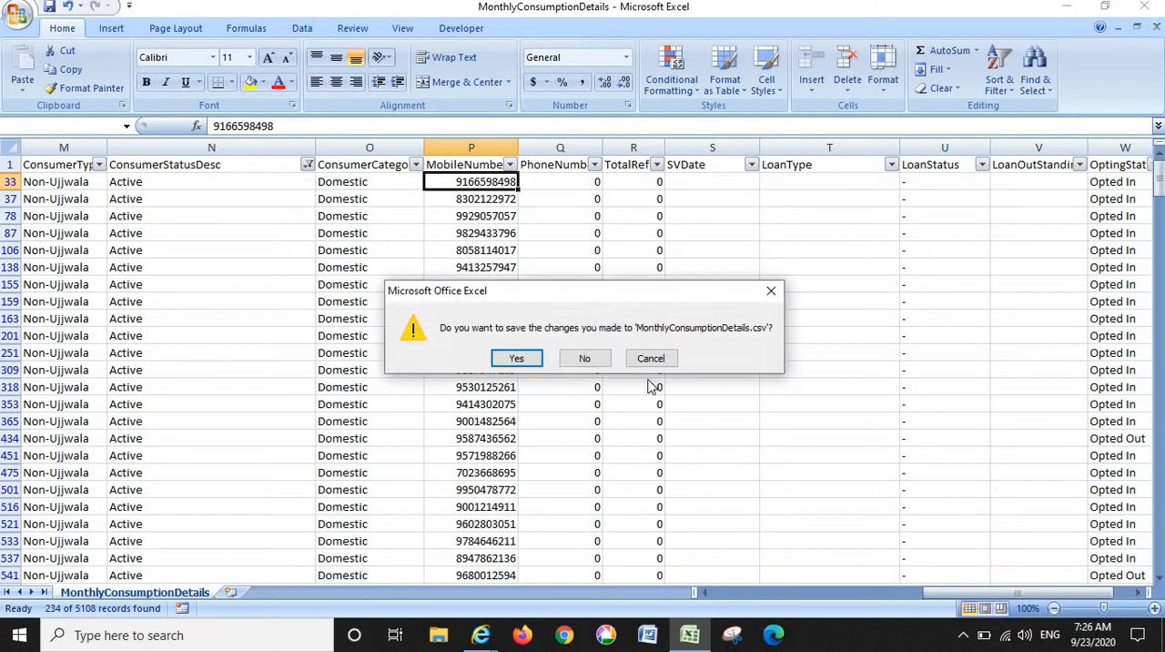
pyautogui.click(586, 358)
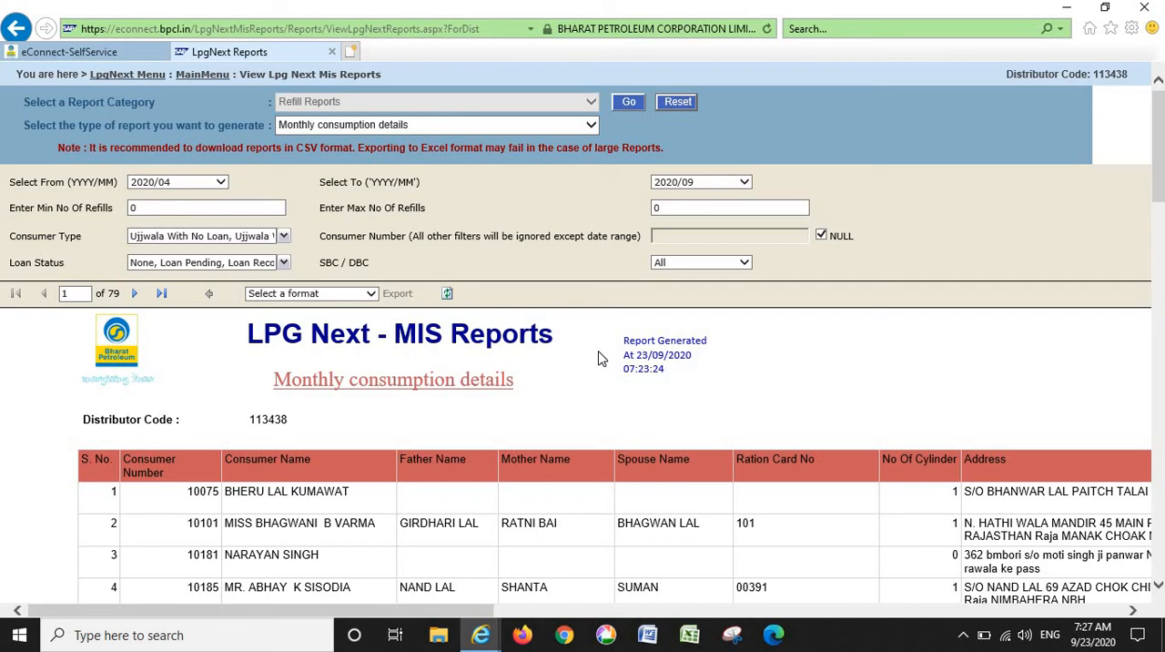
pyautogui.moveTo(456, 614); pyautogui.dragTo(1110, 597)
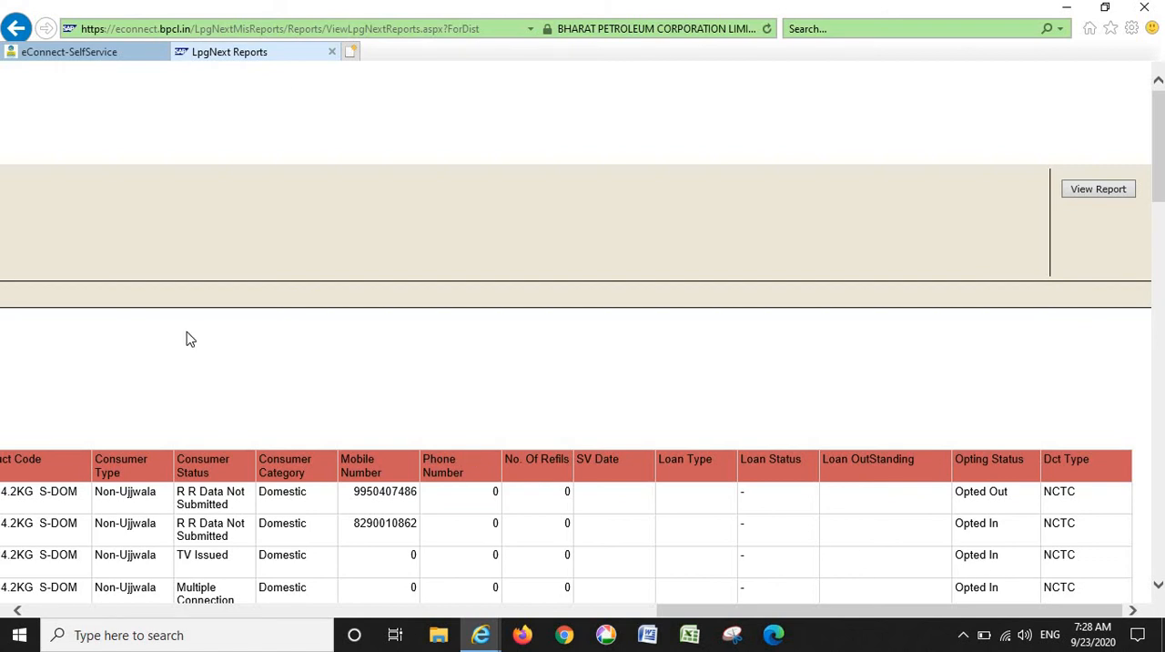
# - Close the LpgNext Reports page, then log out of eConnect and minimize the browser
pyautogui.click(332, 53)
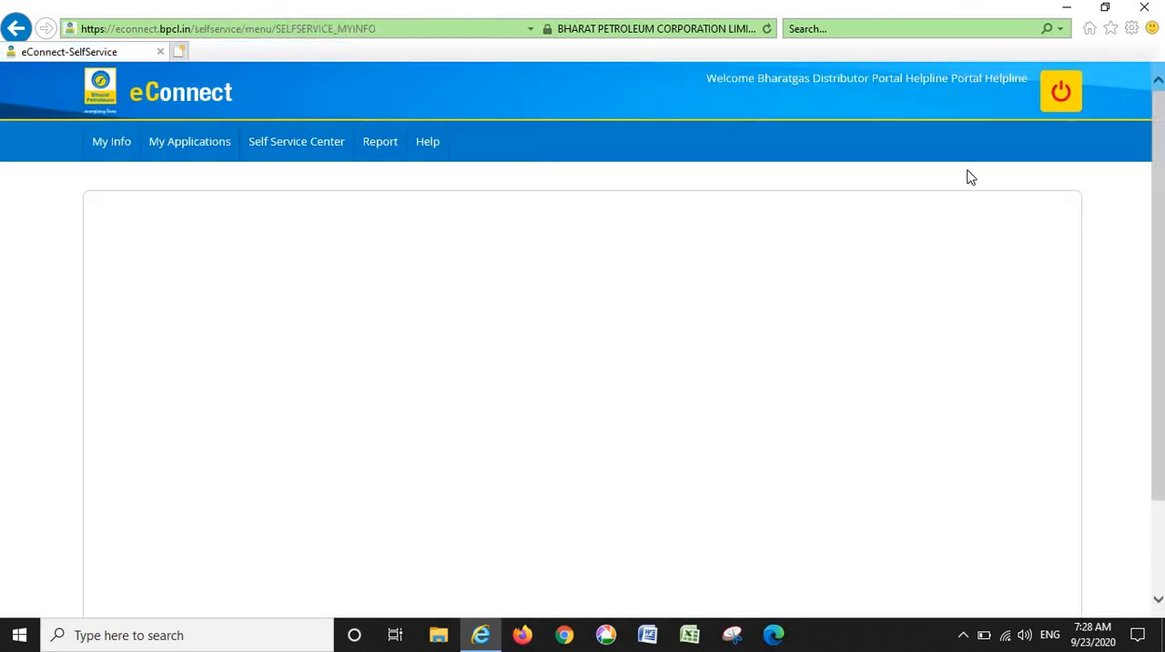
pyautogui.click(1063, 107)
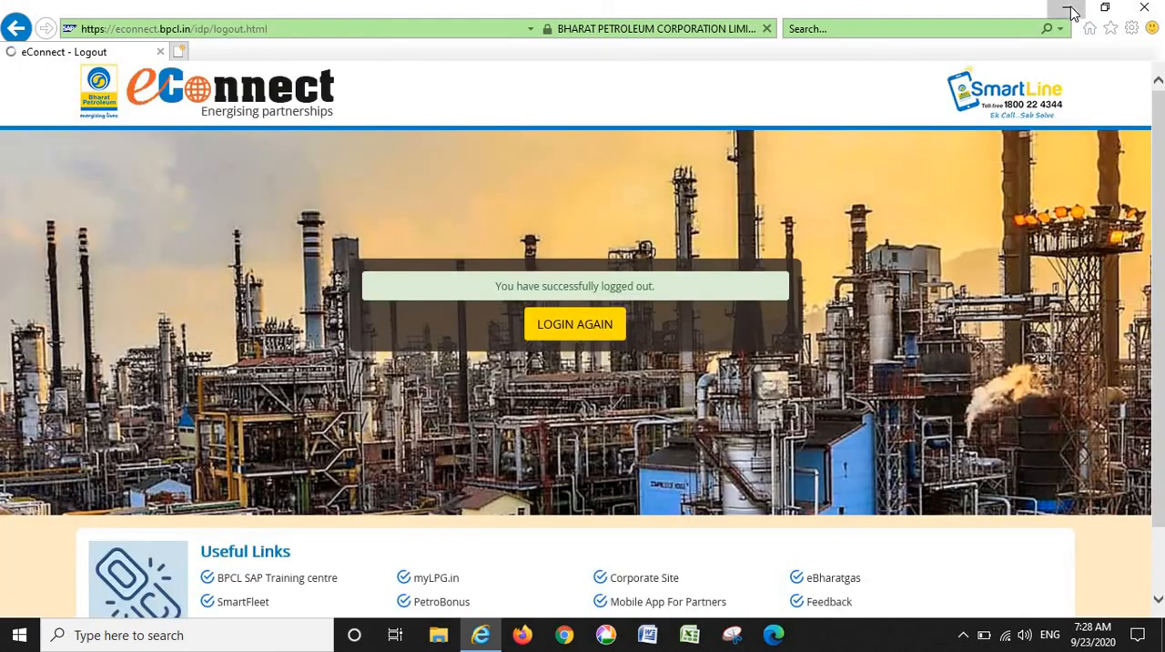
pyautogui.click(1071, 11)
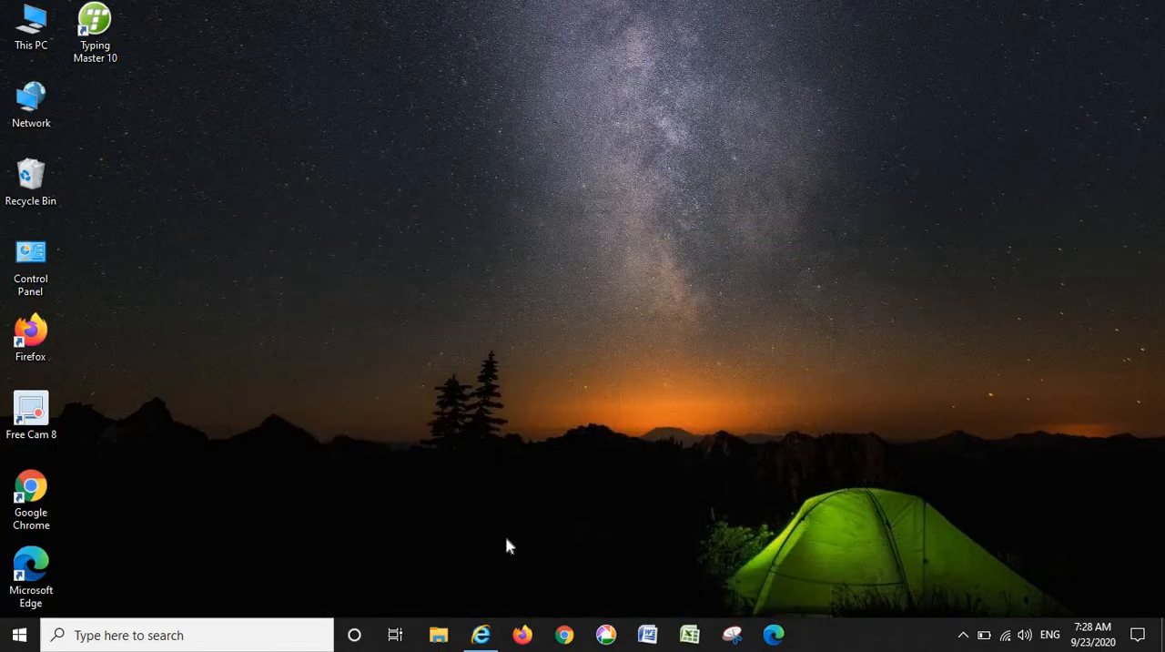
pyautogui.moveTo(482, 637)
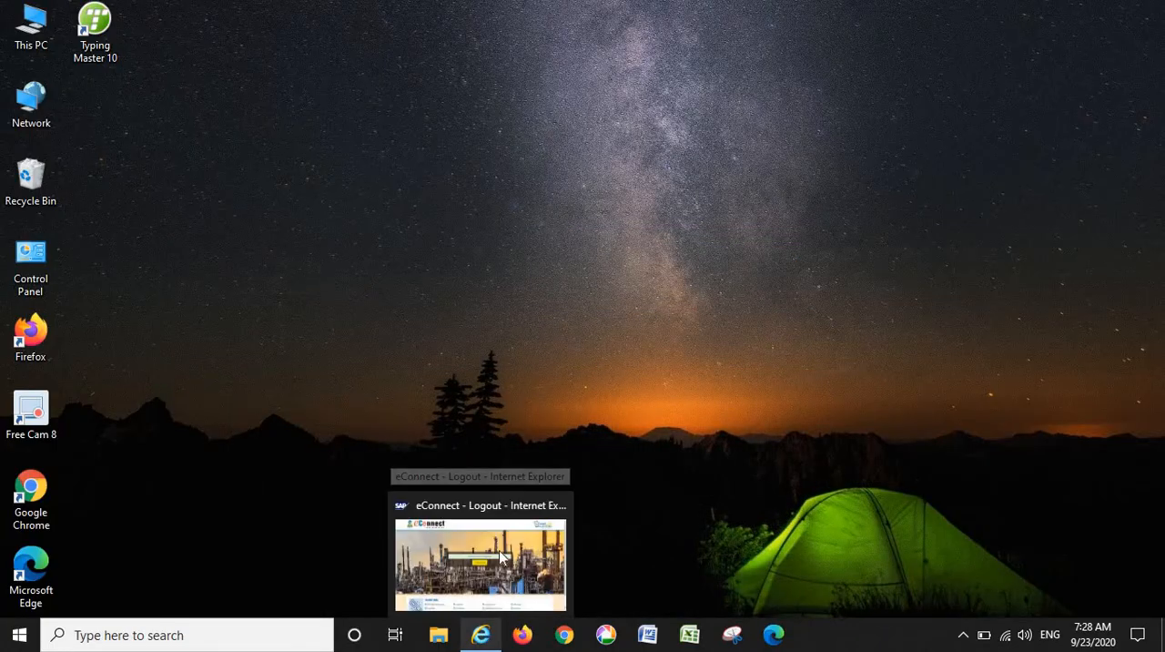